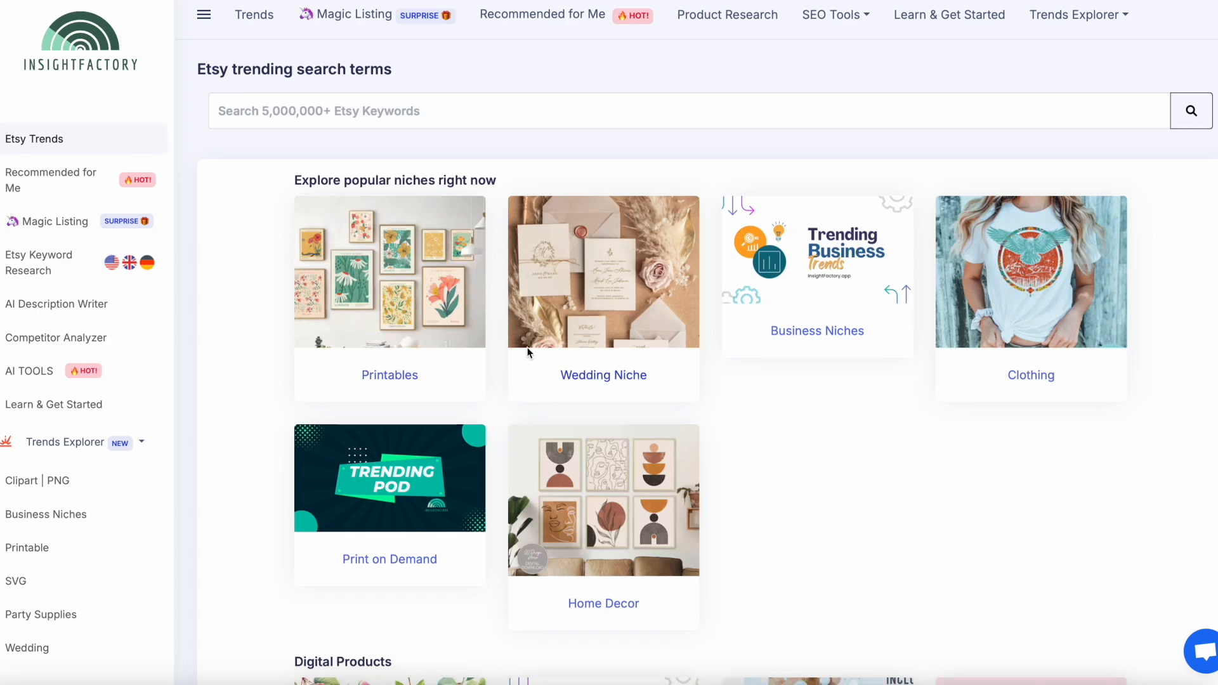
# Look through the popular Etsy niches, then open the Printables niche and its Schedule trends.
pyautogui.scroll(-2, 527, 352)
pyautogui.scroll(-7, 527, 352)
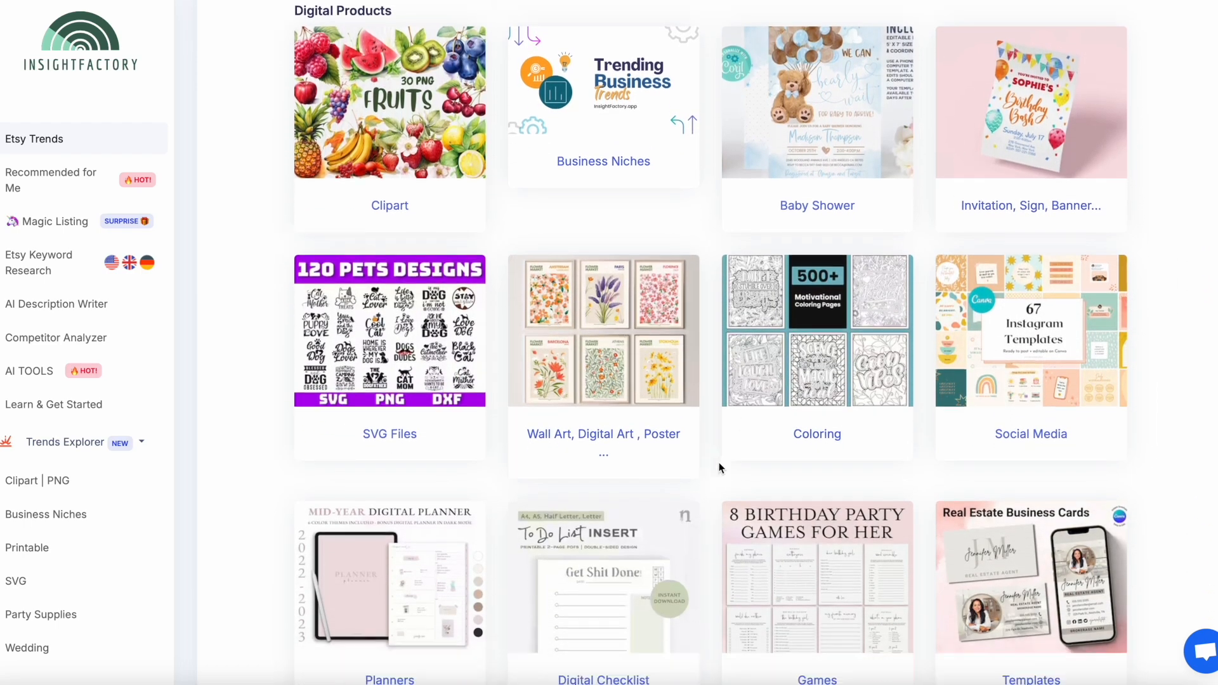
pyautogui.scroll(-6, 718, 463)
pyautogui.scroll(15, 719, 464)
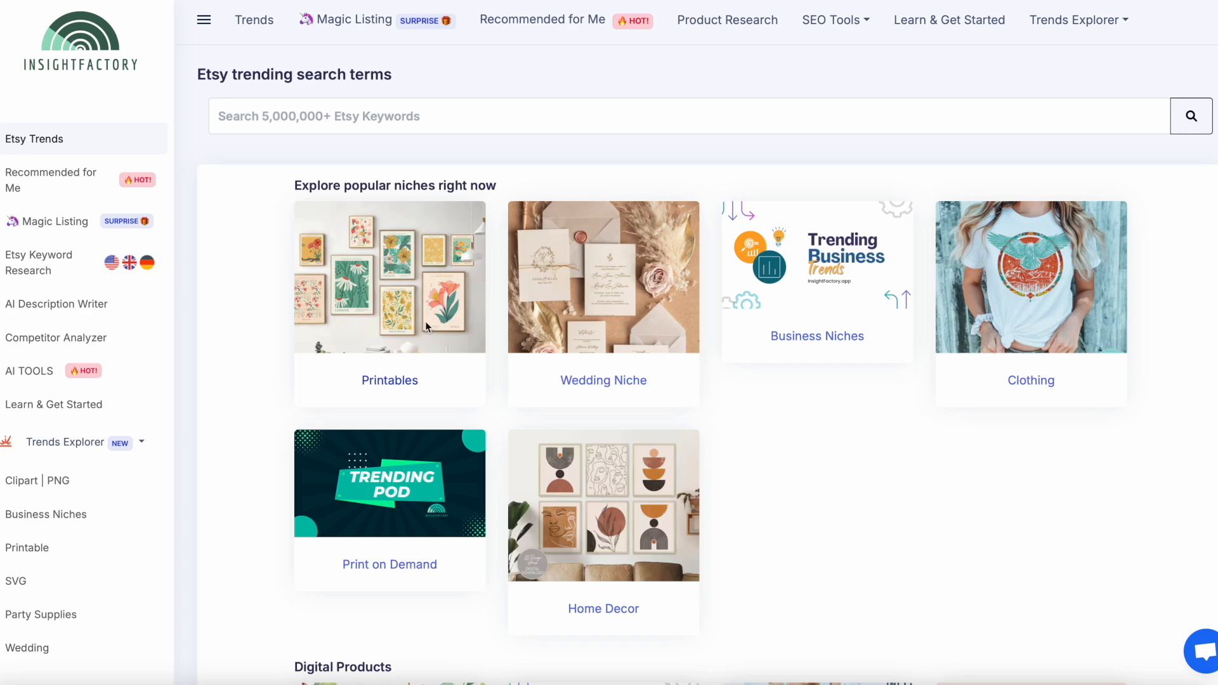
pyautogui.click(411, 291)
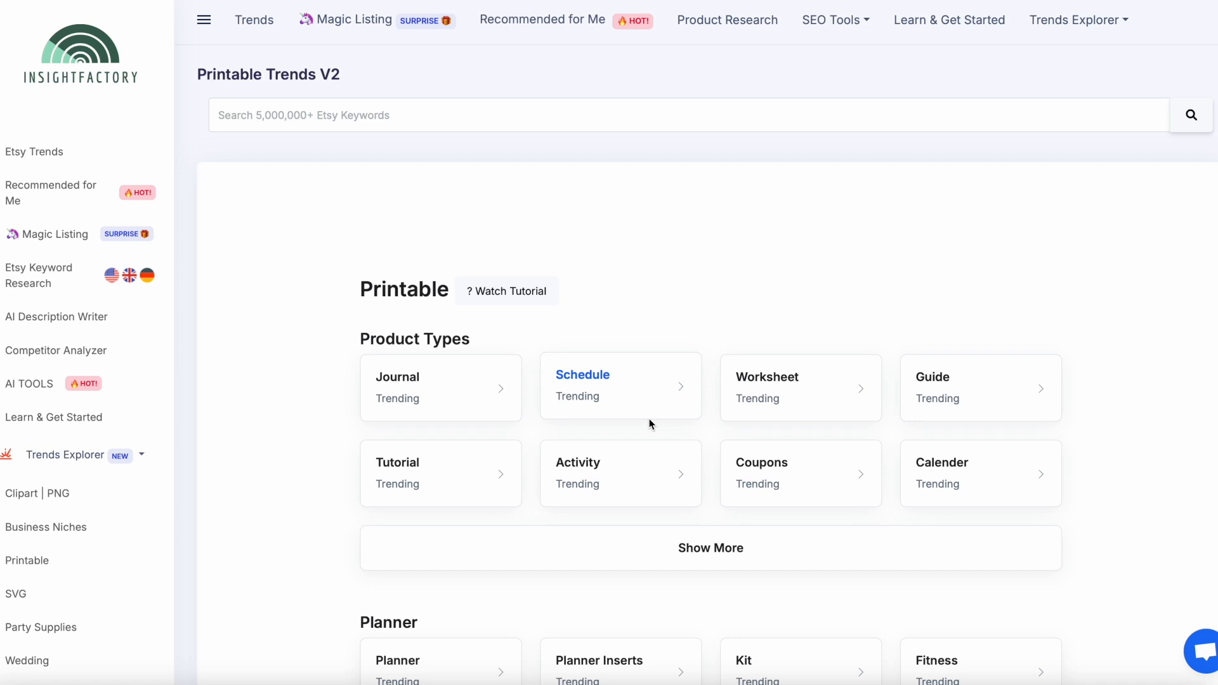
pyautogui.click(586, 382)
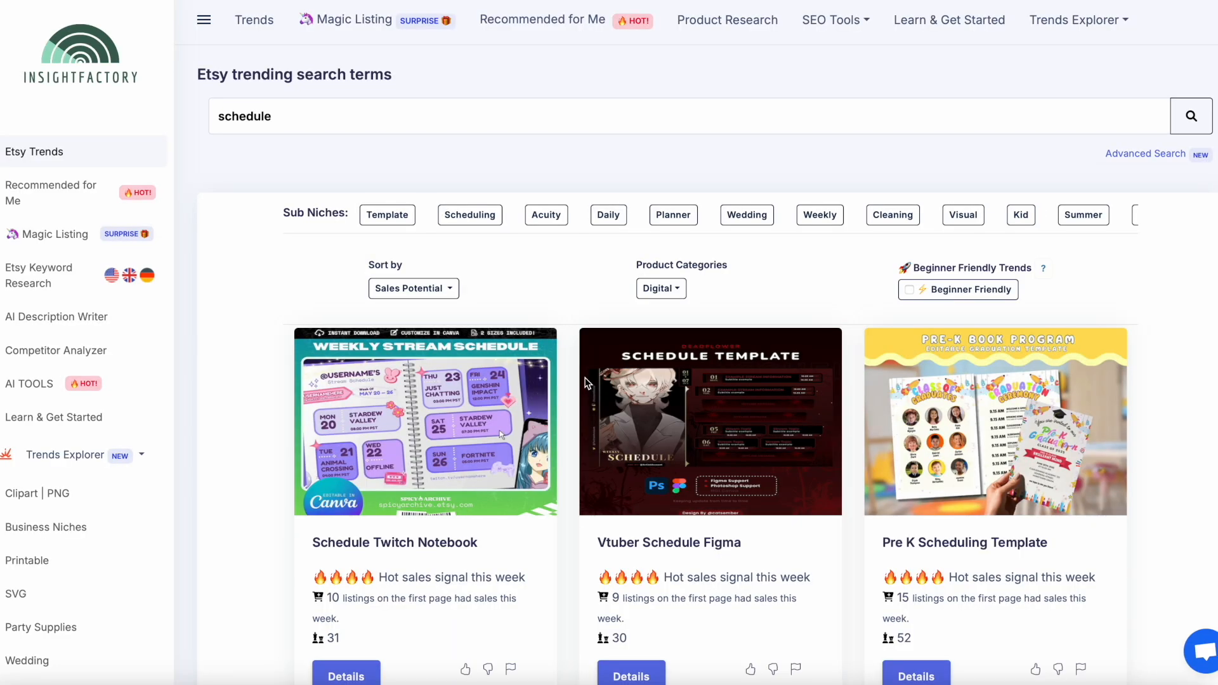
# Examine the Schedule trends for sales signals and competition, focusing on the All About Today Printable keyword.
pyautogui.scroll(-3, 587, 382)
pyautogui.scroll(-3, 586, 383)
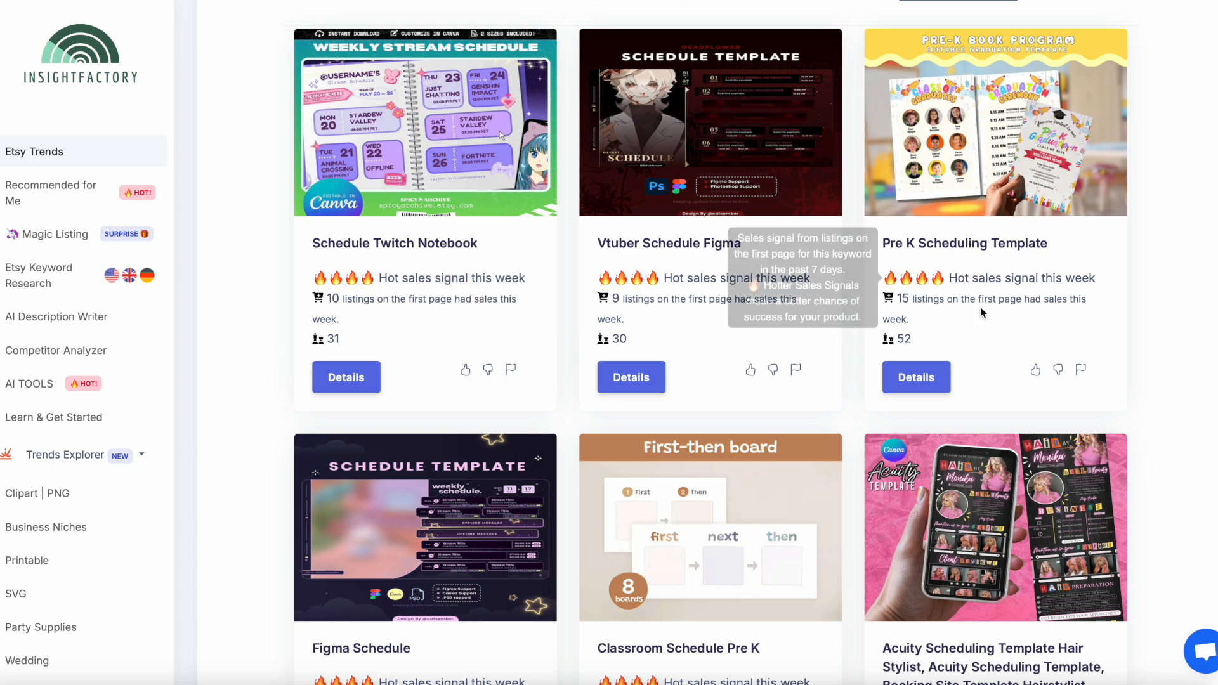
pyautogui.scroll(-5, 956, 317)
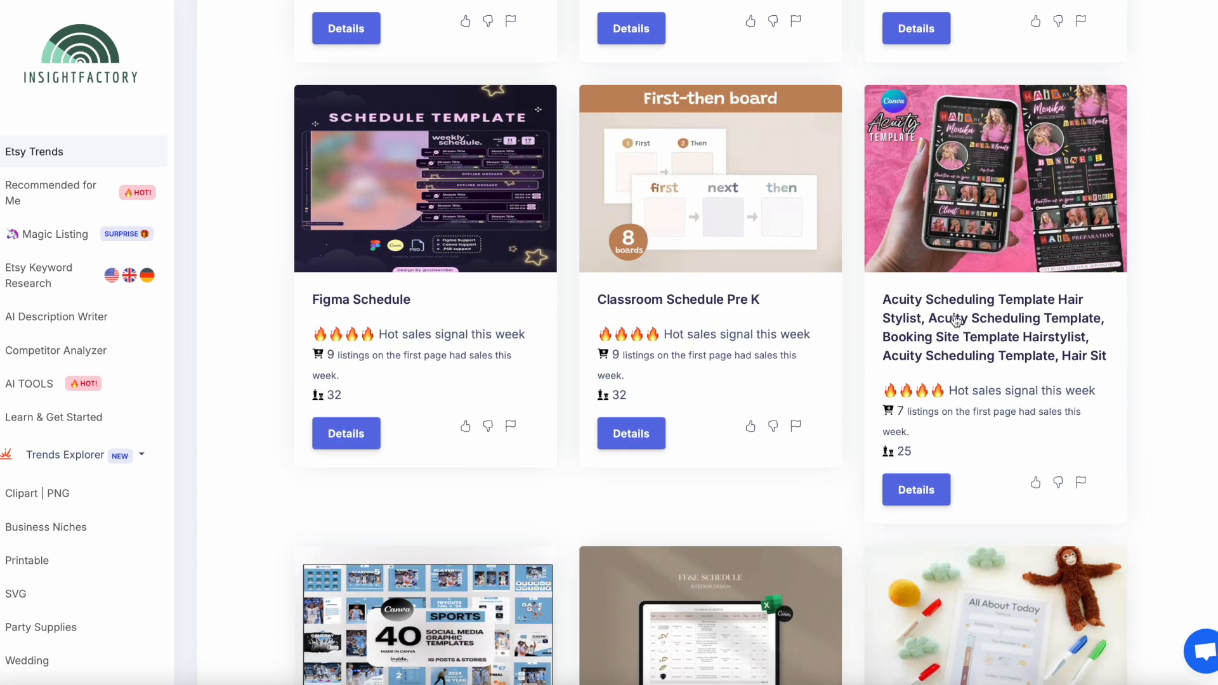
pyautogui.scroll(-2, 955, 320)
pyautogui.scroll(-4, 955, 321)
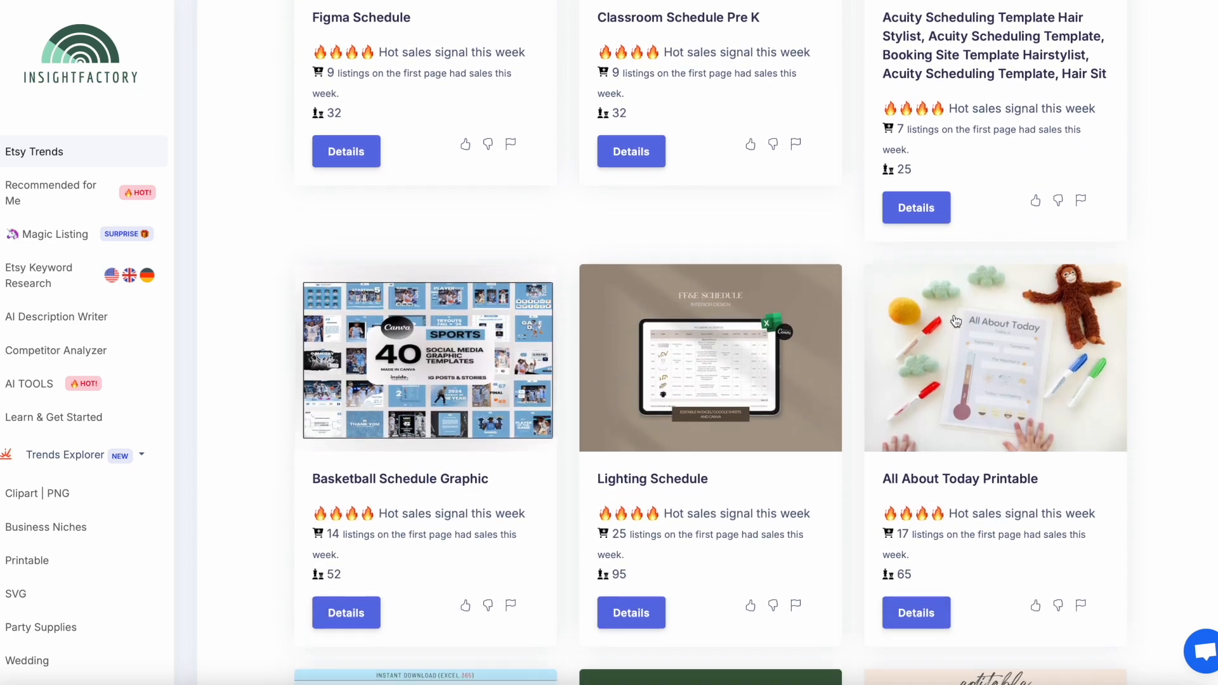
pyautogui.scroll(-1, 956, 321)
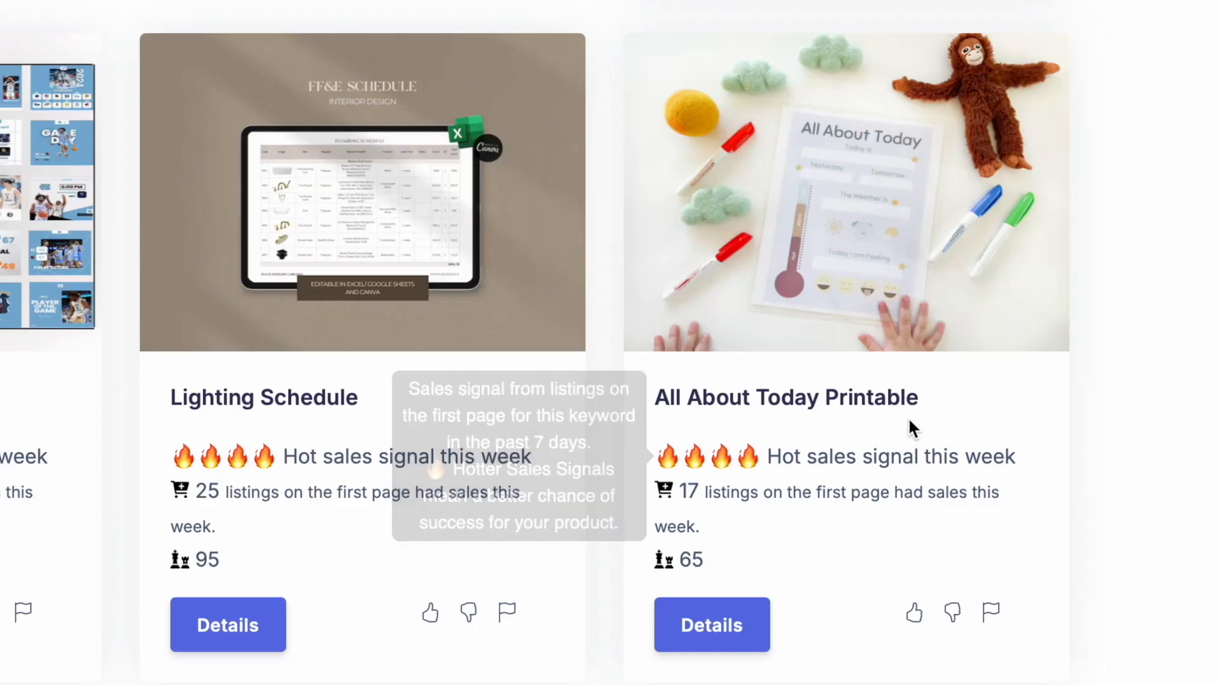
pyautogui.moveTo(1052, 353)
pyautogui.moveTo(977, 359)
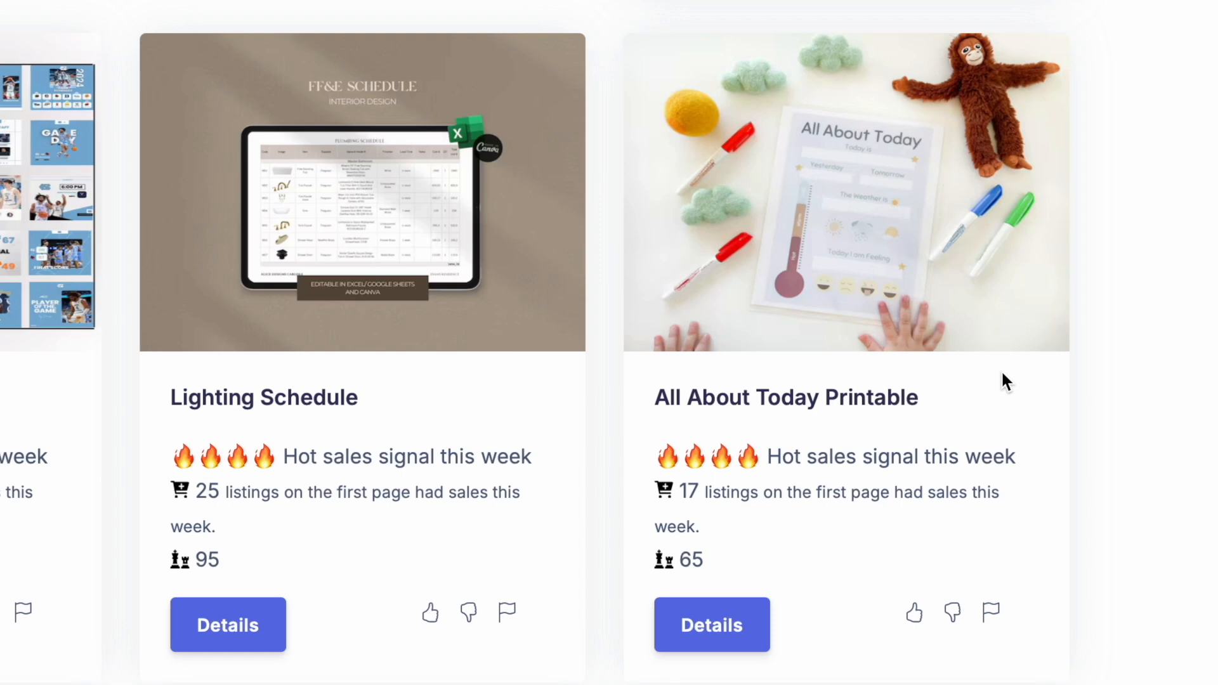
pyautogui.moveTo(858, 473)
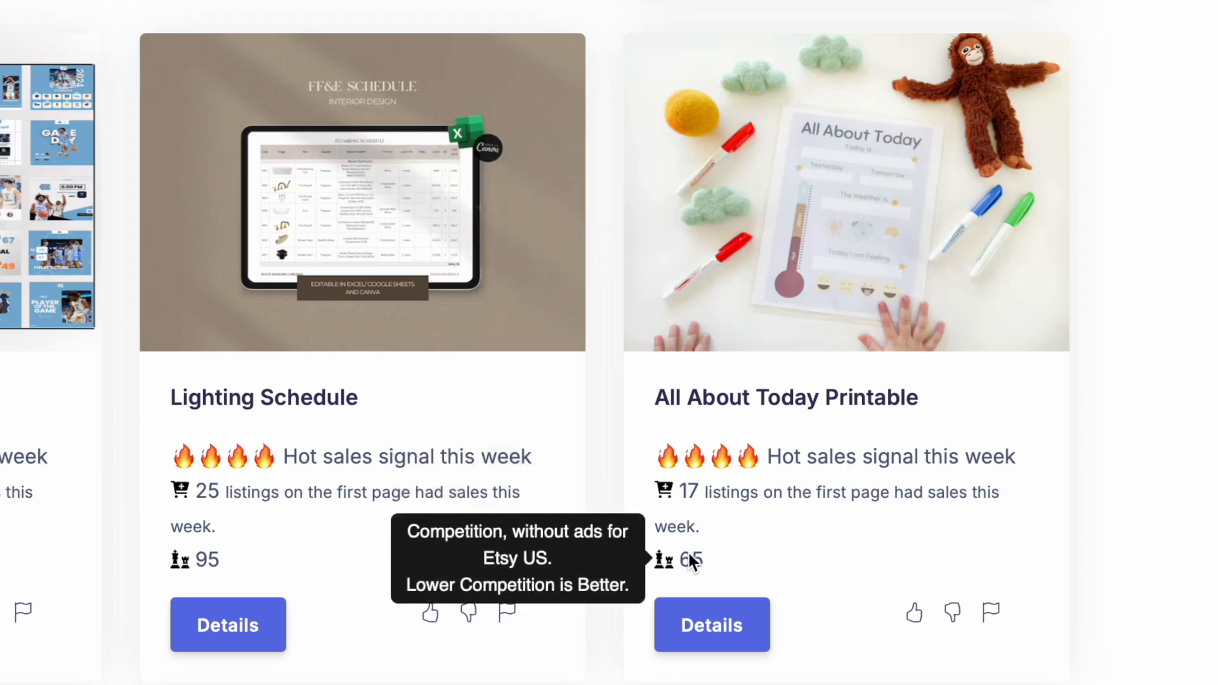
pyautogui.moveTo(727, 556)
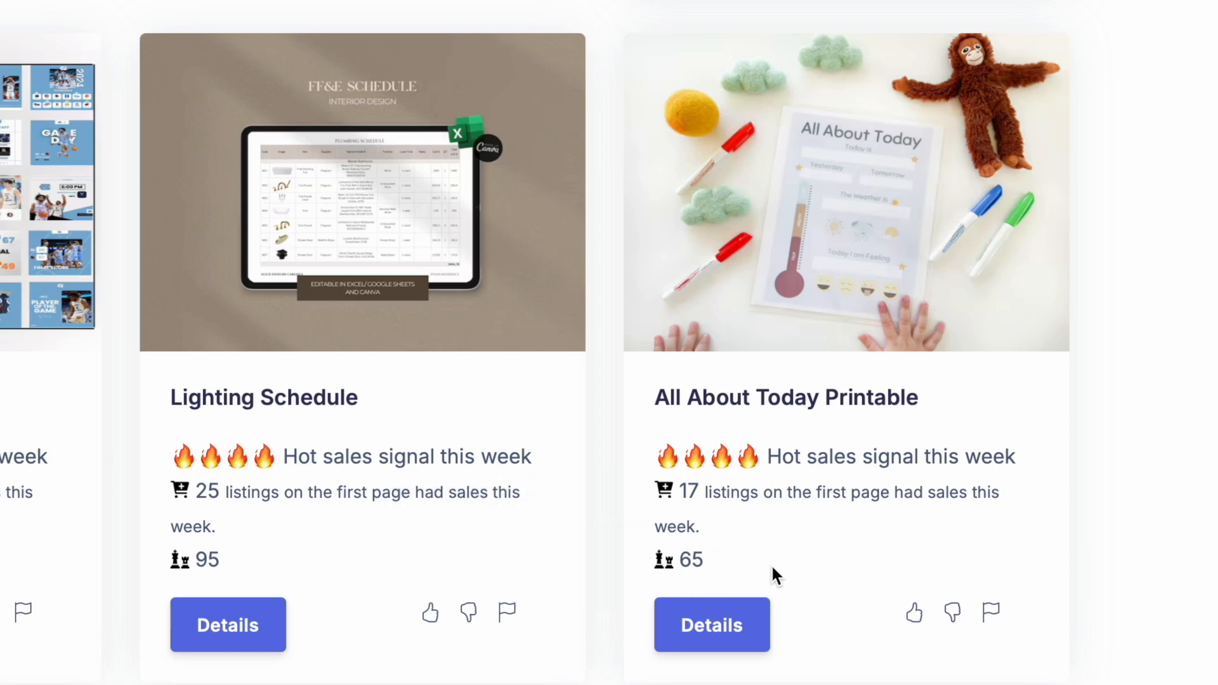
pyautogui.moveTo(736, 505)
# Open the keyword details for All About Today Printable and inspect the product images of its first listing on Etsy.
pyautogui.click(839, 280)
pyautogui.press('Escape')
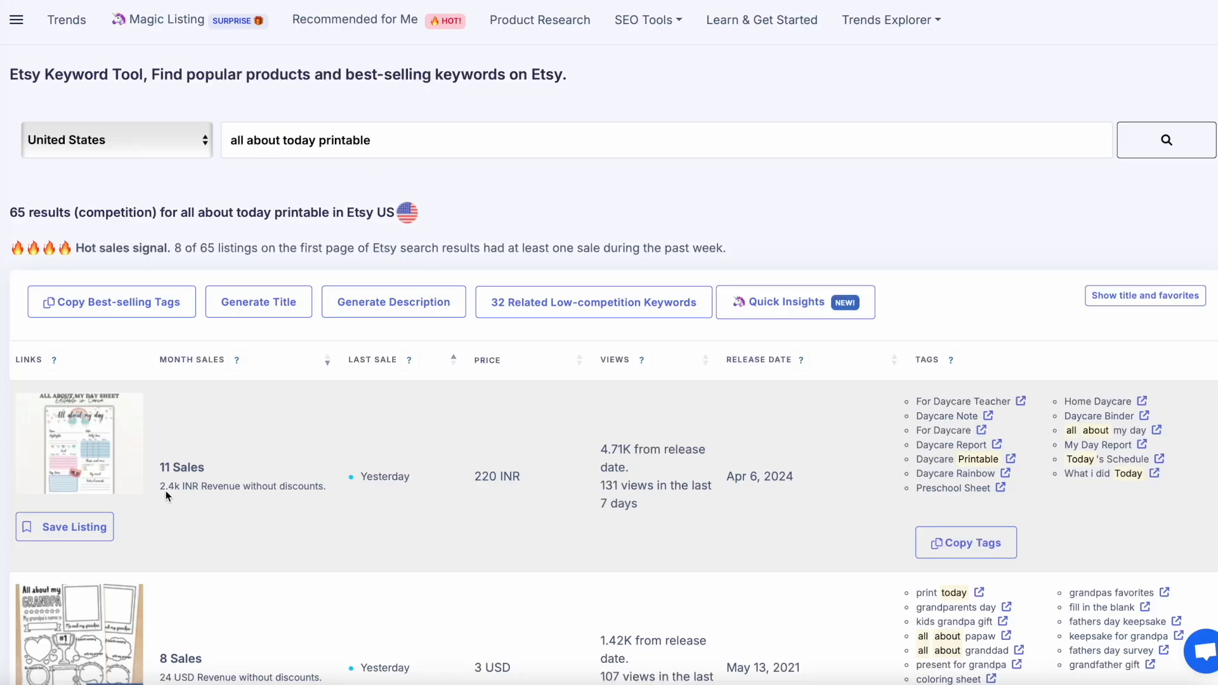
pyautogui.click(83, 455)
pyautogui.click(624, 173)
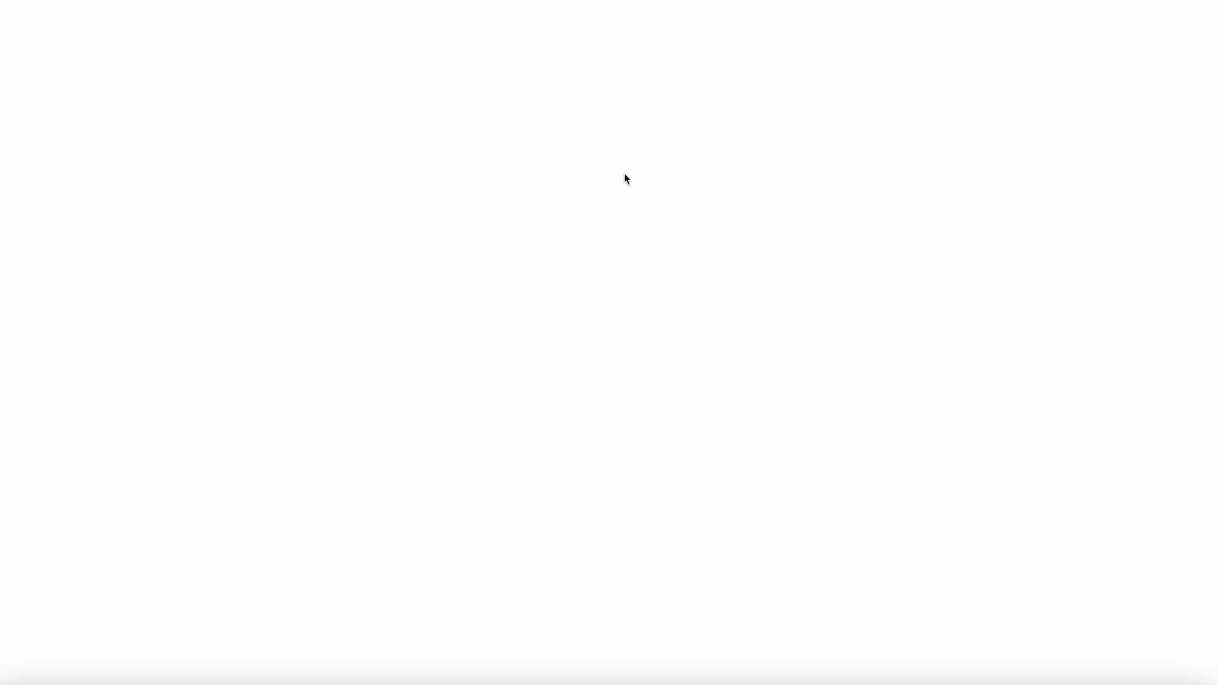
pyautogui.scroll(-2, 609, 343)
pyautogui.scroll(-4, 609, 342)
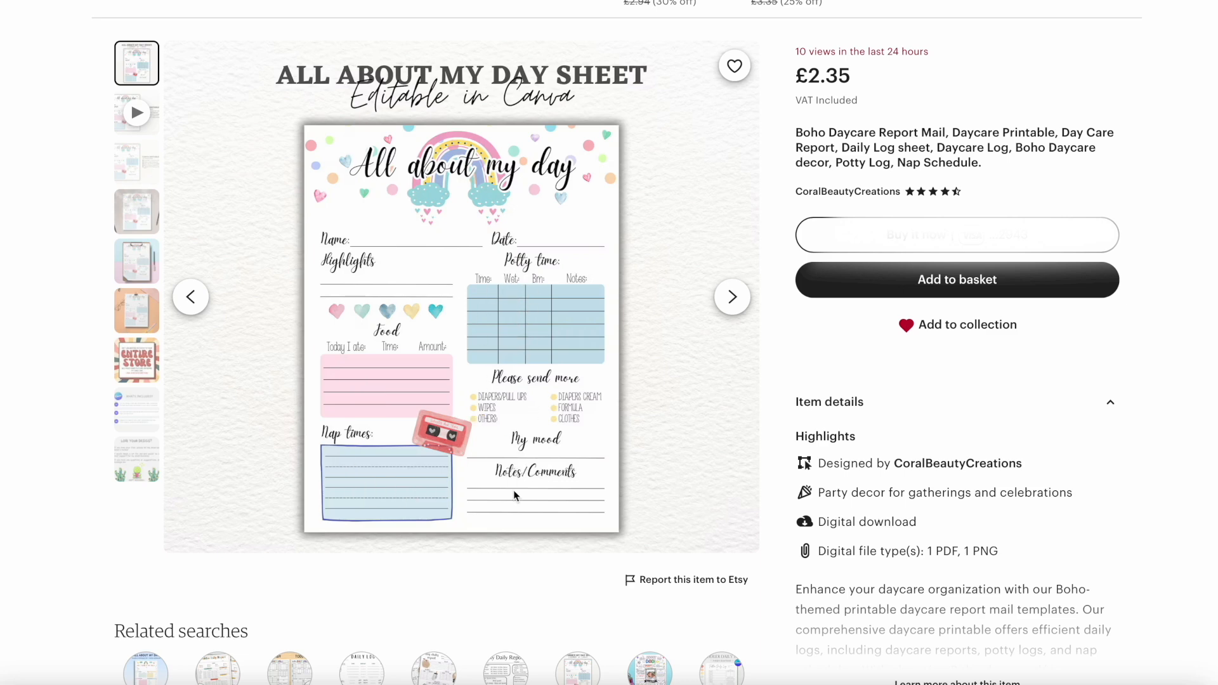
pyautogui.click(144, 220)
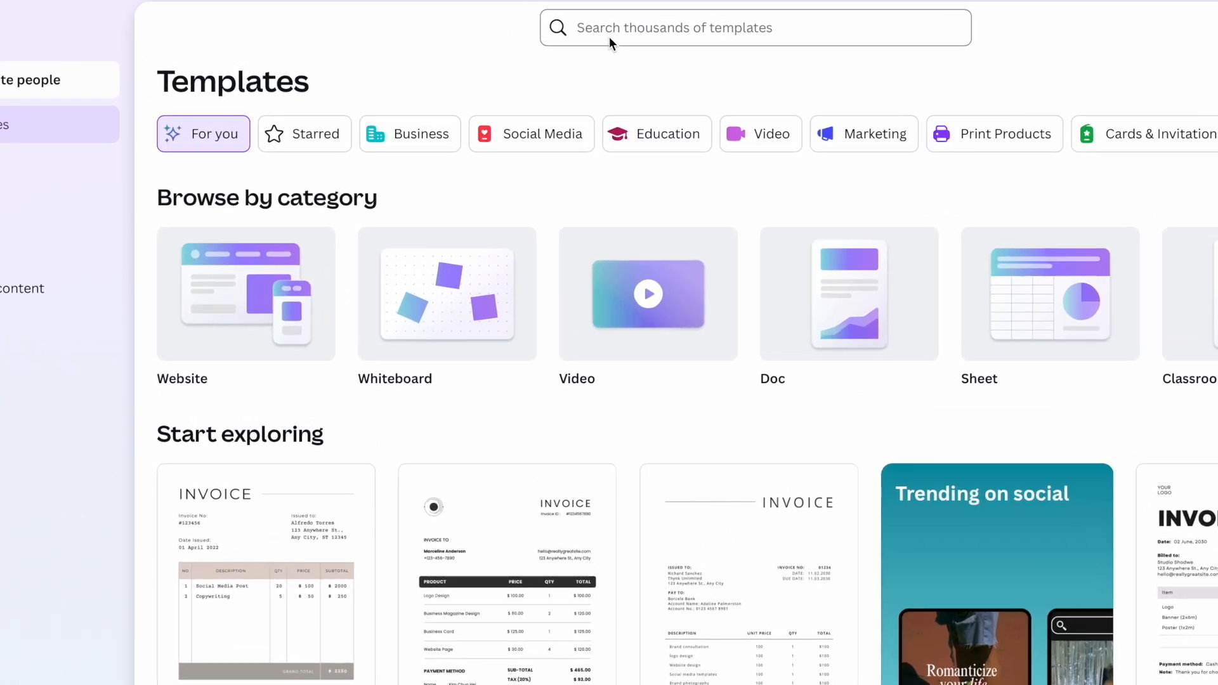
# Search the Canva templates for "tracker".
pyautogui.click(623, 24)
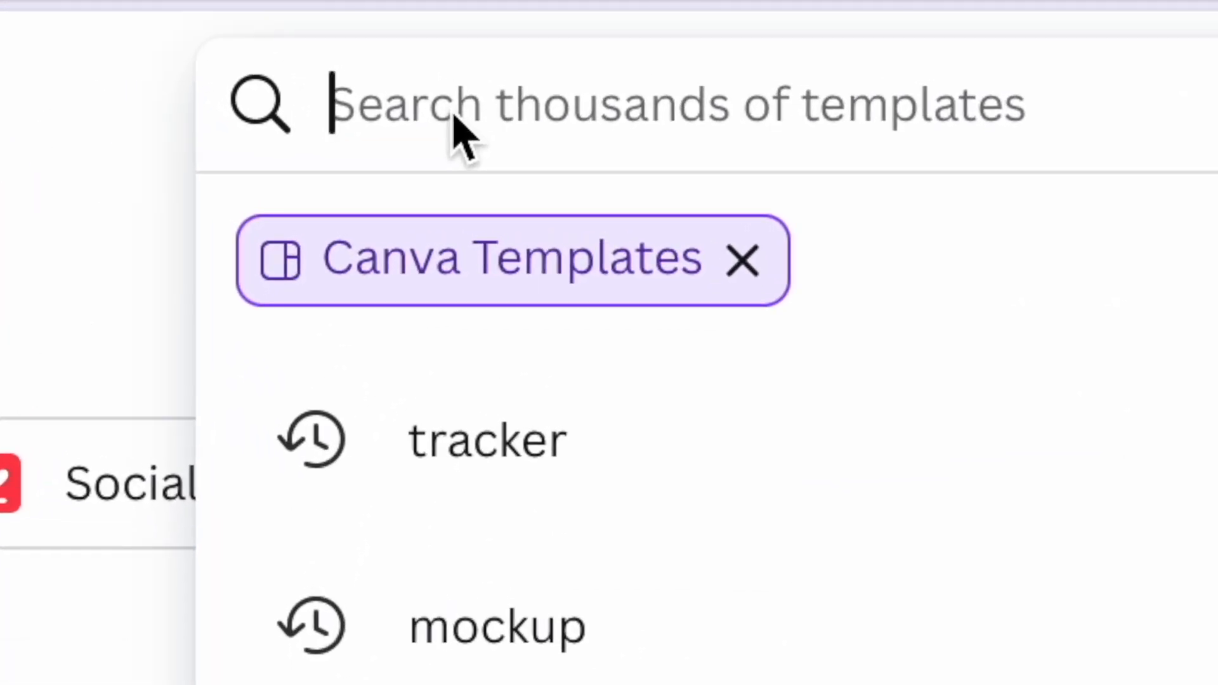
pyautogui.write('tracker')
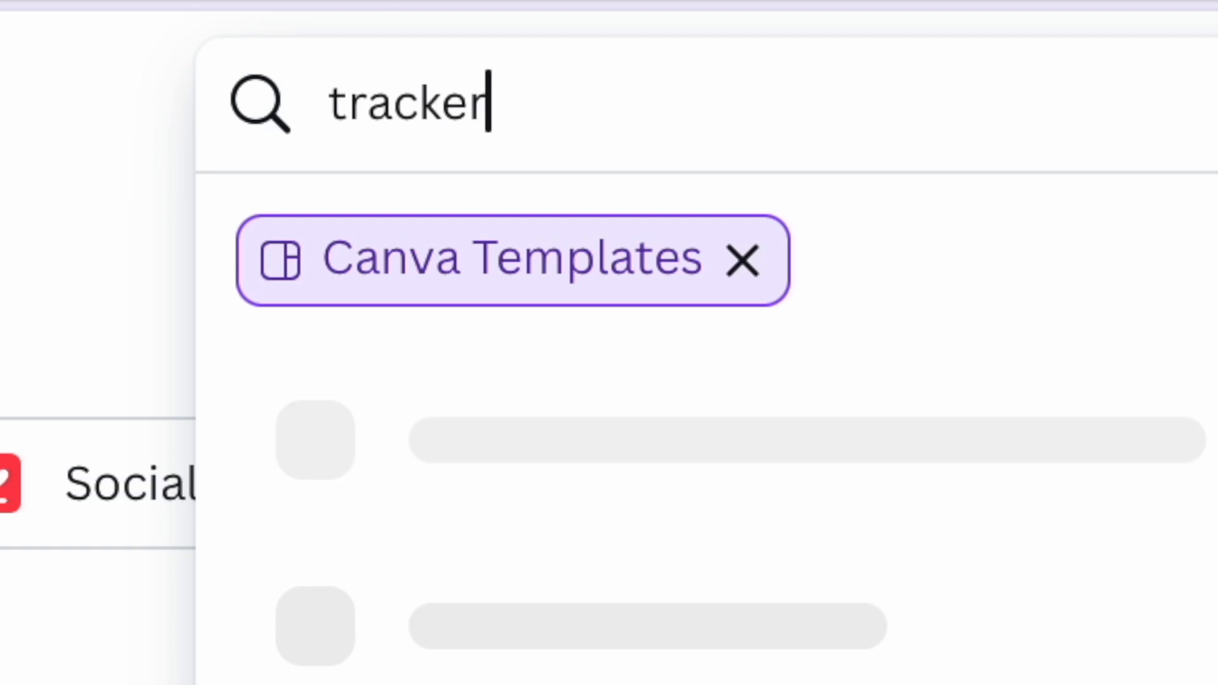
pyautogui.press('Return')
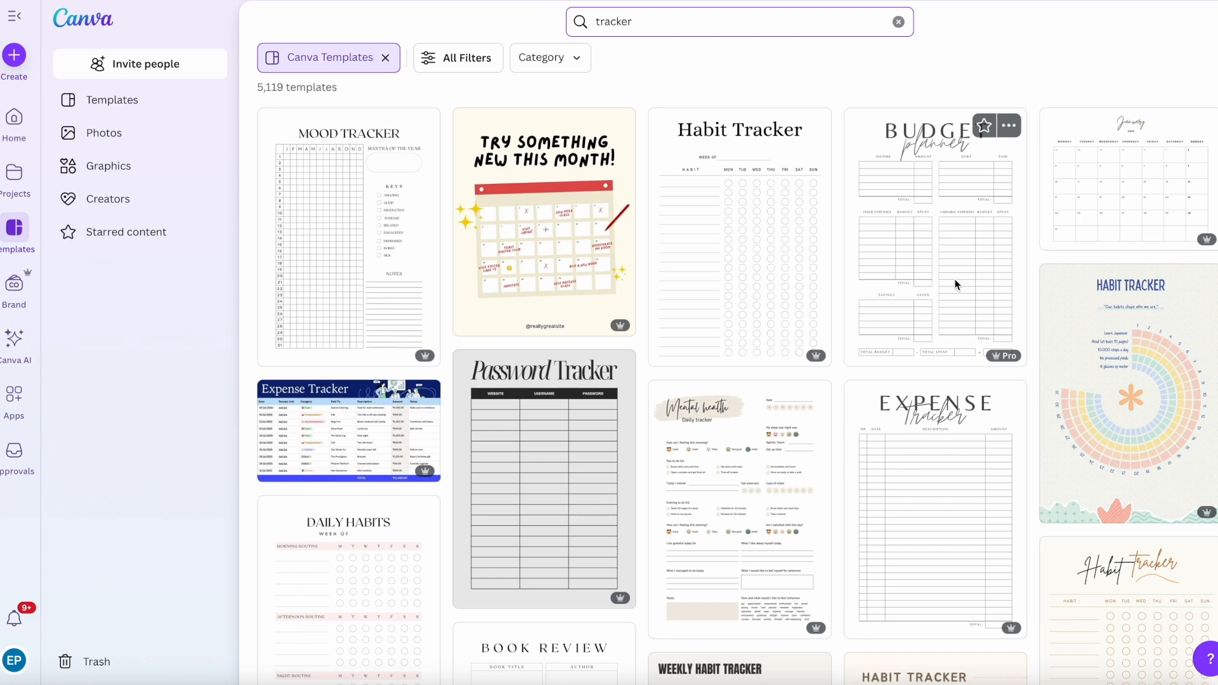
# Browse the tracker templates and open the Mental health Daily tracker template for customizing.
pyautogui.scroll(-3, 957, 285)
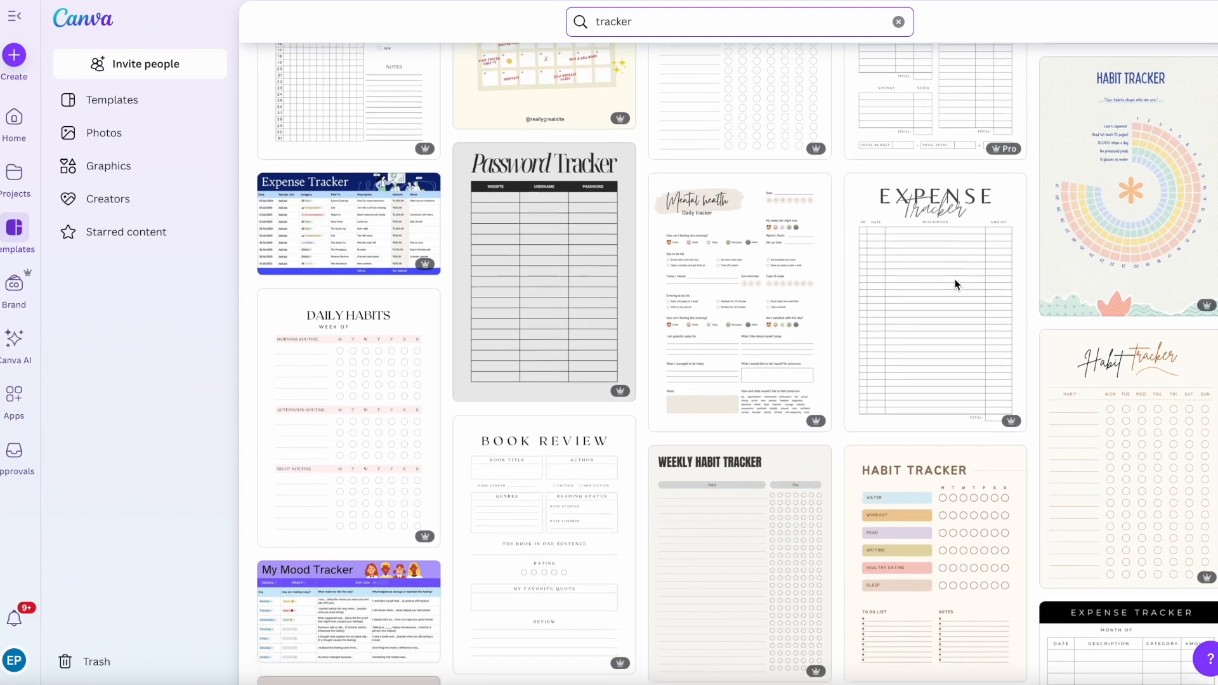
pyautogui.scroll(-1, 957, 284)
pyautogui.scroll(-2, 957, 284)
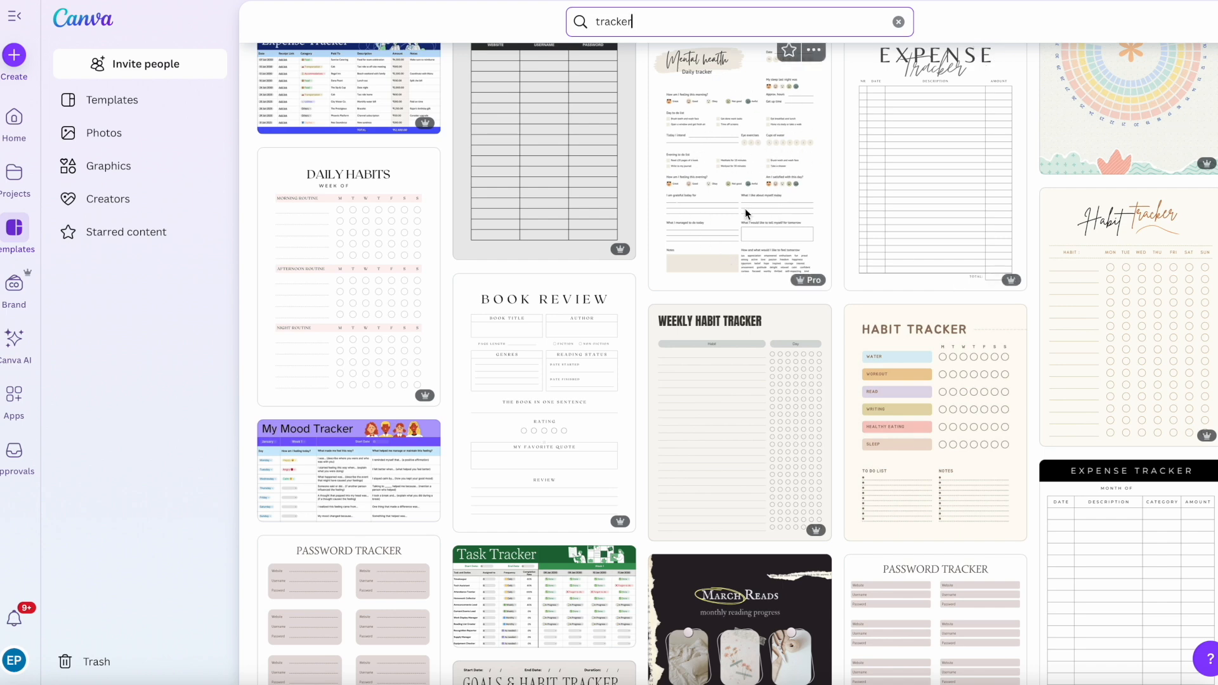
pyautogui.scroll(-2, 744, 225)
pyautogui.scroll(-3, 743, 225)
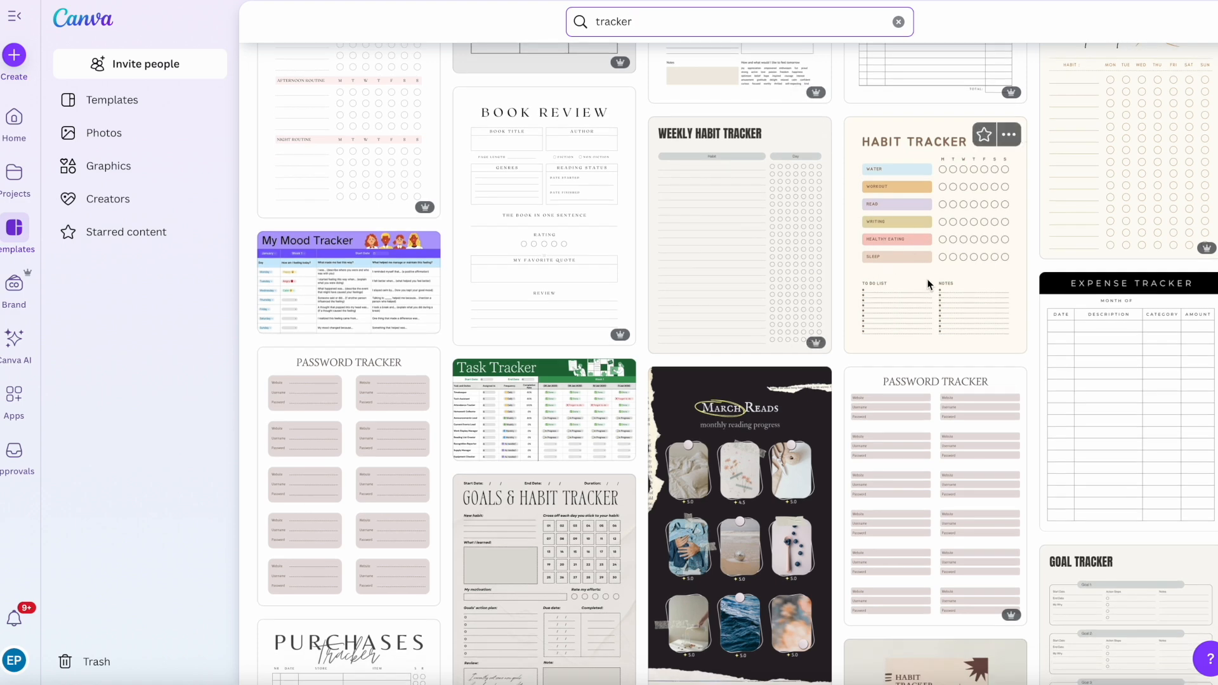
pyautogui.scroll(-5, 928, 283)
pyautogui.scroll(-5, 927, 282)
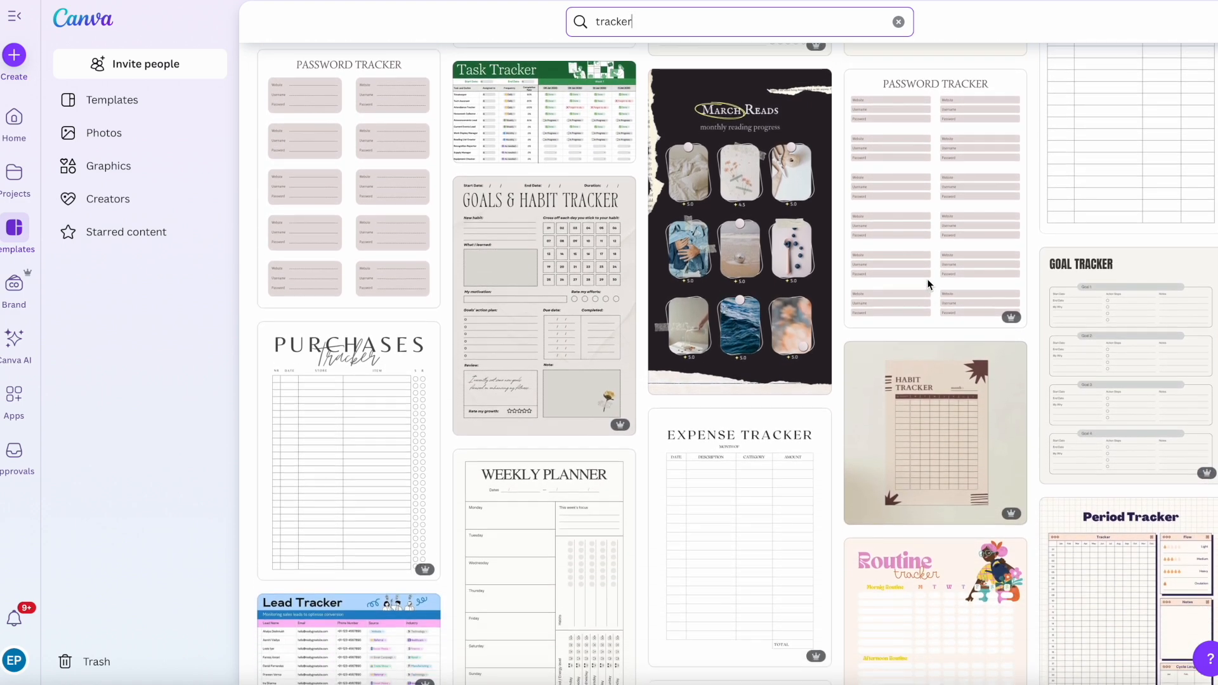
pyautogui.scroll(-3, 927, 282)
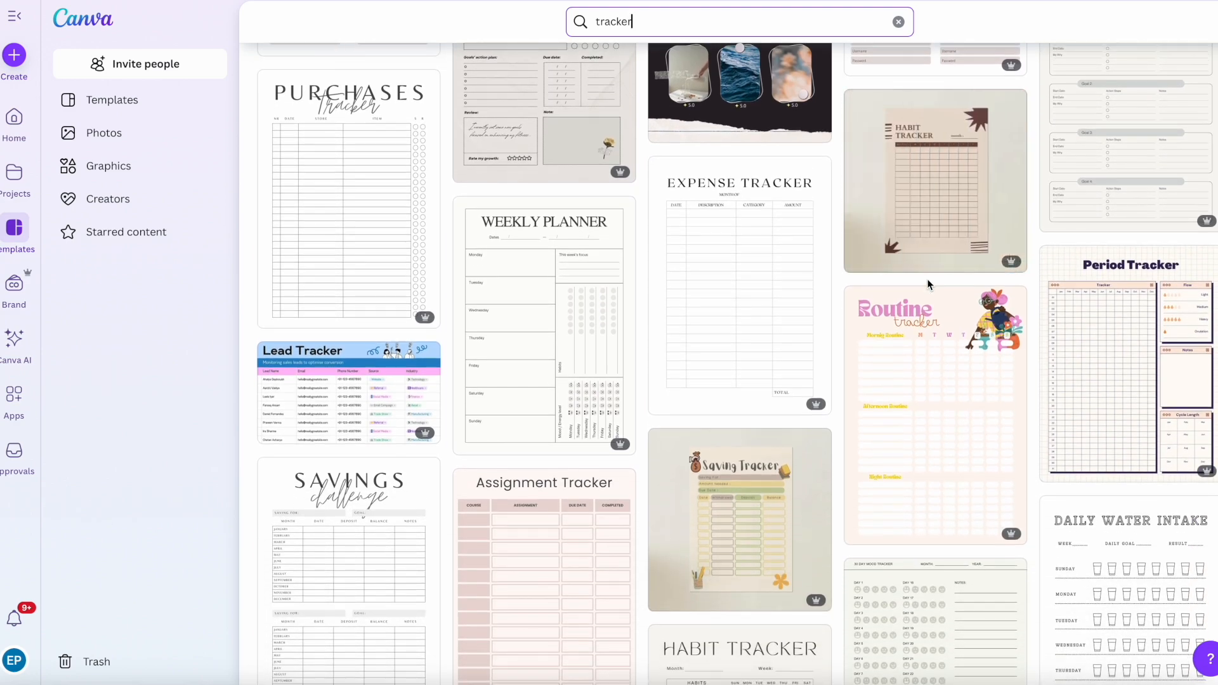
pyautogui.scroll(20, 927, 279)
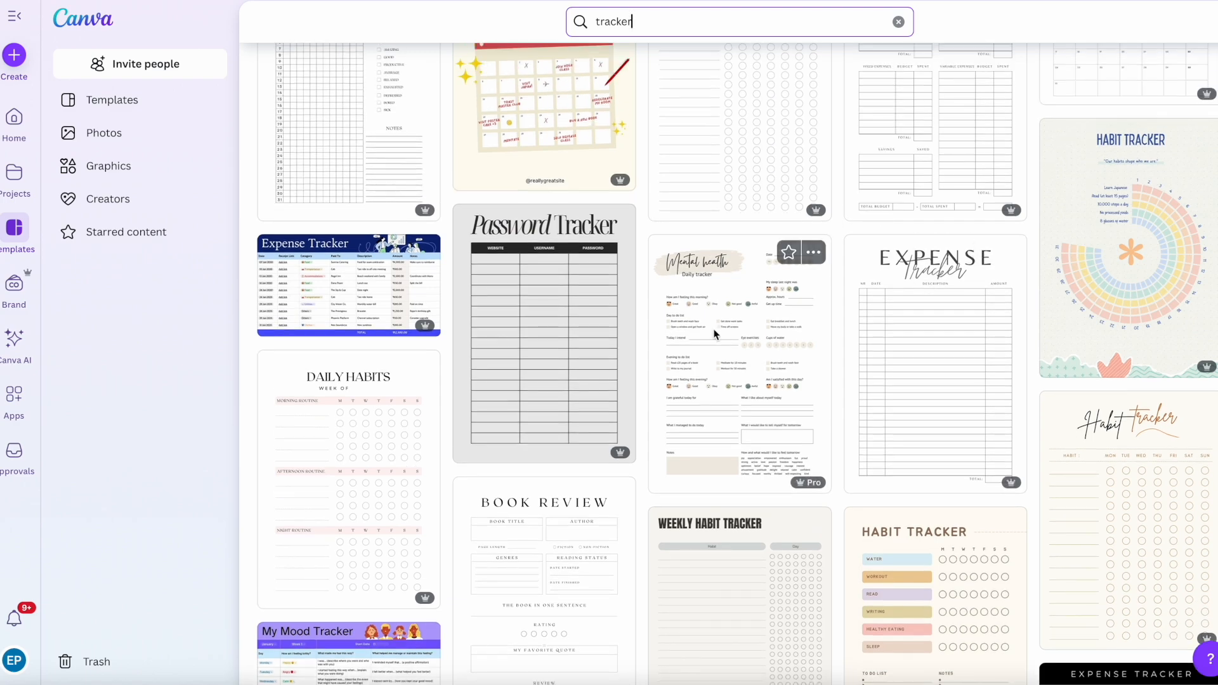
pyautogui.click(768, 316)
pyautogui.click(909, 530)
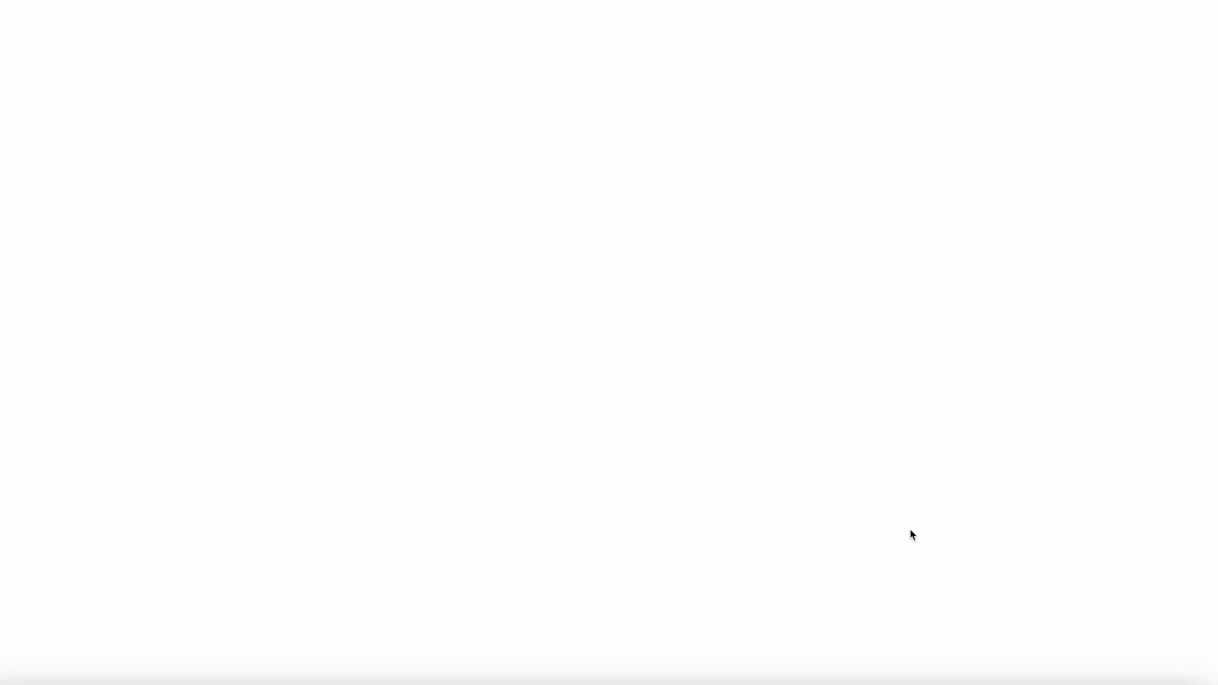
# Duplicate the Mental health Daily tracker page as a second page of the document.
pyautogui.scroll(-2, 794, 456)
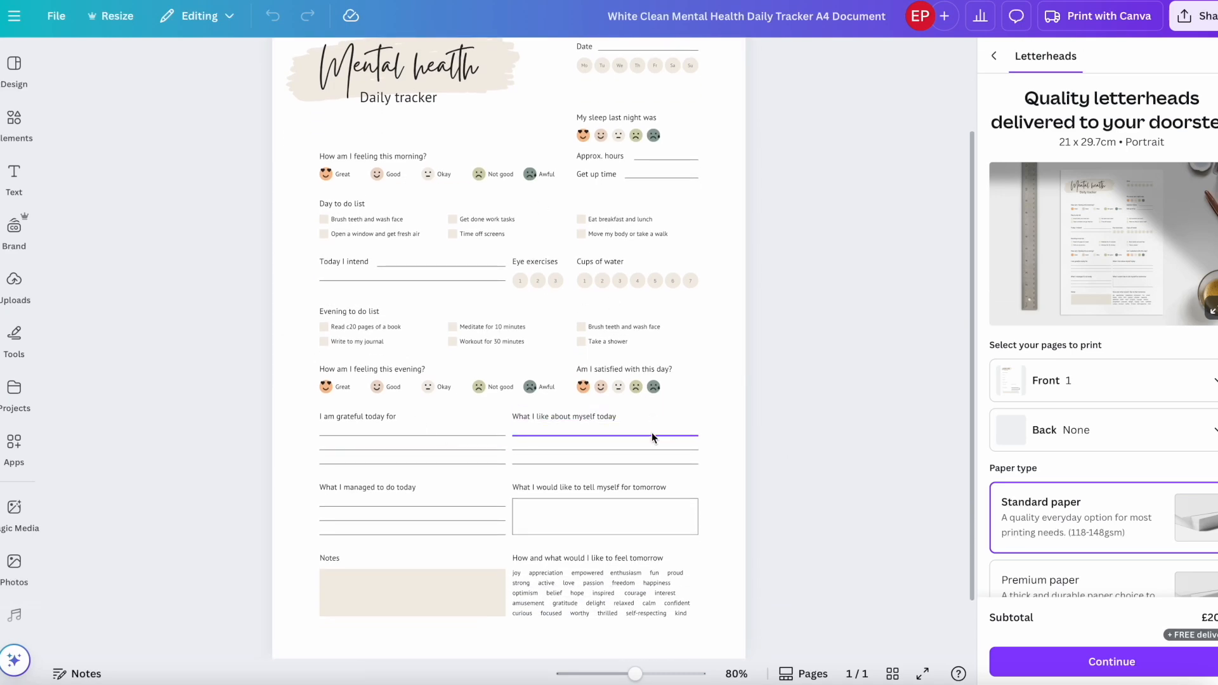
pyautogui.scroll(3, 652, 432)
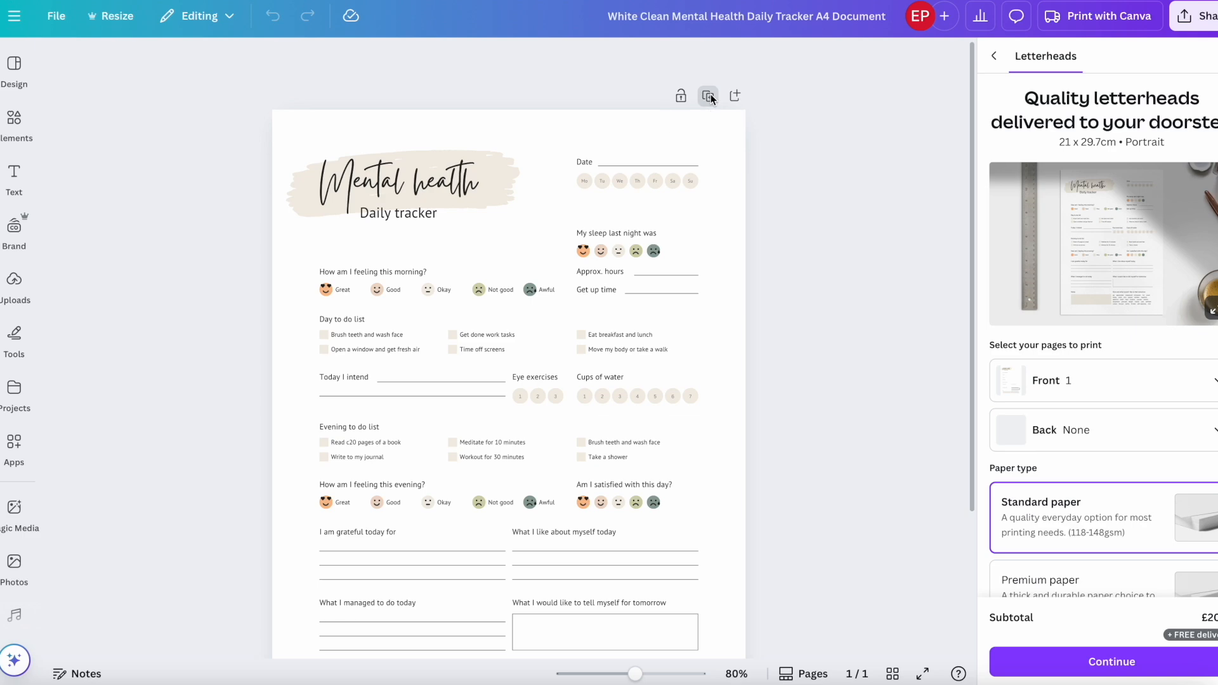
pyautogui.click(709, 96)
pyautogui.scroll(3, 839, 279)
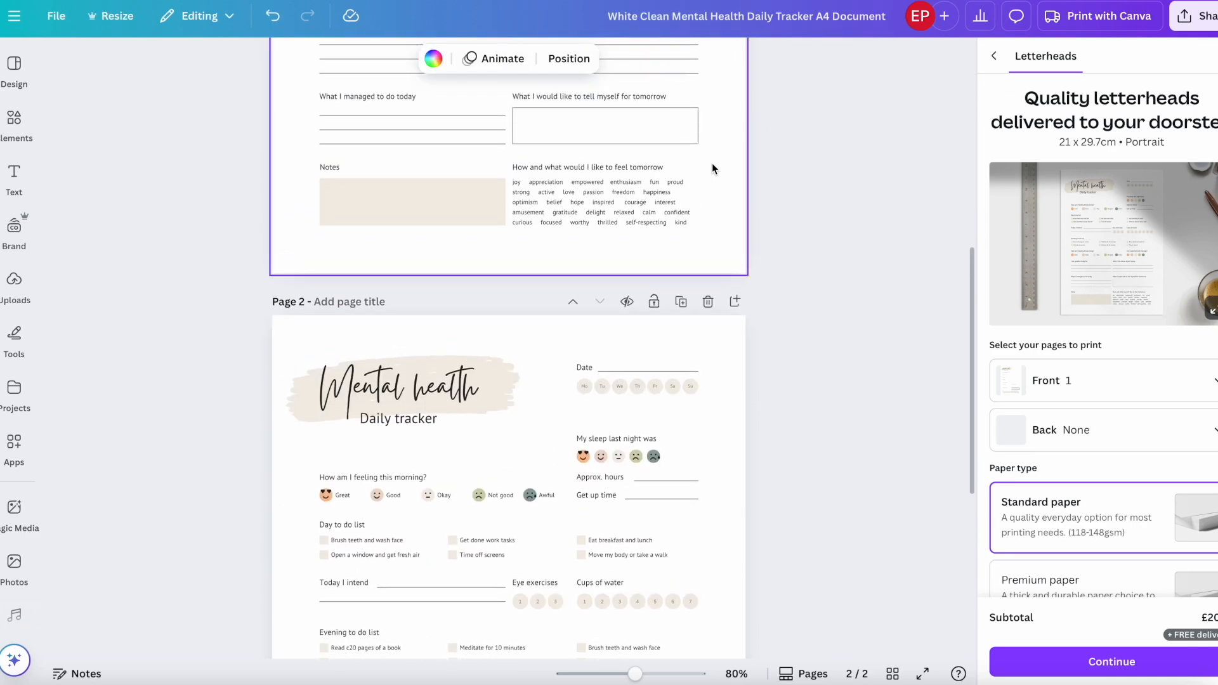
pyautogui.scroll(1, 711, 163)
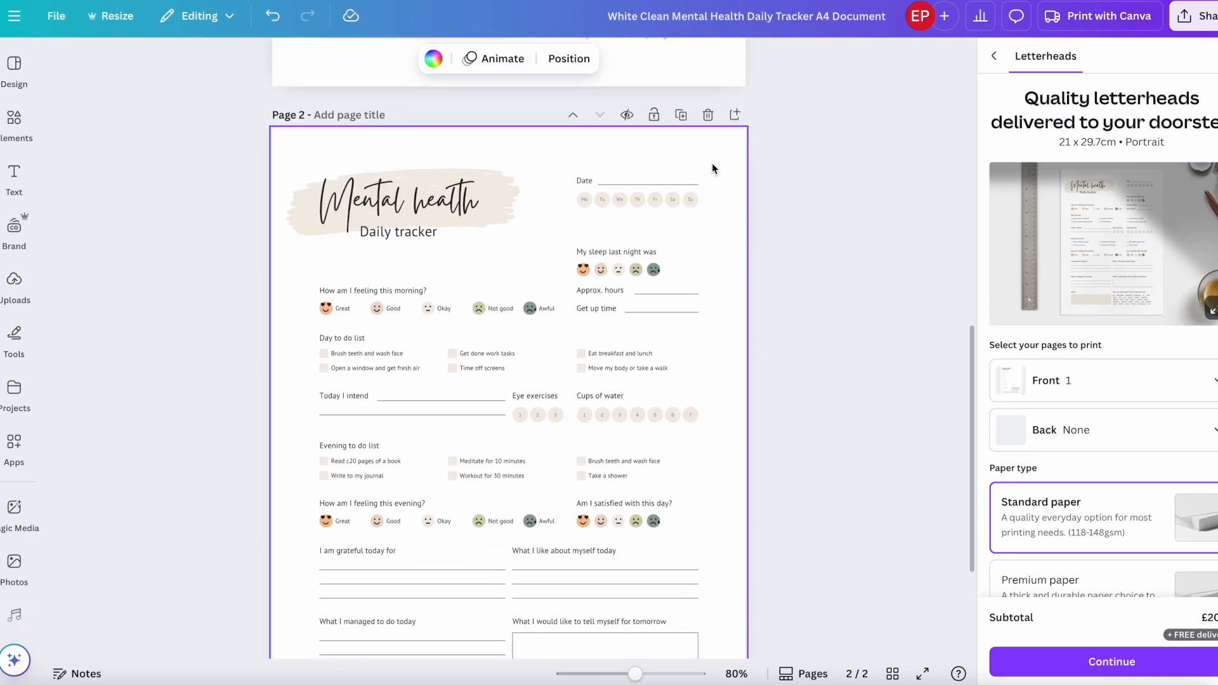
# Examine the layout and sections of the tracker on page 2.
pyautogui.scroll(-2, 715, 375)
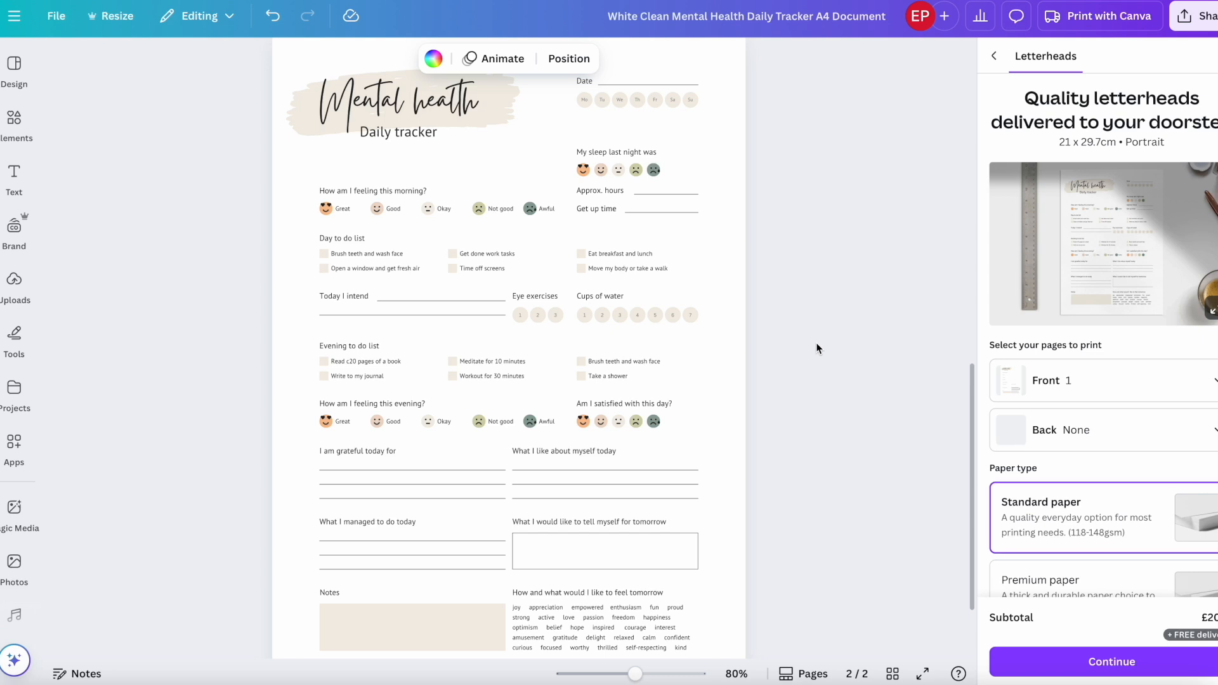
pyautogui.scroll(2, 817, 348)
pyautogui.scroll(-2, 817, 348)
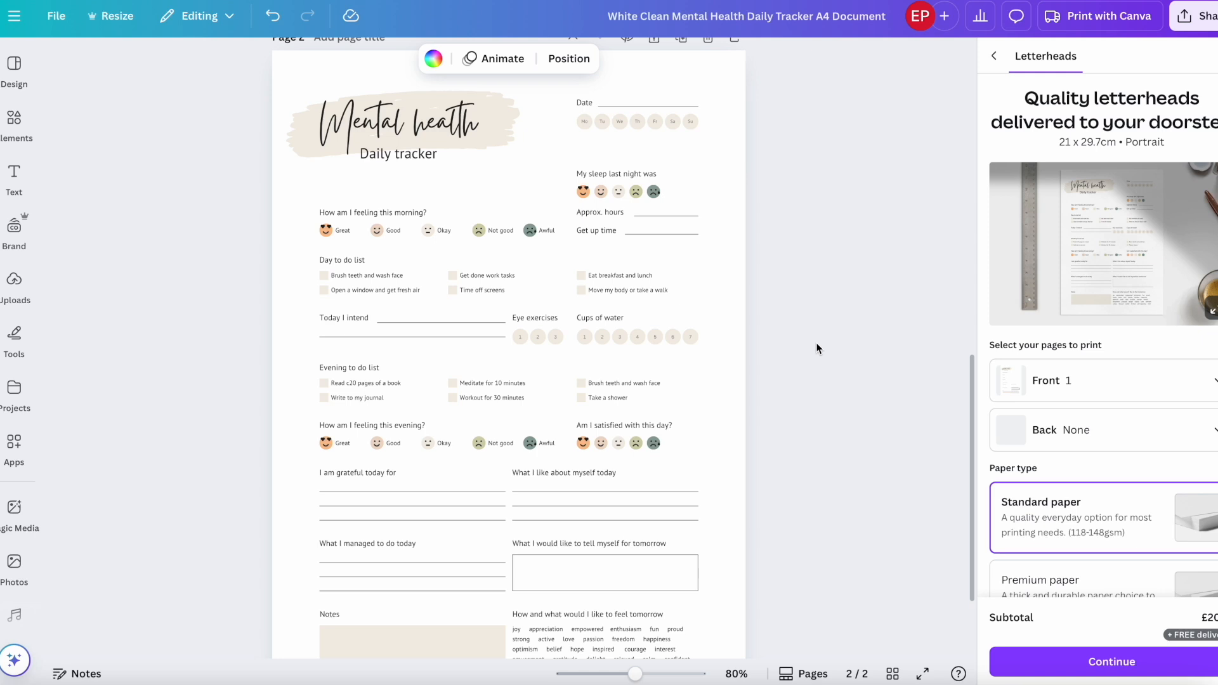
pyautogui.scroll(1, 817, 348)
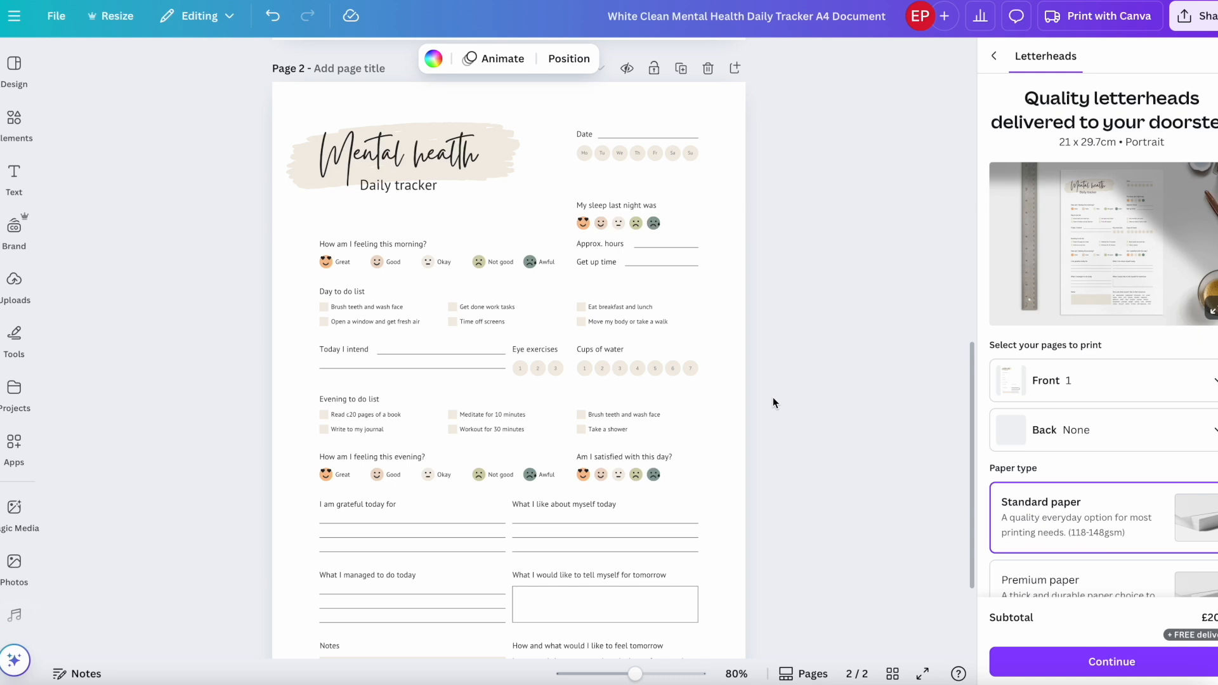
pyautogui.scroll(-3, 694, 507)
pyautogui.scroll(2, 694, 508)
pyautogui.scroll(1, 694, 508)
# Switch to the "All About My Day Printable - Busy Mum" text outline and add two blank lines between "Things I need to get/remember" and "Food intake".
pyautogui.click(1151, 682)
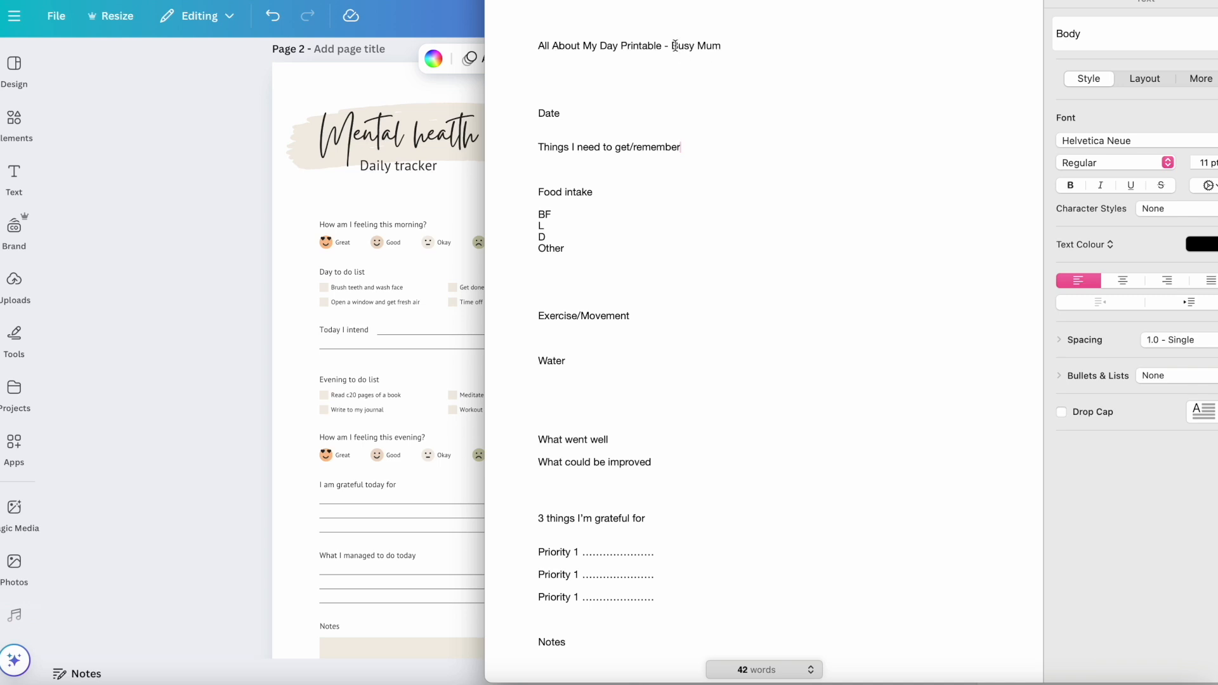
pyautogui.click(568, 111)
pyautogui.press('Return')
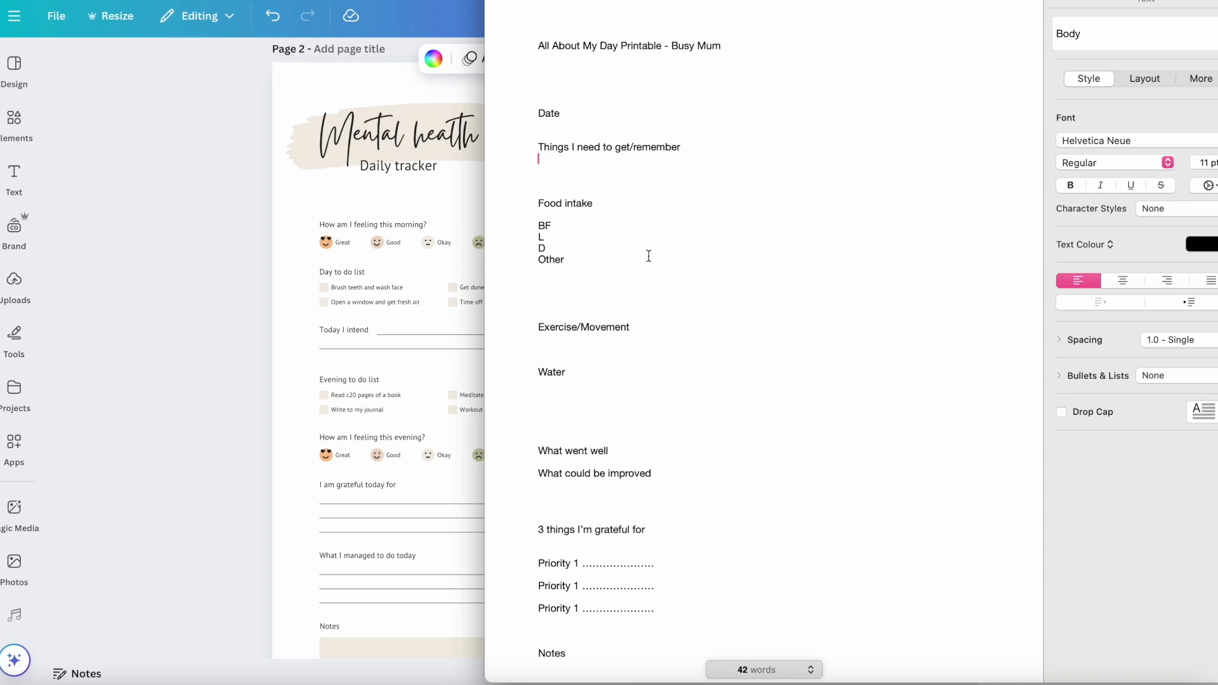
pyautogui.click(538, 204)
pyautogui.press('Return')
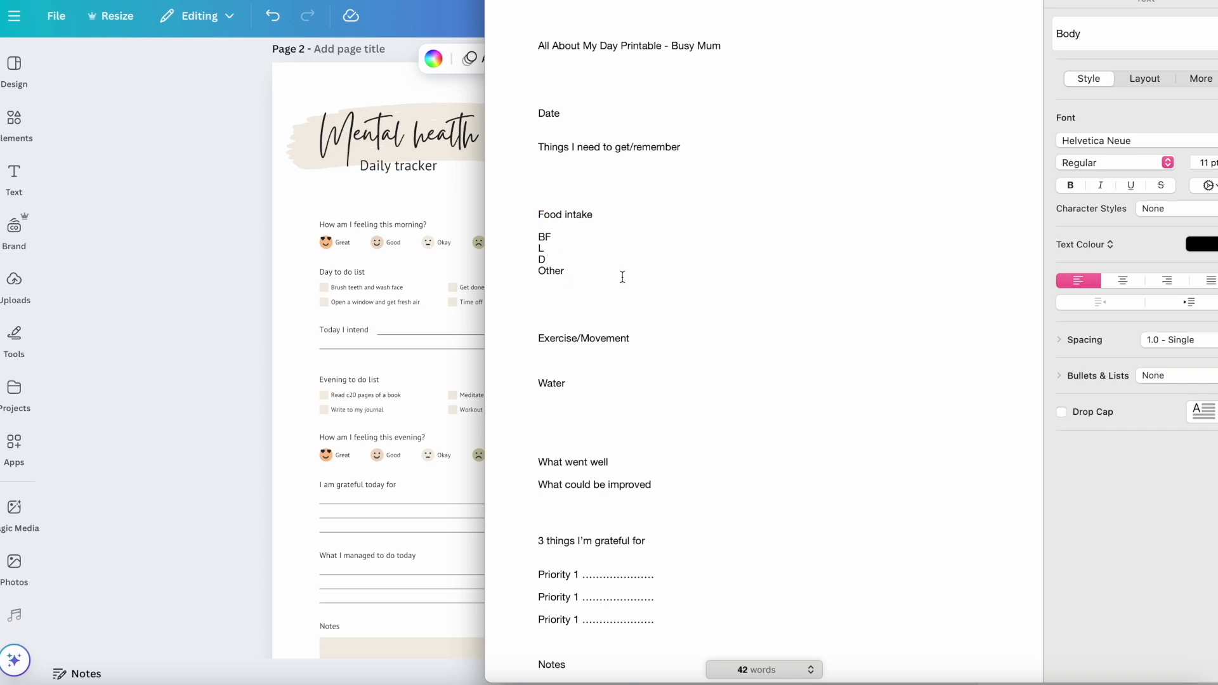
# Add "Grocery list" beside the "Food intake" heading in the Busy Mum text outline.
pyautogui.click(626, 236)
pyautogui.click(696, 216)
pyautogui.write('.    Grocery list')
# Add an "Evening:" heading above "What went well" in the outline.
pyautogui.click(740, 338)
pyautogui.click(555, 319)
pyautogui.scroll(-1, 647, 341)
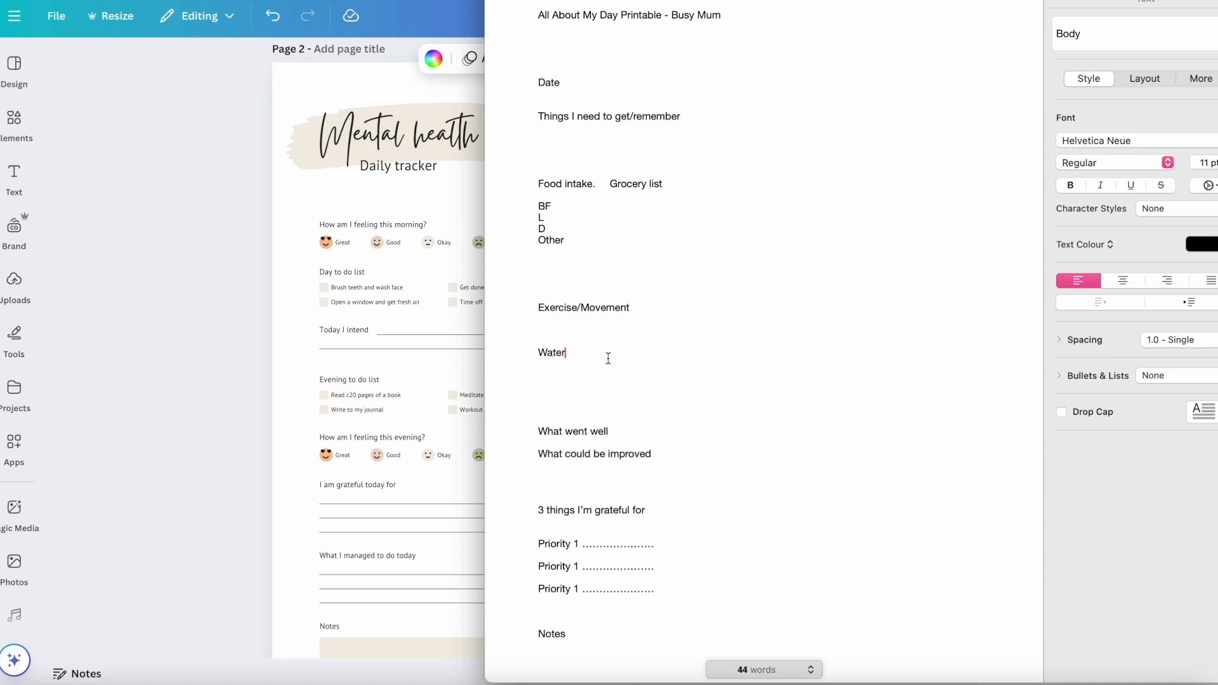
pyautogui.scroll(-2, 608, 358)
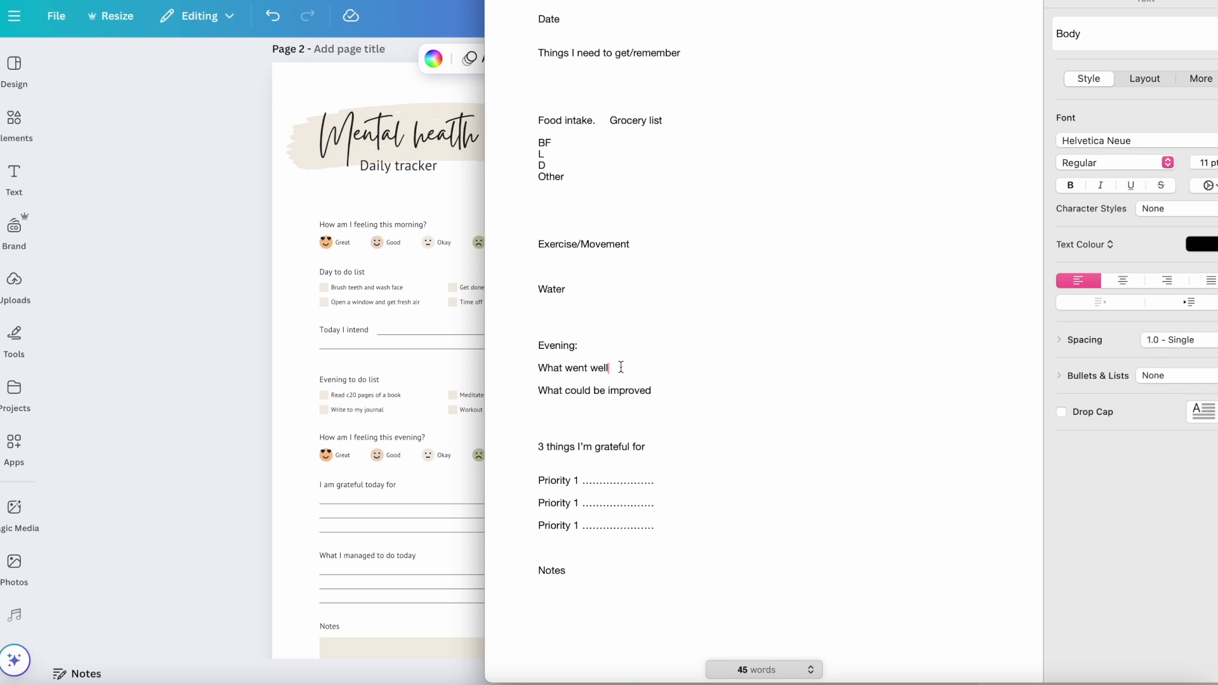
pyautogui.click(699, 397)
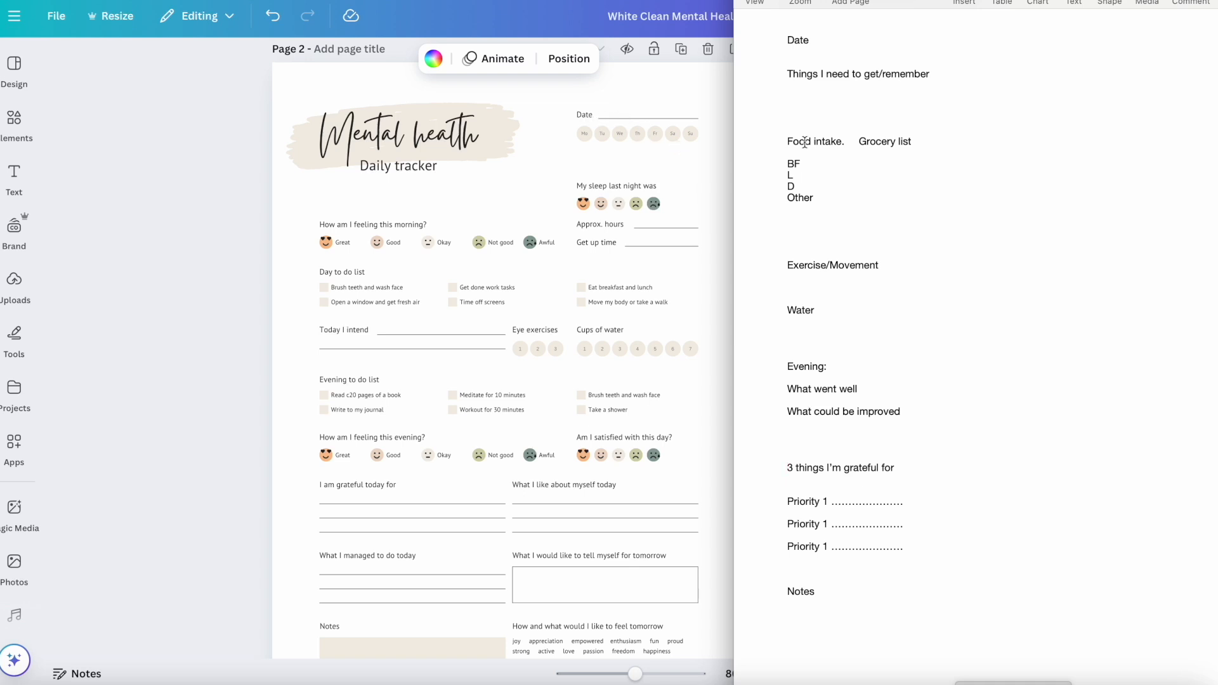
# Compare the tracker on page 2 with the outline and select the second circle under "Cups of water".
pyautogui.scroll(-3, 322, 306)
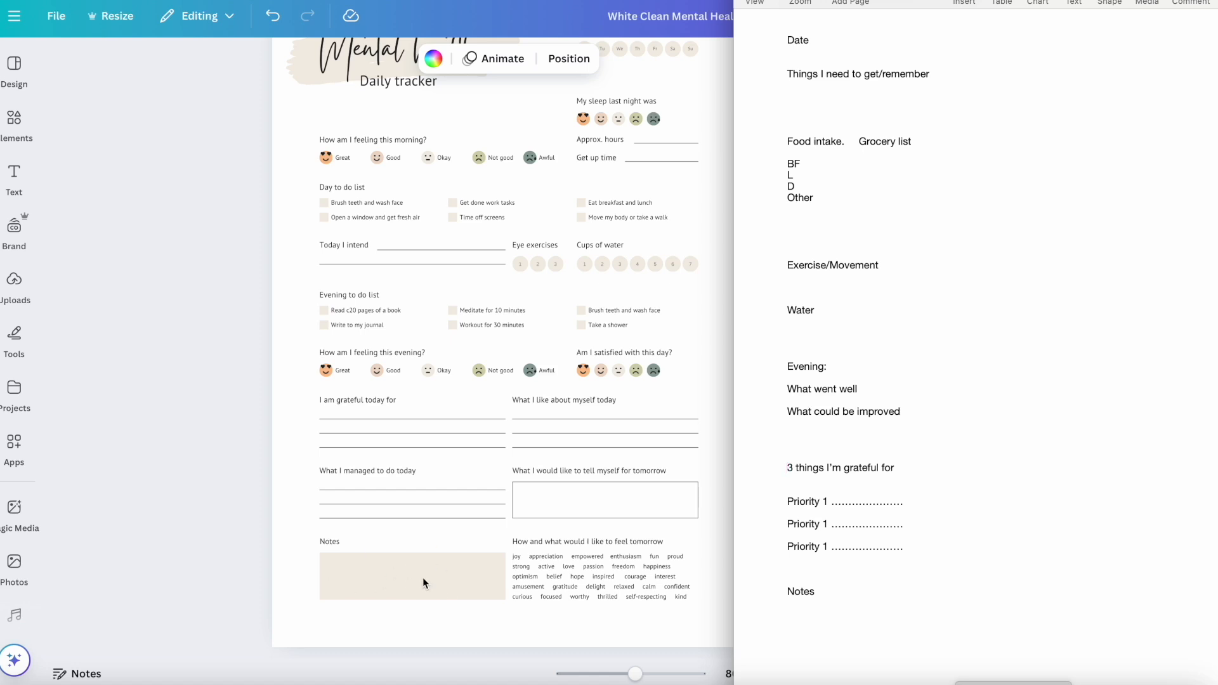
pyautogui.click(597, 273)
pyautogui.click(588, 266)
pyautogui.click(606, 273)
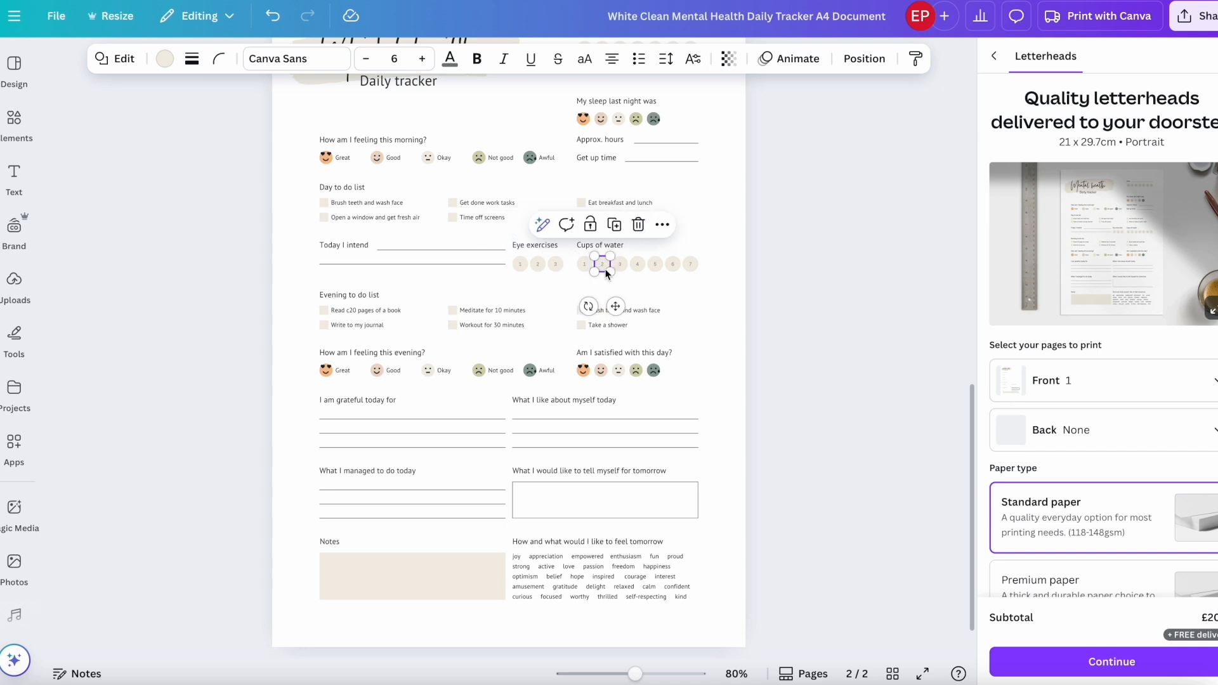
# Switch to the Secret Weapon PLR website, view its product categories and browse the products new this month.
pyautogui.press('super+Tab')
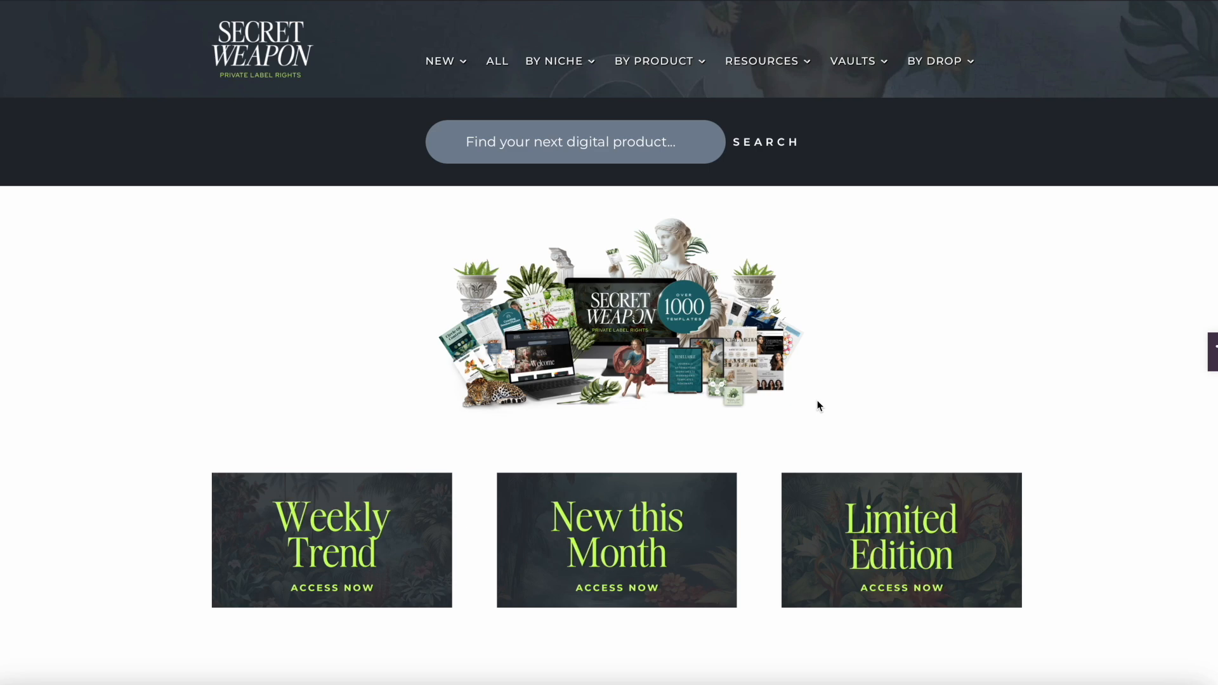
pyautogui.scroll(-1, 397, 297)
pyautogui.moveTo(635, 37)
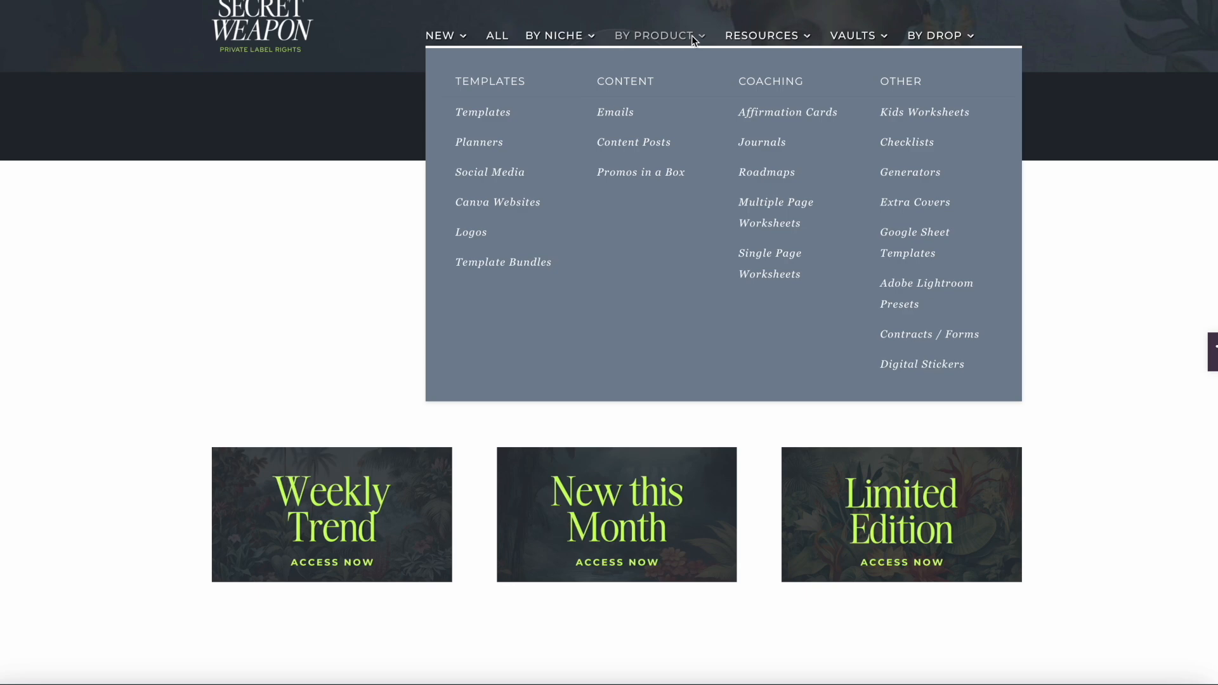
pyautogui.scroll(-3, 421, 336)
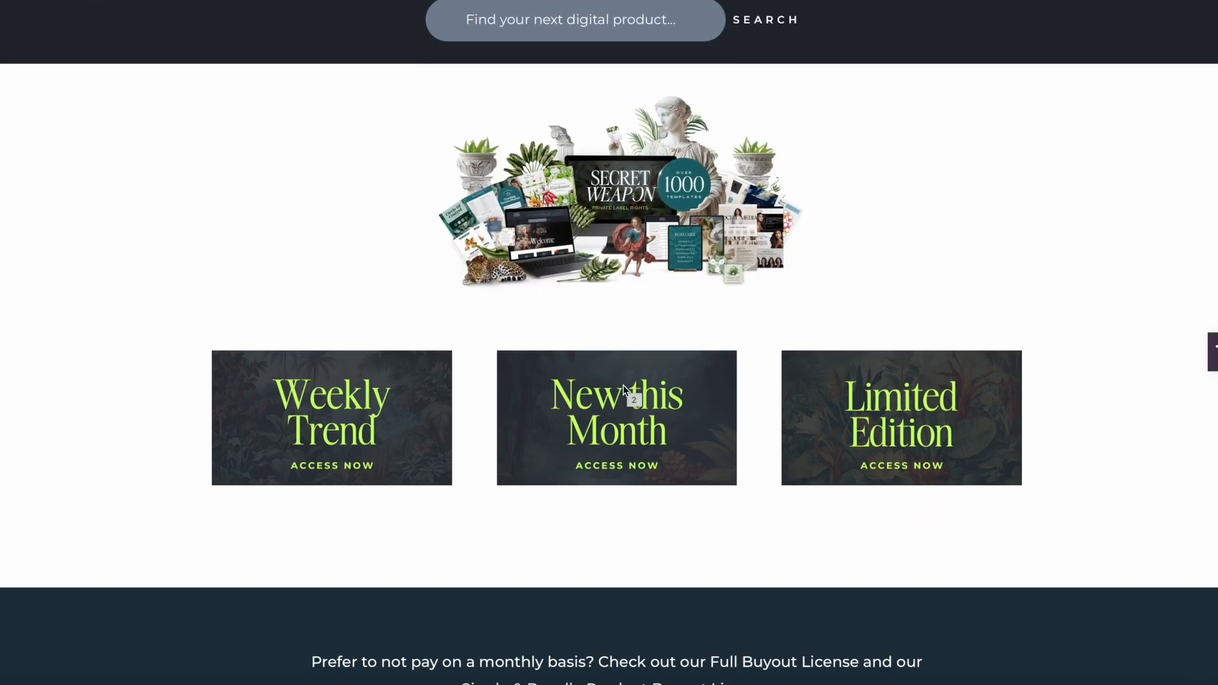
pyautogui.click(623, 387)
pyautogui.scroll(-3, 634, 442)
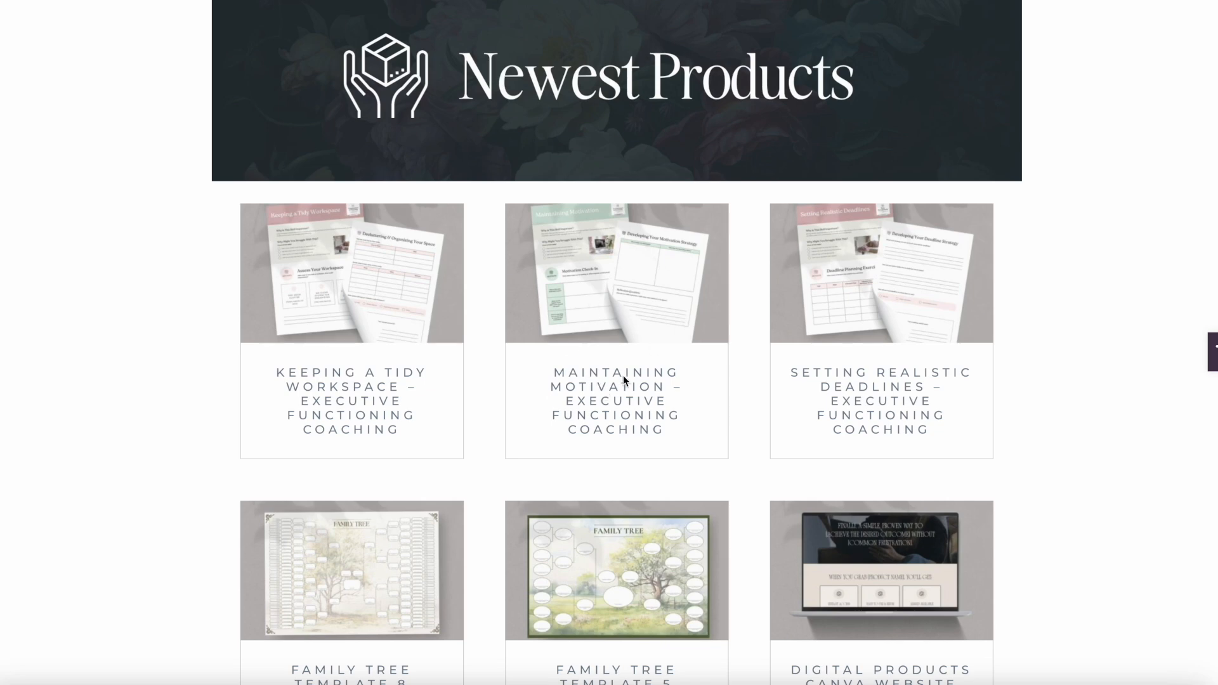
# Open the "Maintaining Motivation – Executive Functioning Coaching" product's template as an editable copy in Canva.
pyautogui.click(621, 261)
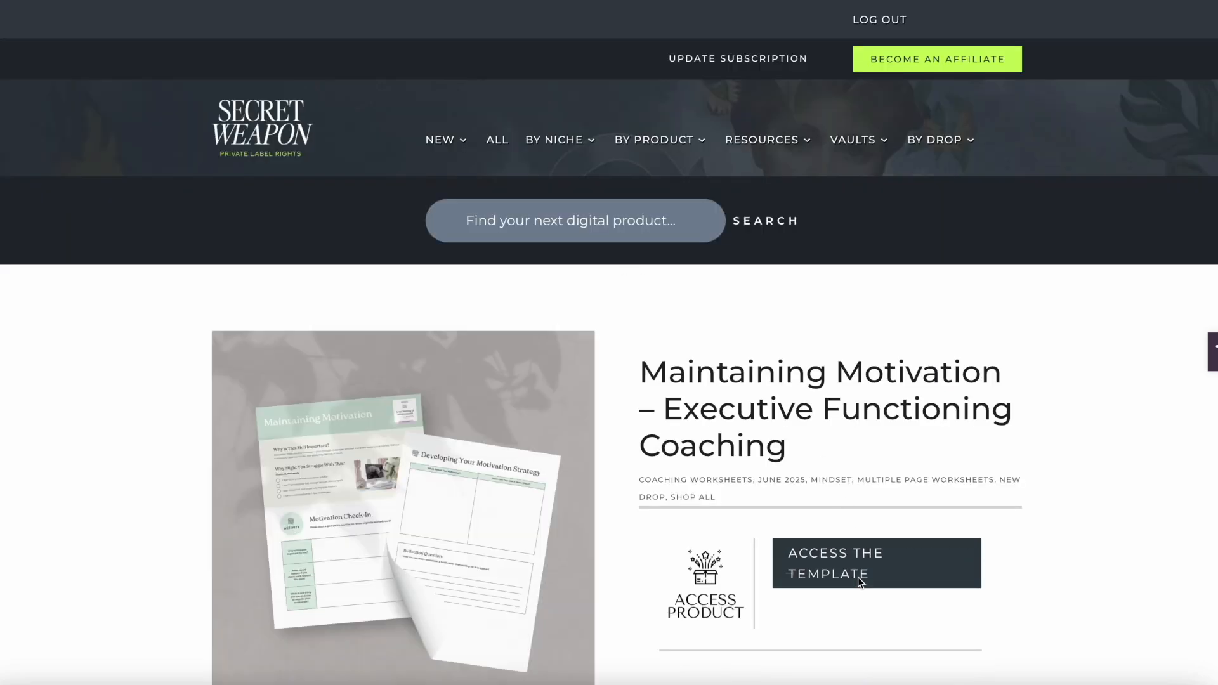
pyautogui.click(861, 554)
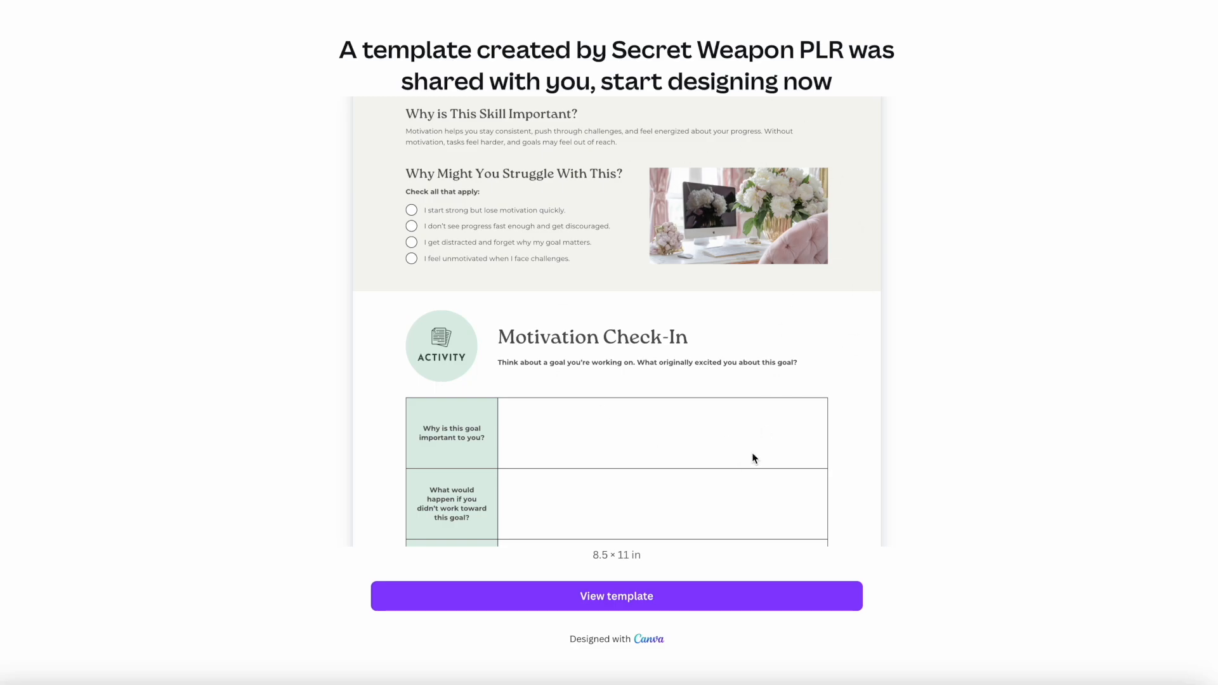
pyautogui.click(668, 597)
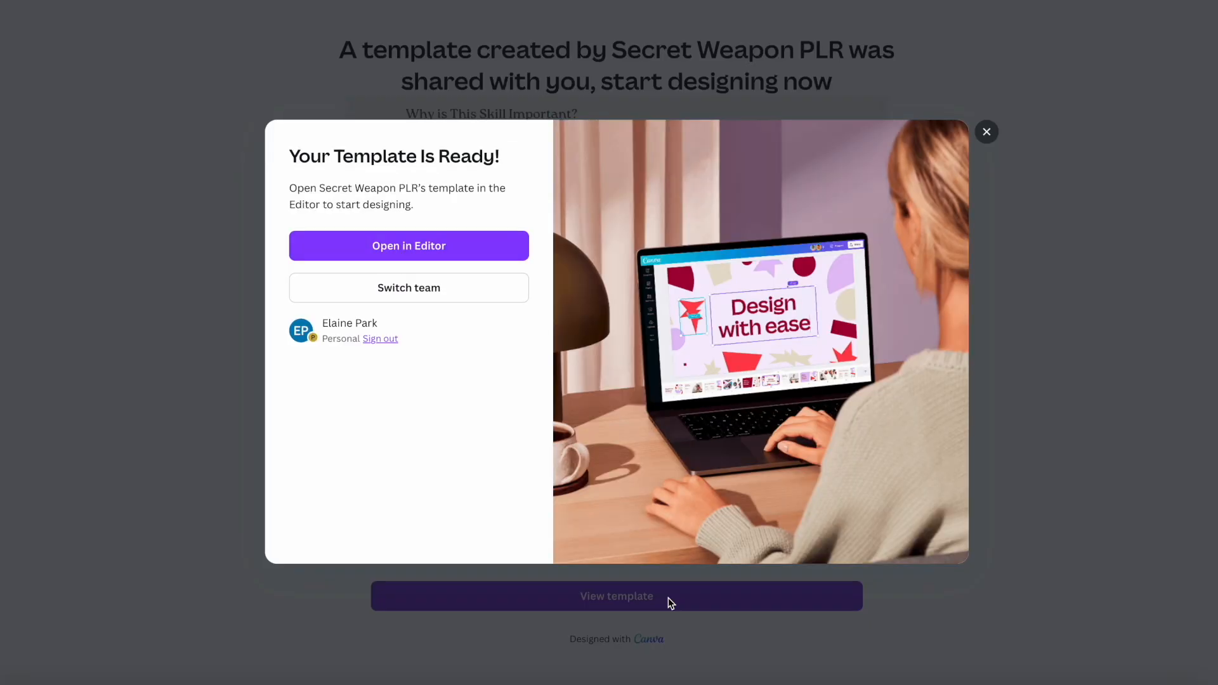
pyautogui.click(439, 239)
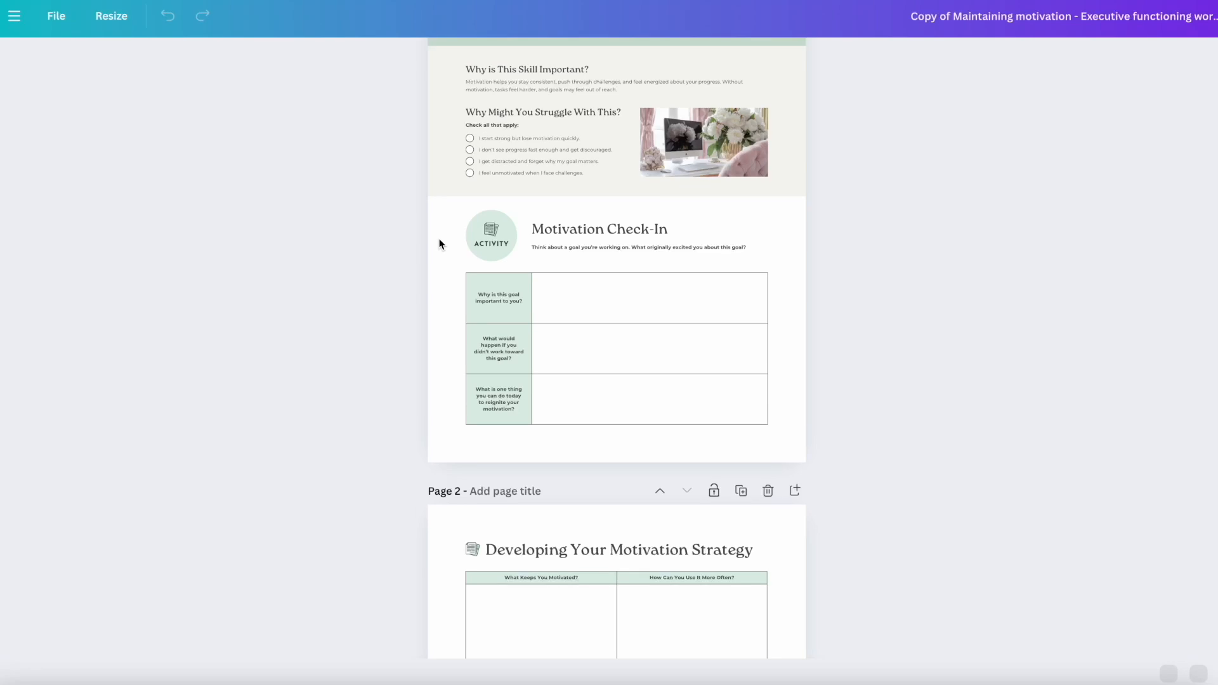
# Examine both pages of the Maintaining Motivation worksheet template.
pyautogui.scroll(-6, 633, 488)
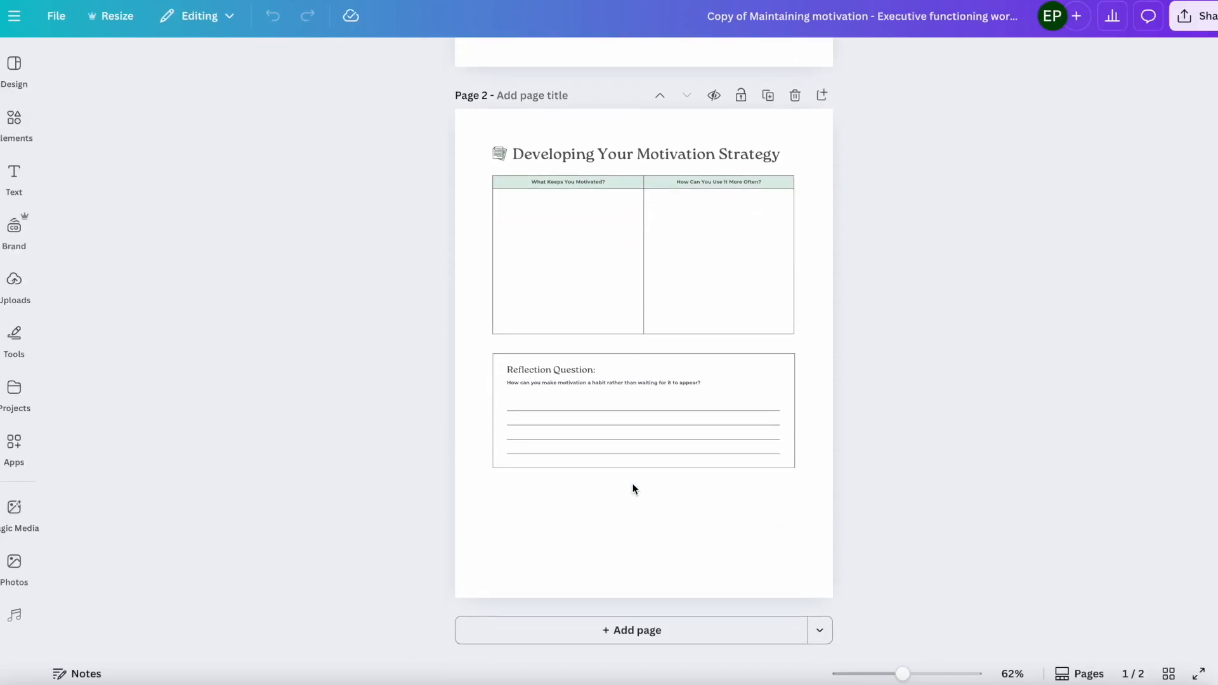
pyautogui.scroll(6, 634, 486)
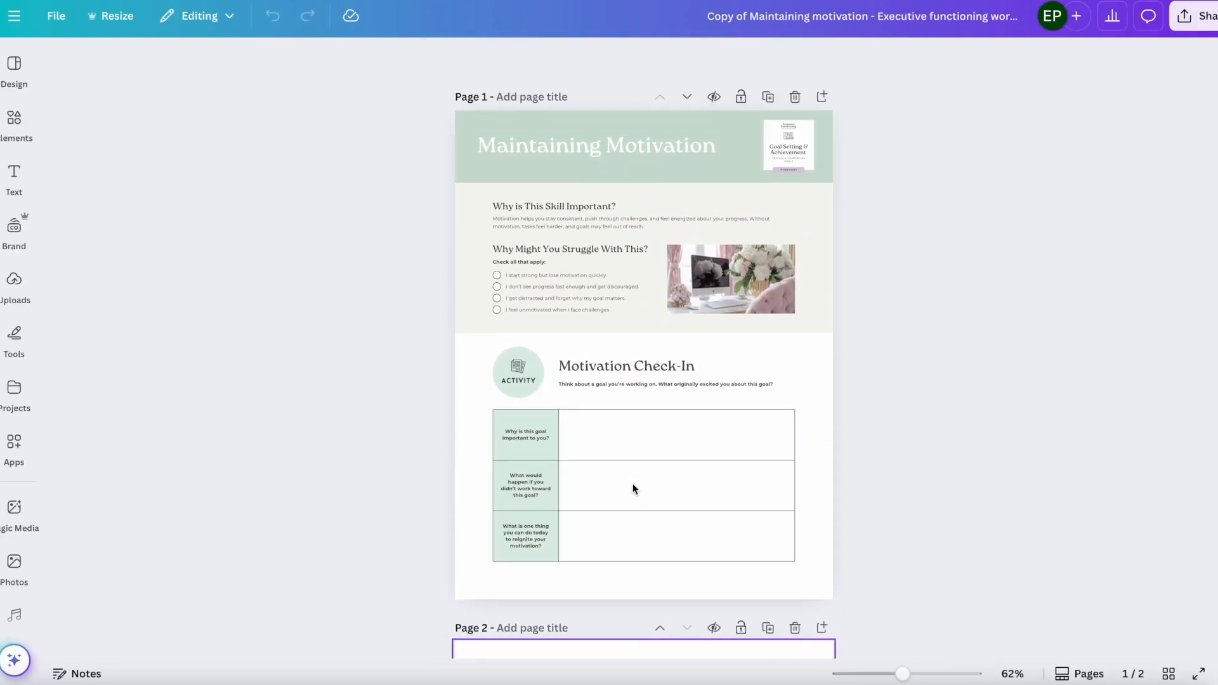
pyautogui.scroll(3, 633, 484)
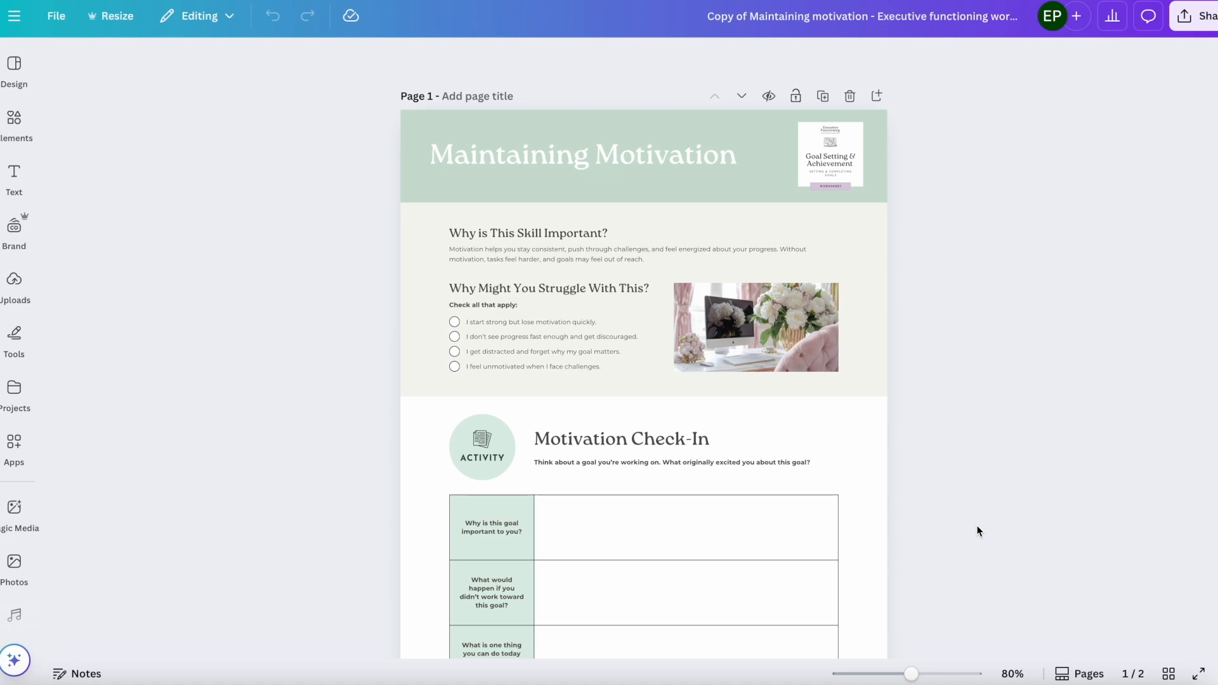
pyautogui.scroll(-1, 977, 531)
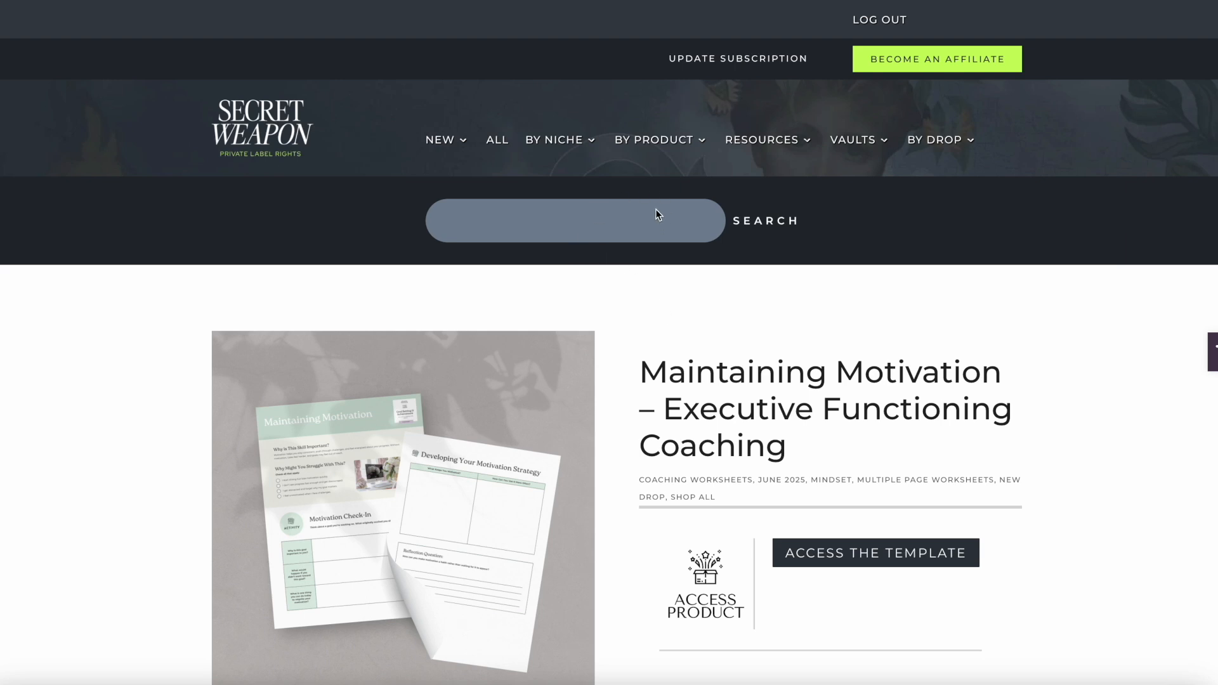
# Search the Secret Weapon PLR website for "Kids" and browse the matching printables.
pyautogui.click(456, 212)
pyautogui.write('Kids')
pyautogui.press('Return')
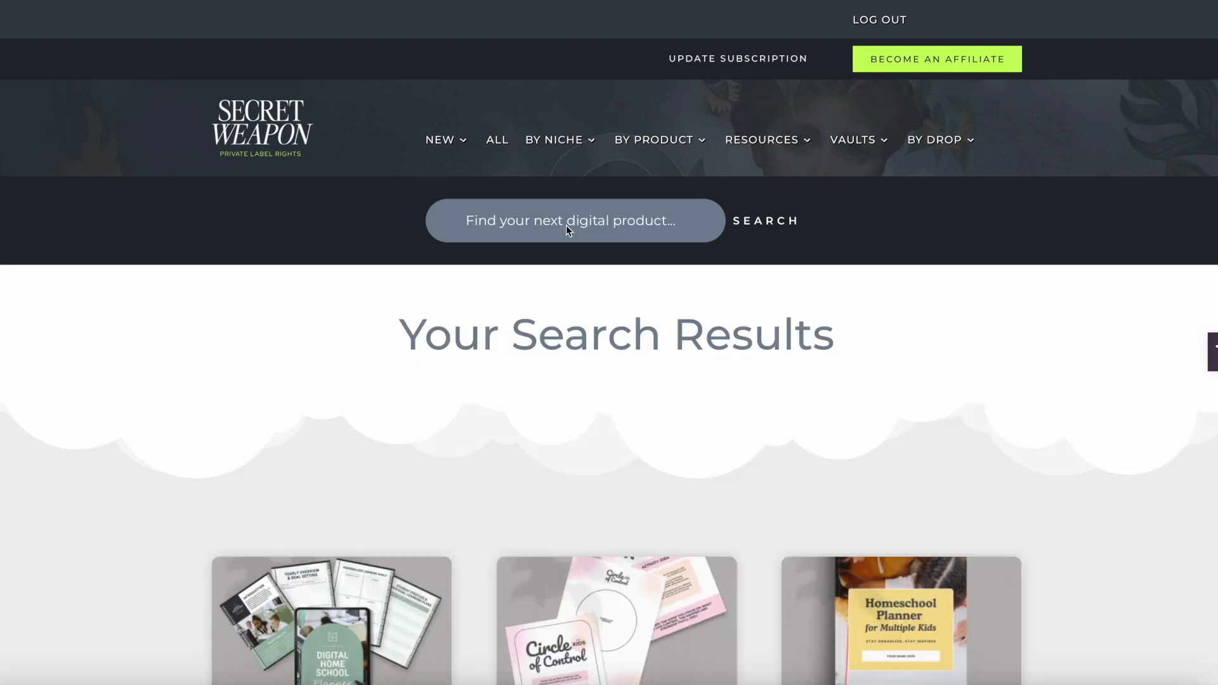
pyautogui.scroll(-6, 589, 423)
pyautogui.scroll(-2, 589, 424)
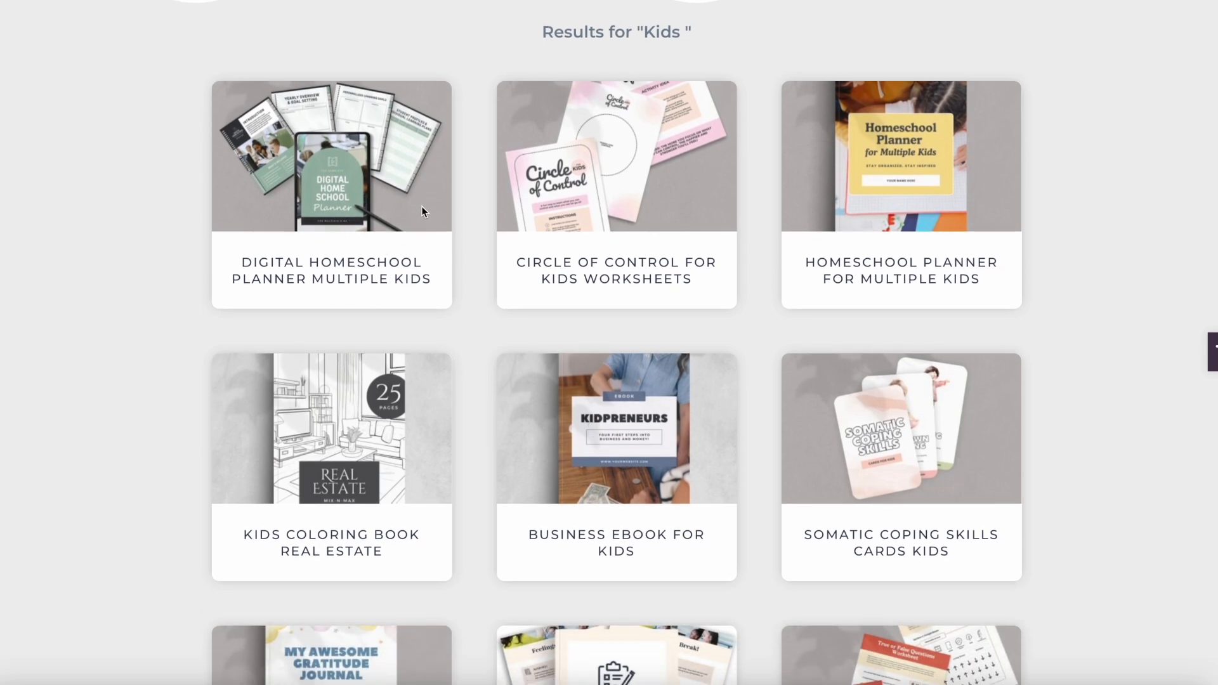
pyautogui.scroll(-4, 491, 285)
pyautogui.scroll(4, 491, 283)
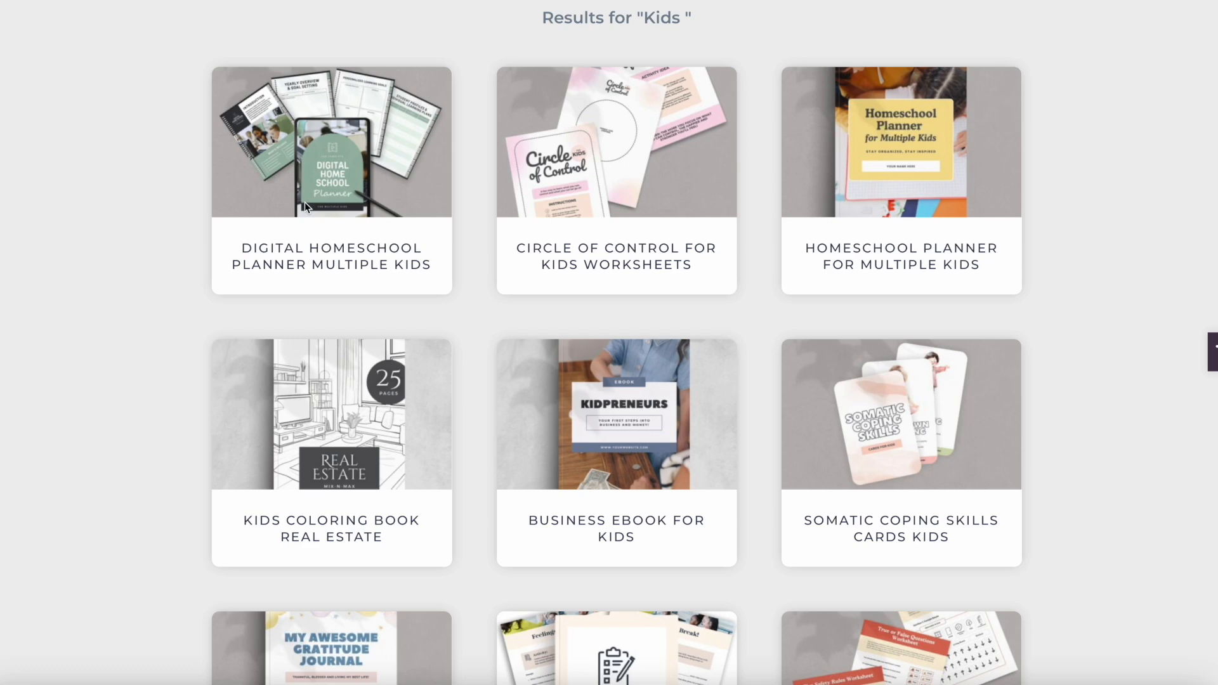
pyautogui.scroll(-3, 440, 433)
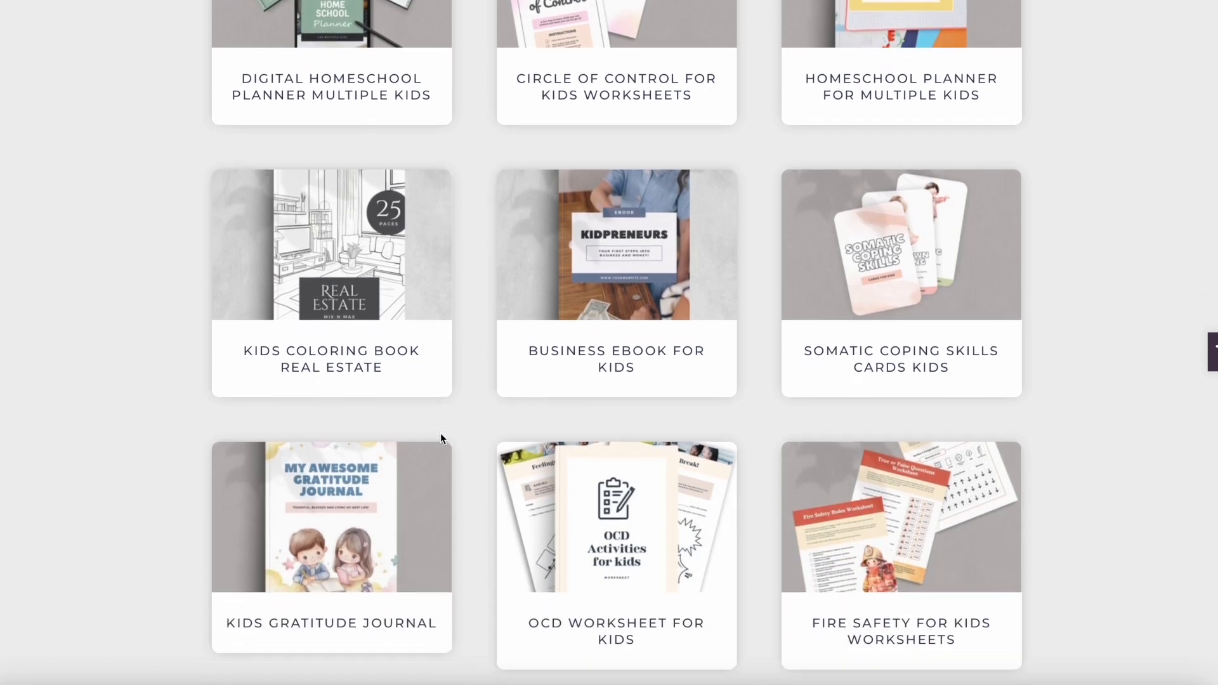
pyautogui.scroll(-11, 529, 477)
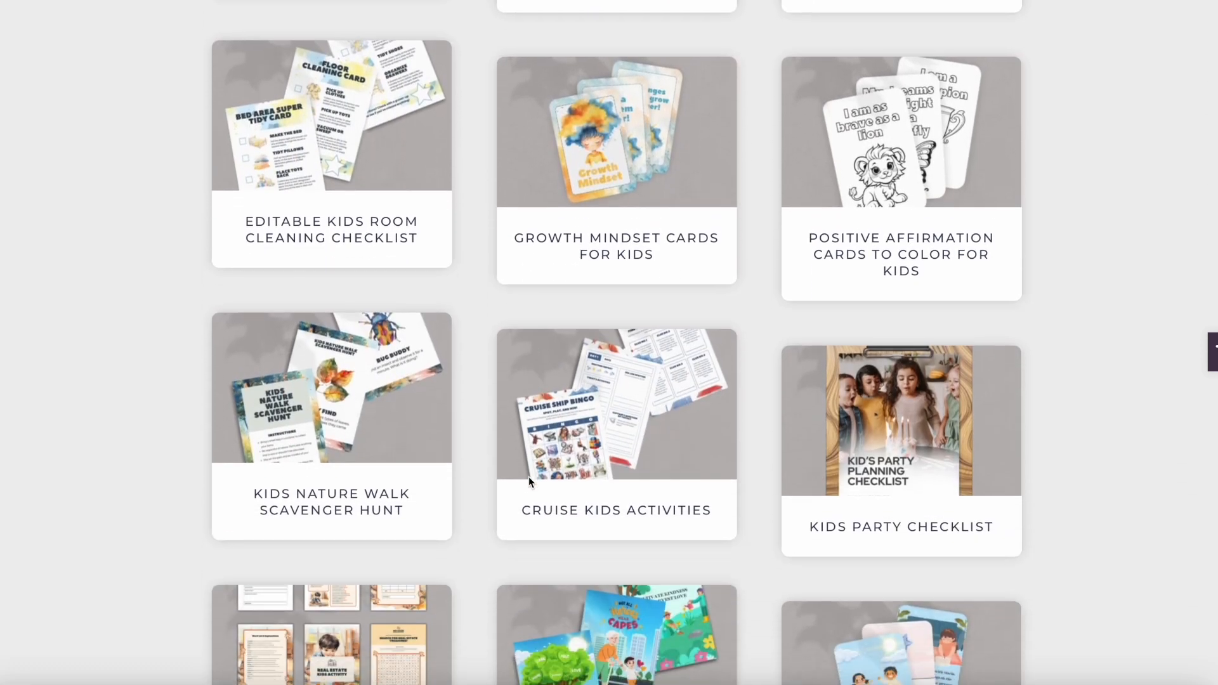
pyautogui.scroll(-1, 528, 477)
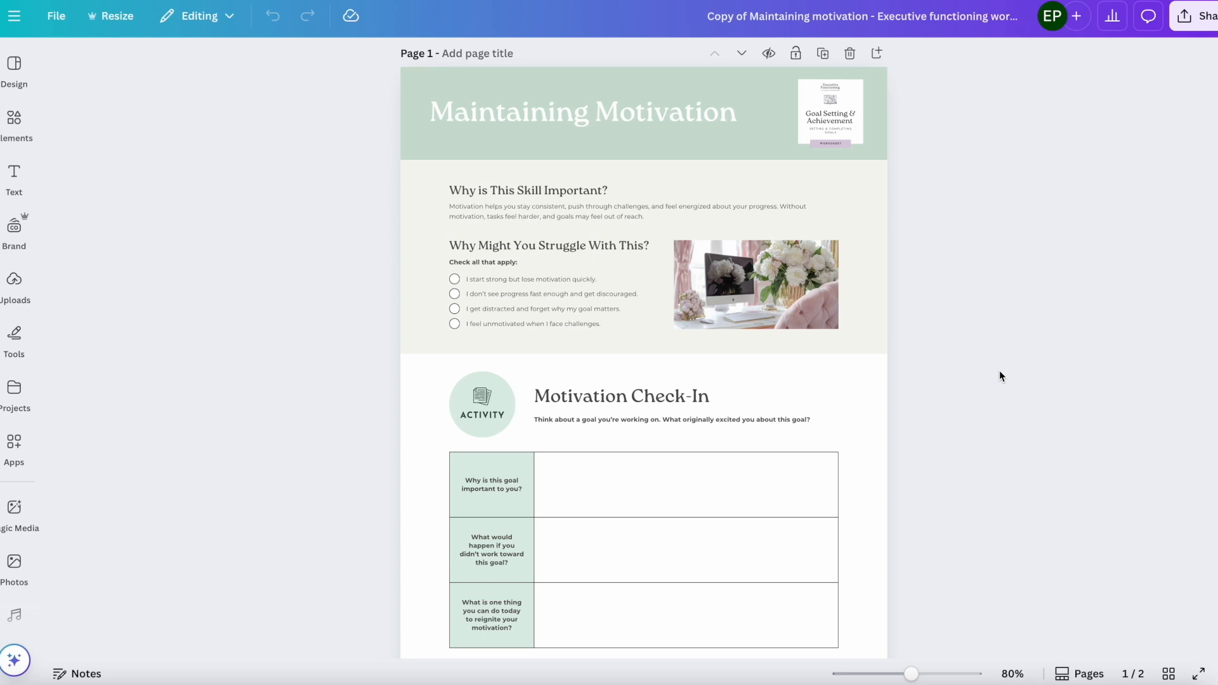
# Return to the Maintaining Motivation template in Canva and review its page layouts again.
pyautogui.scroll(-3, 789, 584)
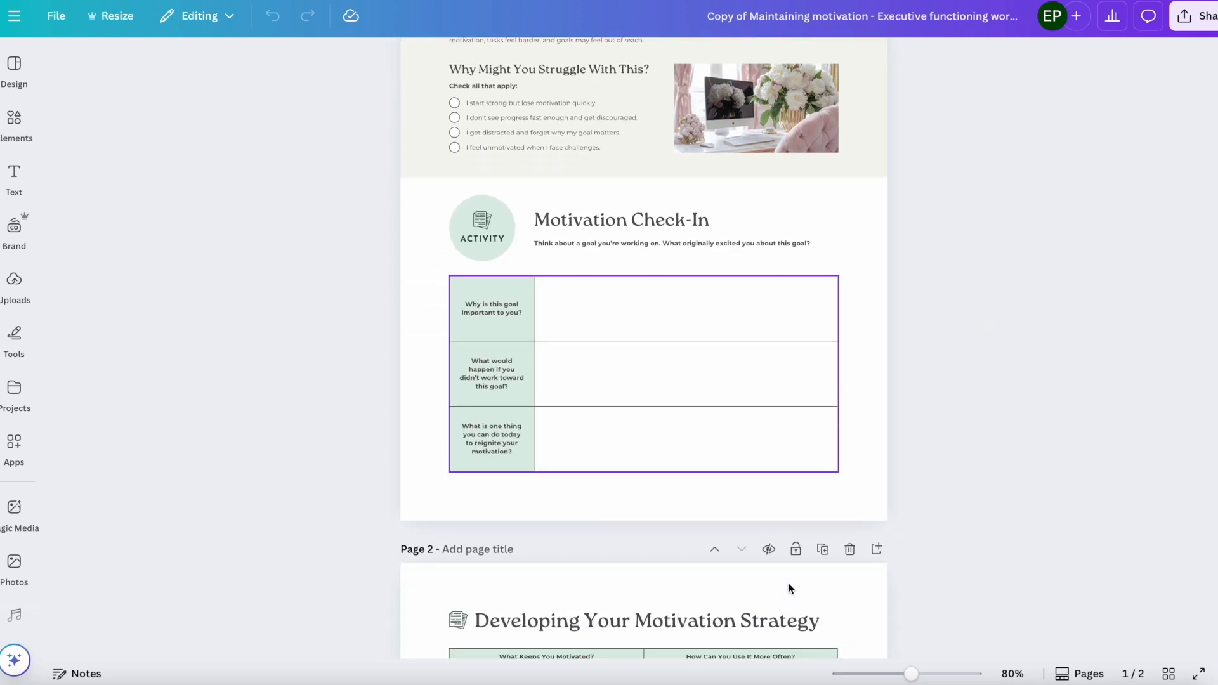
pyautogui.scroll(-4, 919, 522)
pyautogui.scroll(8, 919, 522)
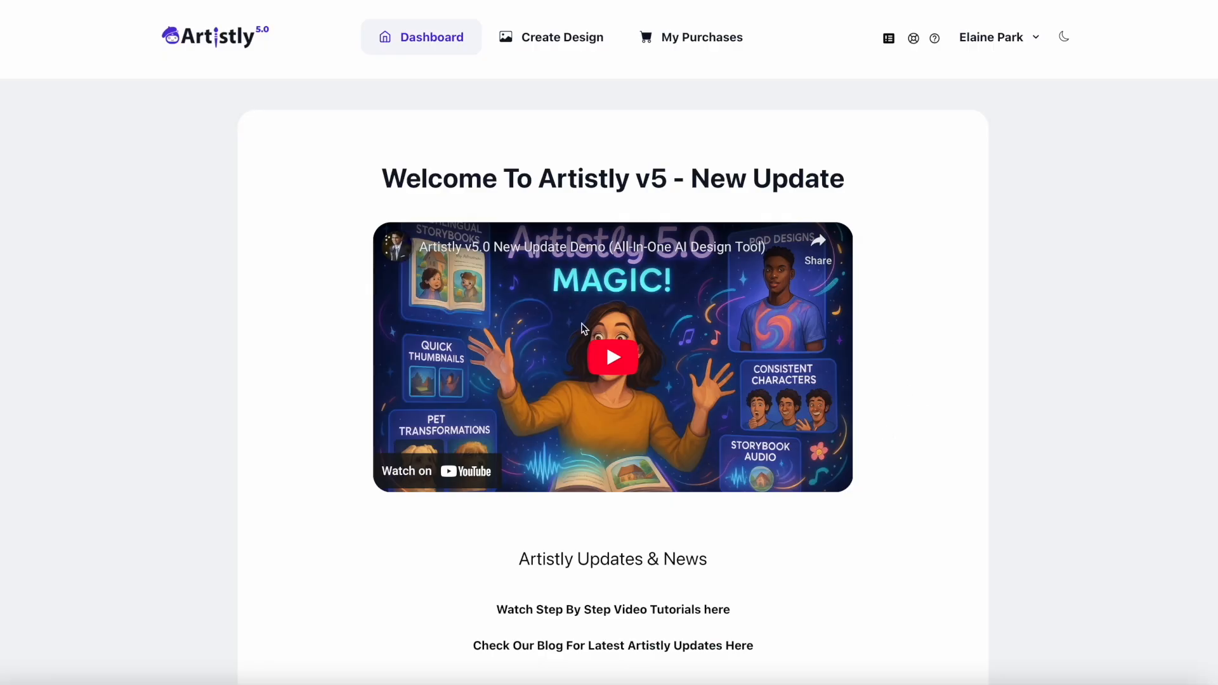
# In Artistly, start a new square 1080x1080 project named "My Project" with the Advanced AI Image Designer.
pyautogui.click(554, 39)
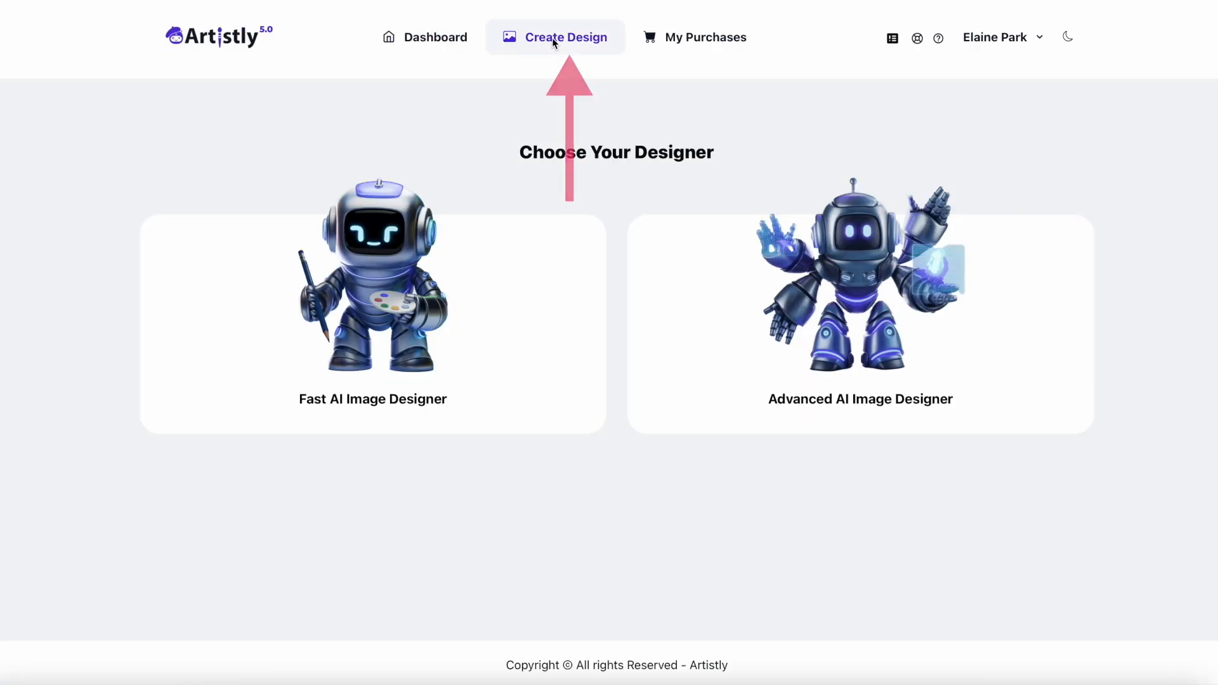
pyautogui.click(853, 331)
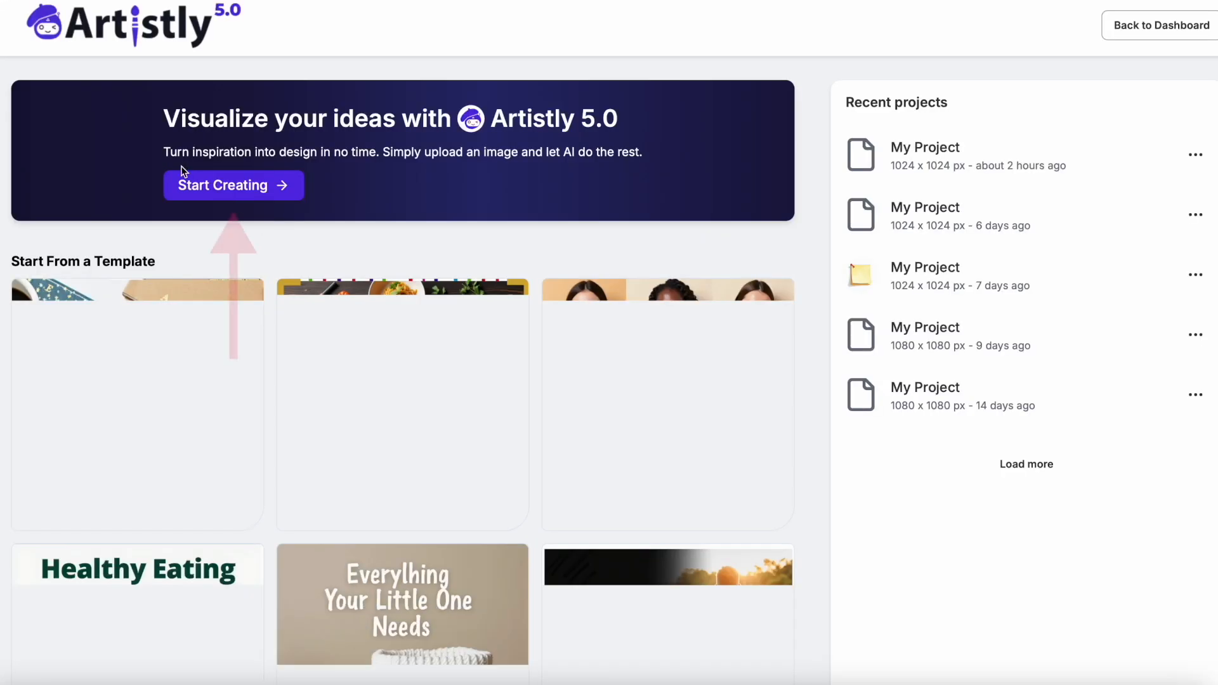
pyautogui.click(210, 190)
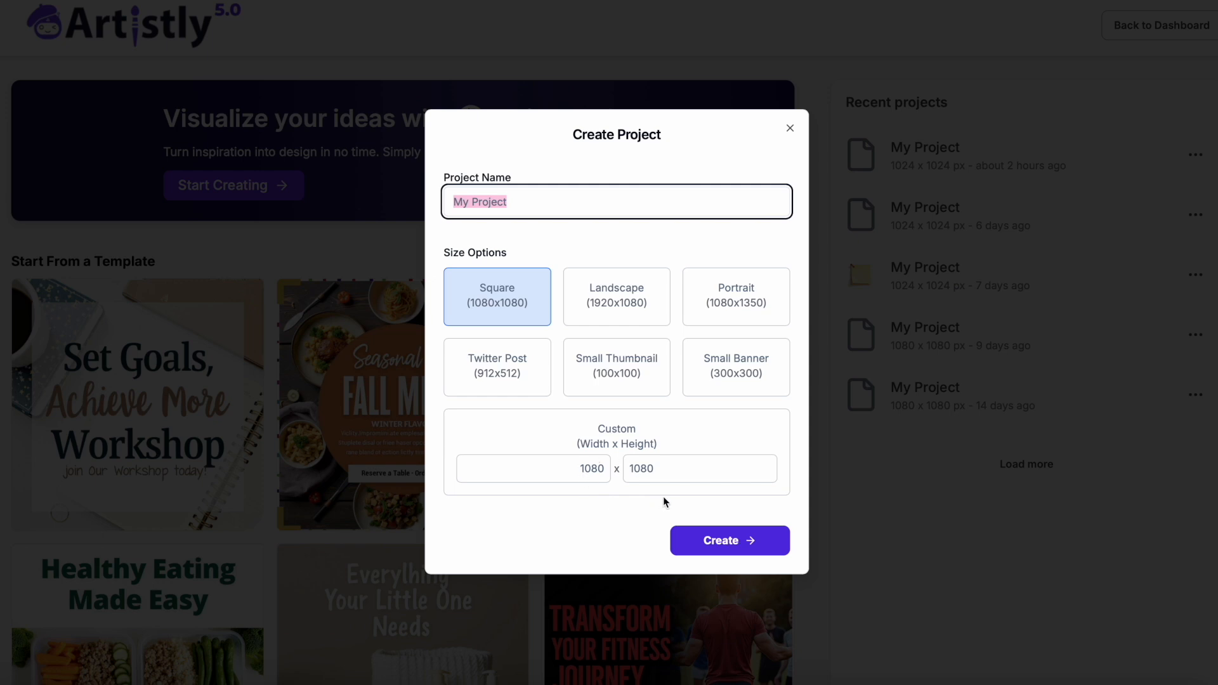
pyautogui.click(730, 546)
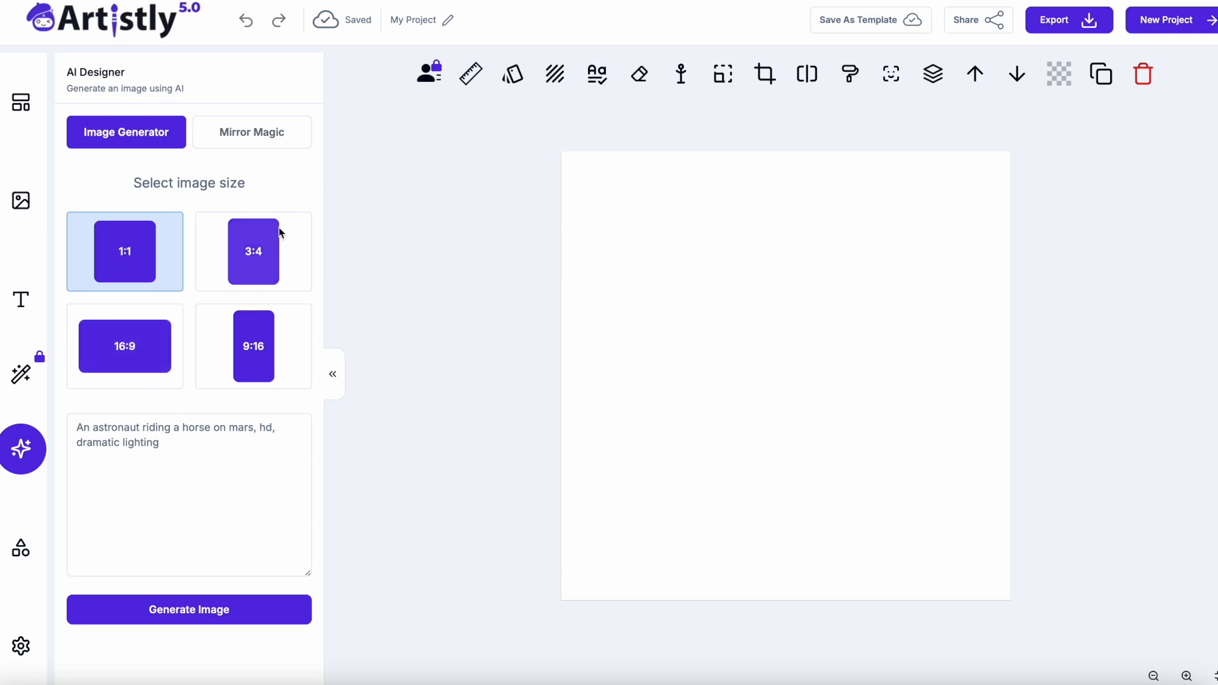
# Generate a 1:1 AI image of "watercolor florals in a western boho style, sage green, blush pink and cream, isolated on a white background".
pyautogui.click(140, 470)
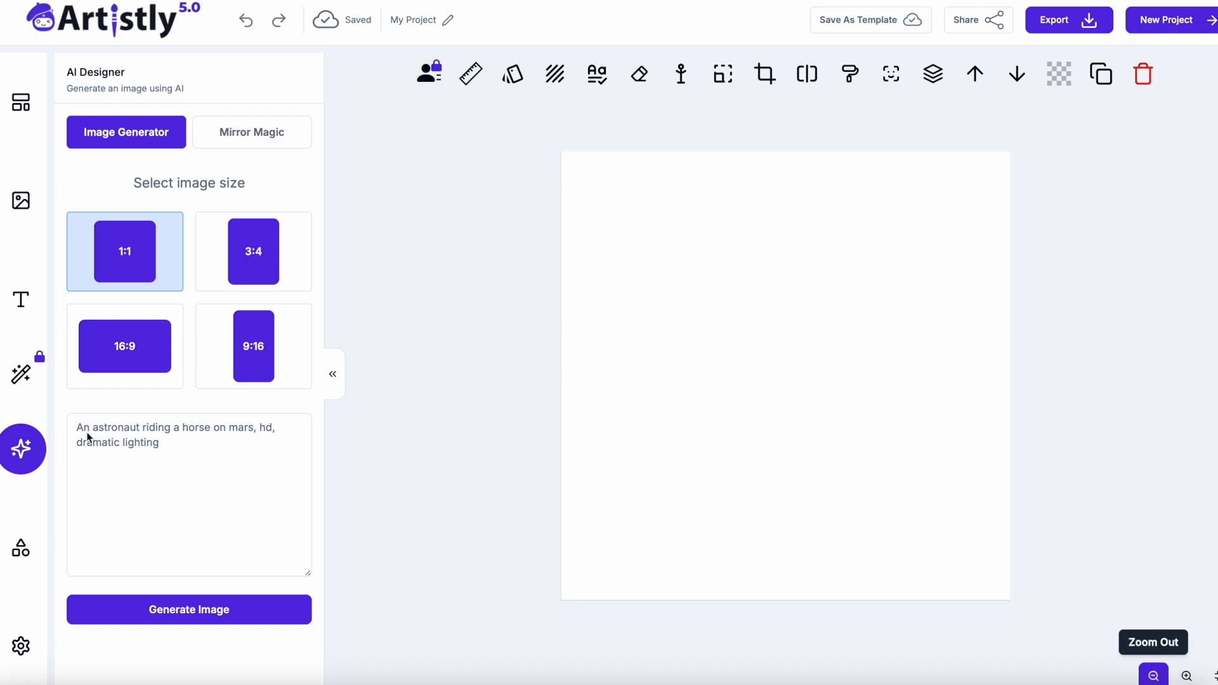
pyautogui.write('watercolor florals in a western boho style, sage green, blush pink and cream, isolated on a white background')
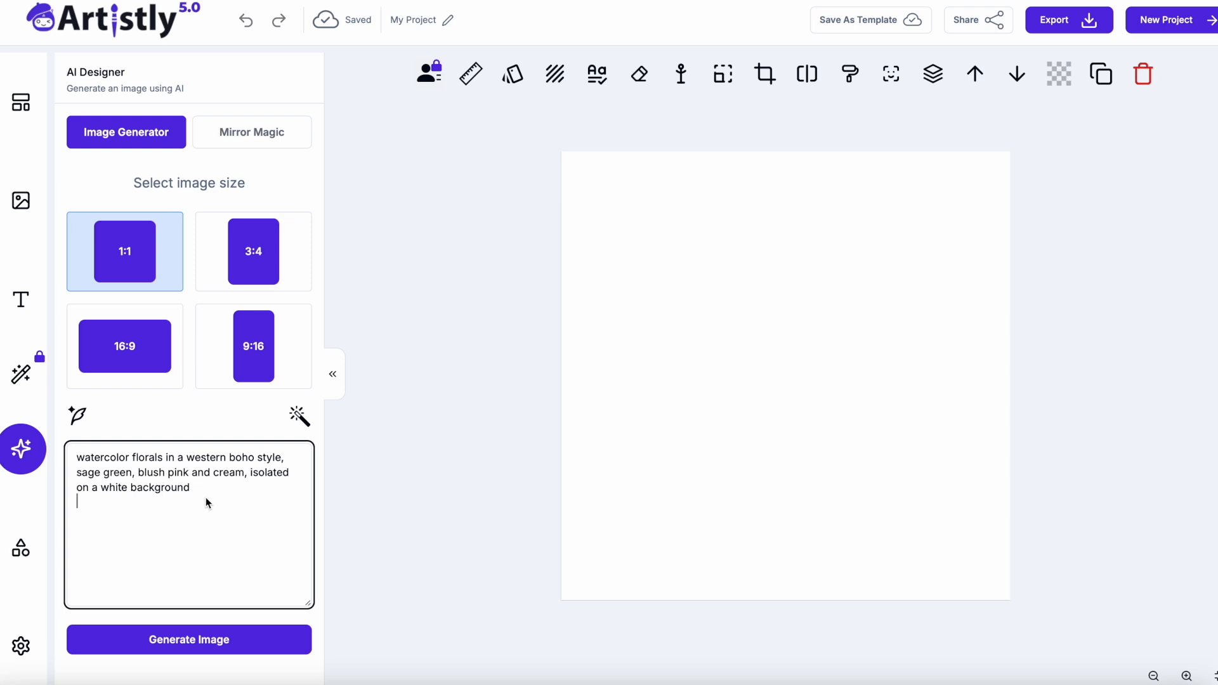
pyautogui.click(197, 641)
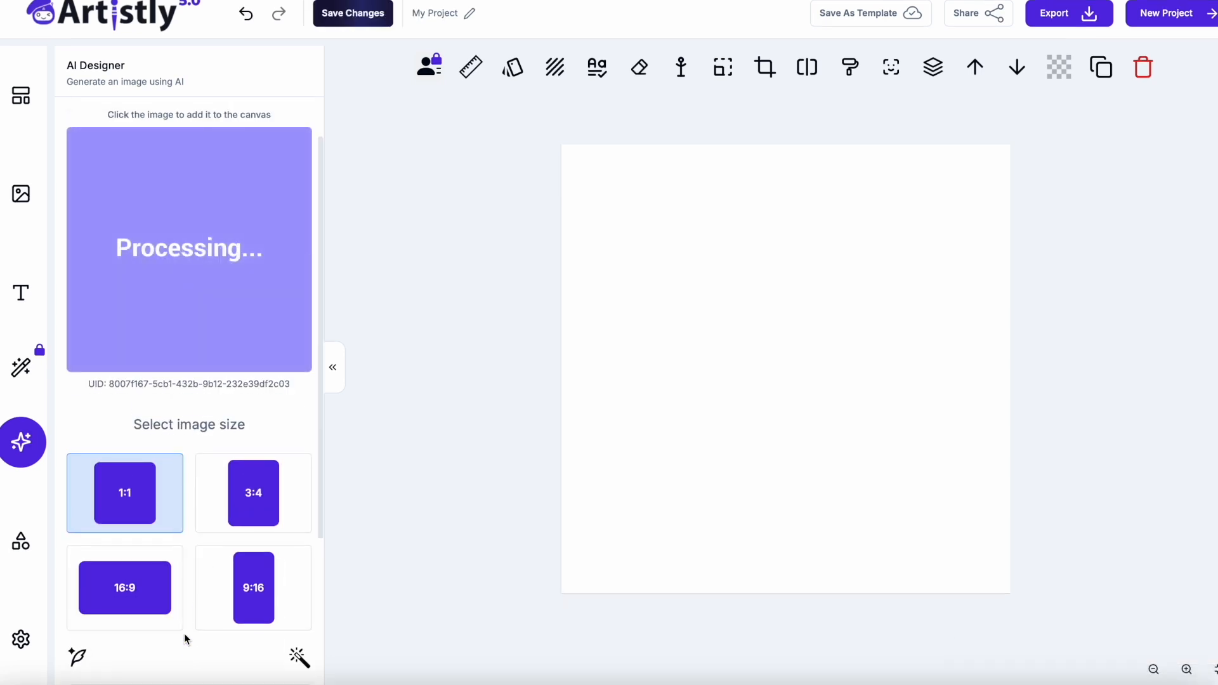
pyautogui.scroll(-1, 184, 638)
pyautogui.scroll(1, 181, 599)
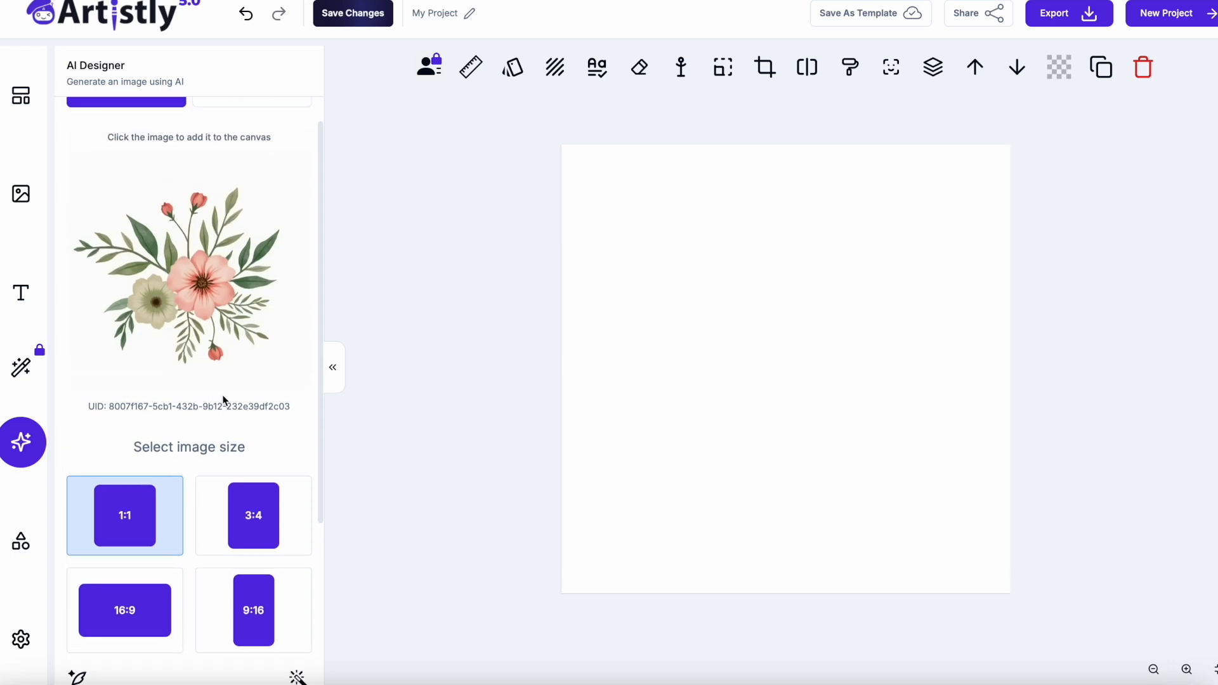
# Place the generated floral image on the canvas with its background removed and export the design as a PNG.
pyautogui.click(193, 284)
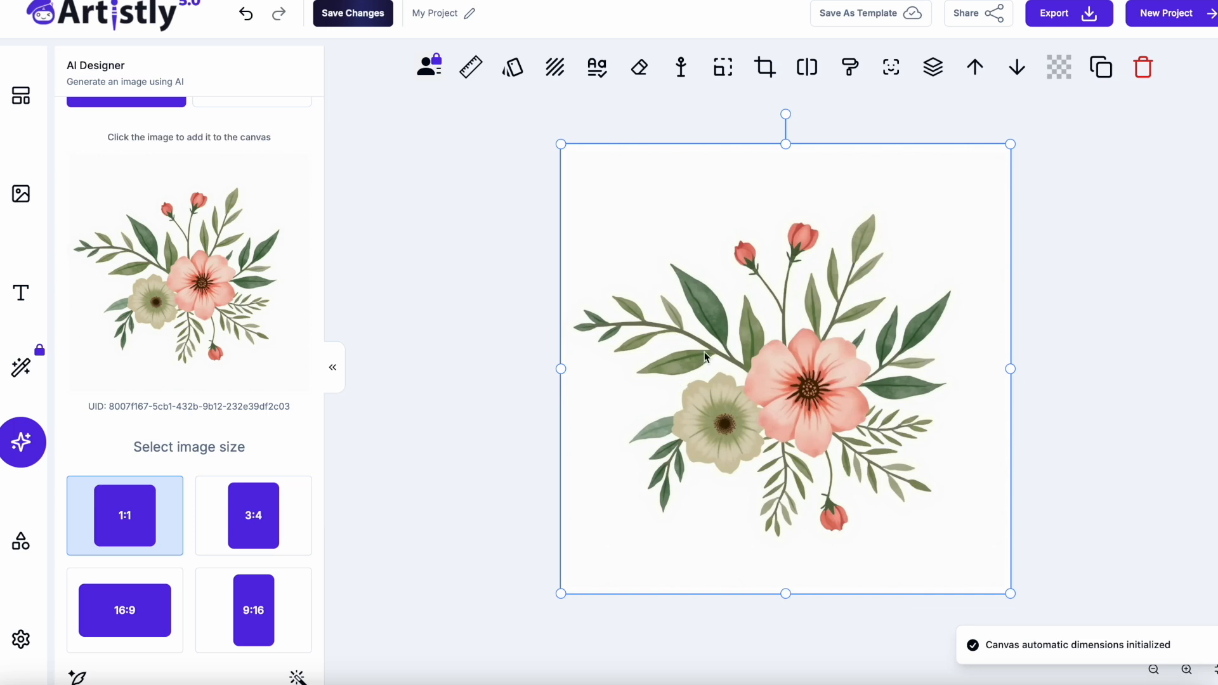
pyautogui.click(807, 70)
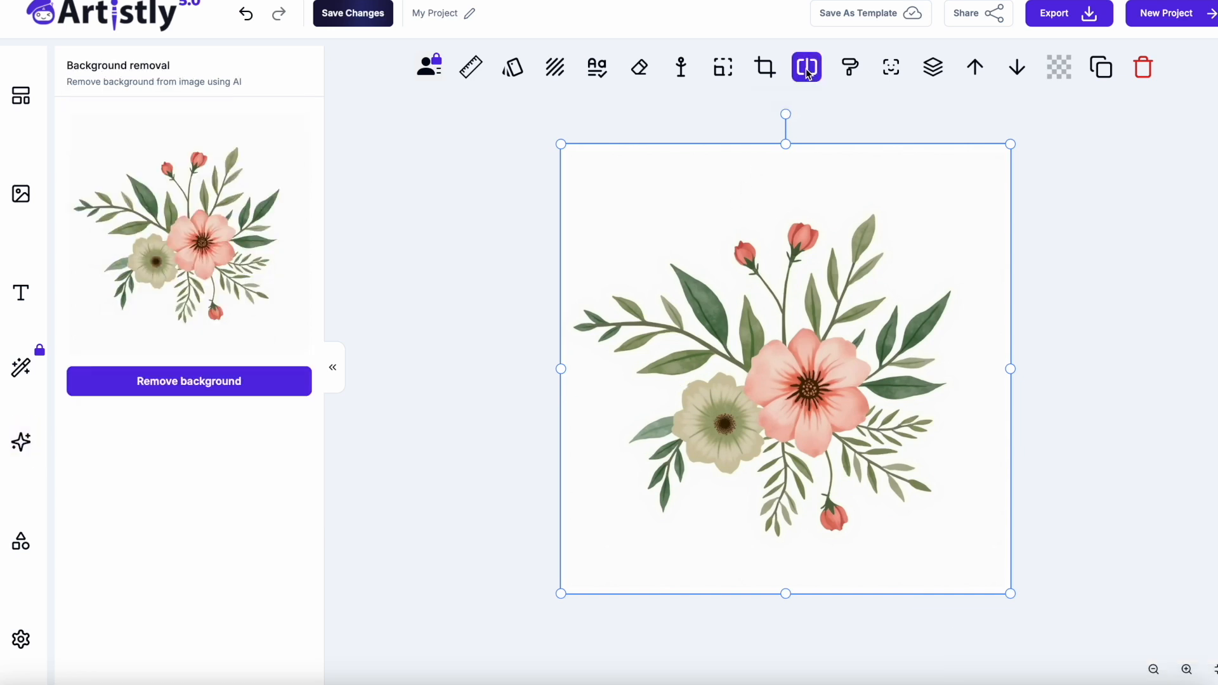
pyautogui.click(235, 380)
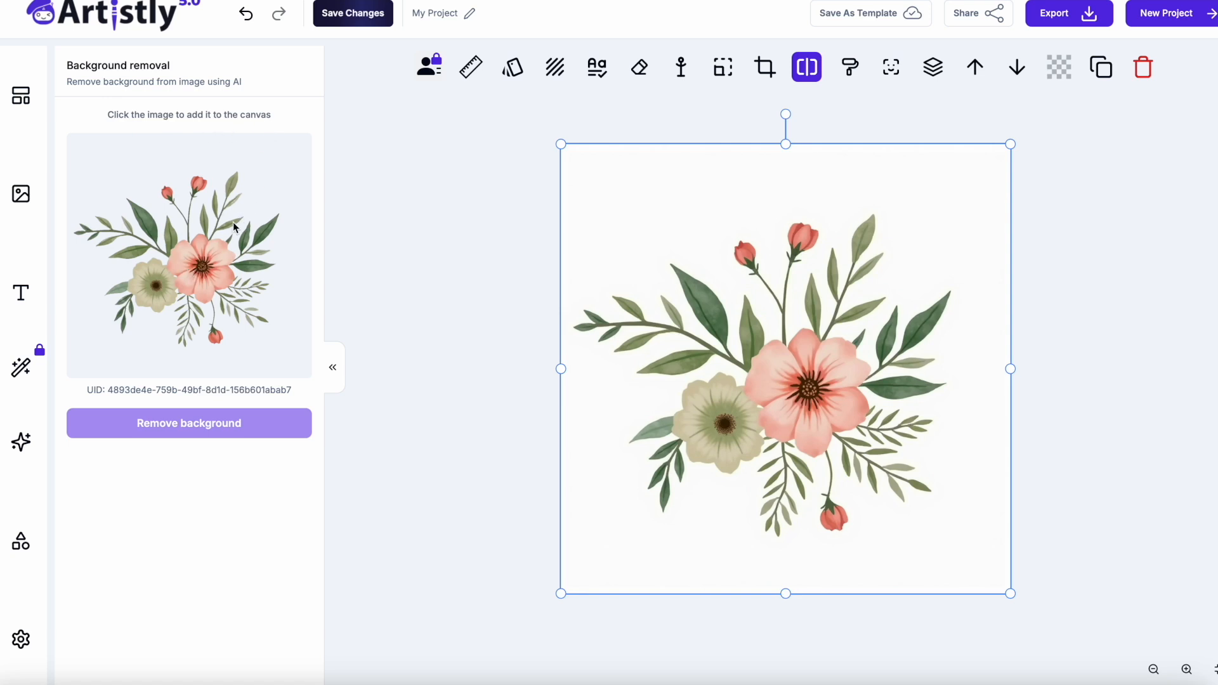
pyautogui.click(182, 286)
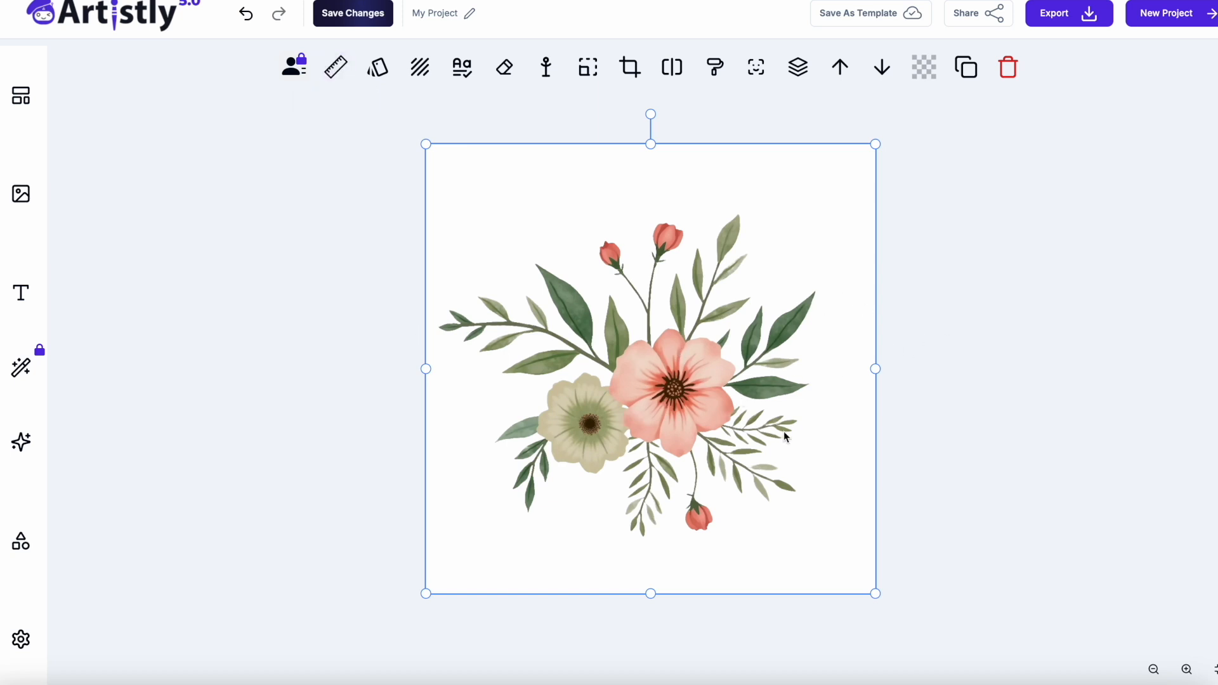
pyautogui.click(1056, 17)
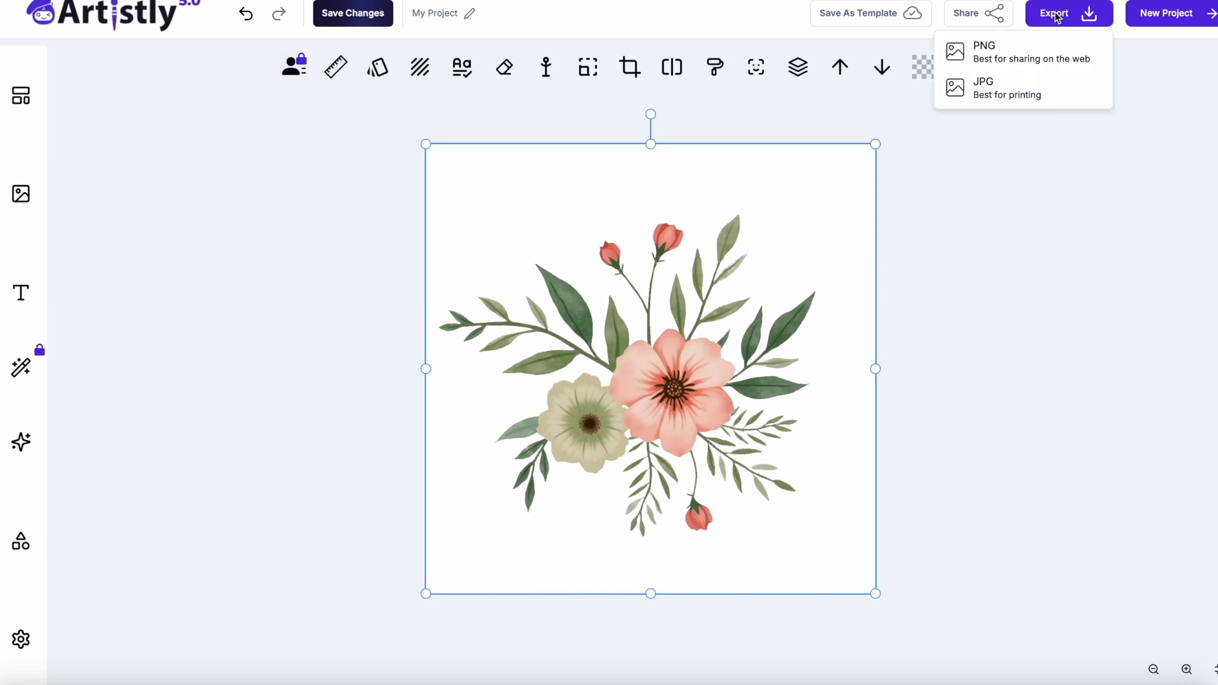
pyautogui.click(1002, 54)
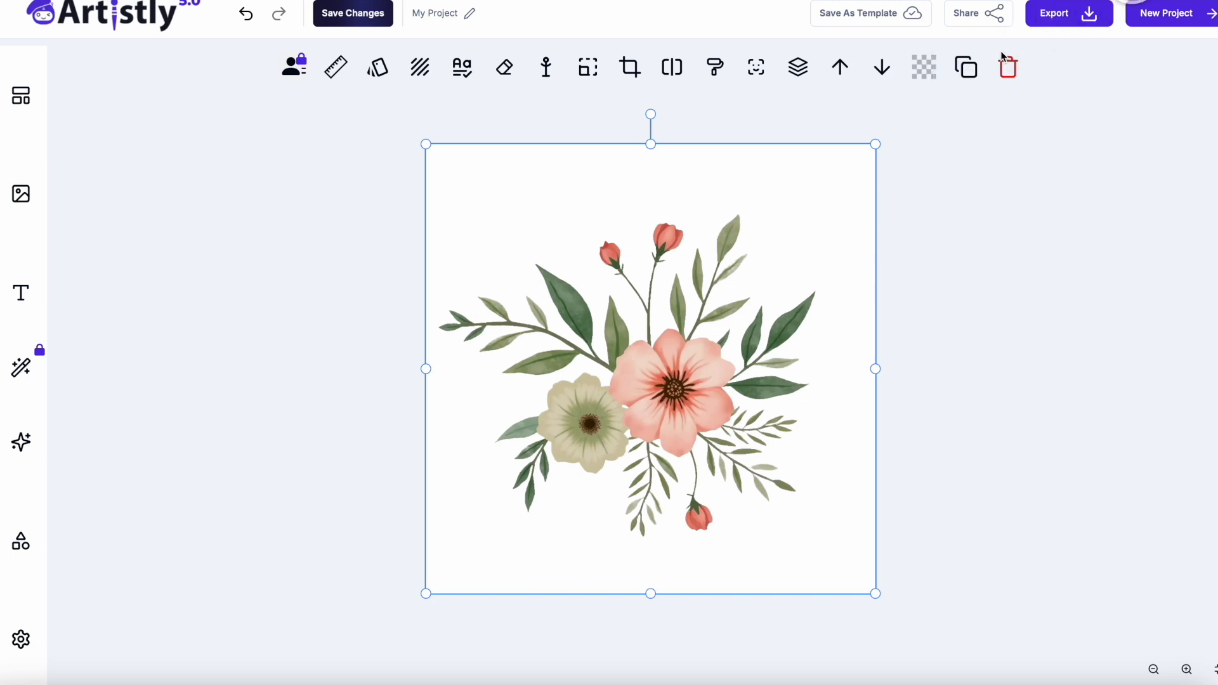
# Generate another floral image from the same western boho prompt, add it to the canvas and export it as a PNG.
pyautogui.click(26, 442)
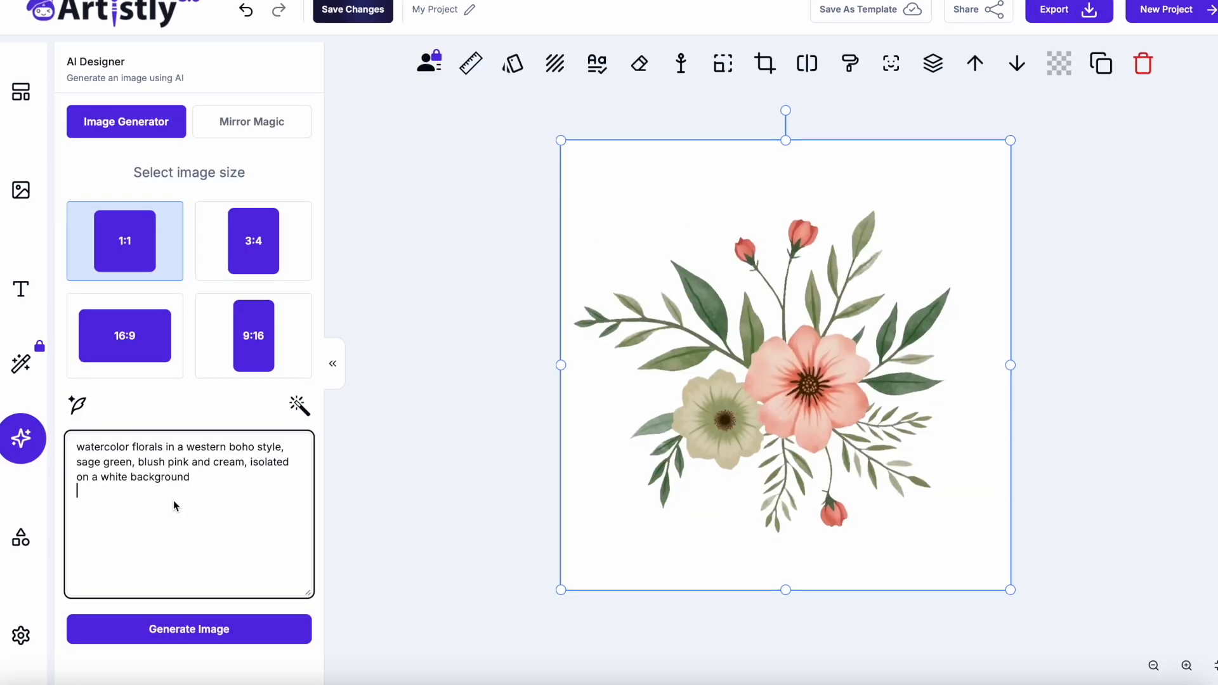
pyautogui.click(196, 630)
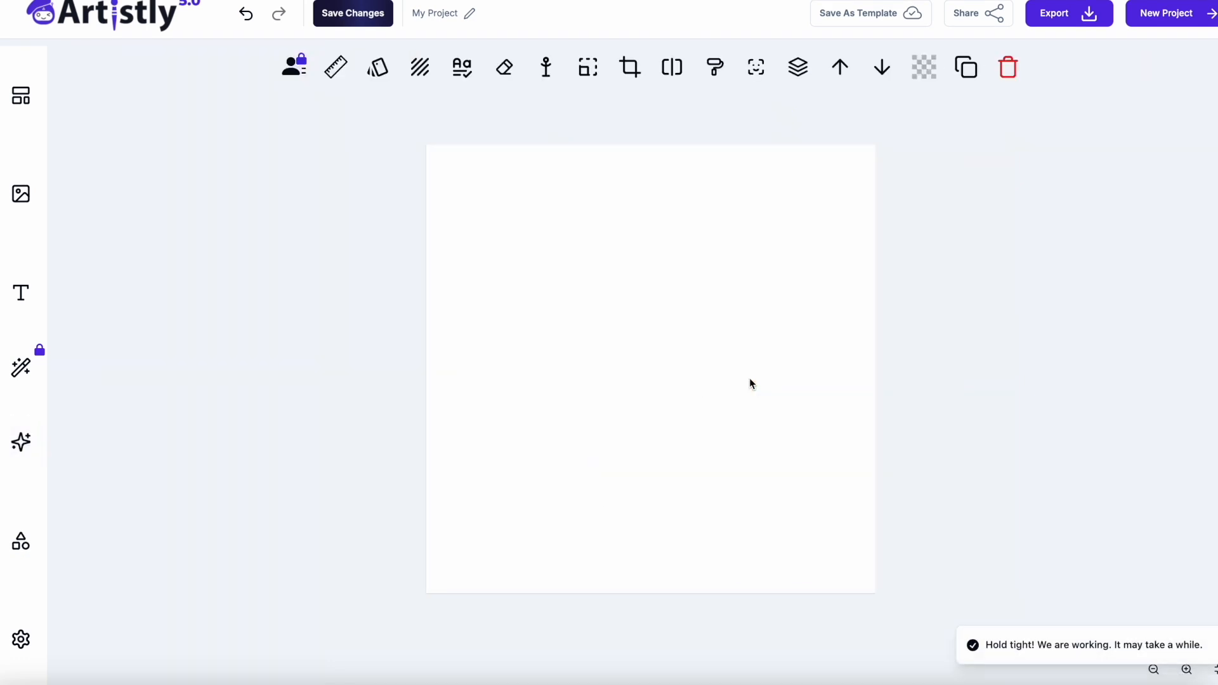
pyautogui.click(35, 439)
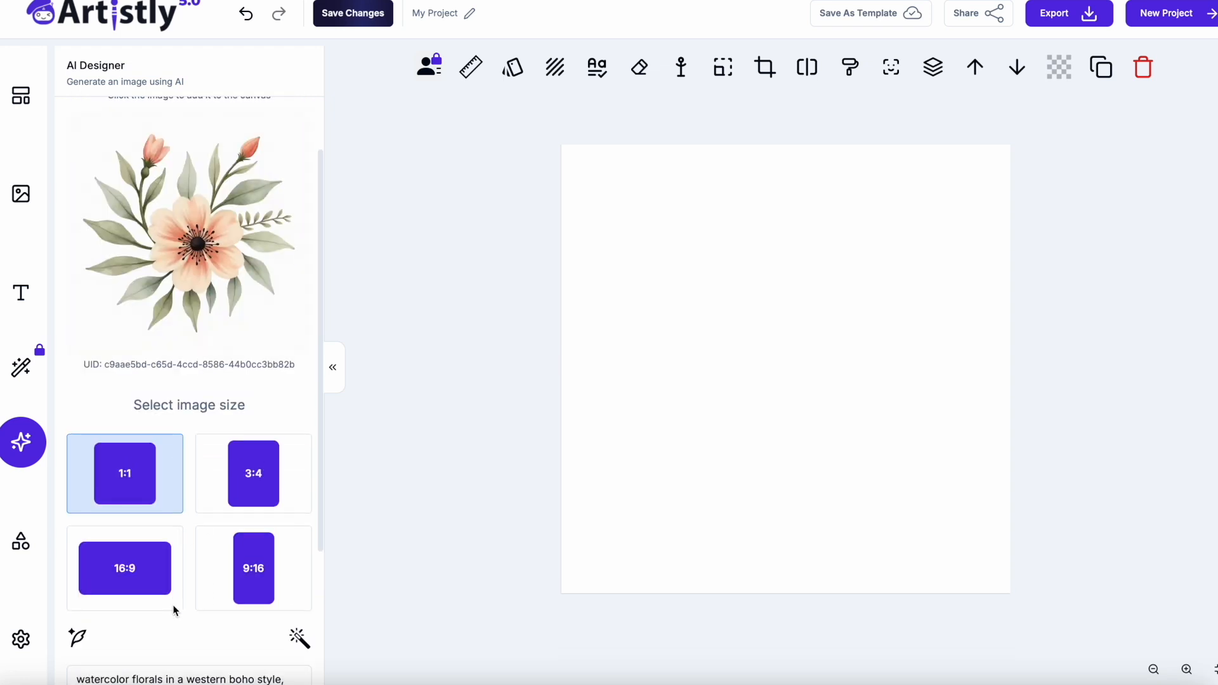
pyautogui.click(215, 249)
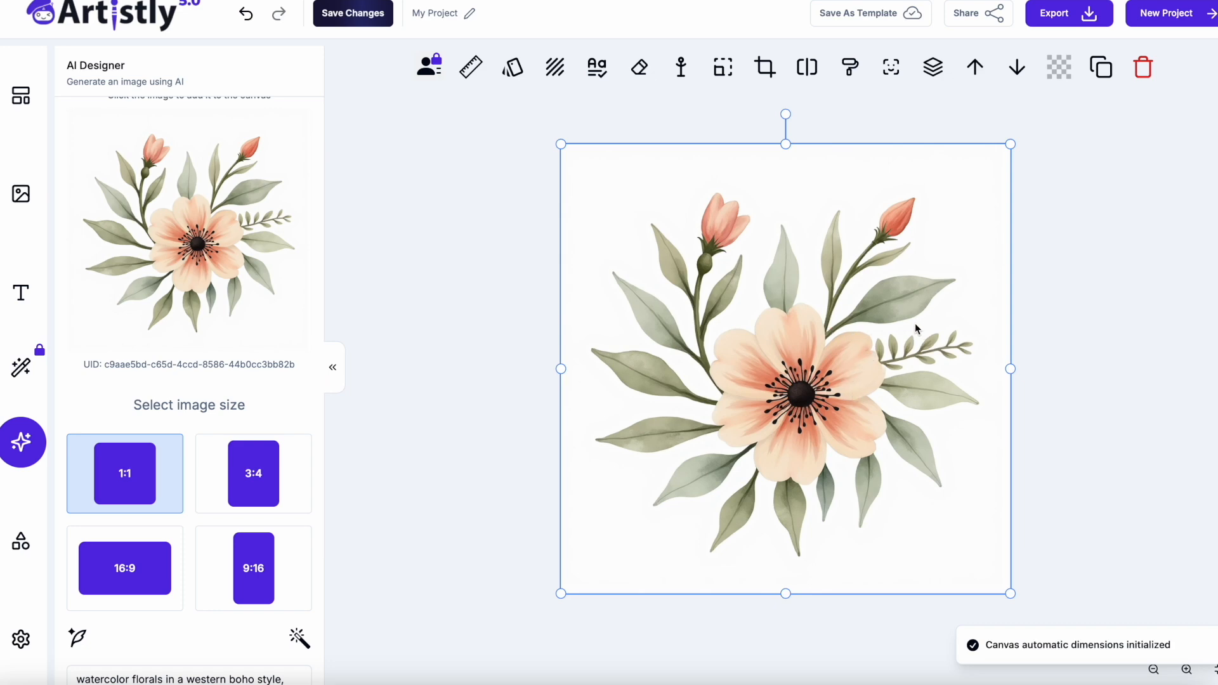
pyautogui.click(1069, 14)
pyautogui.click(1006, 56)
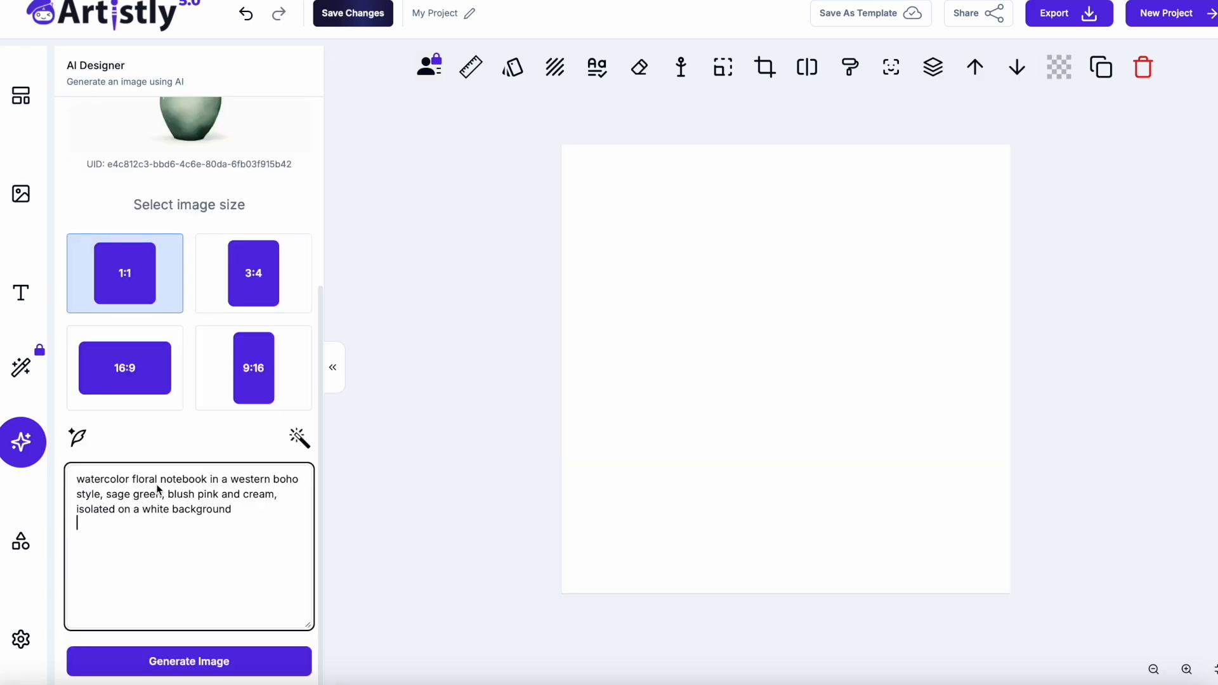
# Generate a "watercolor floral notebook in a western boho style" image, add it to the canvas and export it as a PNG.
pyautogui.click(211, 661)
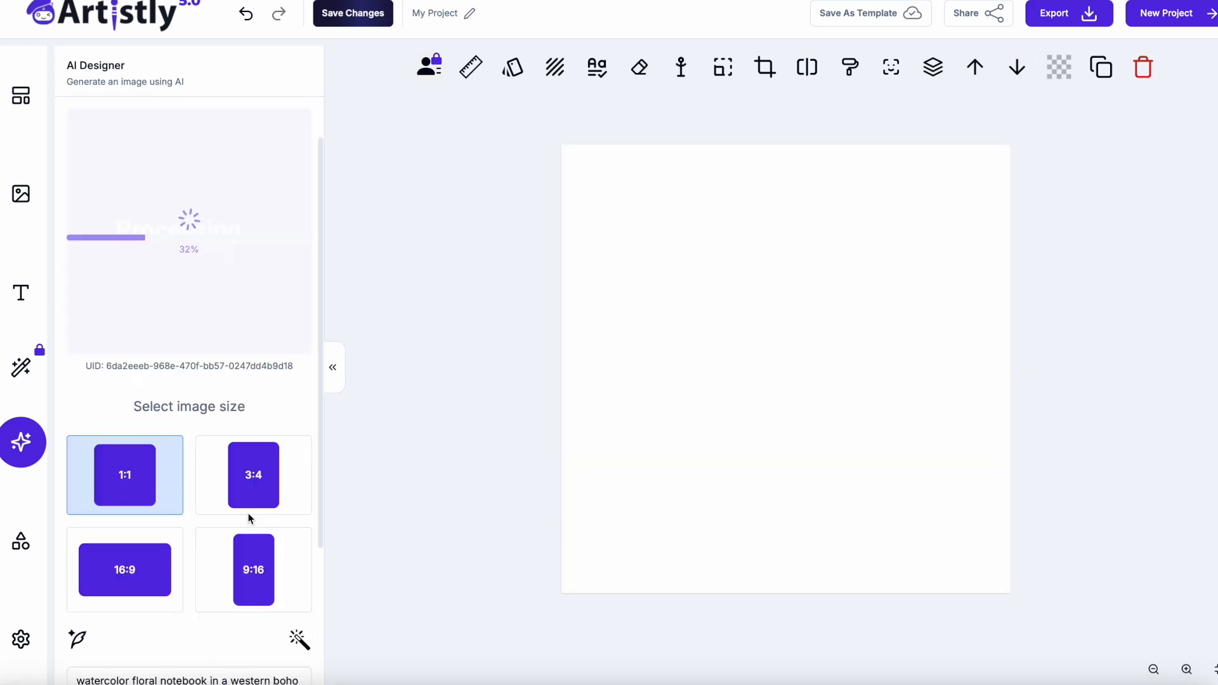
pyautogui.click(174, 269)
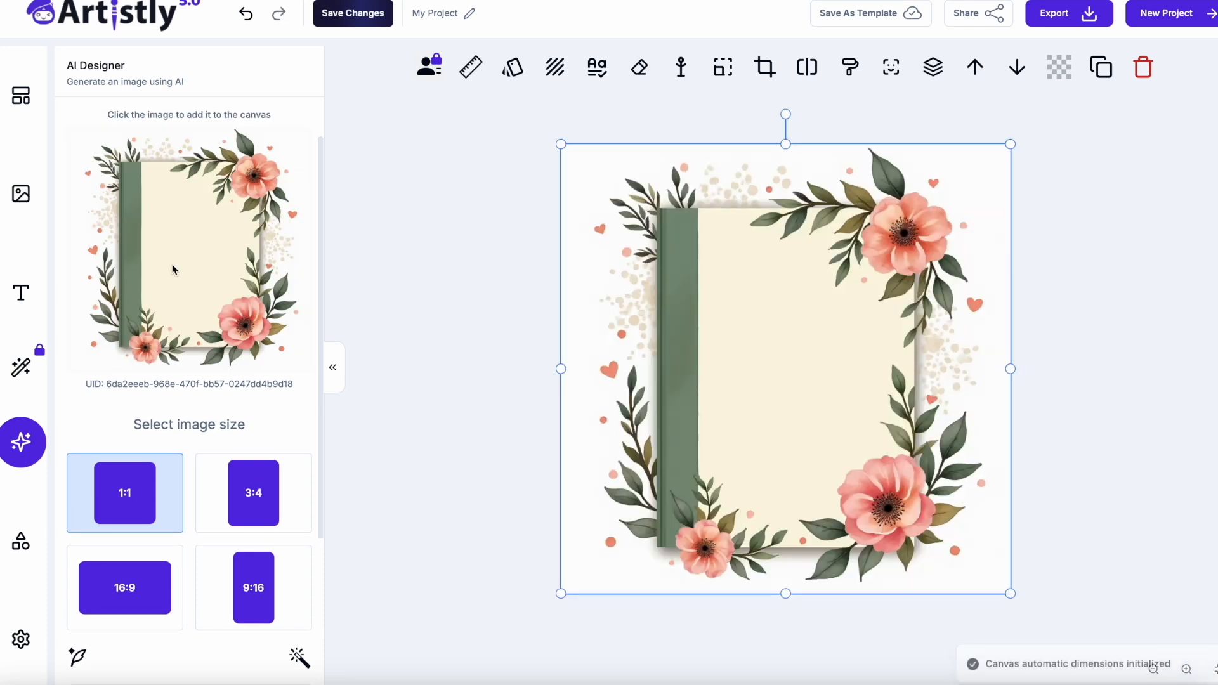
pyautogui.click(1064, 22)
pyautogui.click(1018, 54)
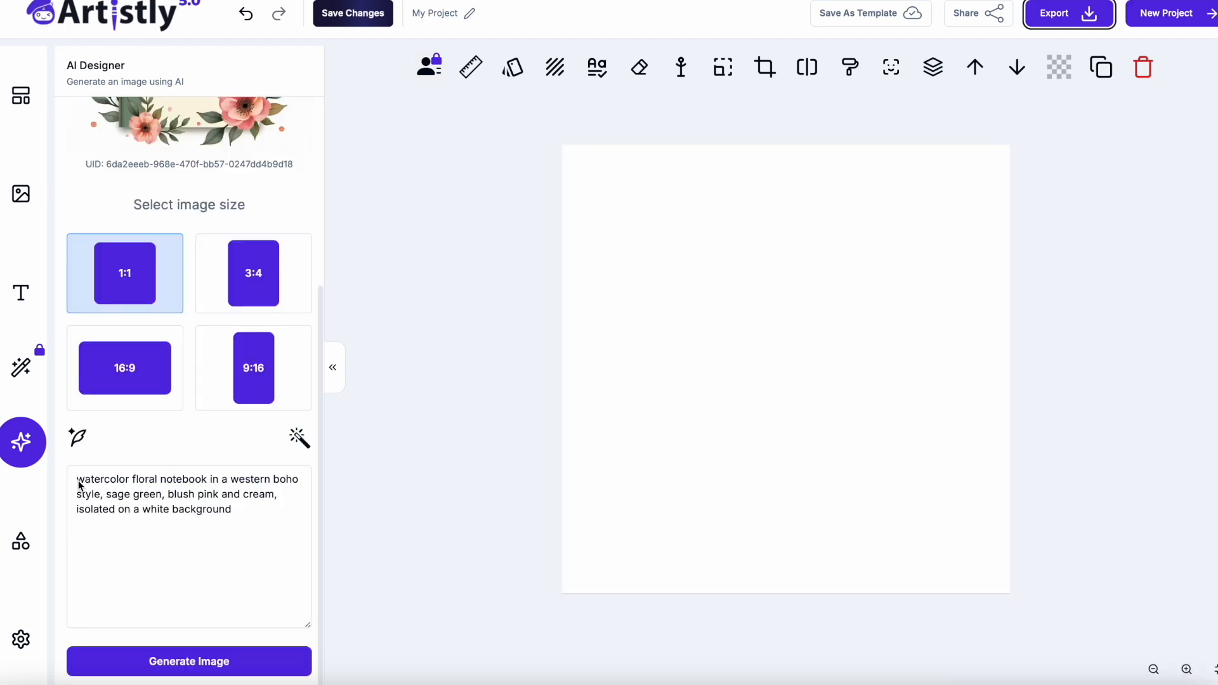
# Generate "watercolor running shoes in a soft sage green, blush pink and cream, isolated on a white background" and export the image as a PNG.
pyautogui.moveTo(78, 485); pyautogui.dragTo(237, 522)
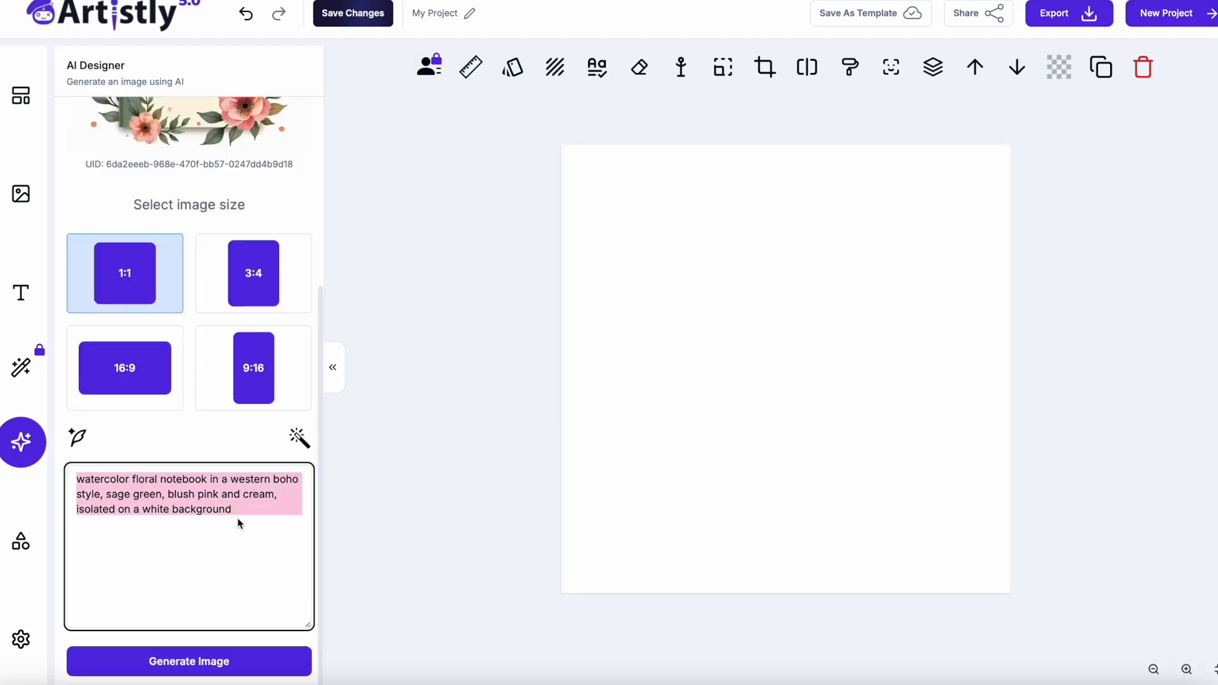
pyautogui.write('watercolor running shoes in a soft sage green, blush pink and cream, isolated on a white background')
pyautogui.click(253, 660)
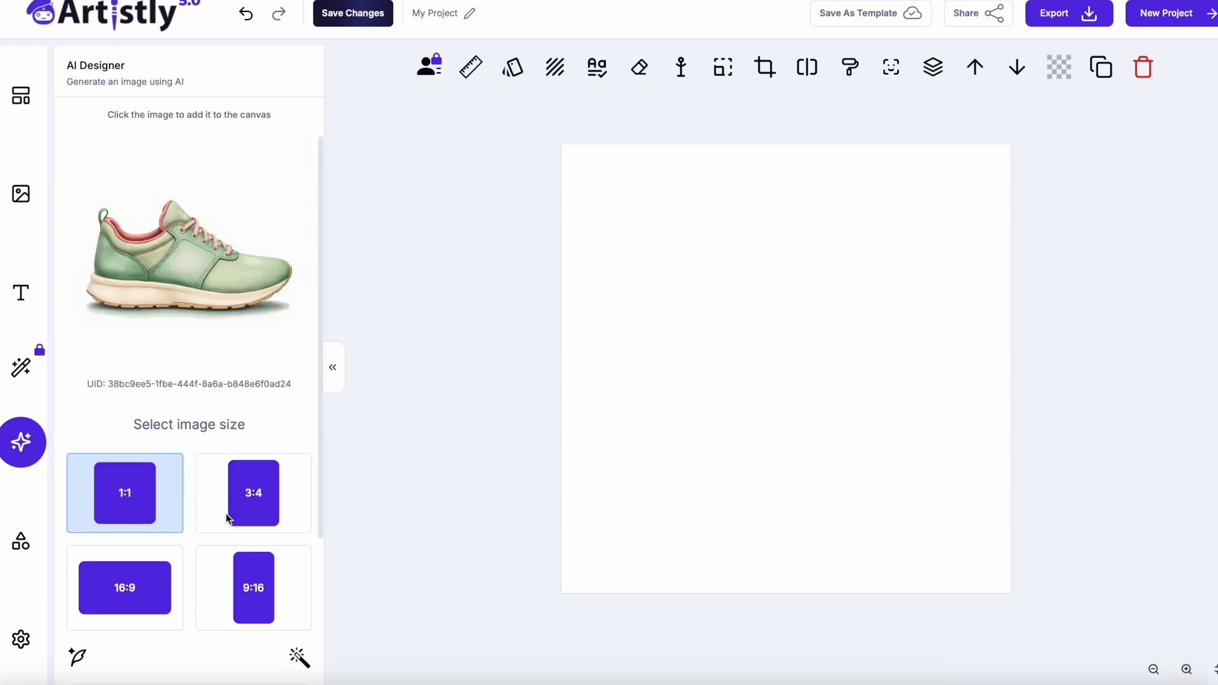
pyautogui.click(177, 281)
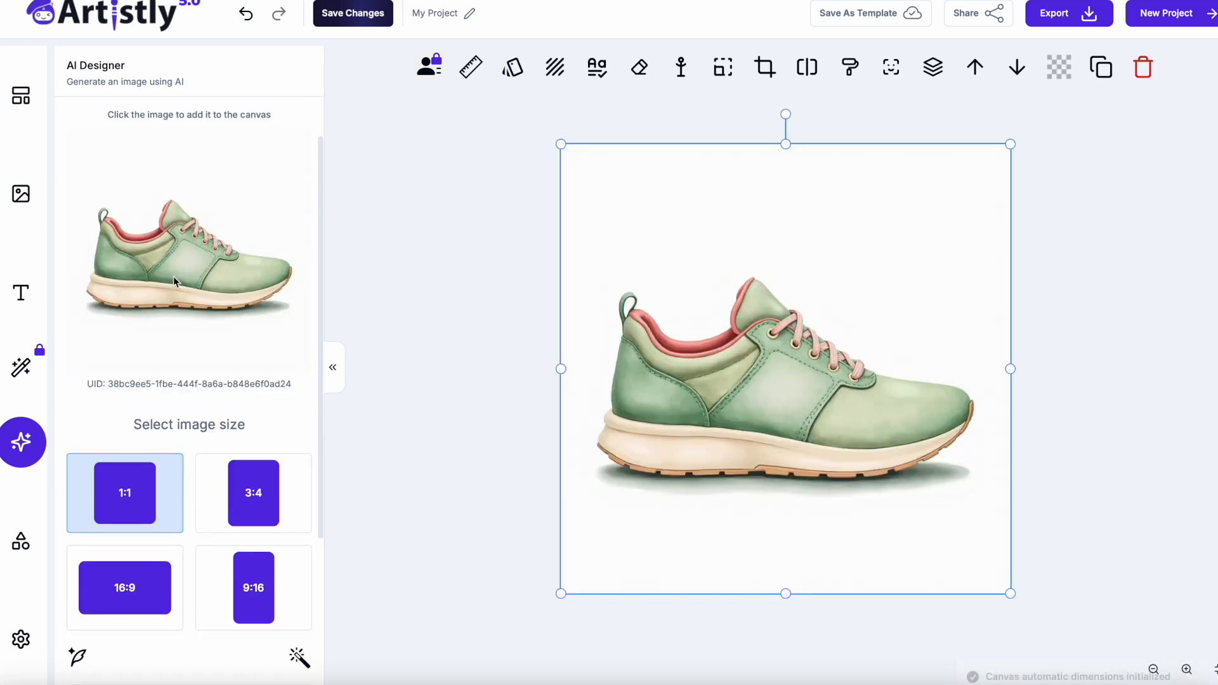
pyautogui.click(1086, 21)
pyautogui.click(1013, 52)
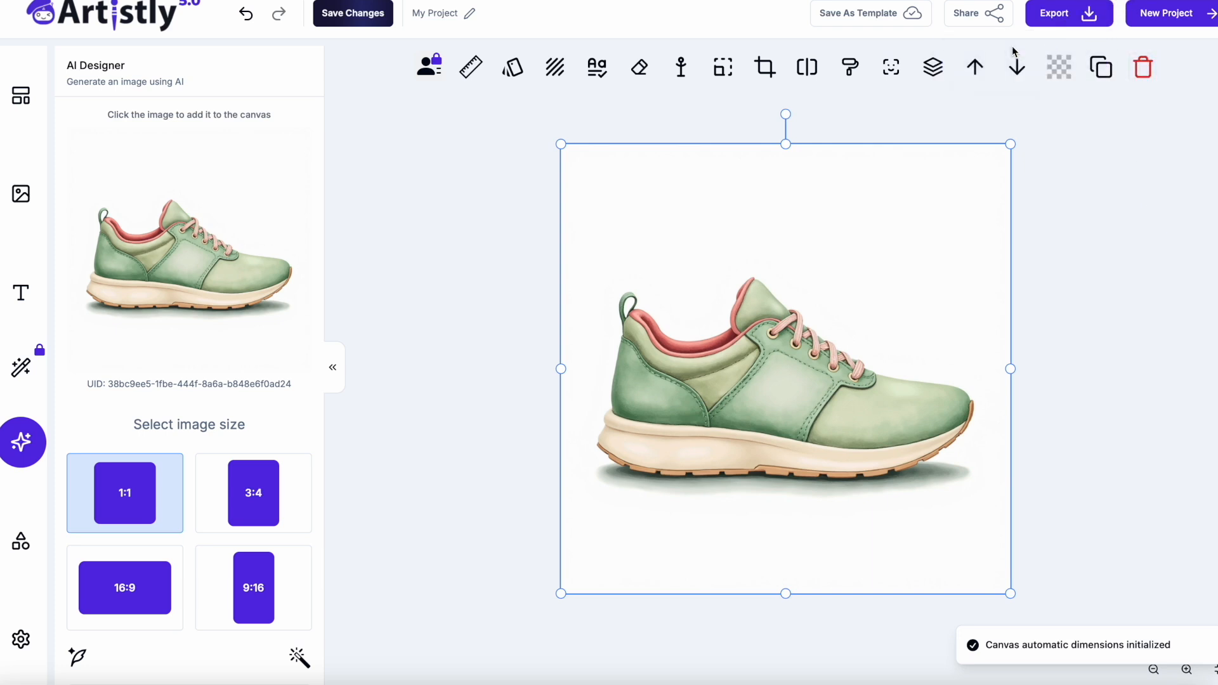
# Switch to the Maintaining Motivation template in Canva and check the planned section list in the notes document.
pyautogui.scroll(-3, 189, 494)
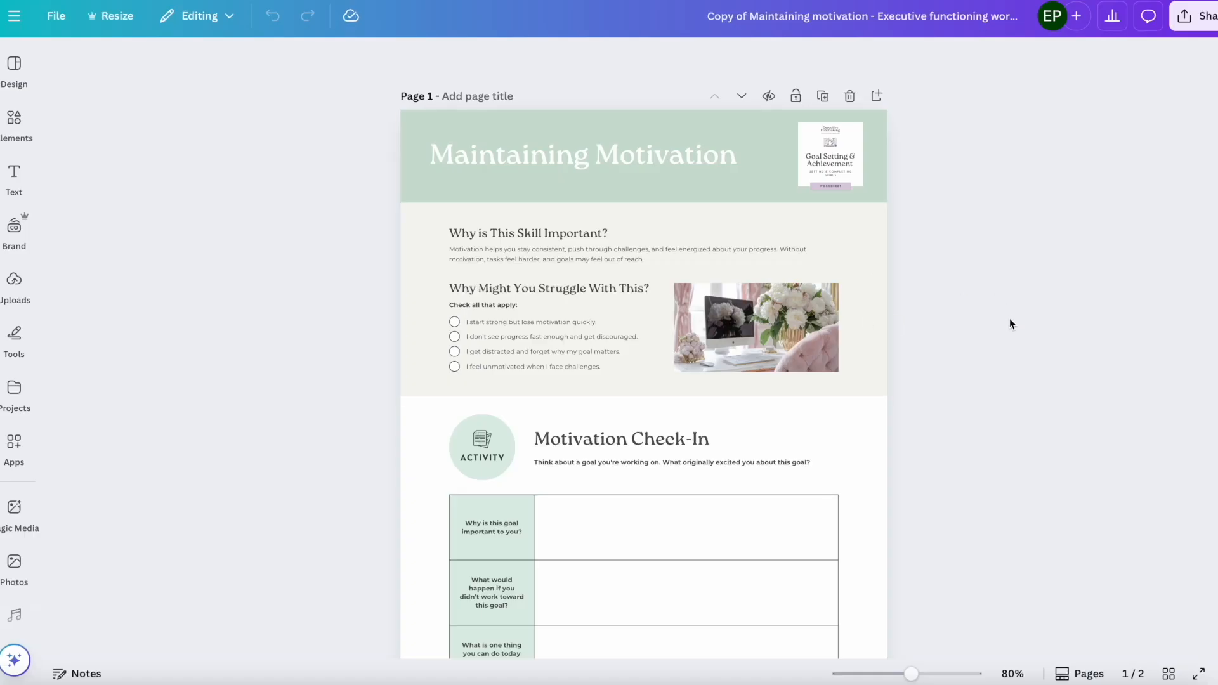
pyautogui.moveTo(1058, 20); pyautogui.dragTo(1033, 10)
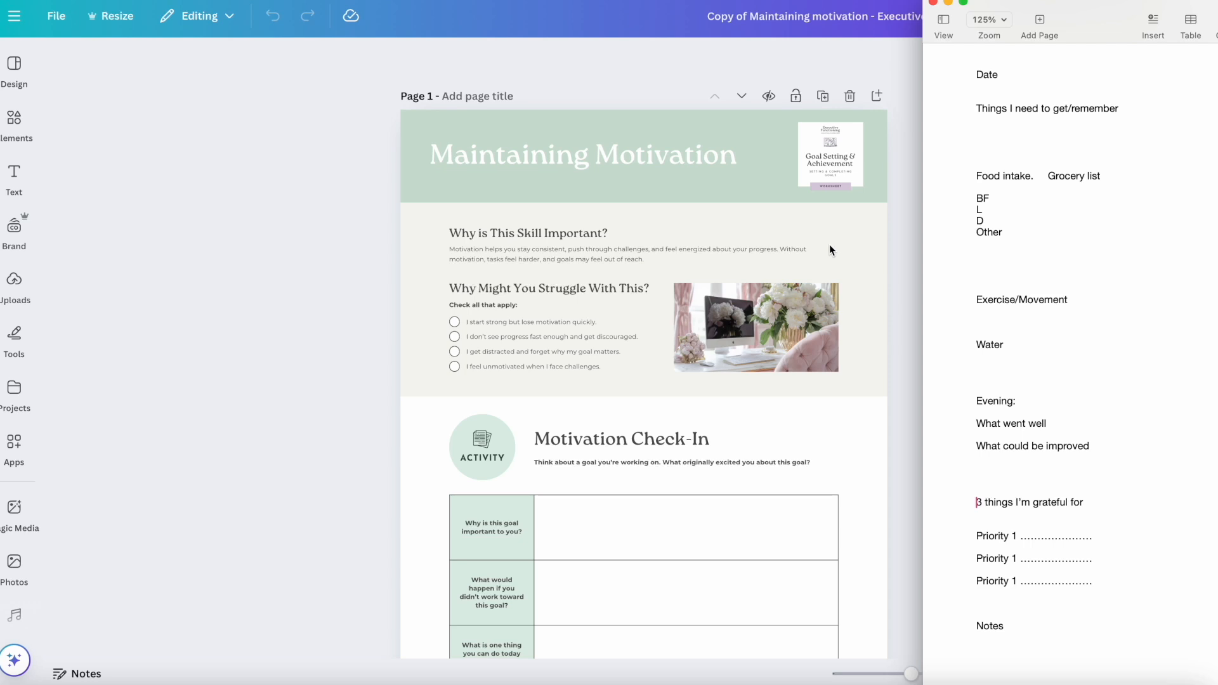
pyautogui.click(693, 178)
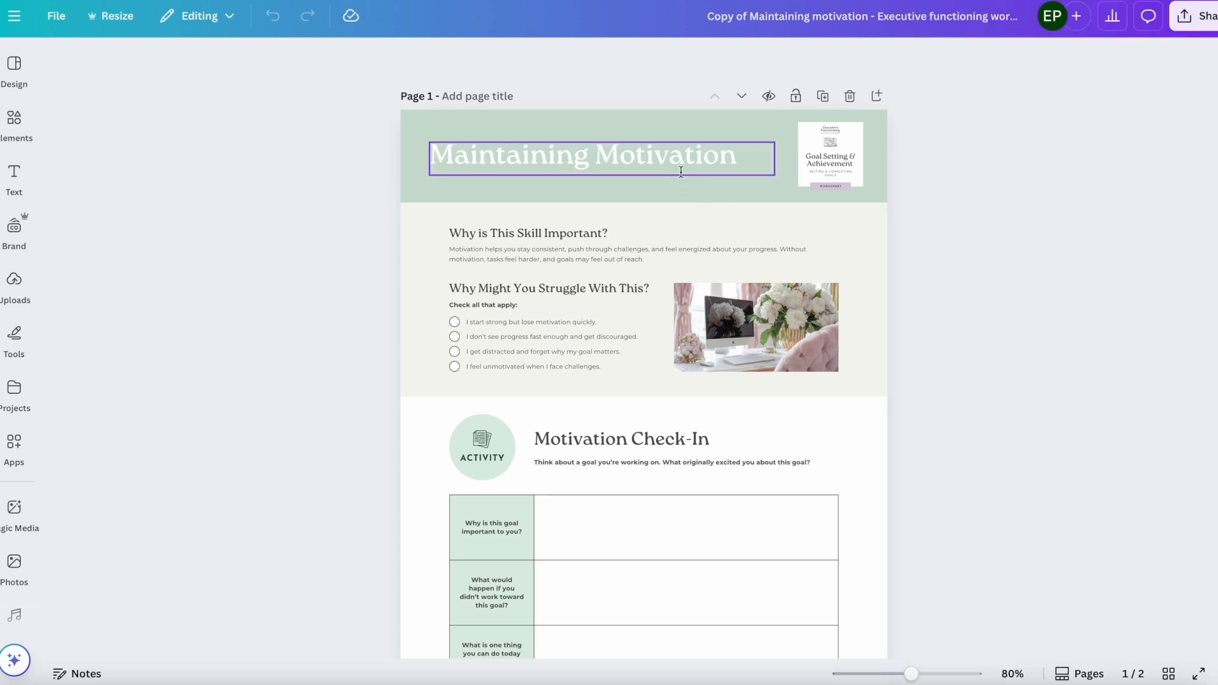
# Change the page 1 header title to "All About Today" and delete the "Goal Setting & Achievement" badge beside it.
pyautogui.doubleClick(681, 172)
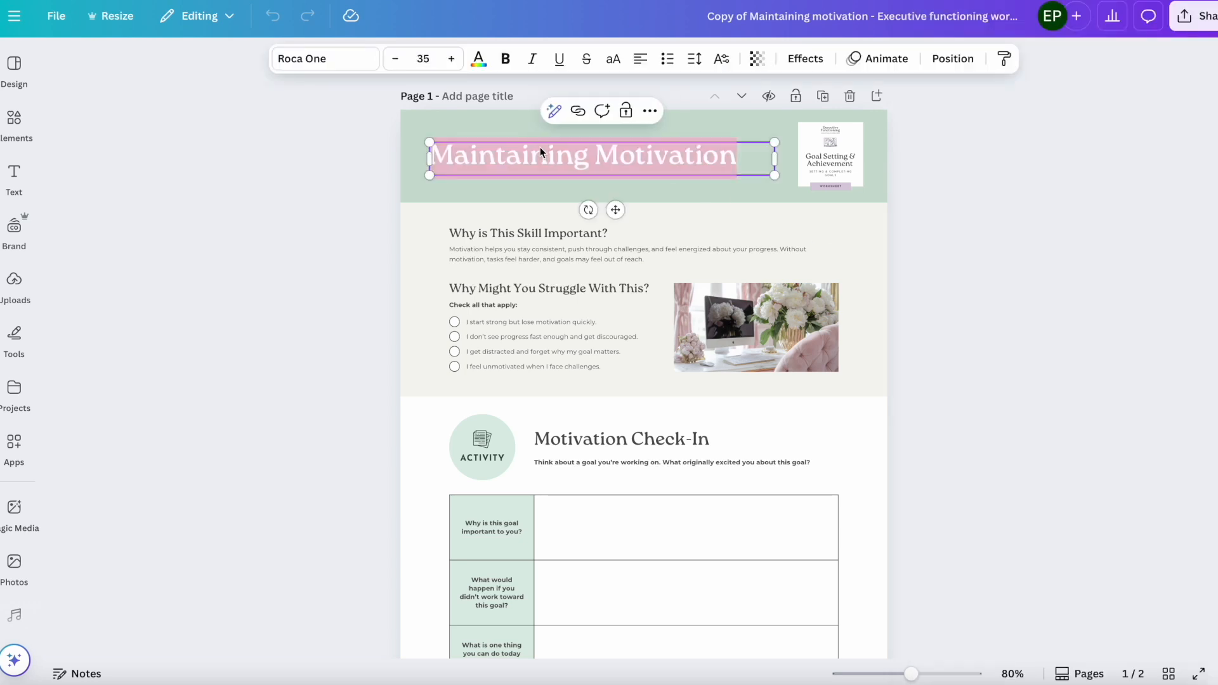
pyautogui.write('All A')
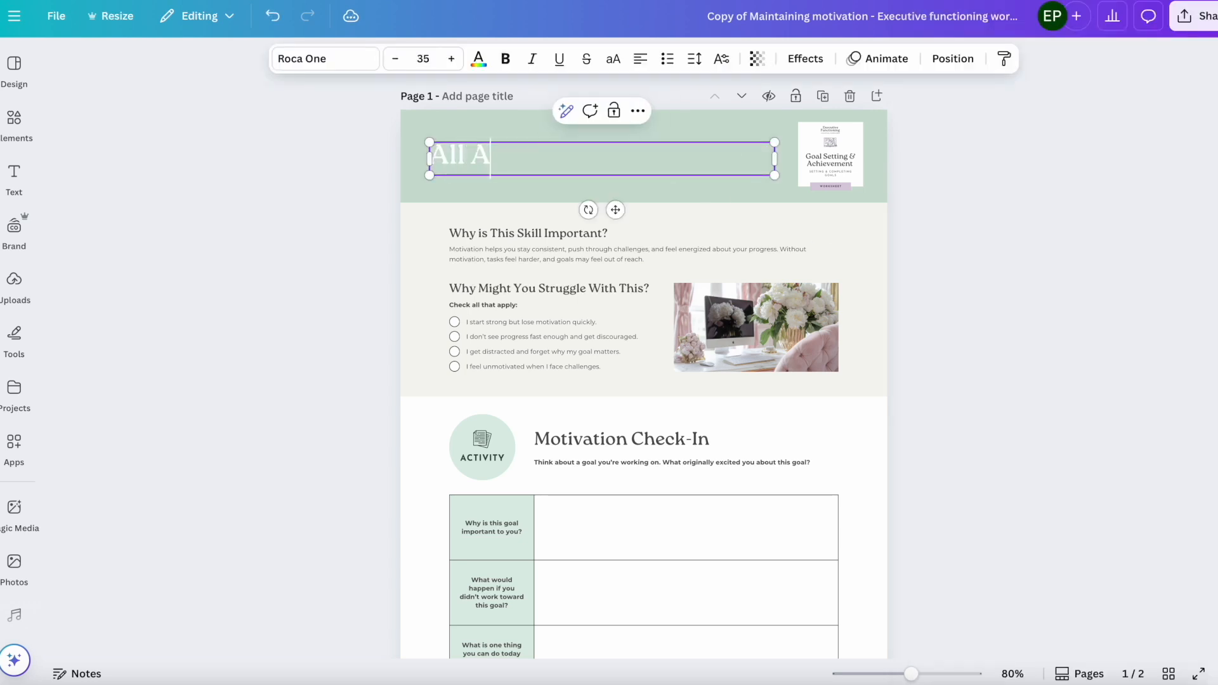
pyautogui.write('bout To')
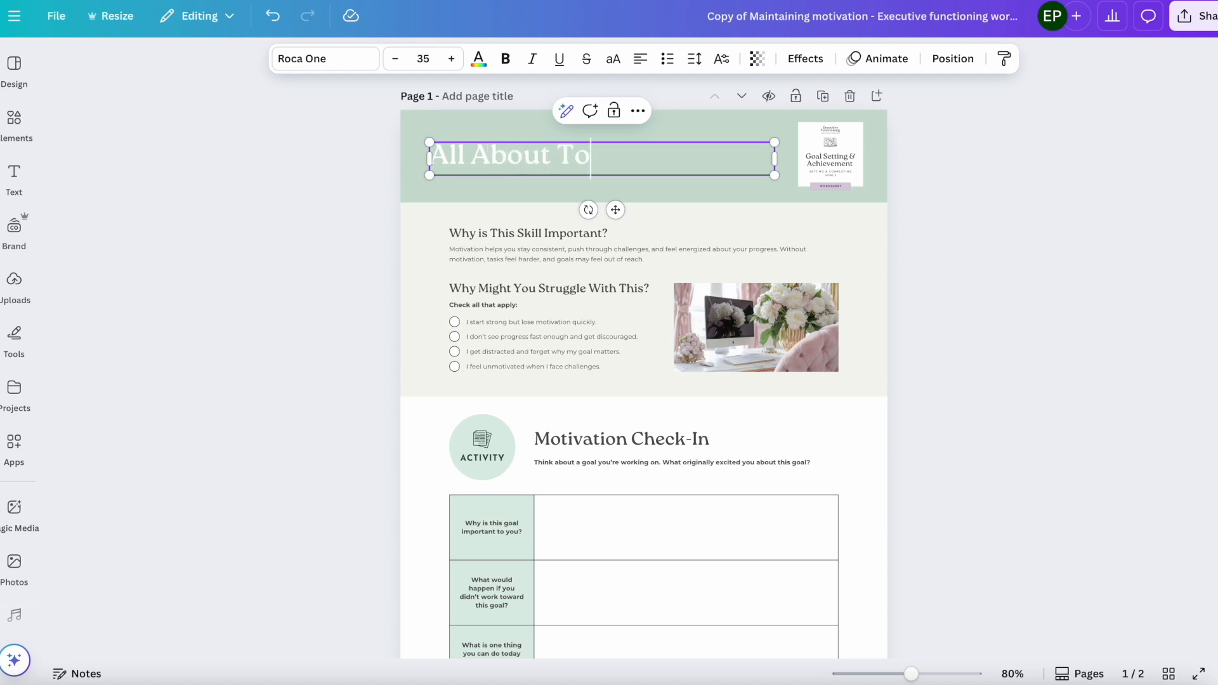
pyautogui.write('day')
pyautogui.click(832, 156)
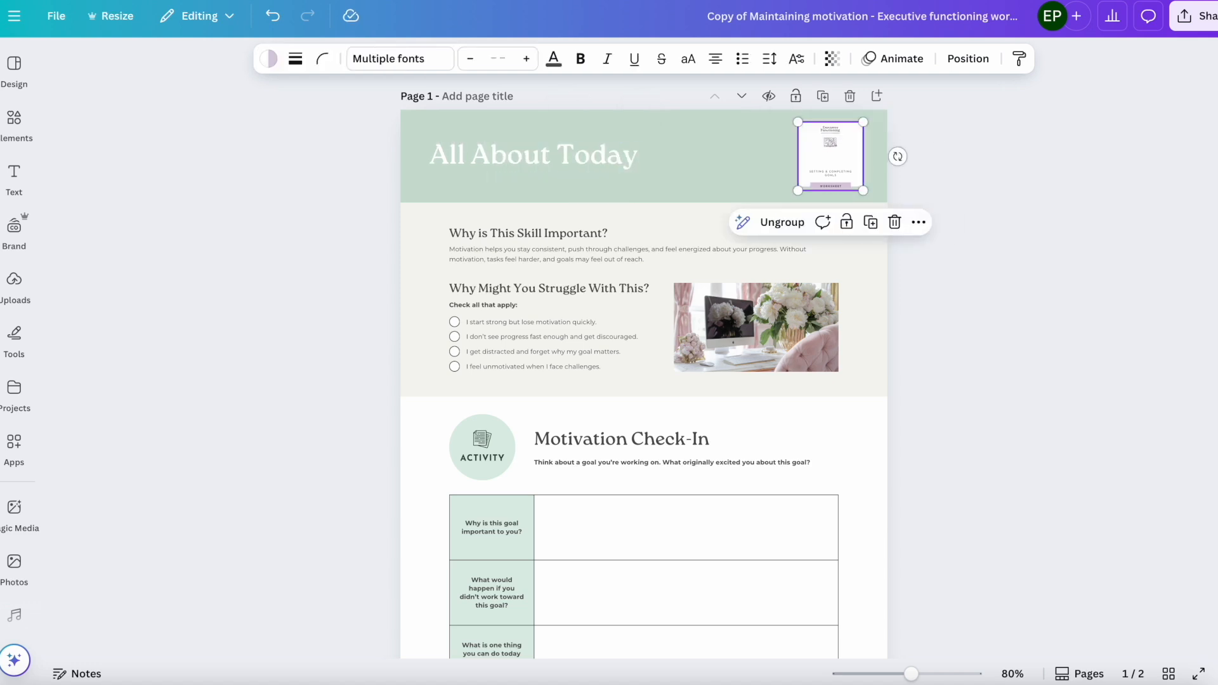
pyautogui.press('Delete')
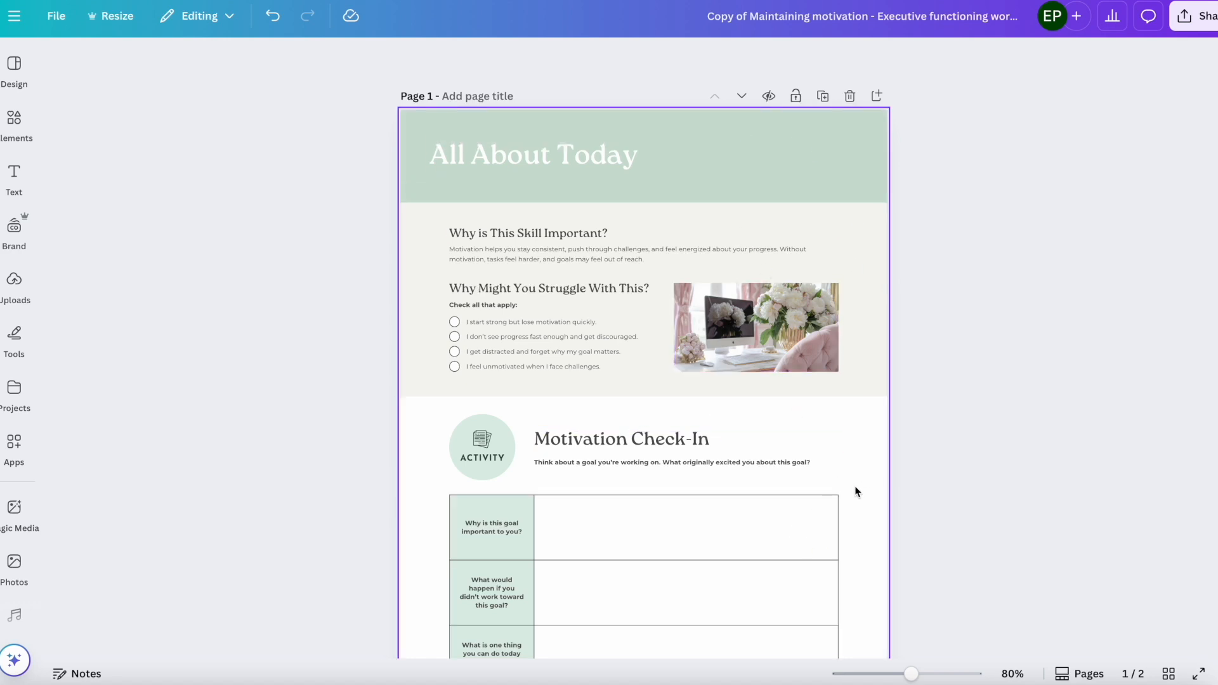
# Try TAN Garland on the "All About Today" title, and set its font to FB Hatzofe.
pyautogui.click(530, 158)
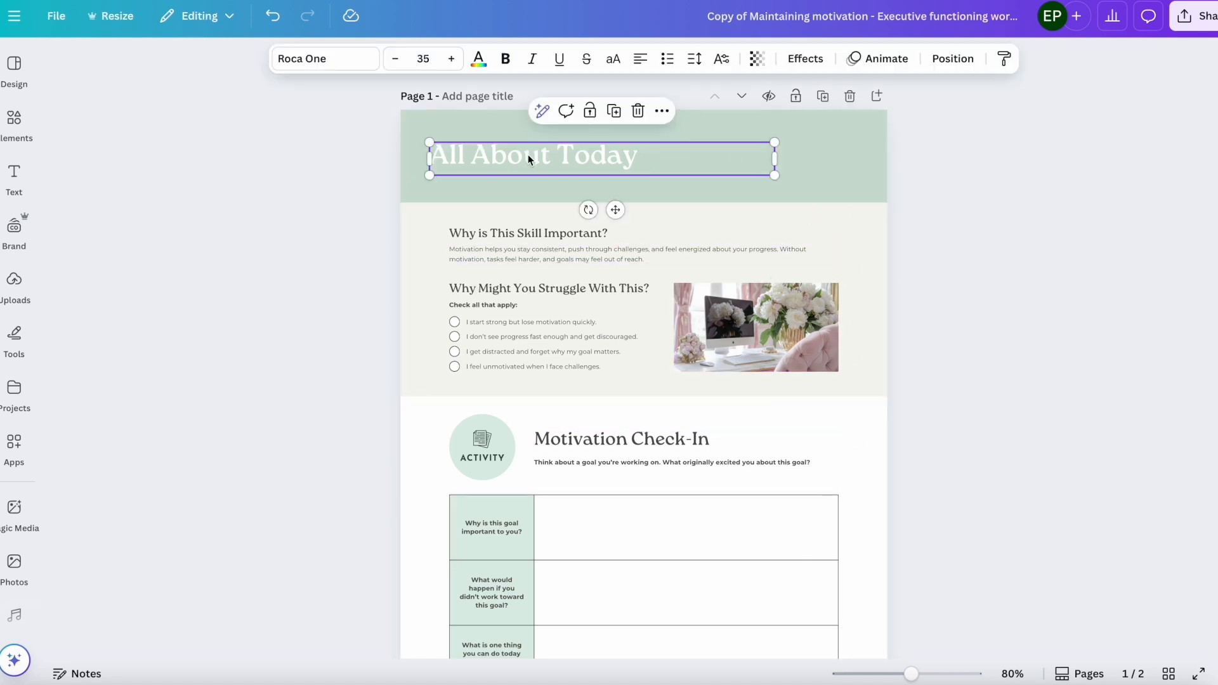
pyautogui.click(301, 62)
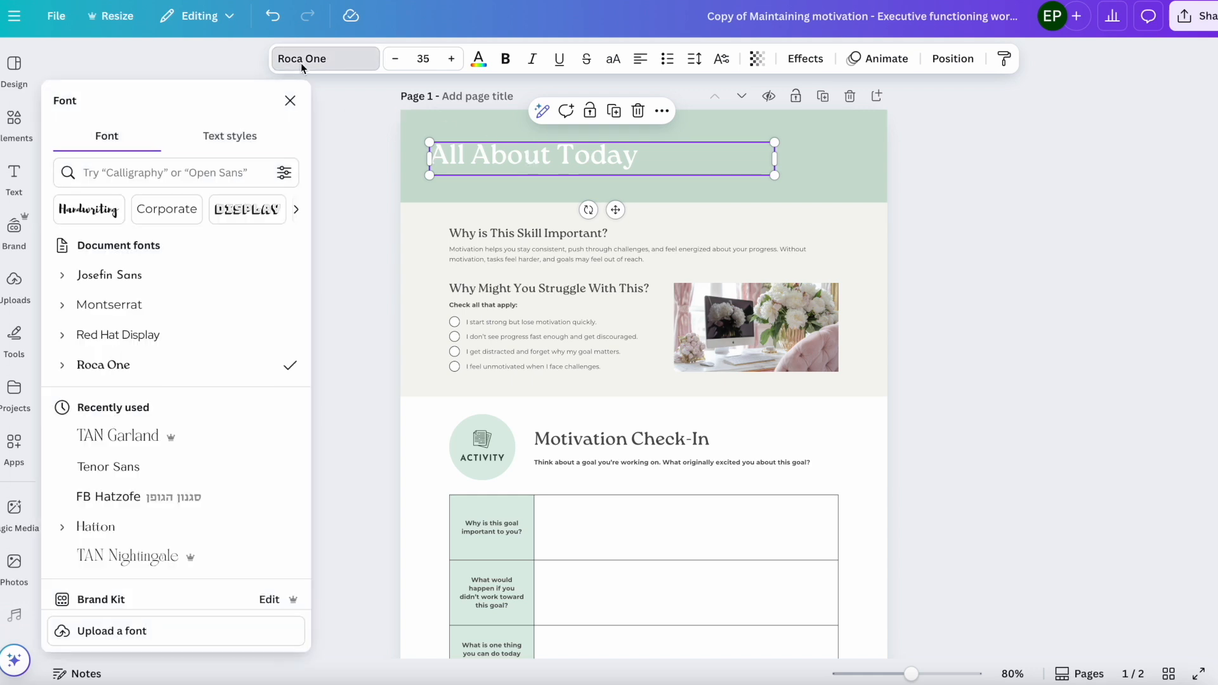
pyautogui.click(146, 438)
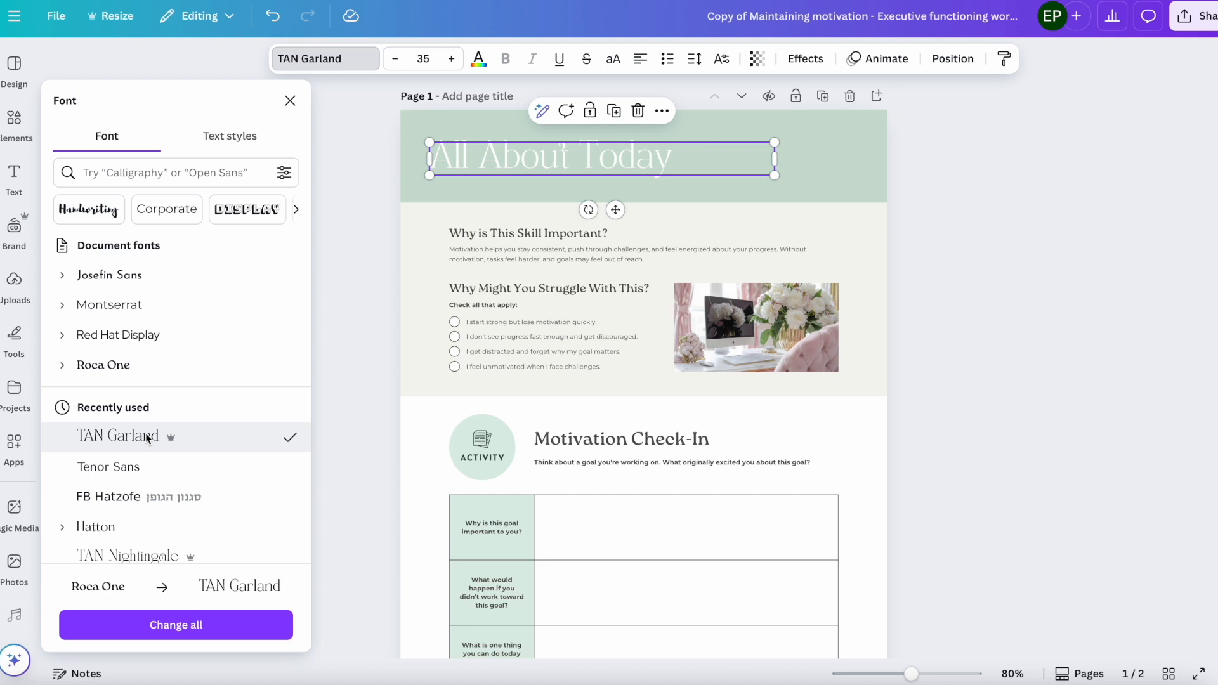
pyautogui.scroll(-3, 146, 438)
pyautogui.click(138, 406)
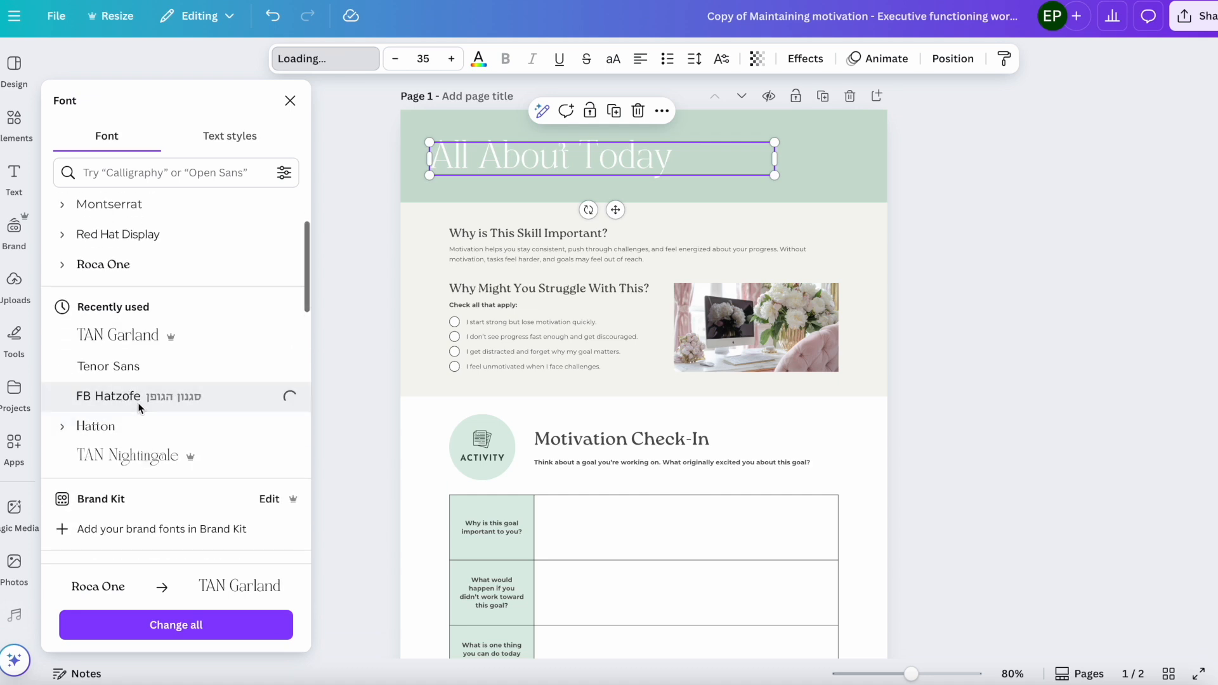
pyautogui.click(367, 227)
# Duplicate the title beside the original in the header and replace the copy's text with "DATE" followed by a dotted line.
pyautogui.click(563, 154)
pyautogui.moveTo(659, 156); pyautogui.dragTo(816, 167)
pyautogui.doubleClick(818, 166)
pyautogui.write('DATE')
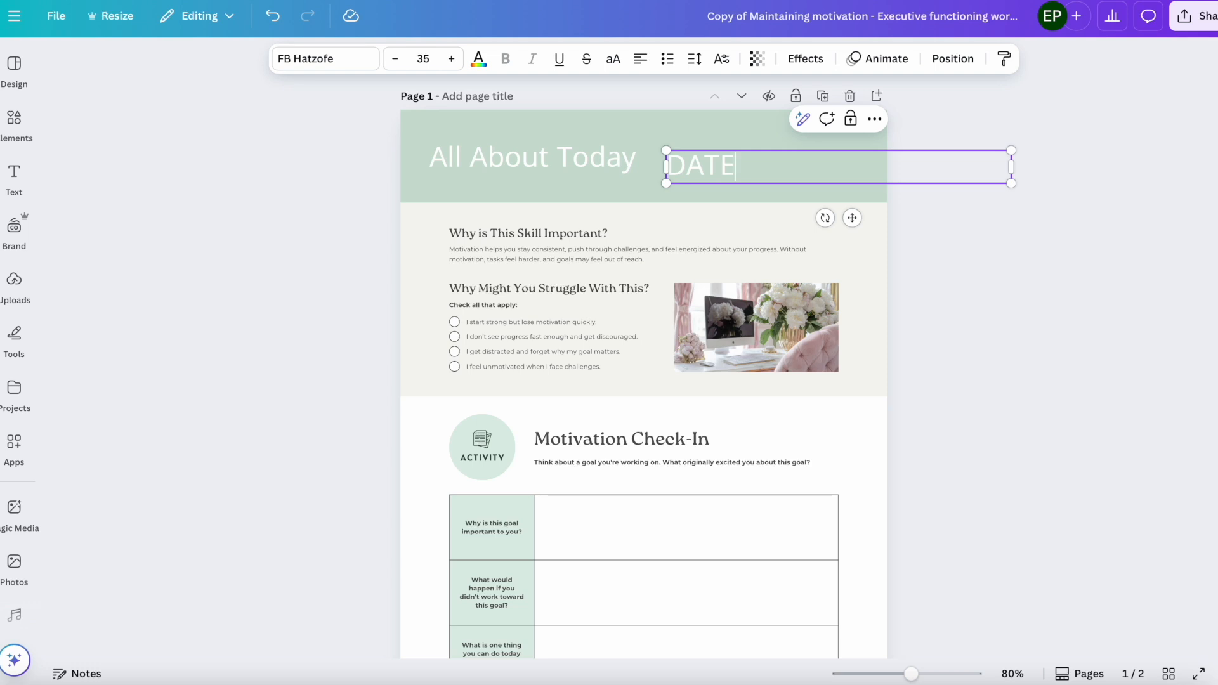
pyautogui.write('............................')
# Shrink the DATE line to about font size 19.8 and move it against the header's right edge, level with the title.
pyautogui.moveTo(1011, 151); pyautogui.dragTo(864, 168)
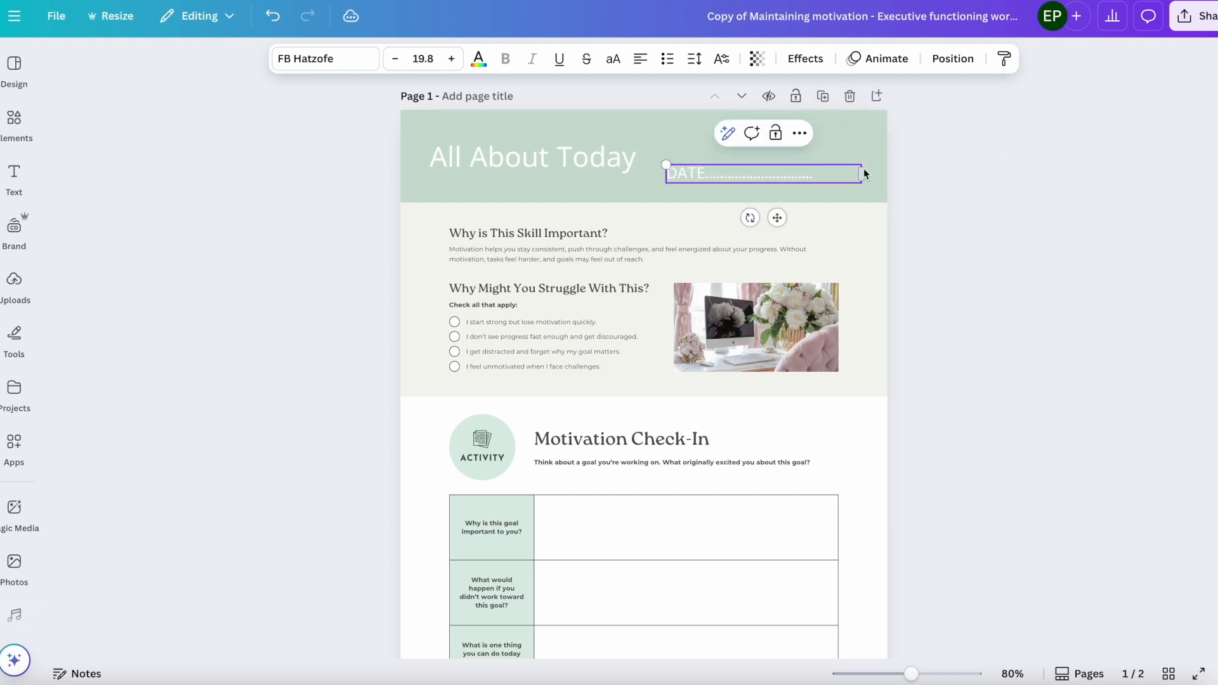
pyautogui.click(1018, 178)
pyautogui.moveTo(779, 177); pyautogui.dragTo(808, 165)
# Check the section list in the notes document again for what follows the date, and return to page 1.
pyautogui.scroll(-1, 808, 165)
pyautogui.press('super+Tab')
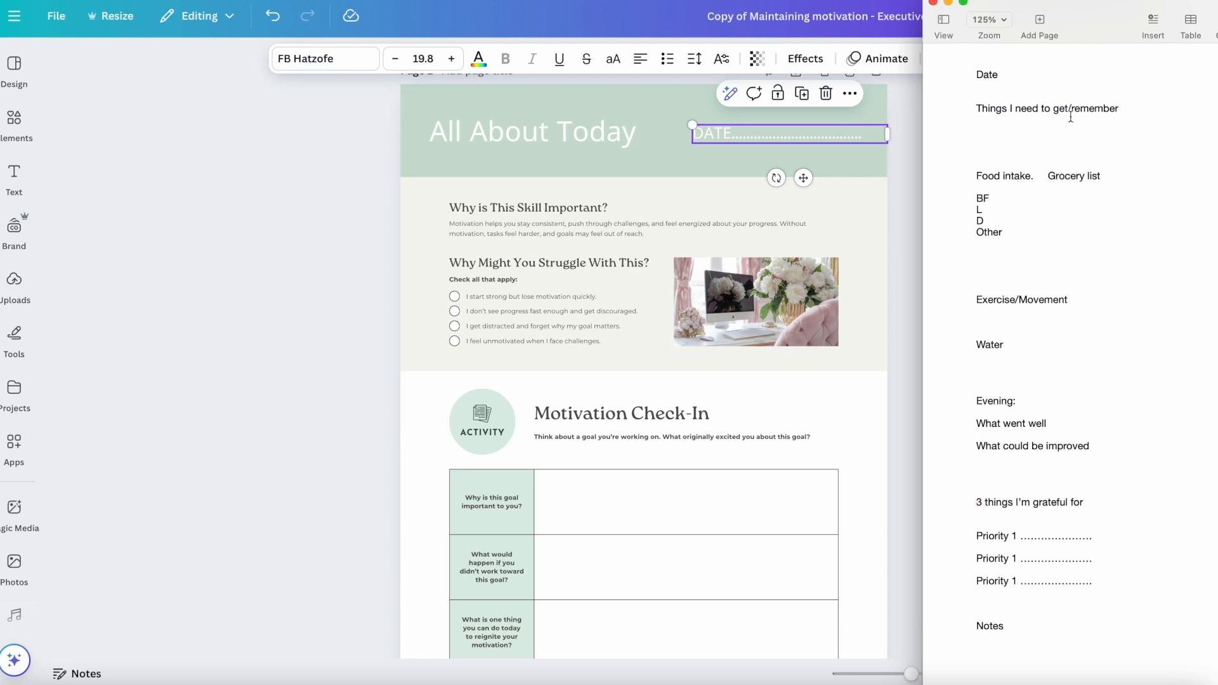
pyautogui.click(948, 2)
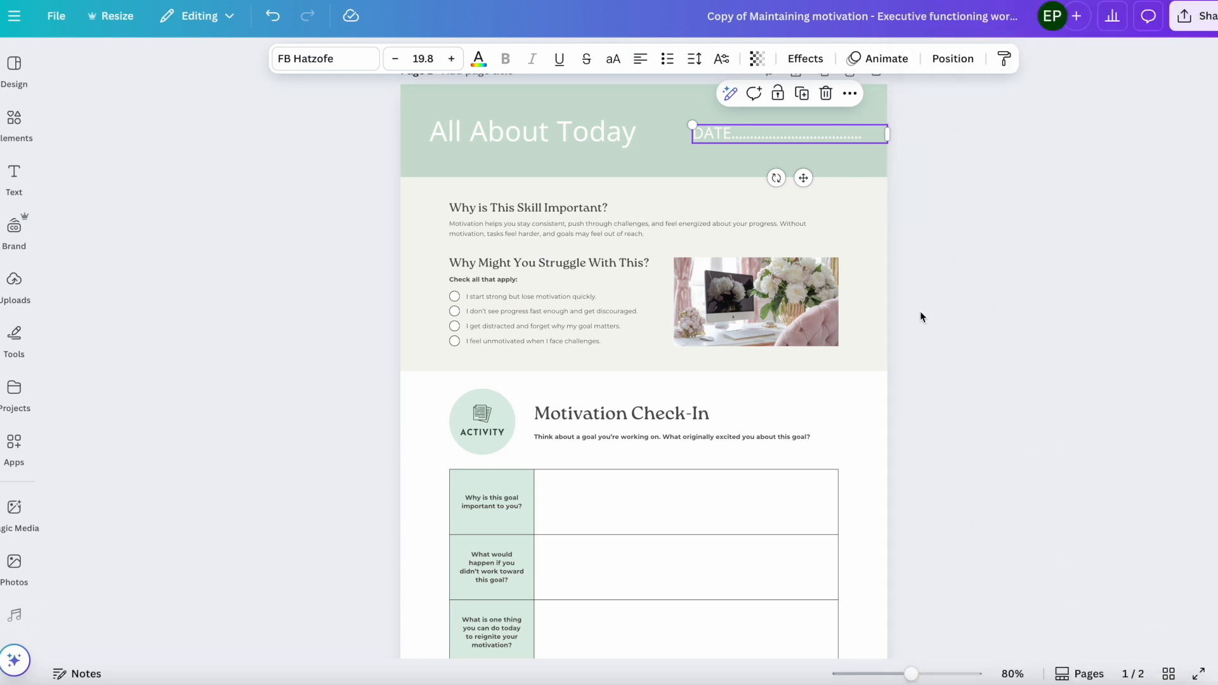
pyautogui.scroll(1, 919, 311)
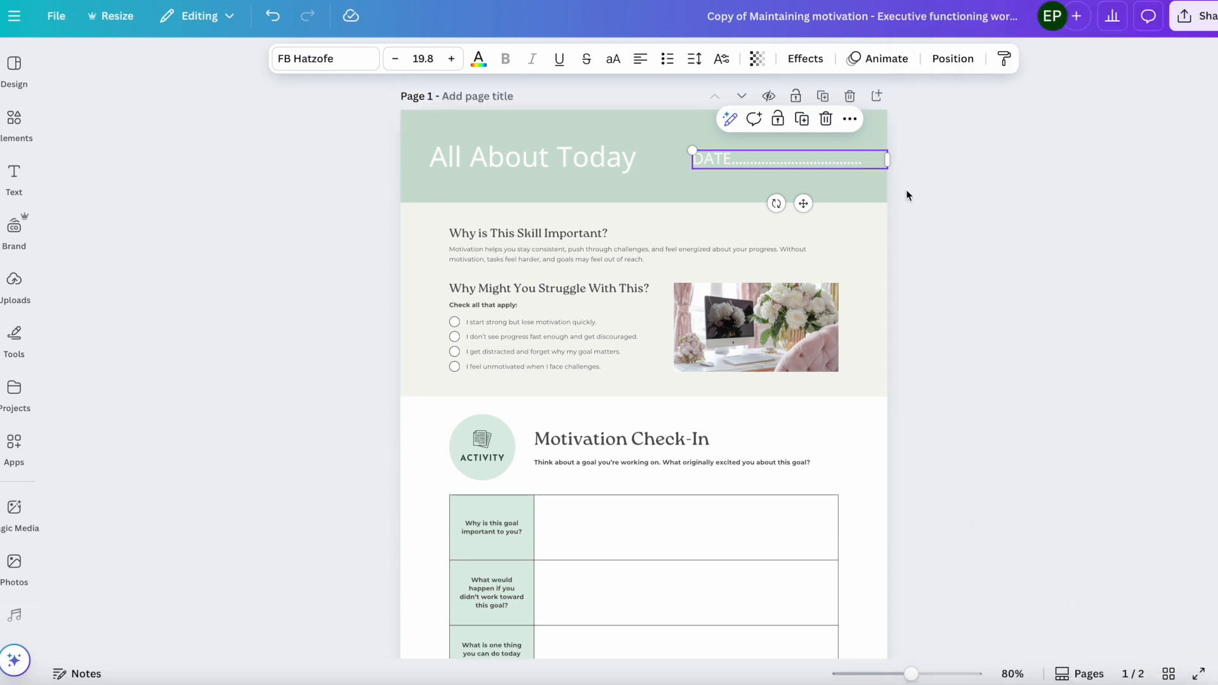
# Duplicate page 1 and delete everything below the green header on the copy.
pyautogui.click(823, 96)
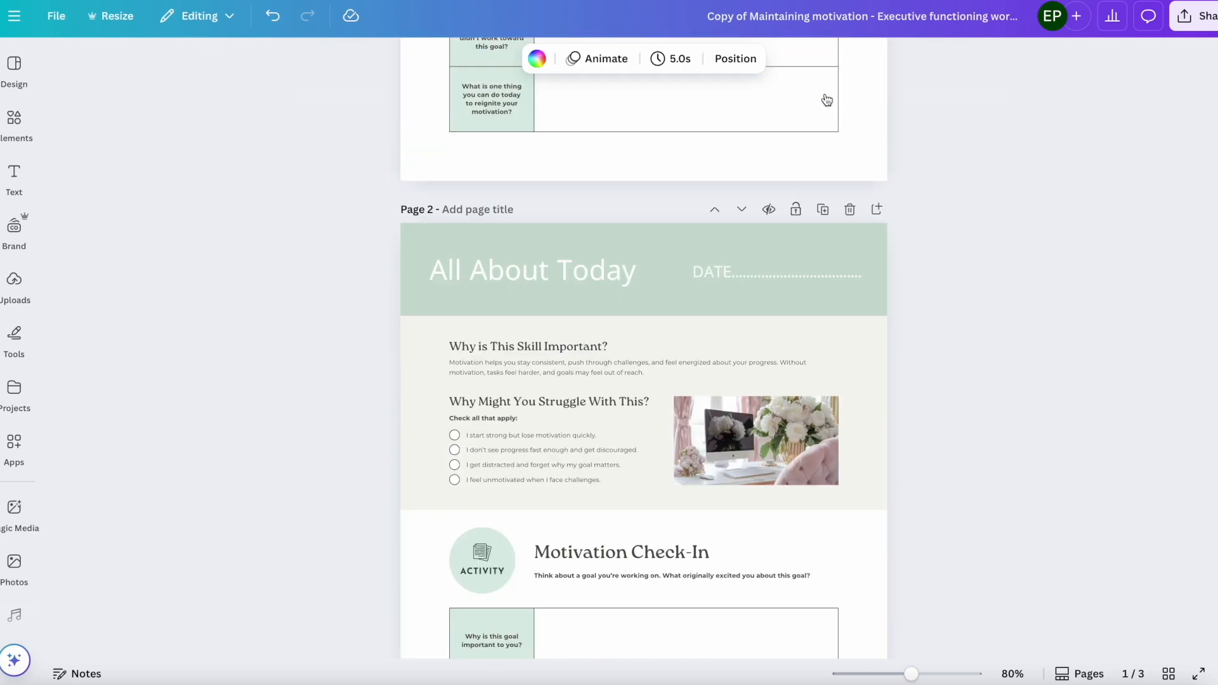
pyautogui.scroll(-2, 916, 185)
pyautogui.scroll(10, 917, 186)
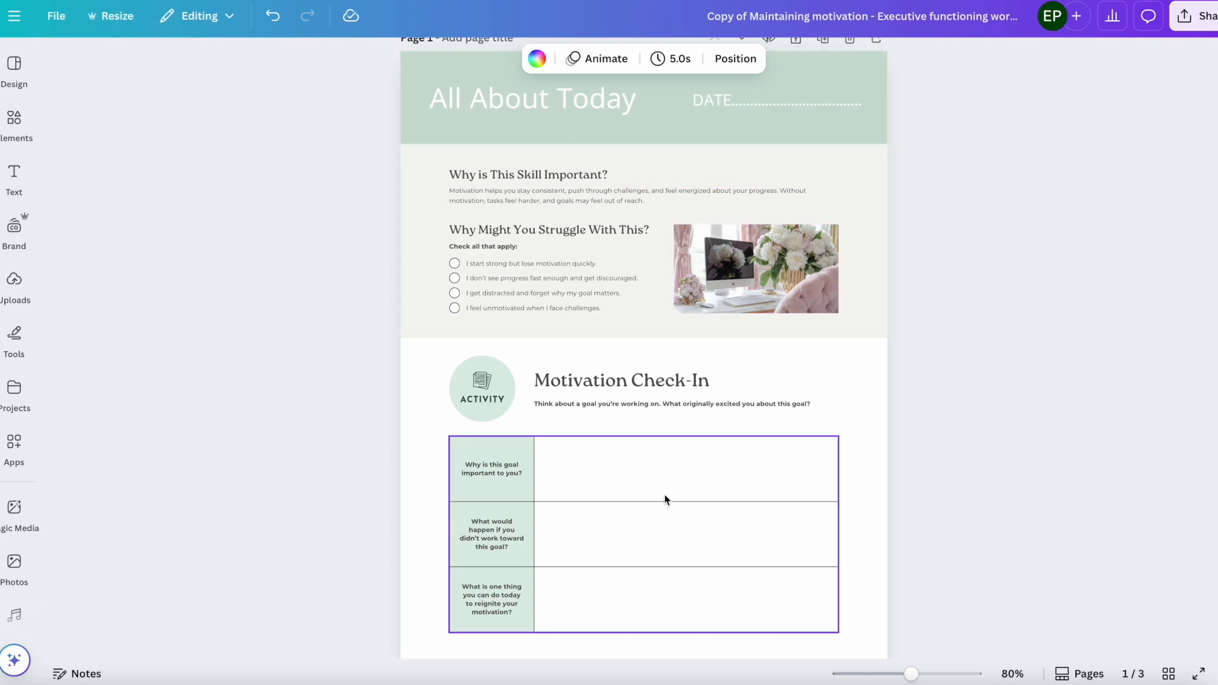
pyautogui.scroll(1, 735, 462)
pyautogui.scroll(-10, 748, 496)
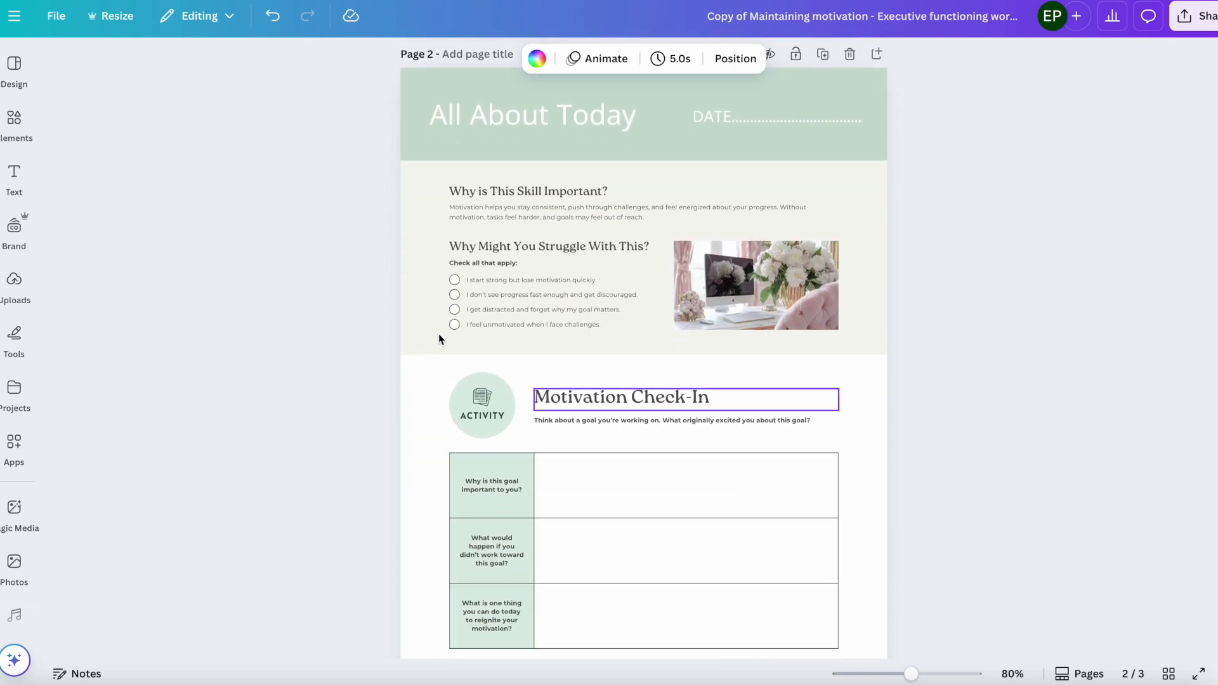
pyautogui.moveTo(336, 189); pyautogui.dragTo(721, 452)
pyautogui.moveTo(793, 615); pyautogui.dragTo(792, 615)
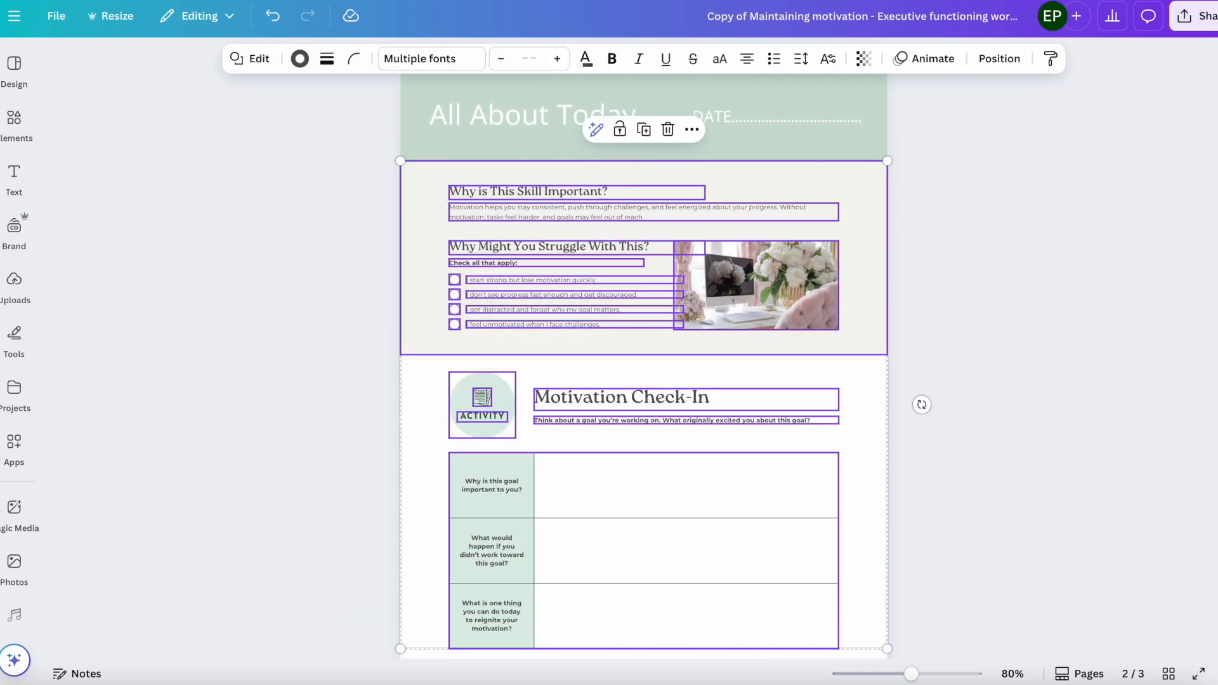
pyautogui.press('Delete')
# Copy the Reflection Question box from the last page onto page 2, align it with the title under the header, and widen it.
pyautogui.scroll(3, 793, 615)
pyautogui.scroll(-8, 793, 616)
pyautogui.scroll(-3, 644, 355)
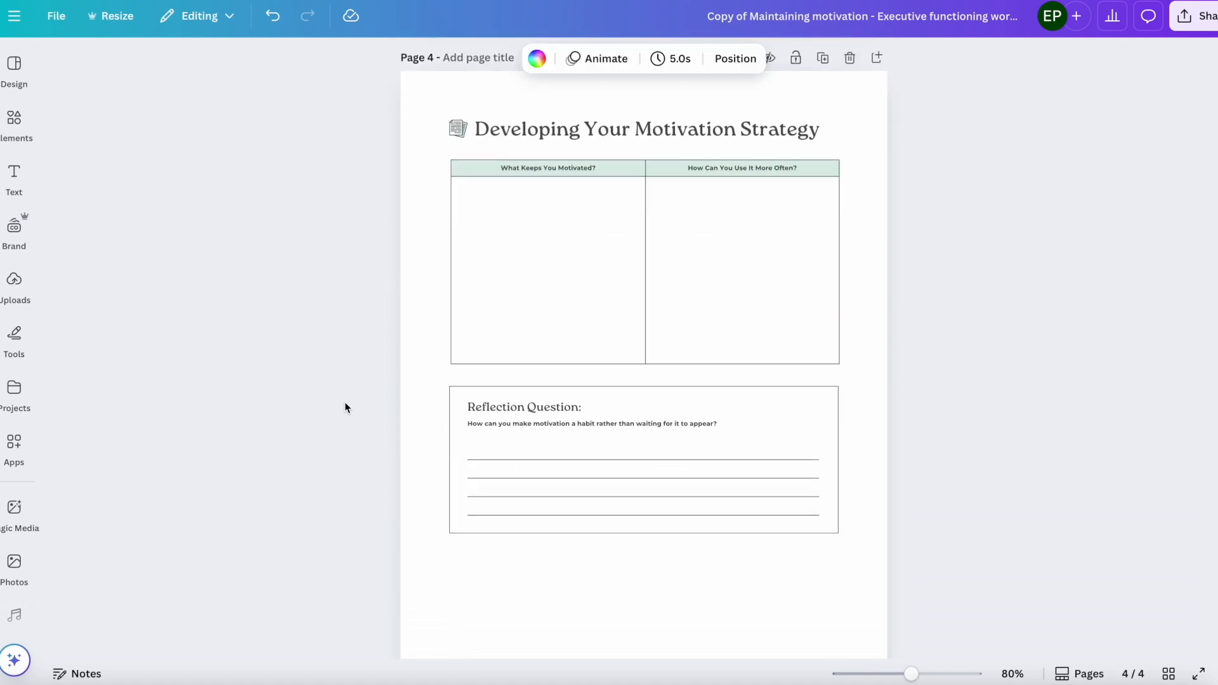
pyautogui.moveTo(420, 391); pyautogui.dragTo(688, 526)
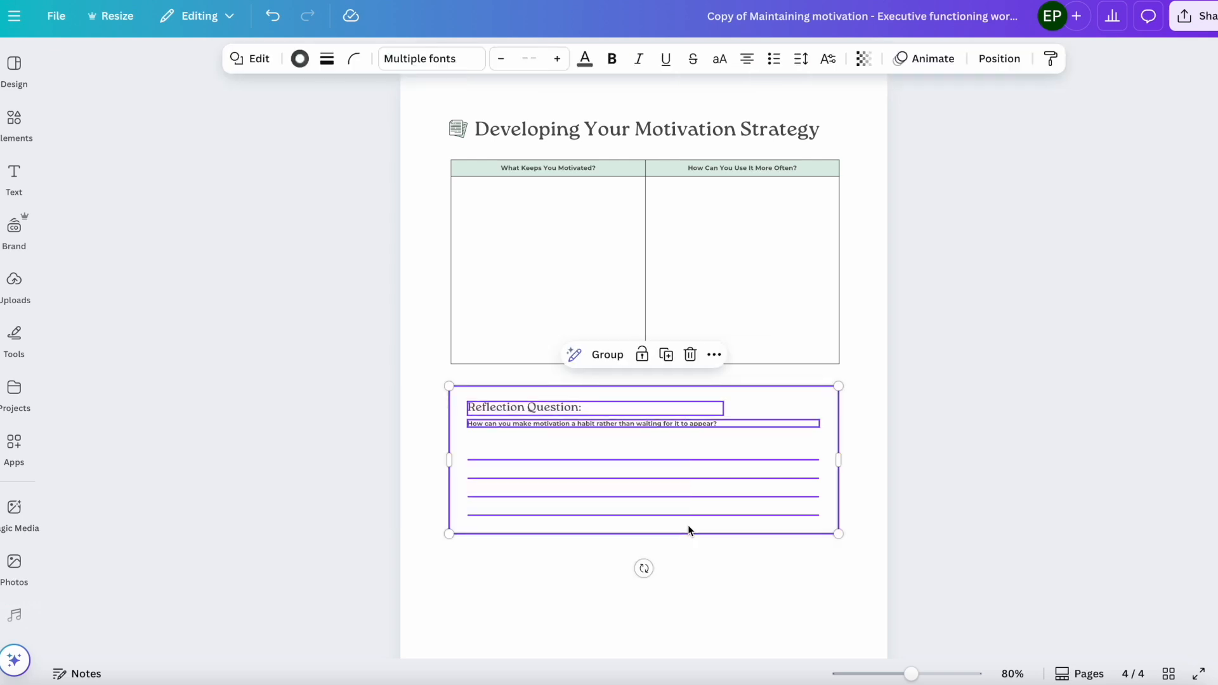
pyautogui.scroll(15, 687, 524)
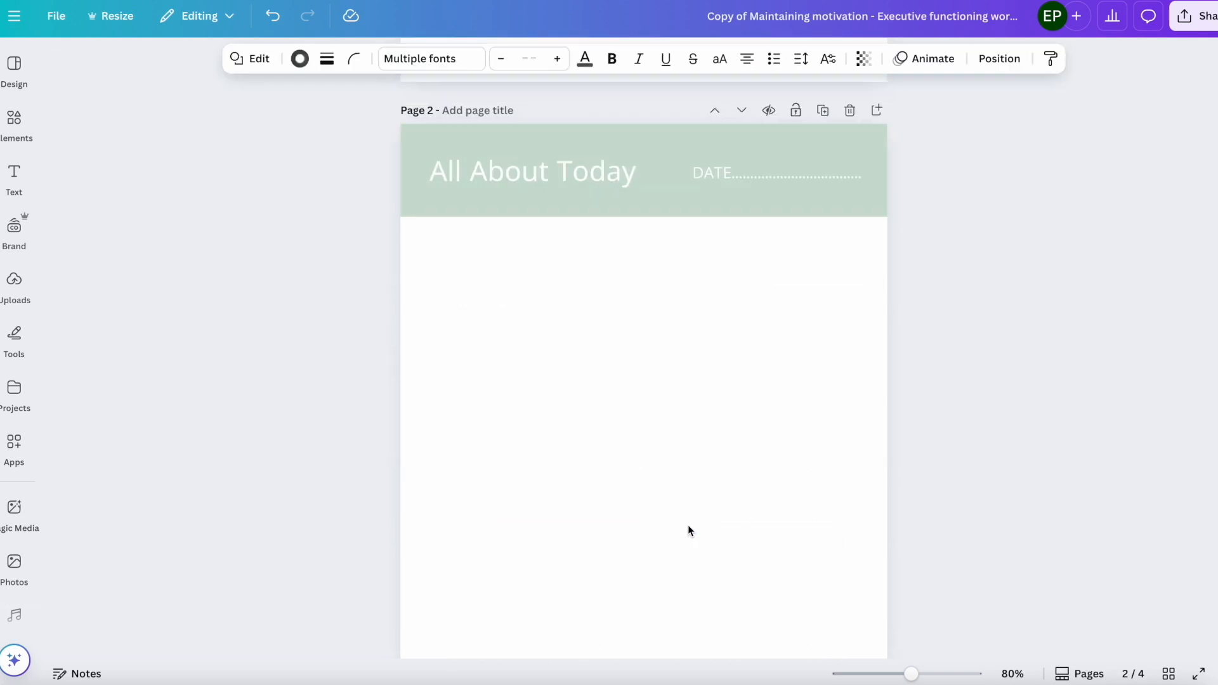
pyautogui.click(539, 346)
pyautogui.hotkey('ctrl', 'v')
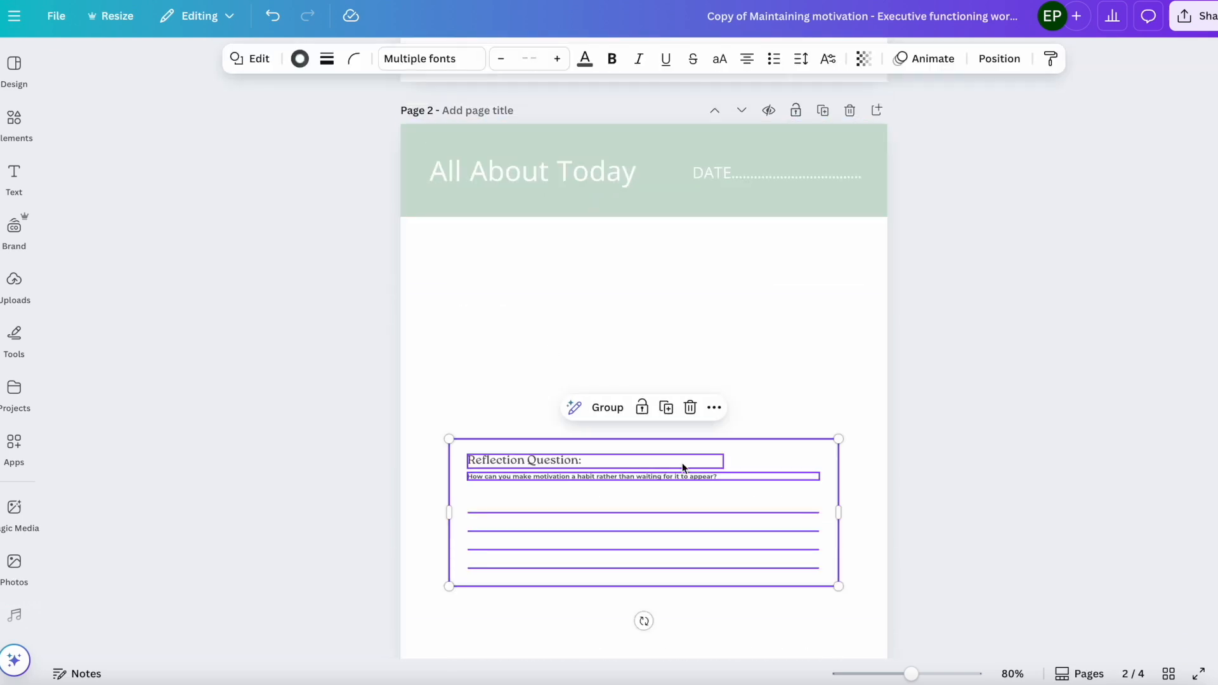
pyautogui.moveTo(751, 561); pyautogui.dragTo(730, 371)
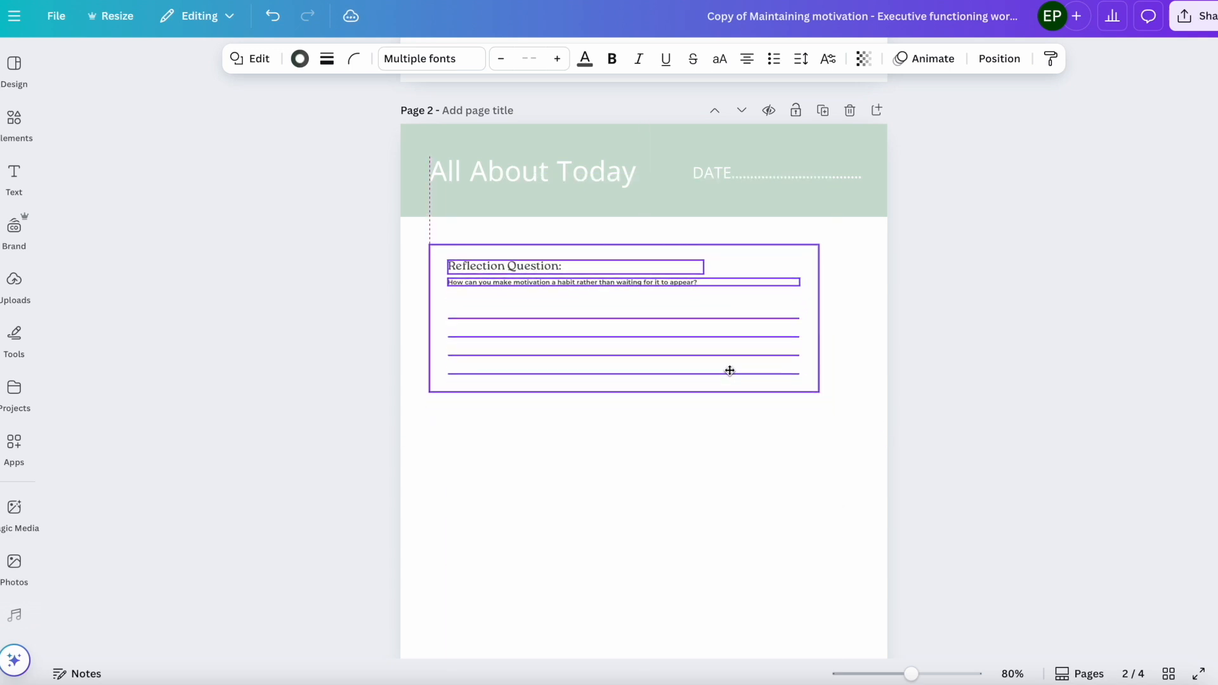
pyautogui.moveTo(820, 319); pyautogui.dragTo(854, 318)
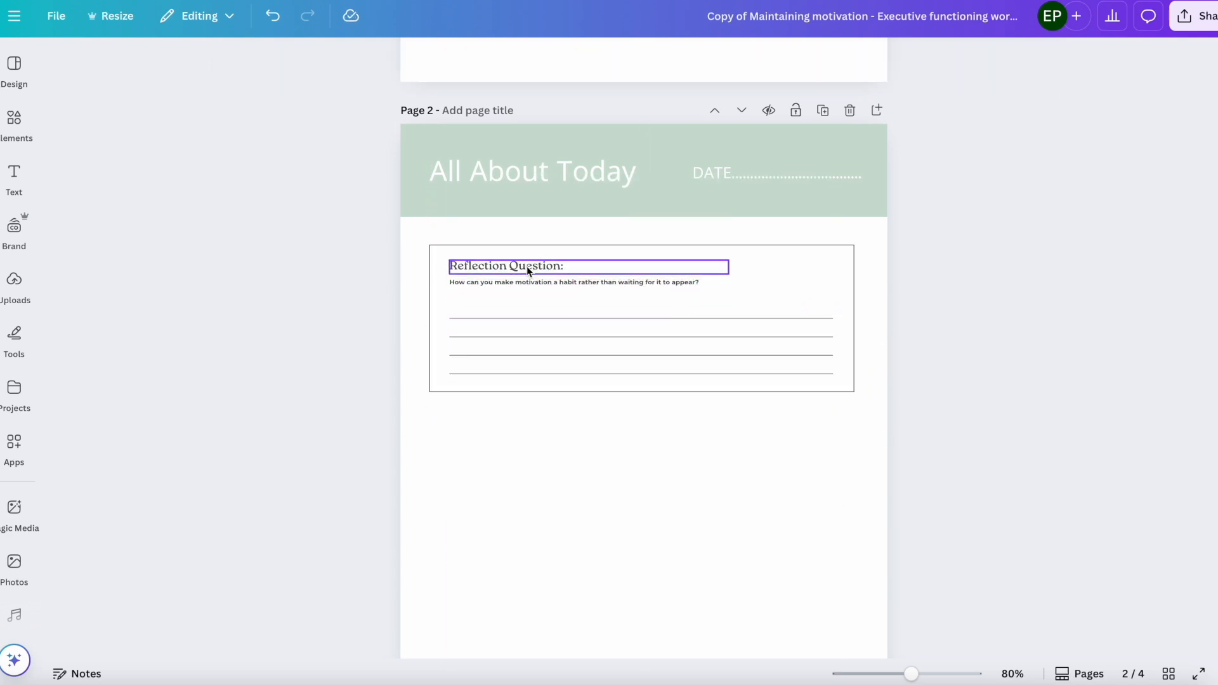
# Replace the box heading "Reflection Question:" with "Things I need to do/Remember" and nudge it slightly upward.
pyautogui.doubleClick(527, 265)
pyautogui.write('Things I need to do/')
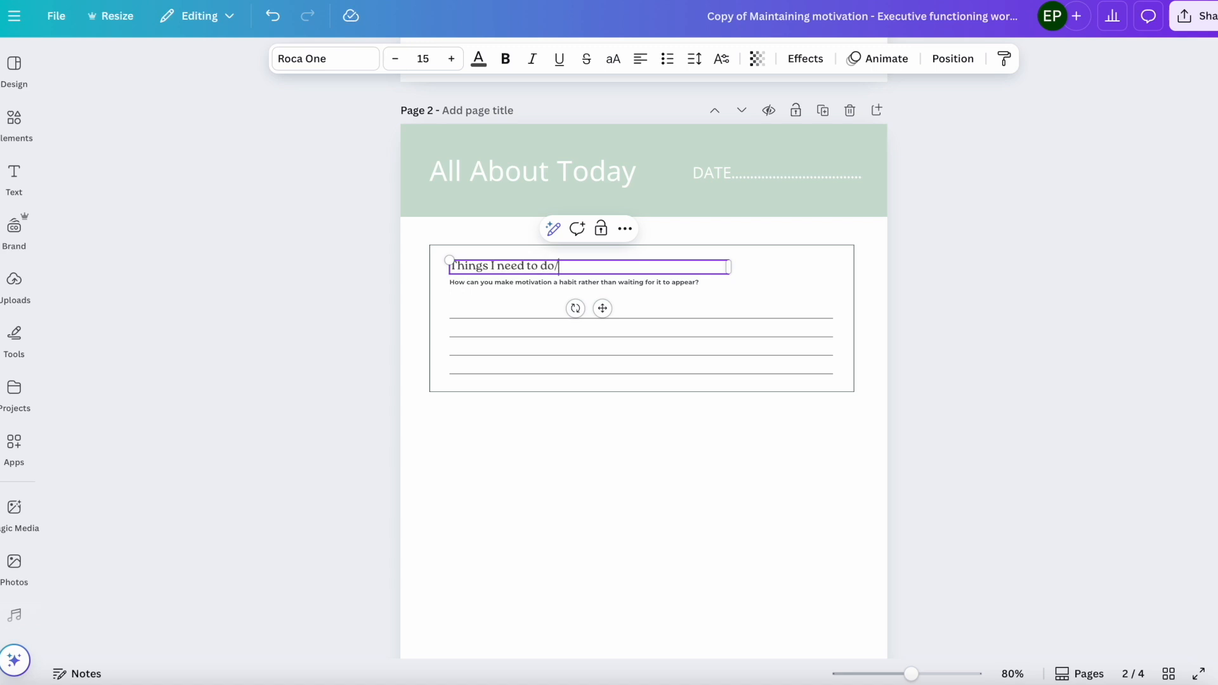
pyautogui.write('Remember')
pyautogui.click(505, 380)
pyautogui.moveTo(521, 258); pyautogui.dragTo(522, 255)
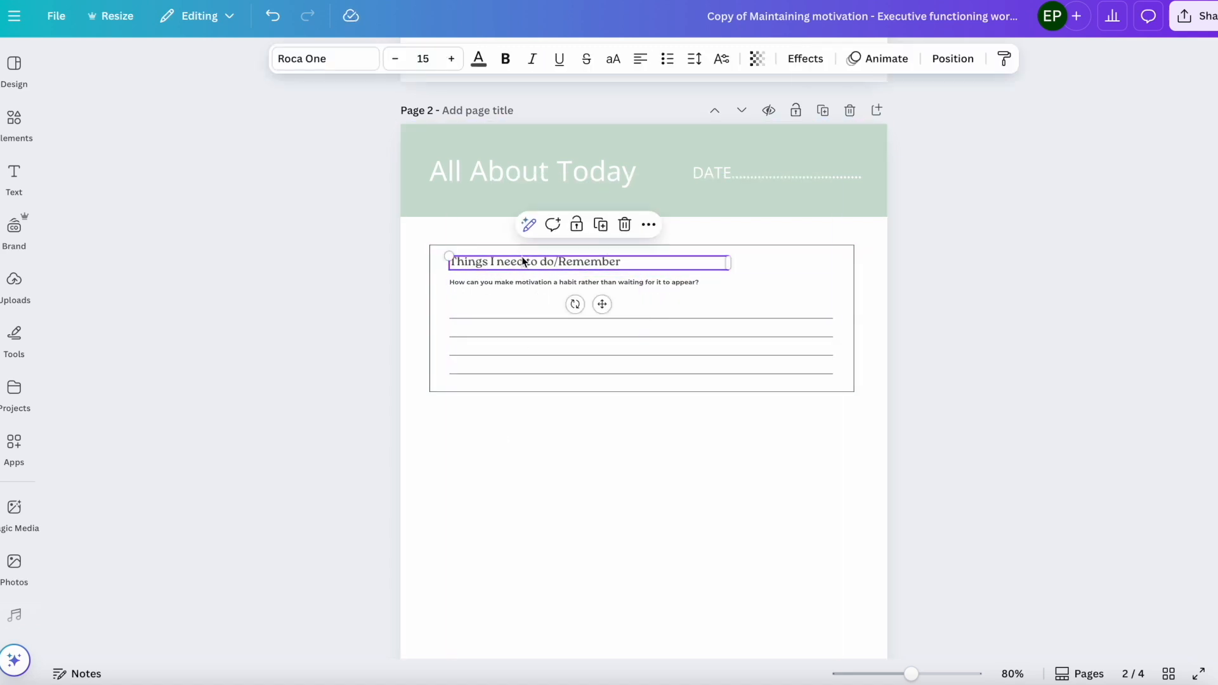
# Set the "Things I need to do/Remember" heading to FB Hatzofe and delete the motivation question beneath it.
pyautogui.click(356, 60)
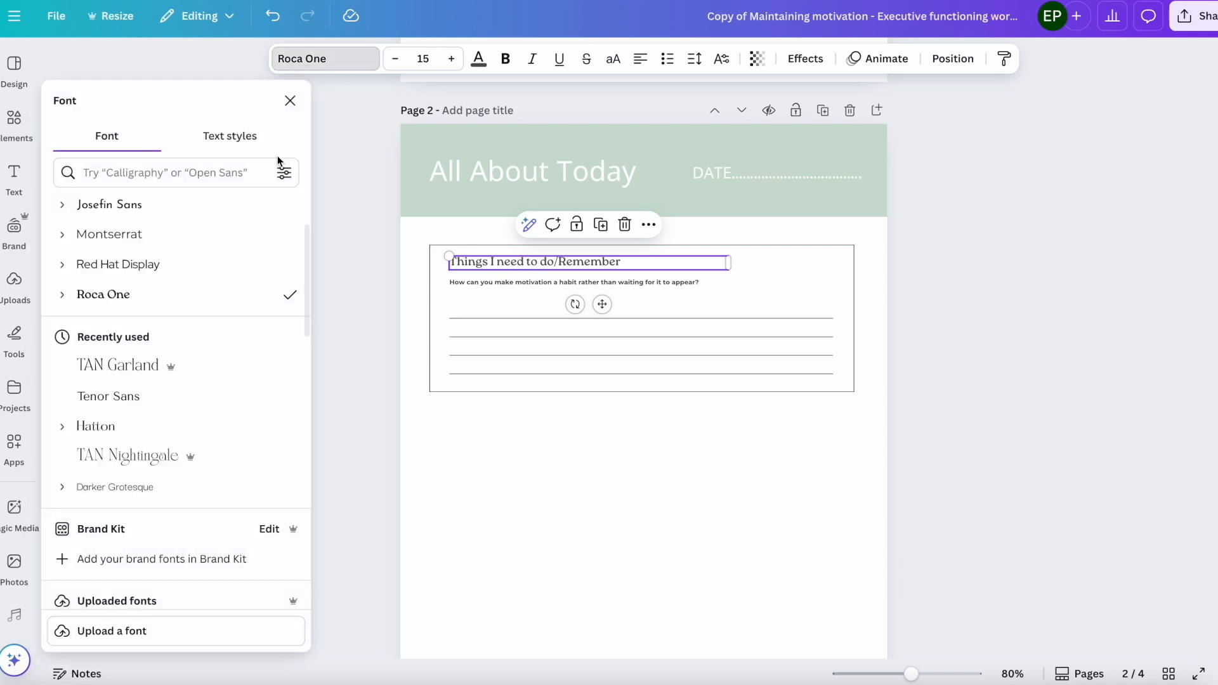
pyautogui.click(277, 166)
pyautogui.write('FB Hat')
pyautogui.scroll(-5, 155, 394)
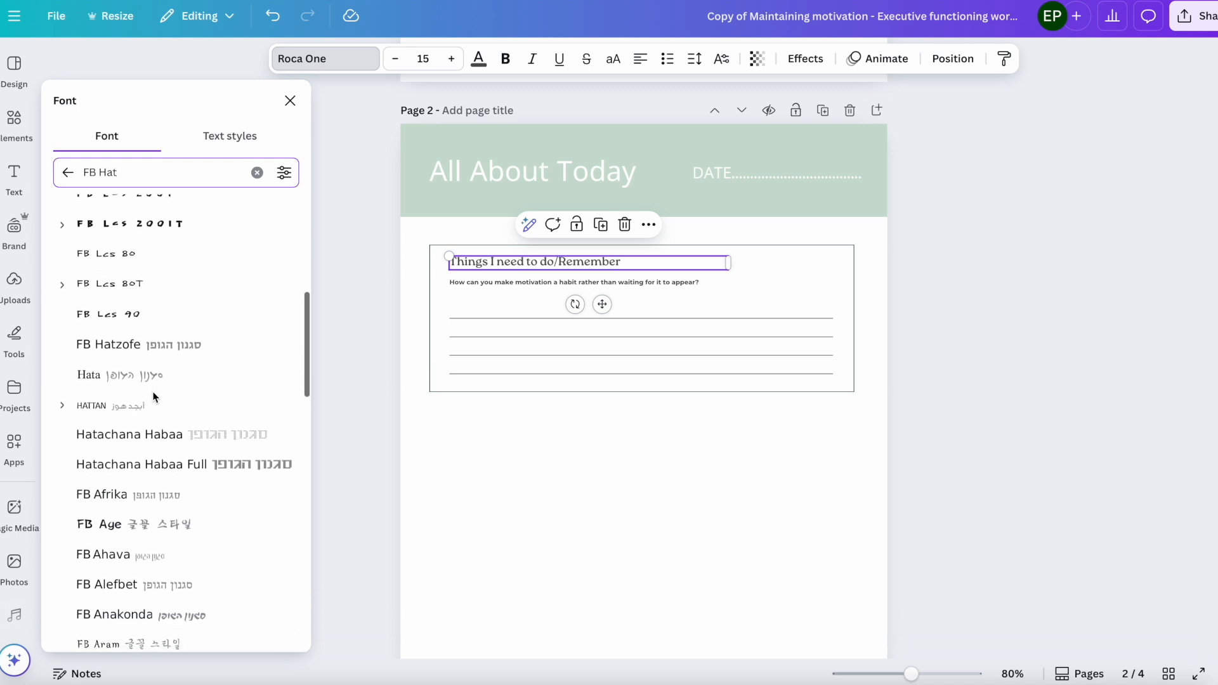
pyautogui.click(127, 351)
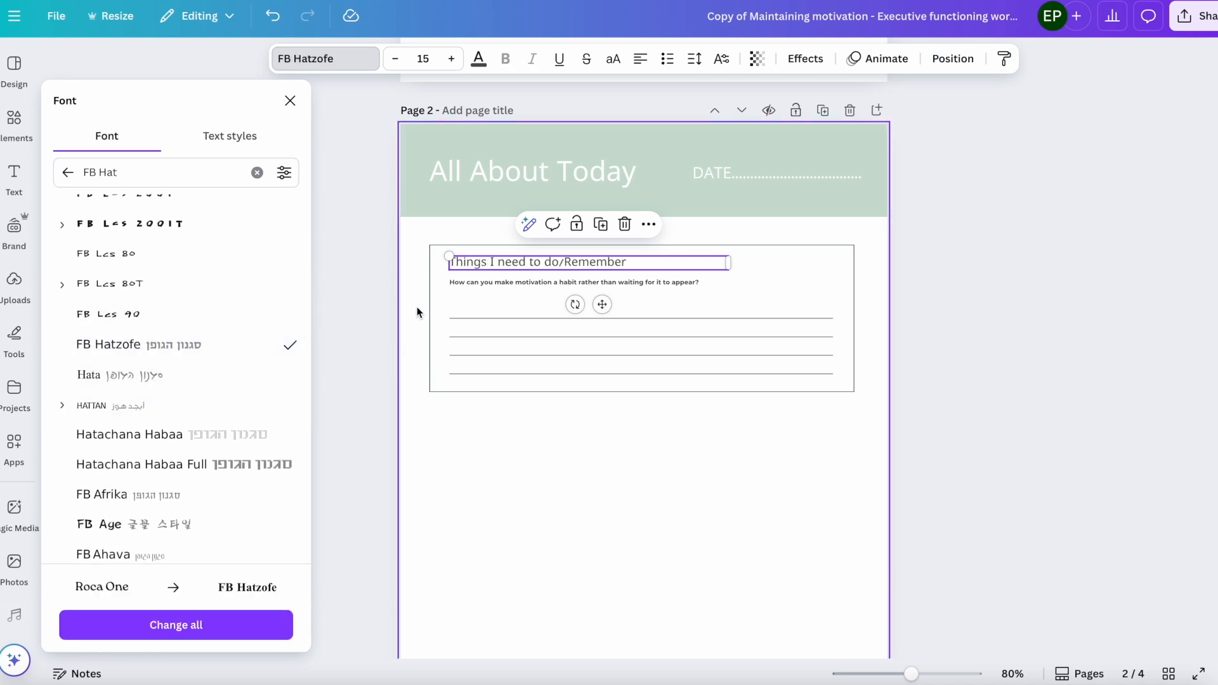
pyautogui.click(489, 280)
pyautogui.press('Delete')
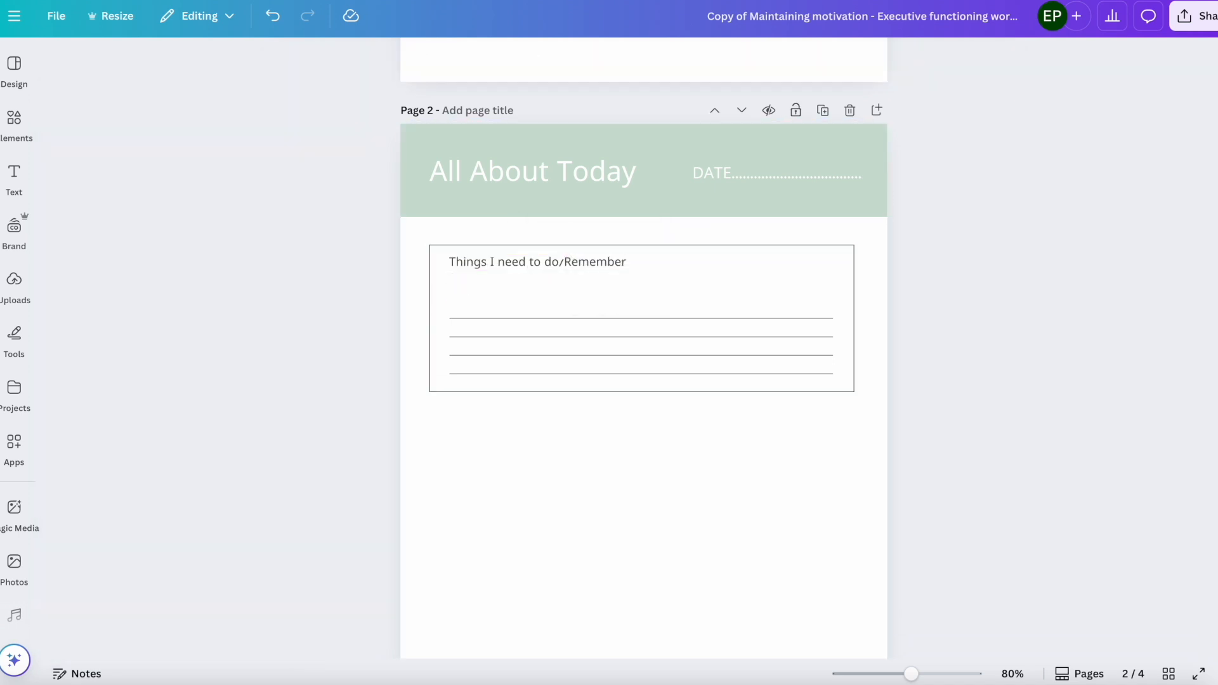
# Move the topmost writing line up beneath the heading and shorten it to about half its length.
pyautogui.click(478, 317)
pyautogui.moveTo(476, 318); pyautogui.dragTo(474, 285)
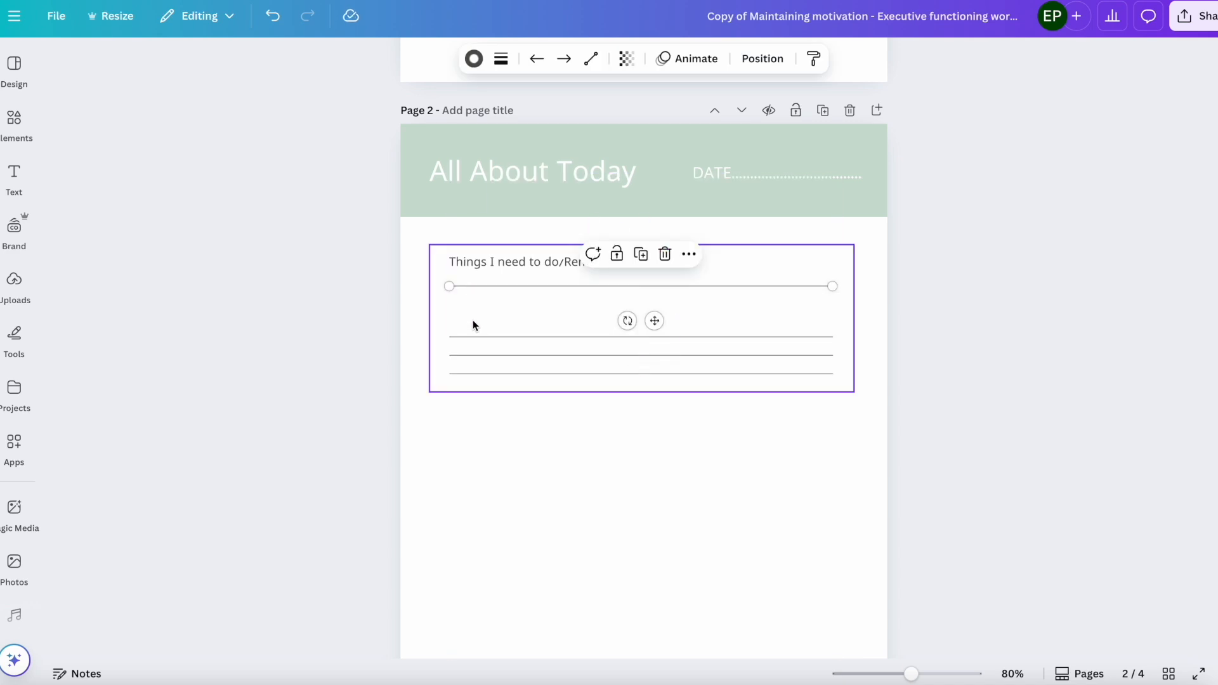
pyautogui.moveTo(832, 286); pyautogui.dragTo(642, 286)
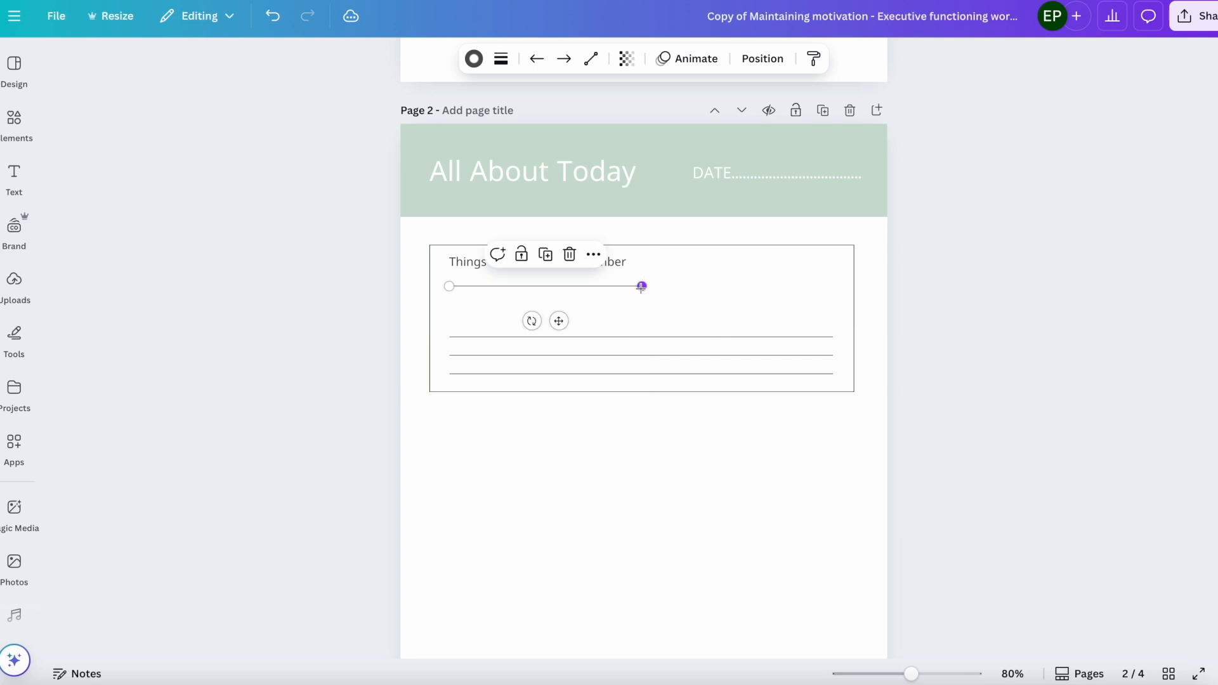
# Delete the three remaining full-width writing lines from the box.
pyautogui.click(501, 337)
pyautogui.press('Delete')
pyautogui.click(498, 356)
pyautogui.keyDown('shift'); pyautogui.click(493, 374); pyautogui.keyUp('shift')
pyautogui.press('Delete')
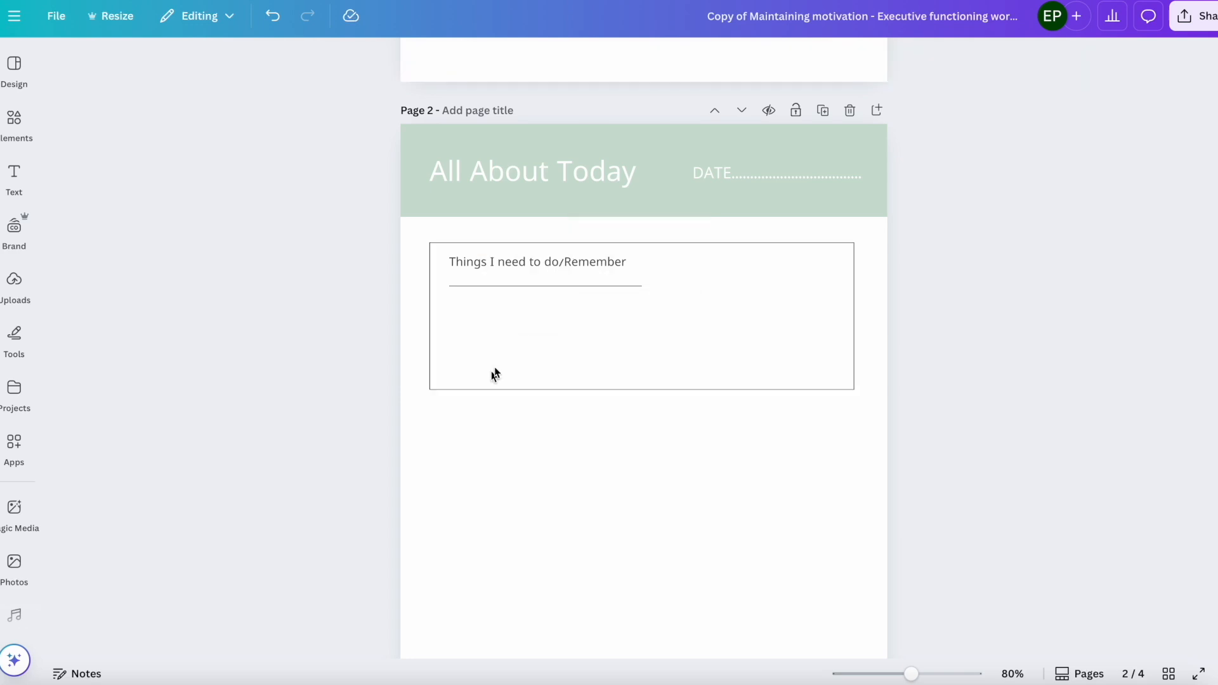
# Duplicate the short writing line and place the copy level with it in the right half of the box.
pyautogui.click(525, 286)
pyautogui.click(549, 257)
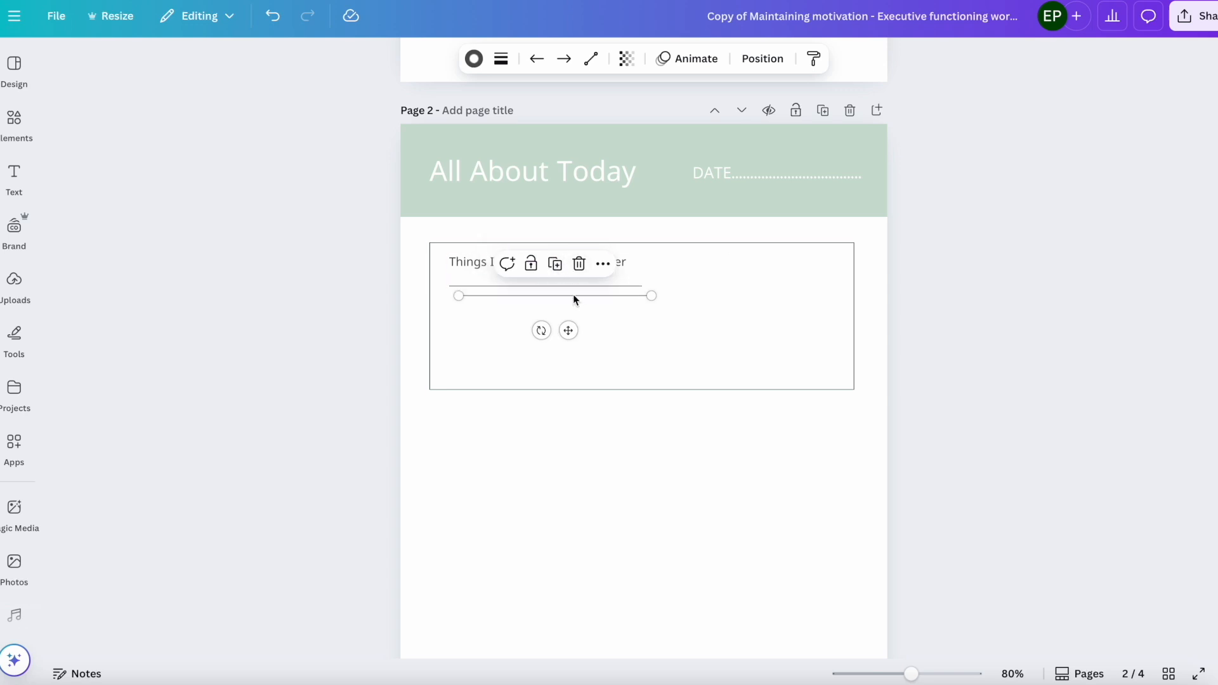
pyautogui.moveTo(577, 299); pyautogui.dragTo(637, 300)
pyautogui.moveTo(745, 293); pyautogui.dragTo(770, 293)
# Duplicate the right-hand line downward at even spacing to make a column of four lines.
pyautogui.click(748, 257)
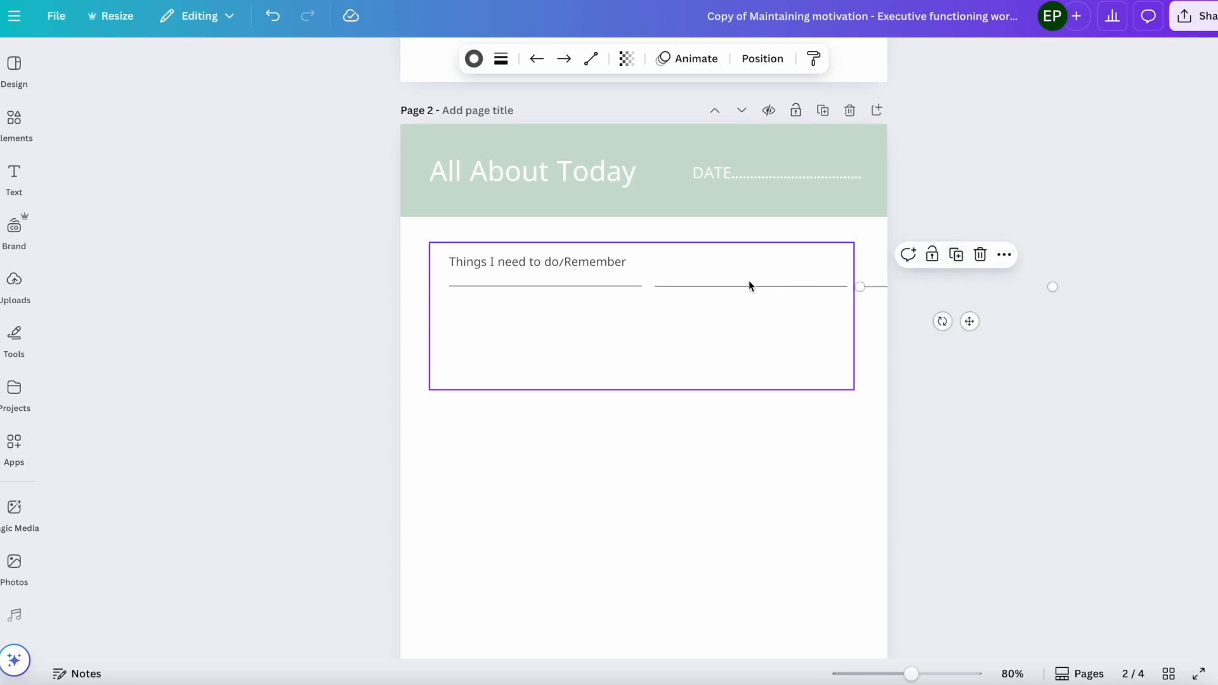
pyautogui.moveTo(875, 283); pyautogui.dragTo(666, 307)
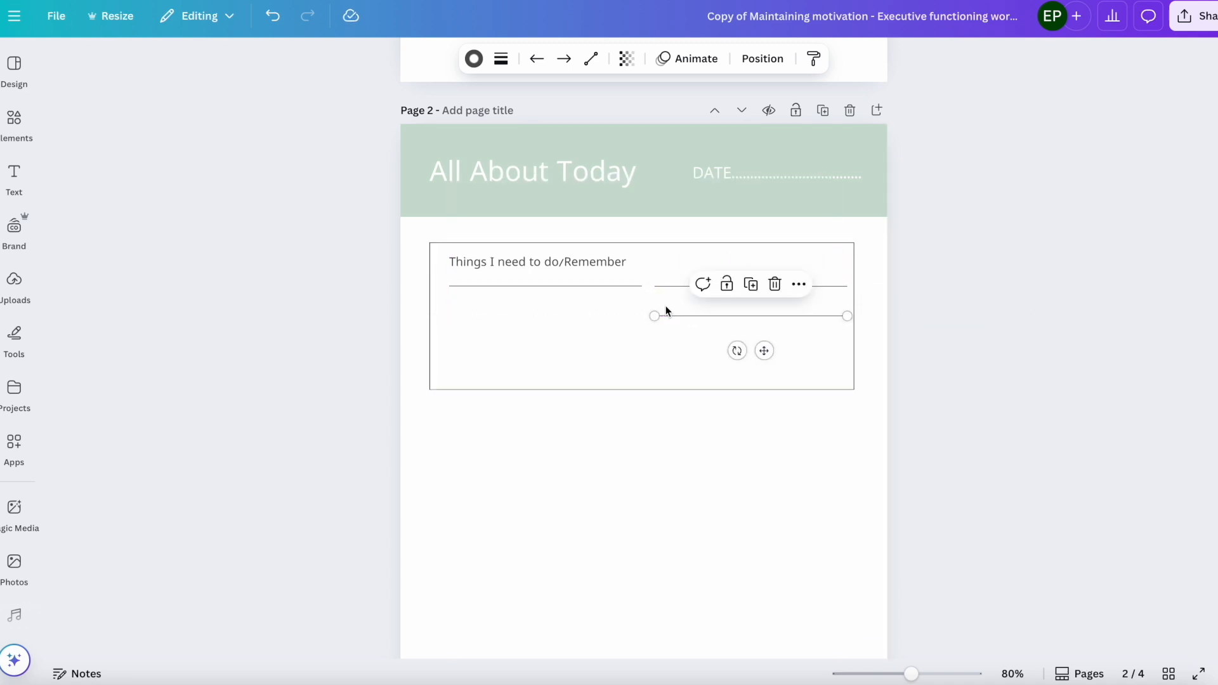
pyautogui.click(750, 283)
pyautogui.click(755, 315)
pyautogui.click(750, 343)
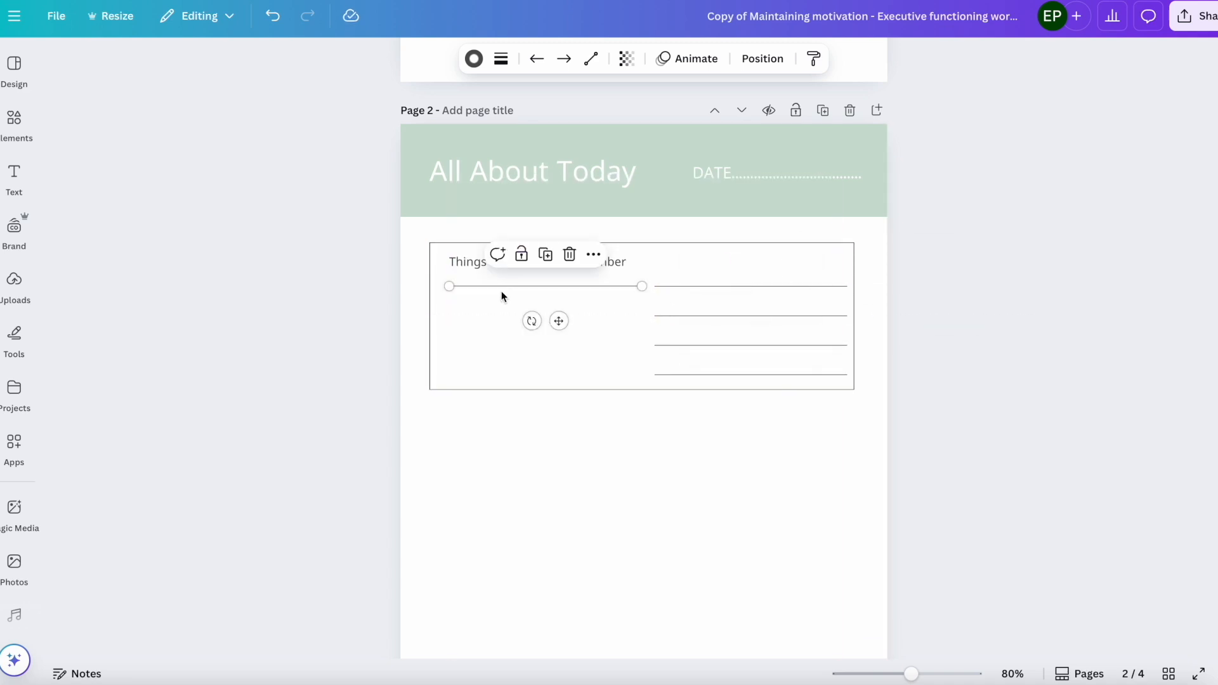
# Duplicate the left-hand line downward at even spacing to make a matching column of four lines.
pyautogui.moveTo(538, 301); pyautogui.dragTo(527, 321)
pyautogui.click(546, 285)
pyautogui.click(550, 317)
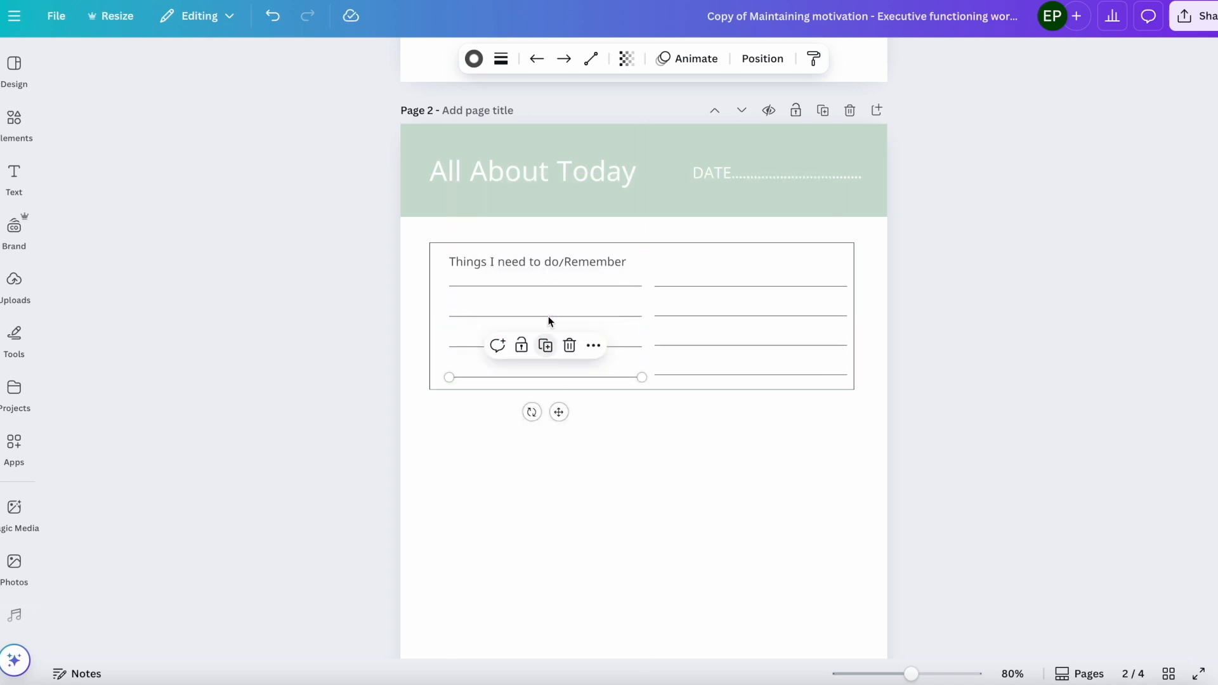
# Extend the box frame upward, raise the heading near its upper edge, and fit the lower edge just below the lines.
pyautogui.click(614, 387)
pyautogui.click(648, 249)
pyautogui.moveTo(644, 243); pyautogui.dragTo(644, 232)
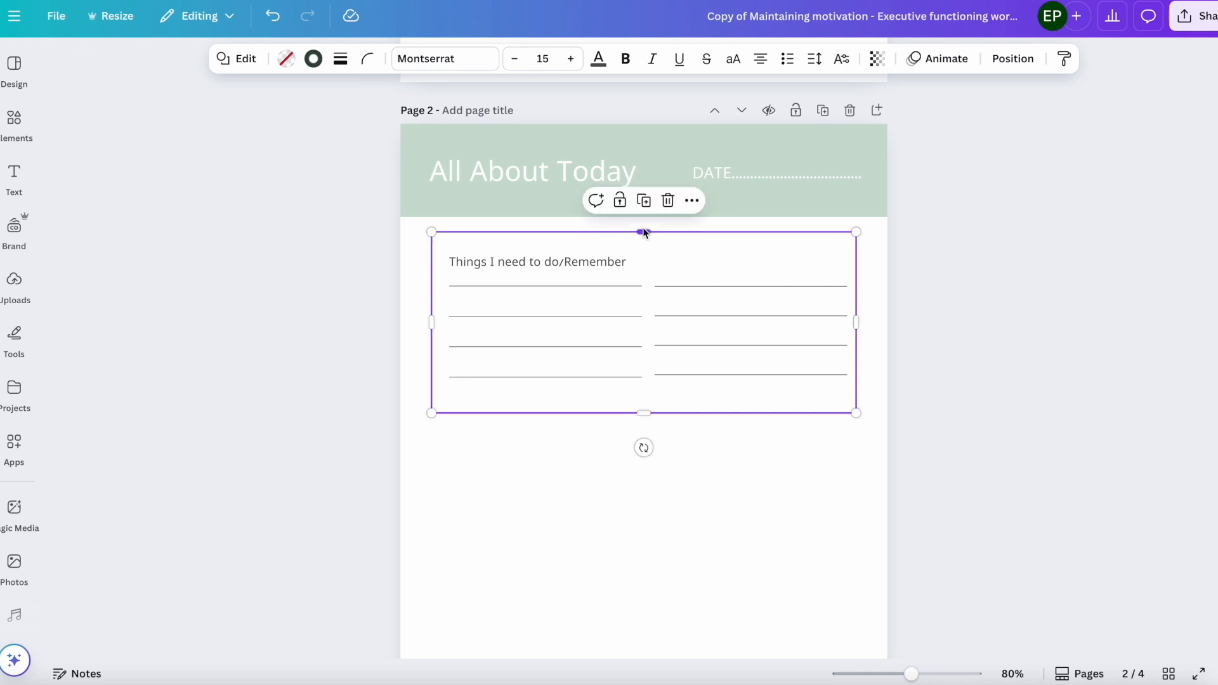
pyautogui.click(530, 260)
pyautogui.moveTo(530, 259); pyautogui.dragTo(533, 247)
pyautogui.click(641, 413)
pyautogui.moveTo(644, 413); pyautogui.dragTo(645, 385)
# Add a body text box in FB Hatzofe and replace its placeholder text with "1".
pyautogui.click(14, 178)
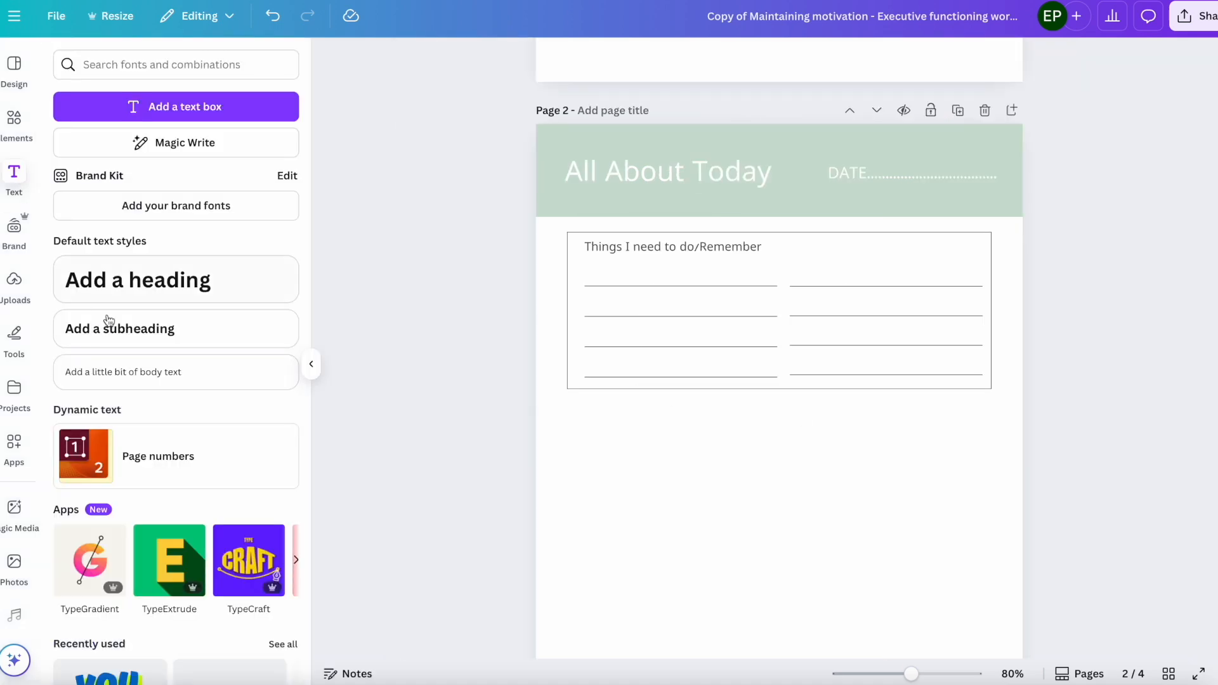
pyautogui.click(203, 372)
pyautogui.click(474, 63)
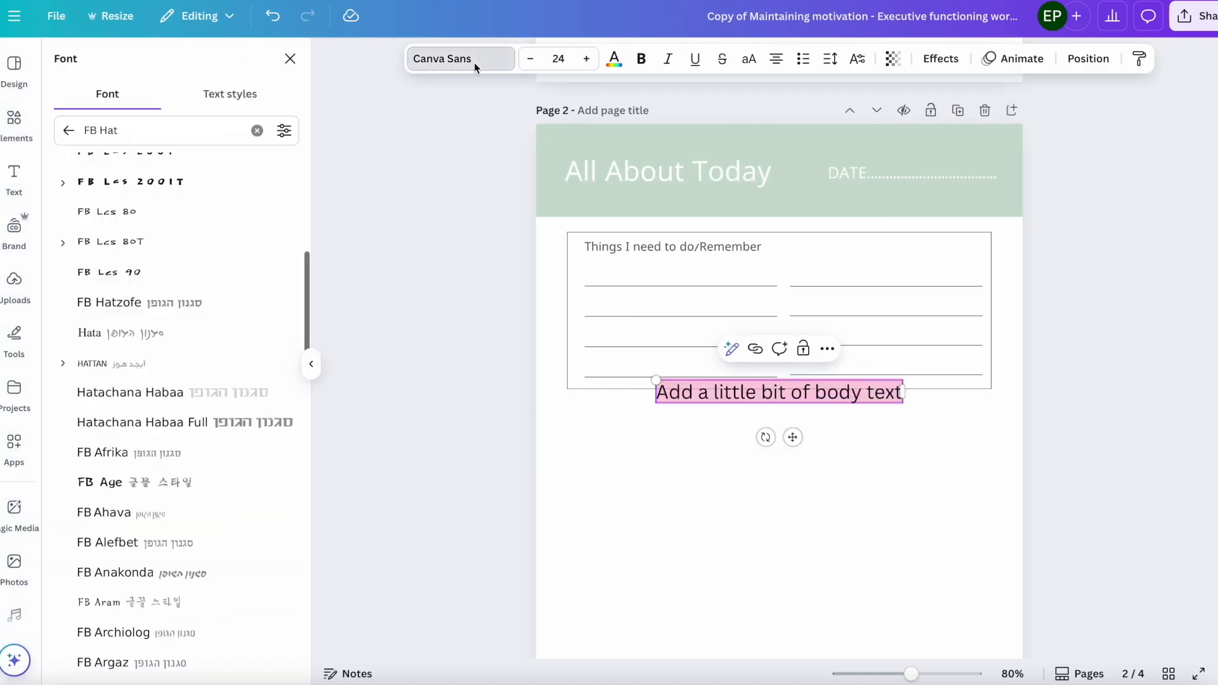
pyautogui.click(109, 302)
pyautogui.moveTo(716, 395); pyautogui.dragTo(579, 288)
pyautogui.doubleClick(701, 476)
pyautogui.write('1')
pyautogui.click(612, 509)
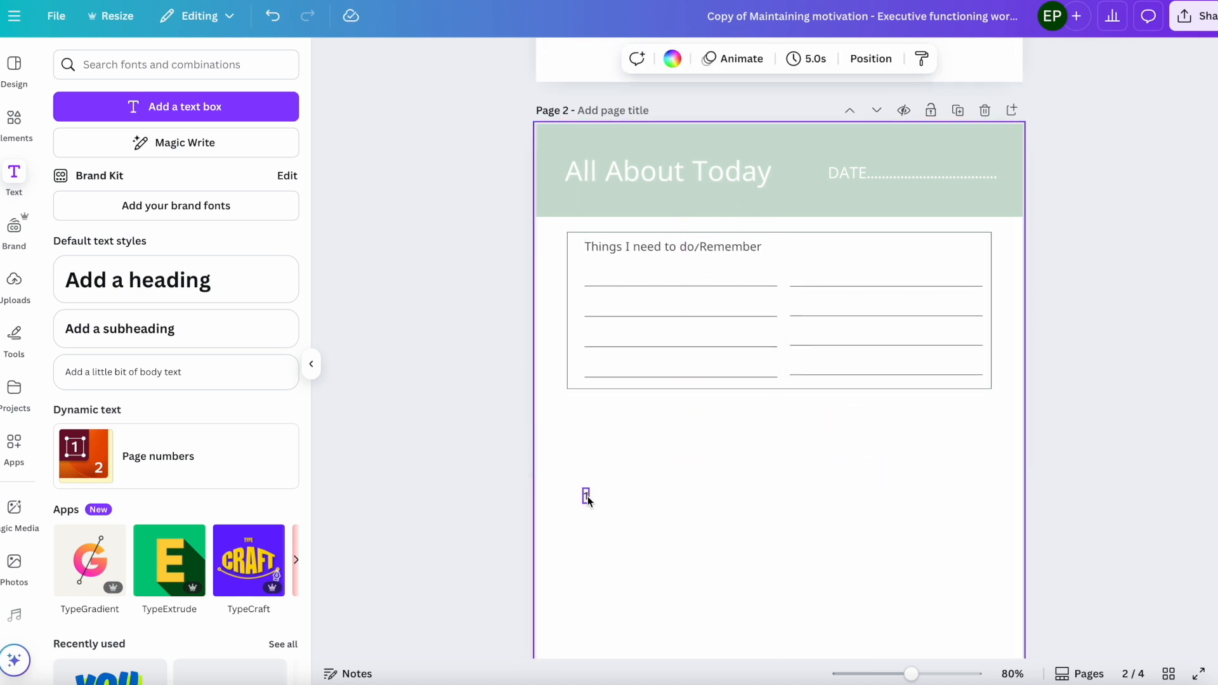
# Place the 1 beside the first left-hand line and duplicate it to number the column's other lines 2 to 4.
pyautogui.moveTo(587, 500); pyautogui.dragTo(787, 374)
pyautogui.hotkey('ctrl', 'd')
pyautogui.hotkey('ctrl', 'd')
pyautogui.hotkey('ctrl', 'd')
pyautogui.write('4')
pyautogui.click(614, 401)
# Duplicate the number label and place copies reading 5 and 6 beside the first two right-hand lines.
pyautogui.click(577, 377)
pyautogui.hotkey('ctrl', 'd')
pyautogui.doubleClick(790, 282)
pyautogui.write('5')
pyautogui.click(854, 603)
pyautogui.hotkey('ctrl', 'd')
pyautogui.click(816, 321)
pyautogui.doubleClick(786, 312)
# Duplicate the number label twice more and place copies reading 7 and 8 beside the last two right-hand lines.
pyautogui.click(818, 425)
pyautogui.hotkey('ctrl', 'd')
pyautogui.doubleClick(786, 341)
pyautogui.write('7')
pyautogui.click(784, 417)
pyautogui.hotkey('ctrl', 'd')
pyautogui.doubleClick(789, 370)
pyautogui.write('8')
pyautogui.click(843, 541)
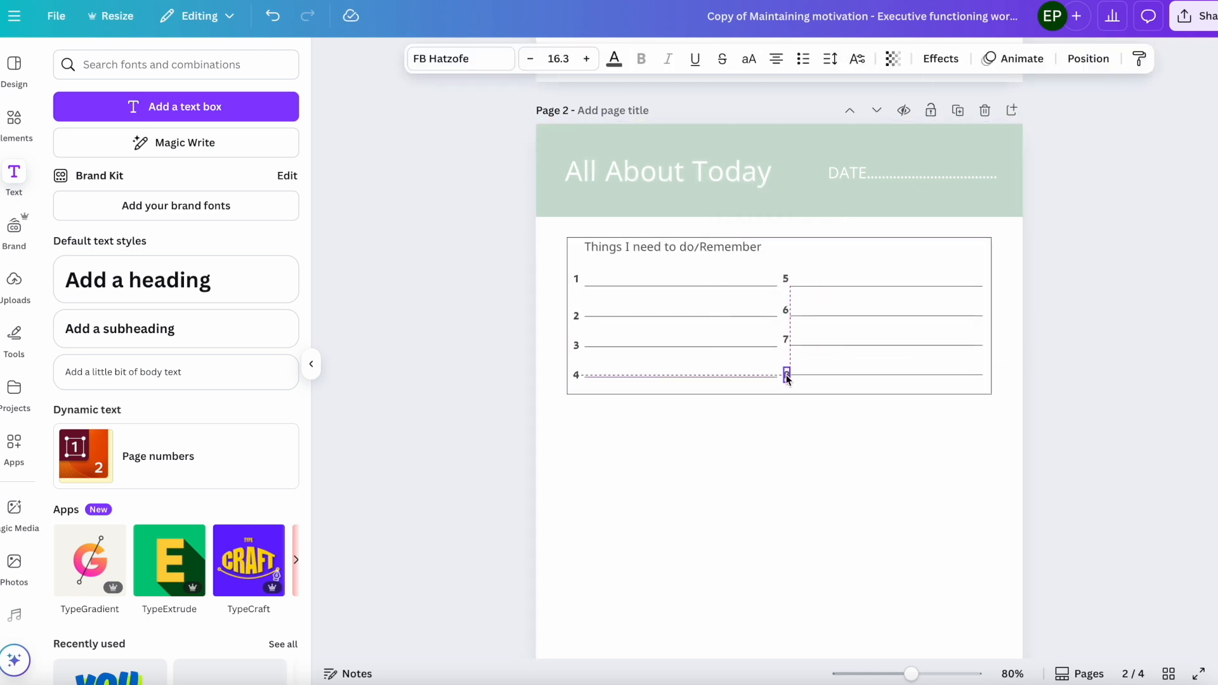
# Scale the whole "Things I need to do/Remember" section down to about three quarters of its size, near the page's left margin.
pyautogui.click(1093, 379)
pyautogui.moveTo(1091, 378); pyautogui.dragTo(550, 196)
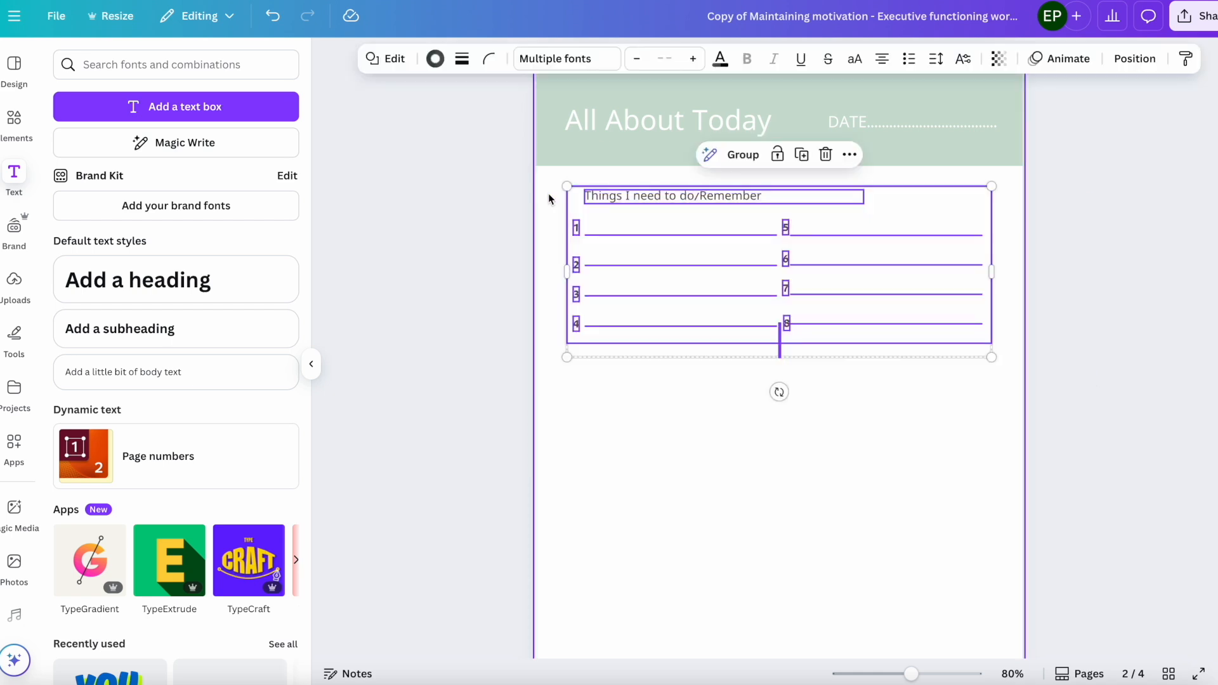
pyautogui.moveTo(991, 358); pyautogui.dragTo(874, 331)
pyautogui.click(863, 333)
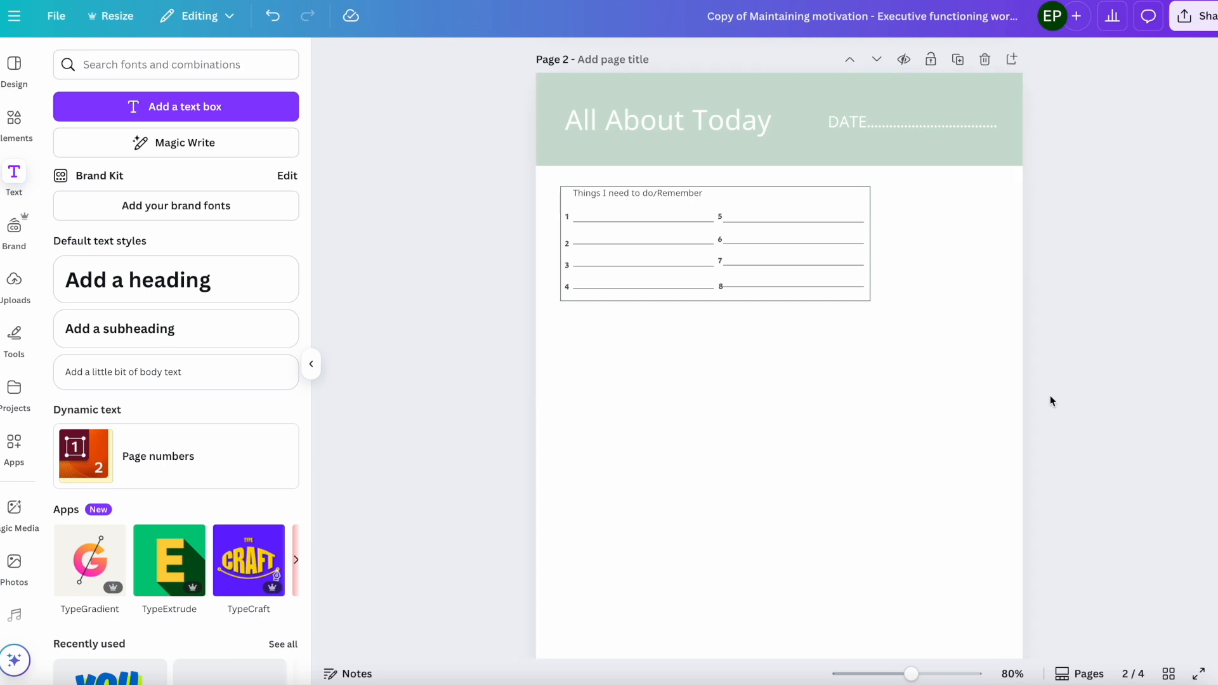
# Check the notes document for the food section, then copy the beige background block from page 1 onto page 2.
pyautogui.click(1152, 683)
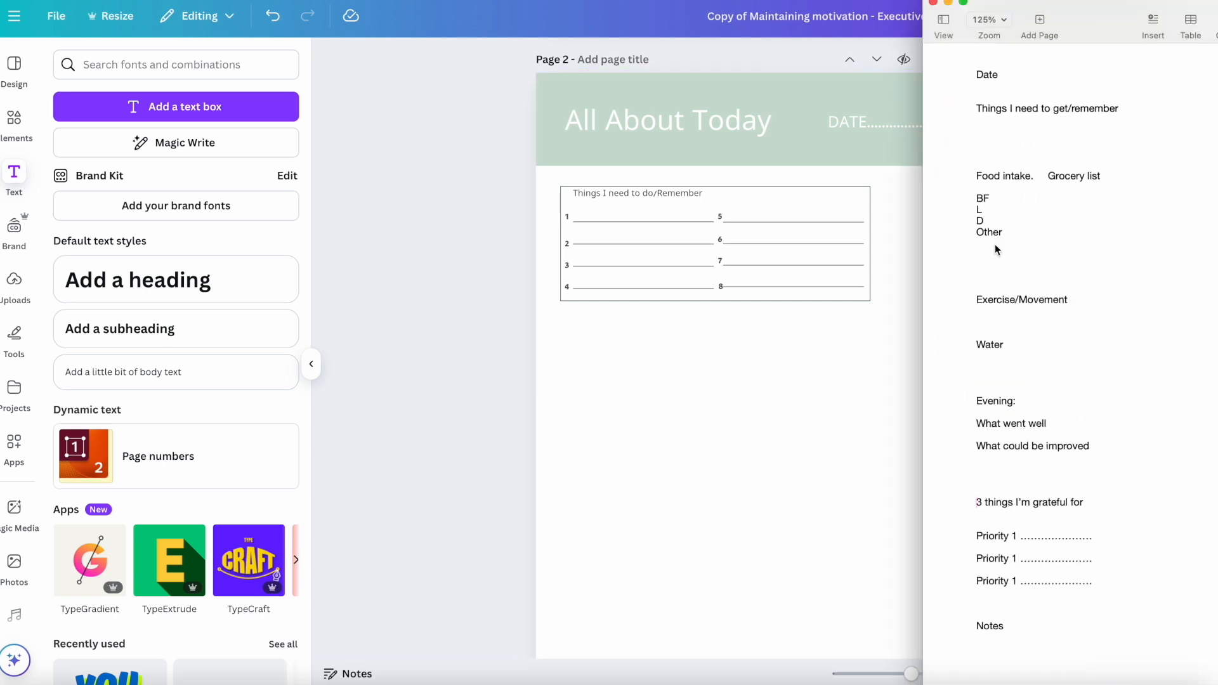
pyautogui.click(950, 4)
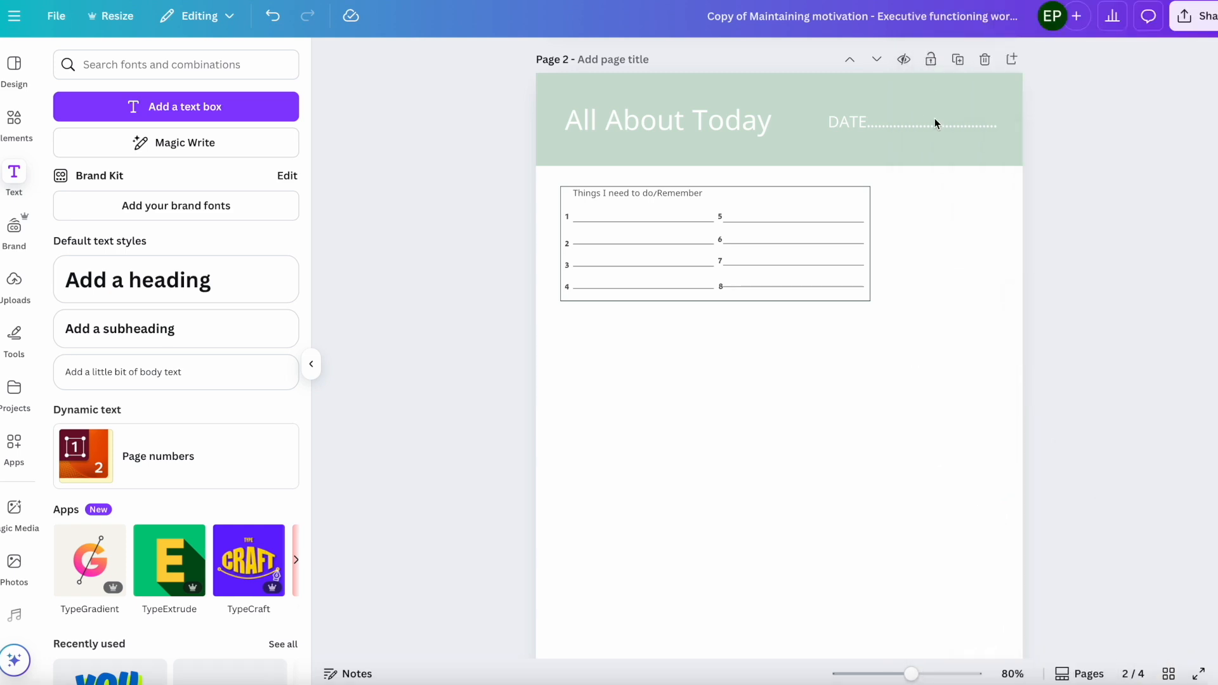
pyautogui.scroll(8, 791, 380)
pyautogui.scroll(2, 791, 385)
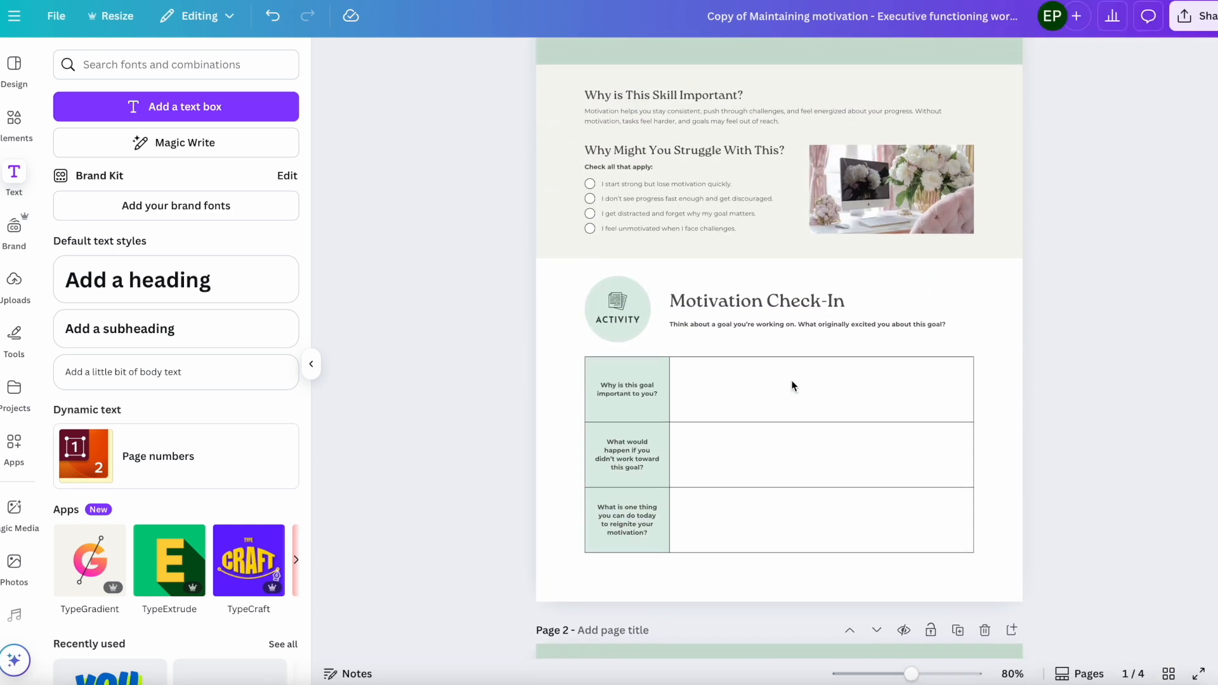
pyautogui.click(986, 87)
pyautogui.scroll(-12, 985, 88)
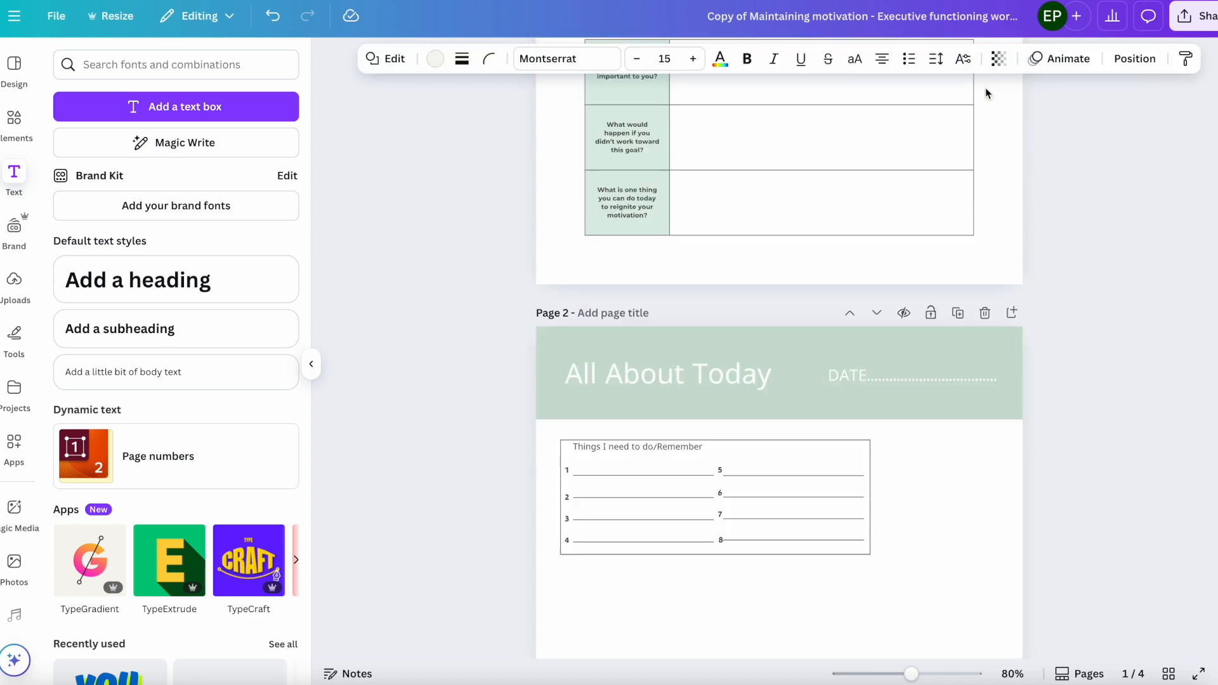
pyautogui.click(747, 290)
pyautogui.hotkey('ctrl', 'v')
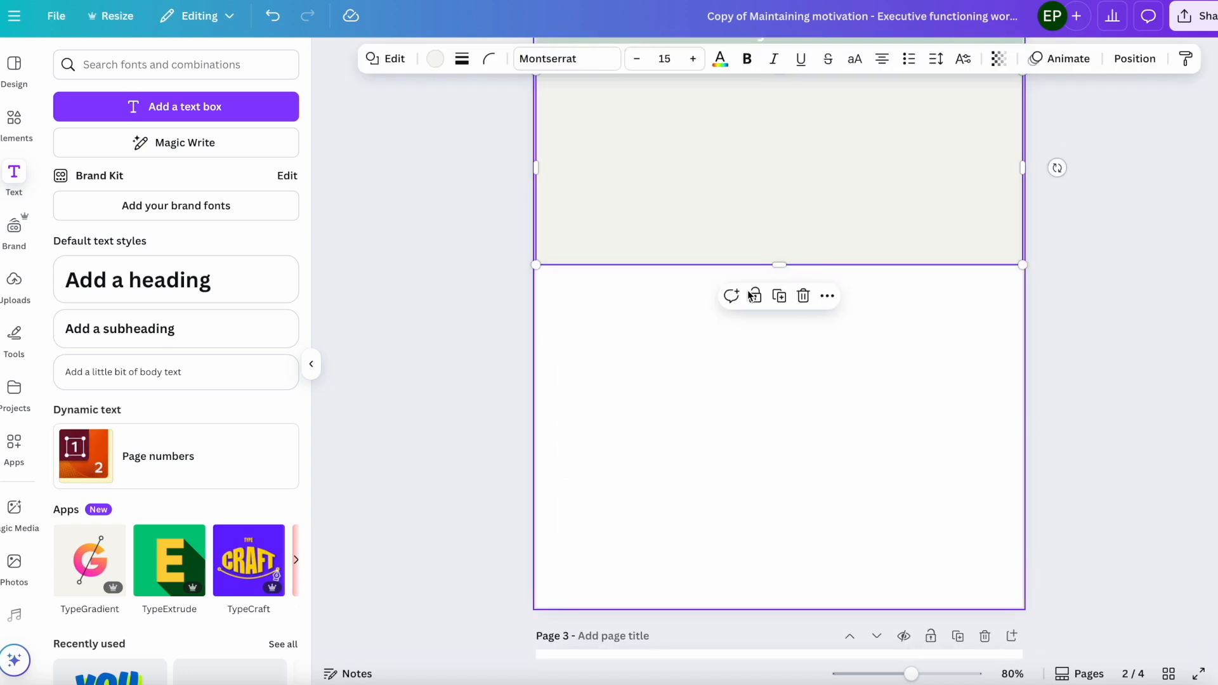
# Resize the beige block to the width of the "Things I need to do/Remember" box and place it directly underneath.
pyautogui.moveTo(778, 212); pyautogui.dragTo(801, 326)
pyautogui.moveTo(1047, 222); pyautogui.dragTo(870, 283)
pyautogui.moveTo(779, 354); pyautogui.dragTo(775, 283)
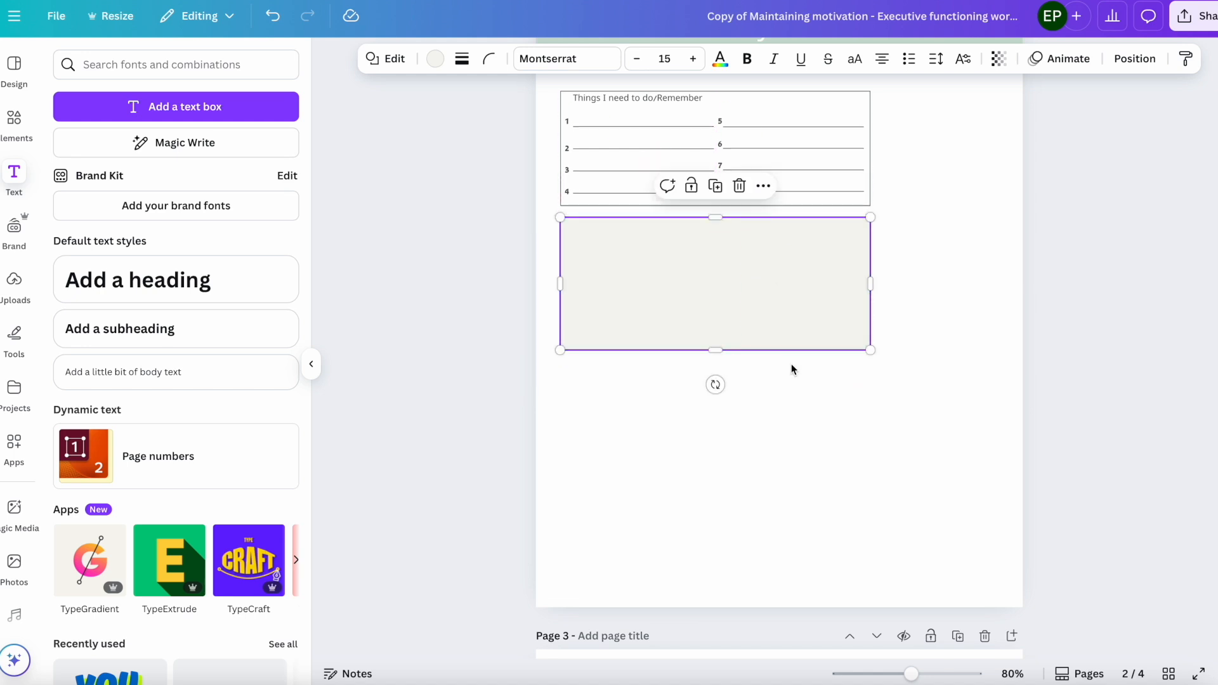
pyautogui.click(812, 454)
# Duplicate the "Things I need to do/Remember" heading into the top of the beige block and retitle it "Food Intake".
pyautogui.scroll(1, 813, 454)
pyautogui.click(613, 180)
pyautogui.click(682, 153)
pyautogui.click(711, 379)
pyautogui.moveTo(682, 191); pyautogui.dragTo(666, 315)
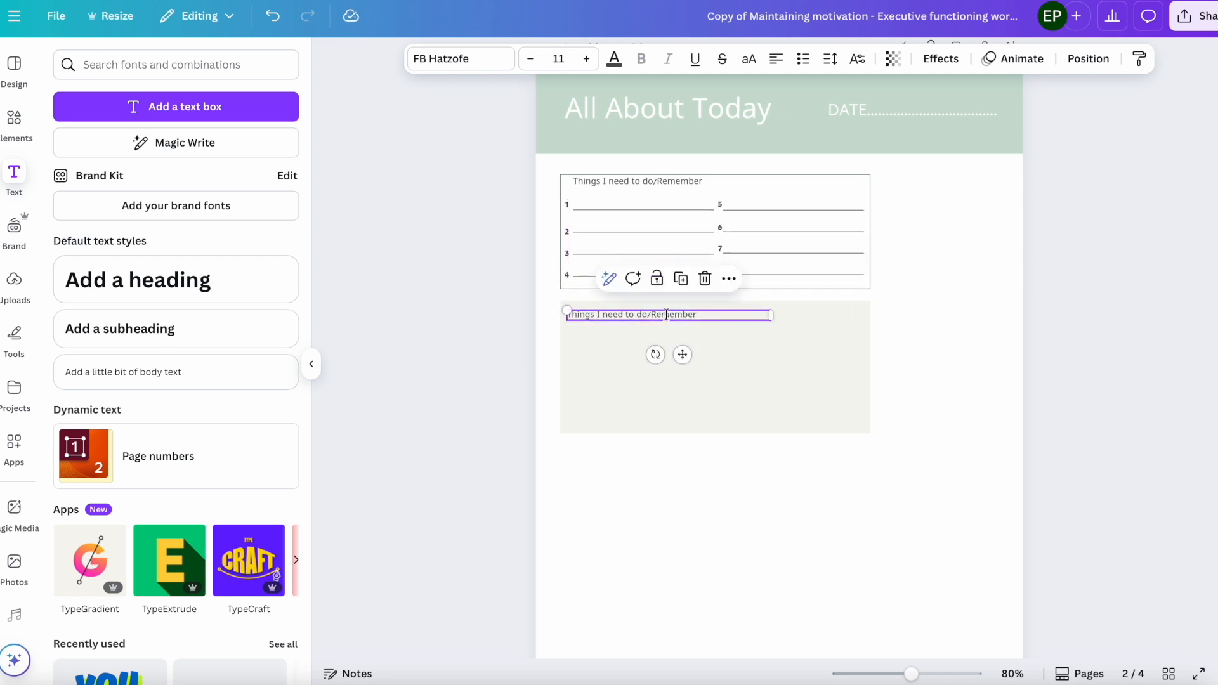
pyautogui.moveTo(914, 674); pyautogui.dragTo(923, 675)
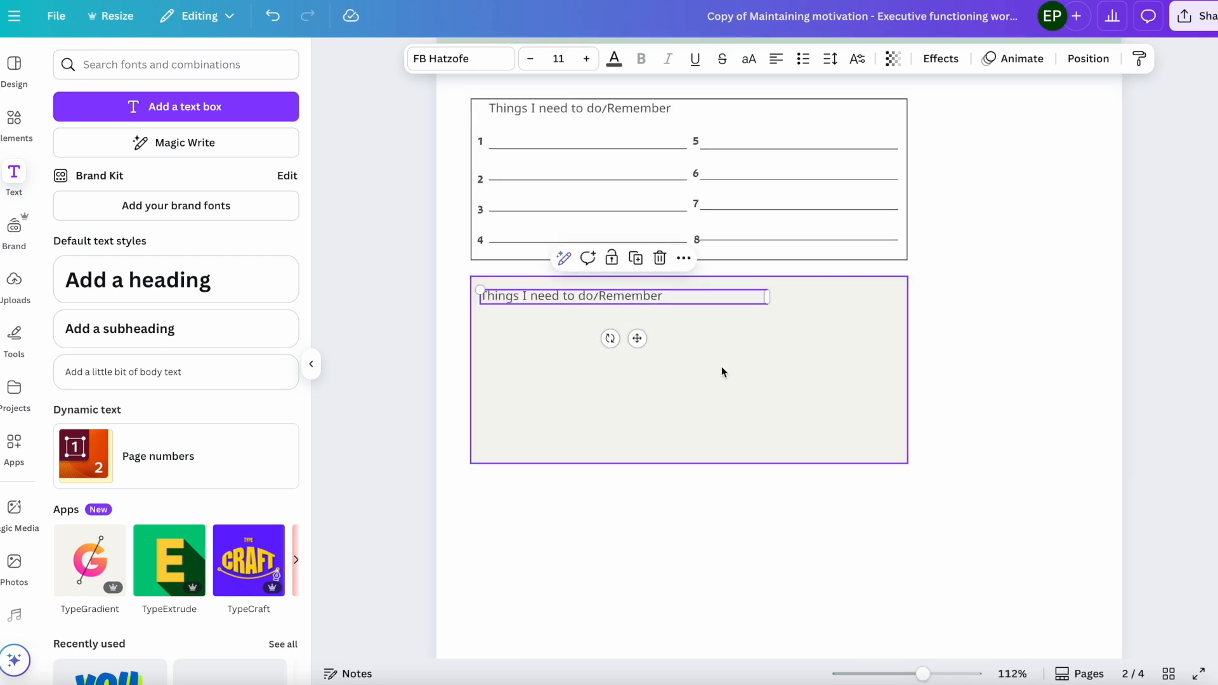
pyautogui.tripleClick(671, 296)
pyautogui.write('Food Inta')
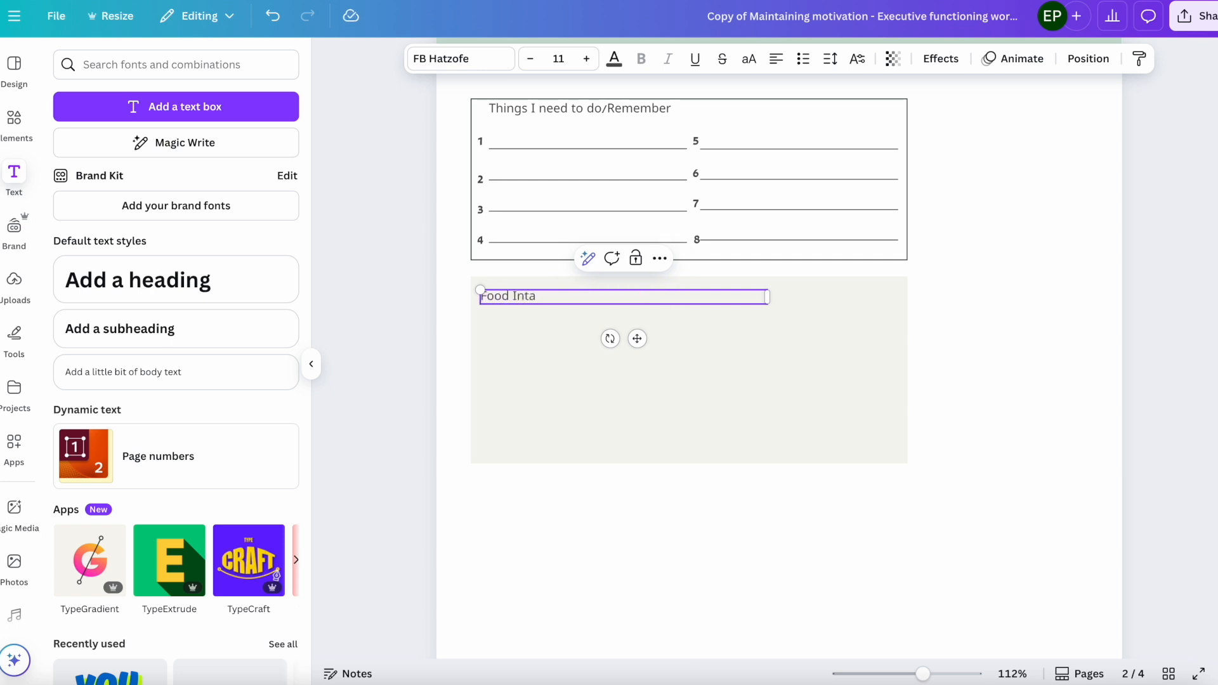
pyautogui.moveTo(501, 296); pyautogui.dragTo(511, 296)
# Duplicate the Food Intake heading below itself, change the copy to "Breakfast" and try the FB Ahava and FB Anakonda fonts on it.
pyautogui.press('super+d')
pyautogui.write('Breakfast')
pyautogui.press('super+a')
pyautogui.click(461, 58)
pyautogui.click(167, 131)
pyautogui.write('FB Hatz')
pyautogui.scroll(-4, 135, 356)
pyautogui.click(134, 348)
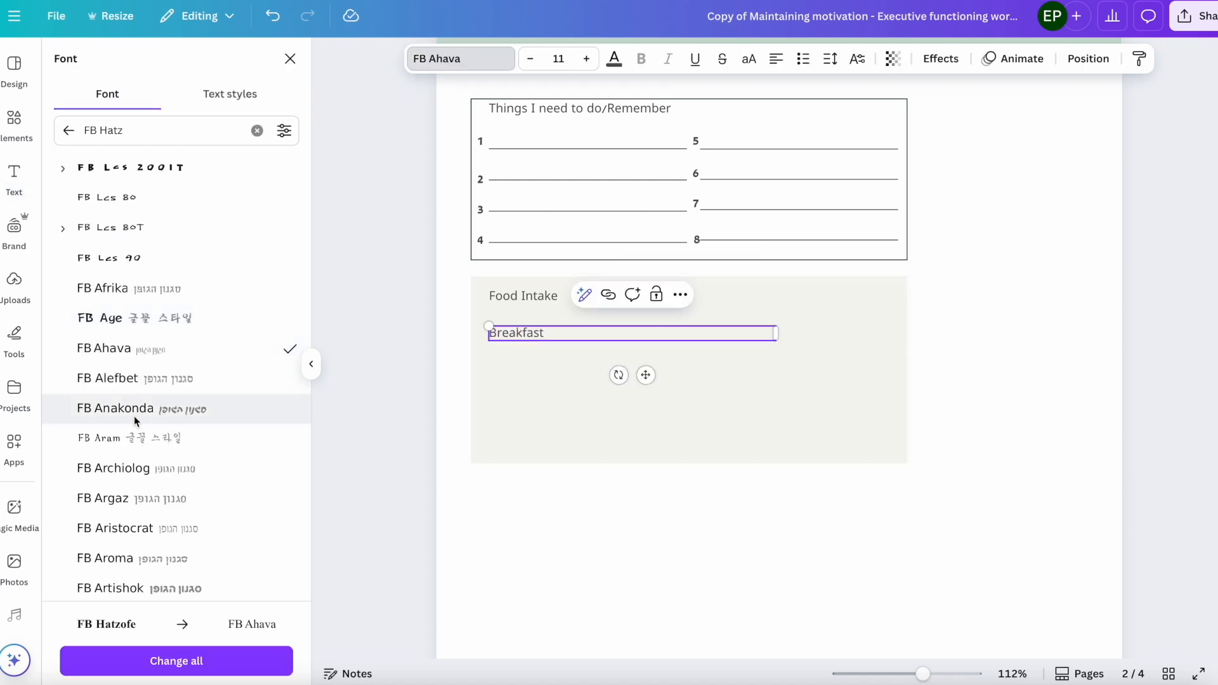
pyautogui.click(135, 409)
# Restyle the Breakfast label in a different font, bold and slightly smaller than the section heading.
pyautogui.click(527, 333)
pyautogui.click(461, 59)
pyautogui.click(121, 252)
pyautogui.click(642, 58)
pyautogui.click(531, 58)
# Duplicate the Breakfast label to make "Lunch", "Dinner" and "Other" labels spaced evenly down the beige block.
pyautogui.press('super+d')
pyautogui.moveTo(601, 335); pyautogui.dragTo(593, 361)
pyautogui.write('Lunch')
pyautogui.press('super+d')
pyautogui.write('Dinner')
pyautogui.moveTo(531, 465); pyautogui.dragTo(528, 476)
pyautogui.write('Other')
# Duplicate the Food Intake heading as a centred "Grocery List" heading in the block's right-hand part, beside a vertical divider line.
pyautogui.moveTo(526, 296); pyautogui.dragTo(810, 302)
pyautogui.press('super+d')
pyautogui.write('Grocery List')
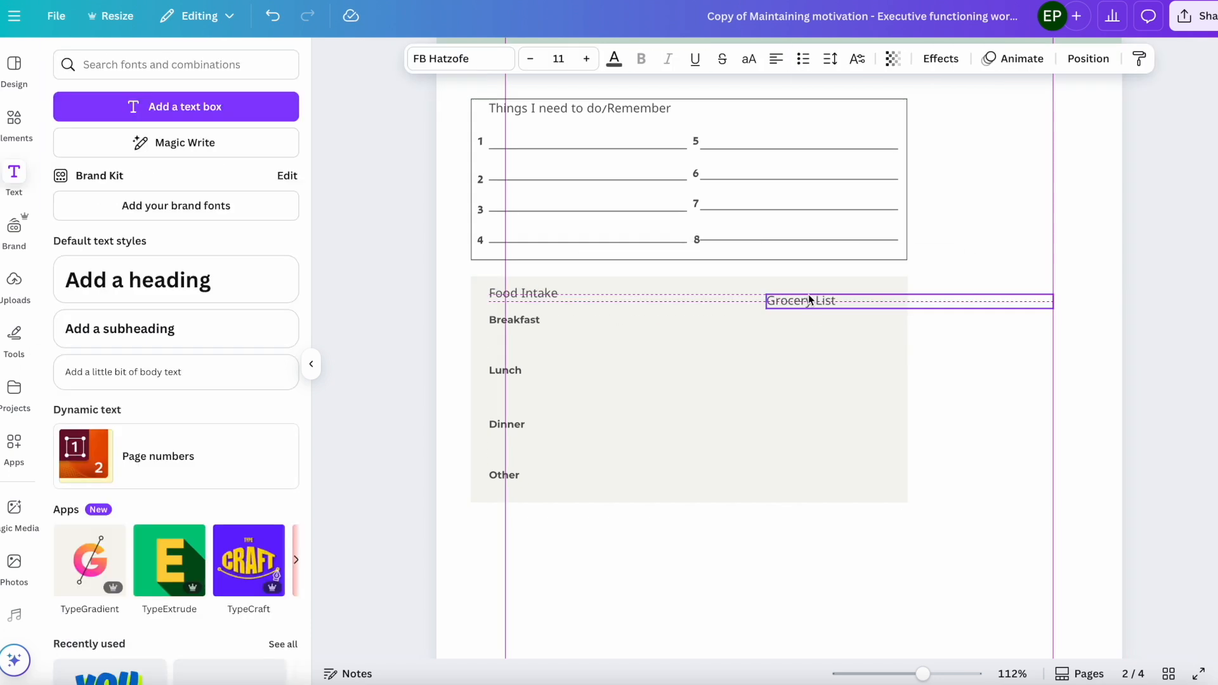
pyautogui.moveTo(698, 241); pyautogui.dragTo(696, 242)
pyautogui.moveTo(748, 356); pyautogui.dragTo(737, 425)
pyautogui.moveTo(800, 301); pyautogui.dragTo(823, 300)
pyautogui.click(775, 58)
pyautogui.moveTo(955, 300); pyautogui.dragTo(846, 293)
# Stretch the vertical divider to the full height of the beige block and fine-tune the positions of the labels and Grocery List heading.
pyautogui.moveTo(514, 319); pyautogui.dragTo(513, 304)
pyautogui.moveTo(737, 489); pyautogui.dragTo(737, 470)
pyautogui.moveTo(738, 352); pyautogui.dragTo(737, 357)
pyautogui.moveTo(513, 304); pyautogui.dragTo(514, 313)
pyautogui.click(989, 492)
pyautogui.moveTo(737, 299); pyautogui.dragTo(737, 276)
pyautogui.moveTo(737, 475); pyautogui.dragTo(736, 502)
pyautogui.moveTo(737, 397); pyautogui.dragTo(742, 397)
pyautogui.moveTo(824, 293); pyautogui.dragTo(831, 293)
pyautogui.click(1039, 454)
# Select the whole food and grocery section and nudge it slightly into line with the box above.
pyautogui.scroll(1, 965, 376)
pyautogui.moveTo(974, 537); pyautogui.dragTo(445, 283)
pyautogui.moveTo(691, 397); pyautogui.dragTo(687, 398)
pyautogui.click(886, 579)
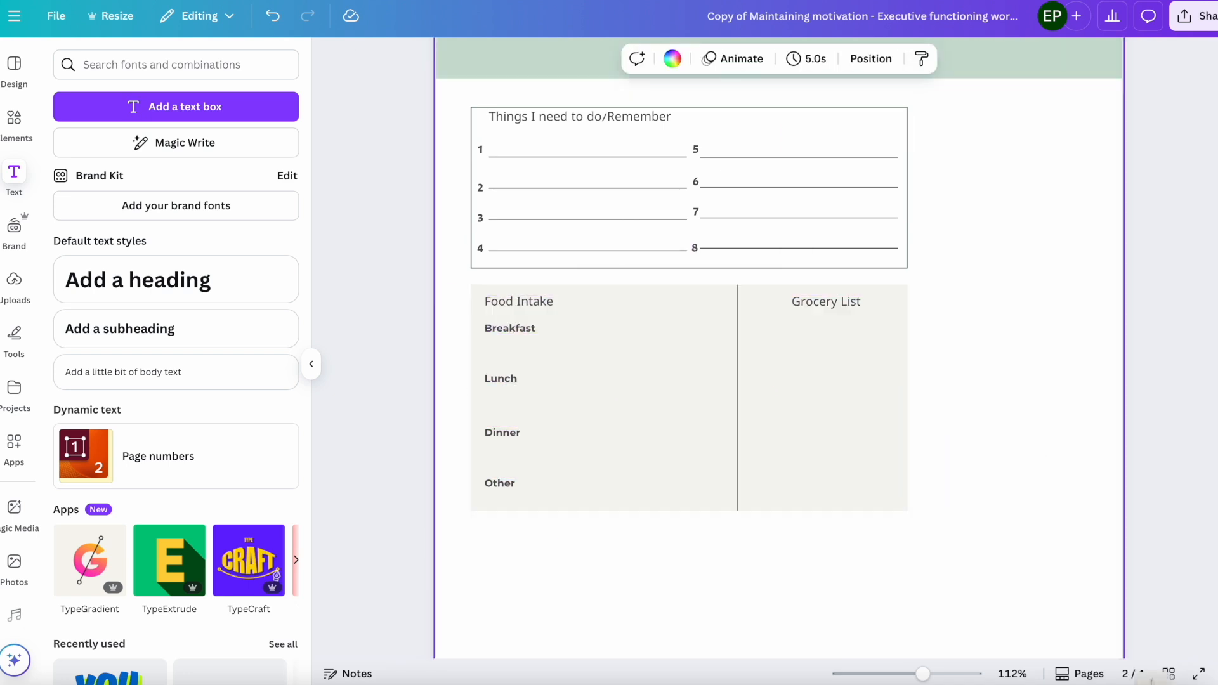
# Check the notes, then duplicate the outlined top box, narrowing the copy to about 2.3 wide in the space right of the original.
pyautogui.click(1150, 682)
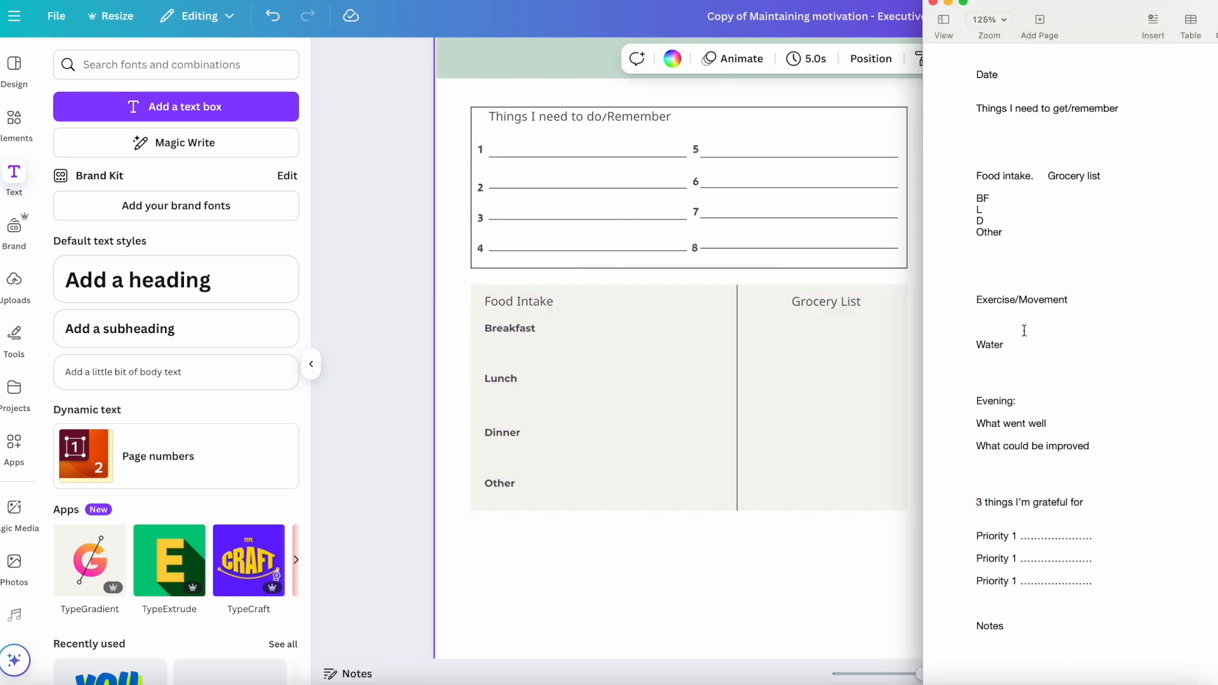
pyautogui.click(950, 2)
pyautogui.click(814, 113)
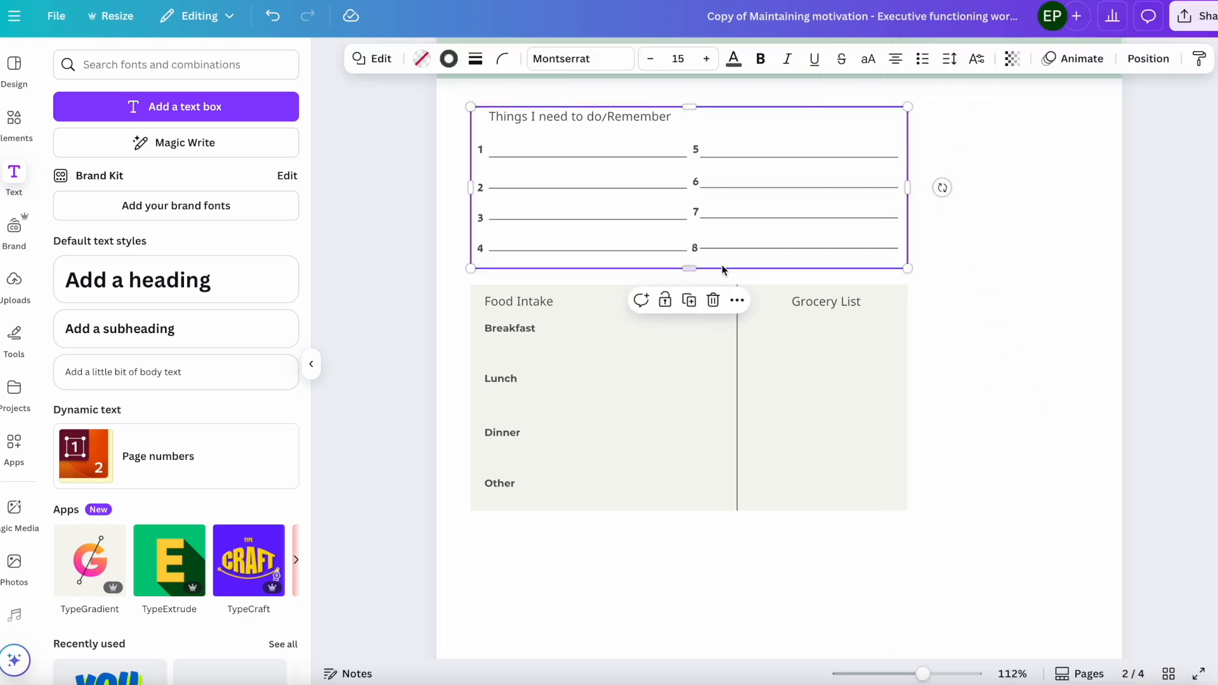
pyautogui.click(689, 300)
pyautogui.moveTo(805, 214); pyautogui.dragTo(1136, 202)
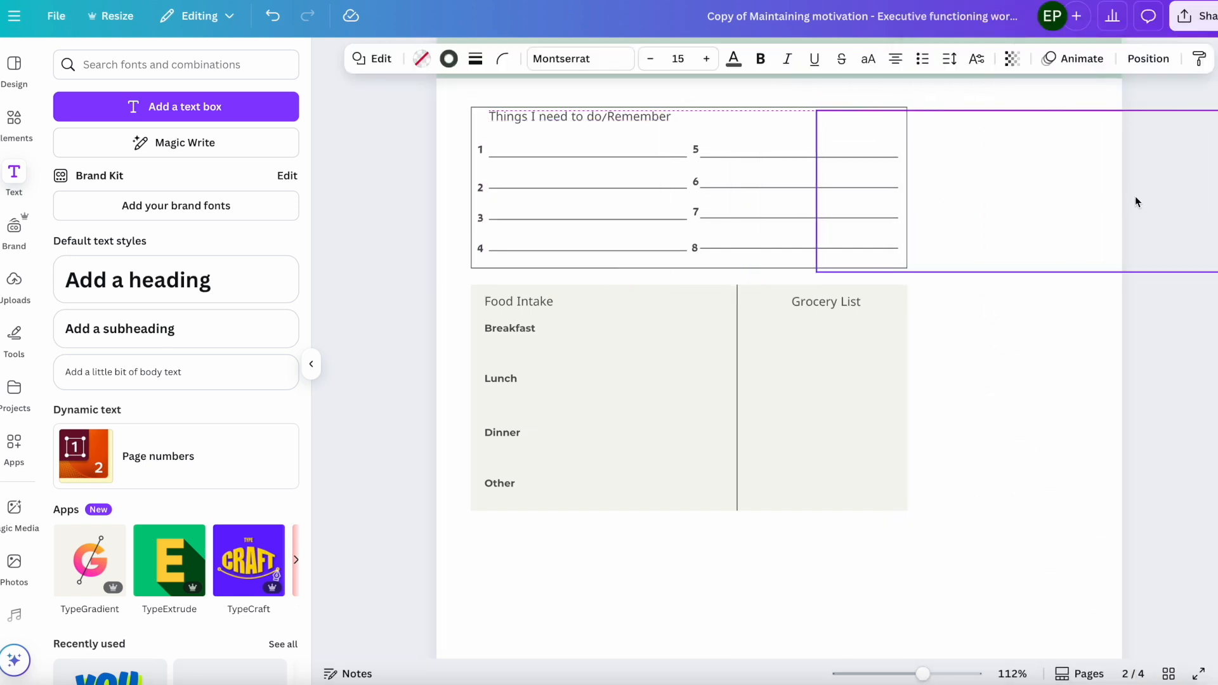
pyautogui.hscroll(1, 1161, 206)
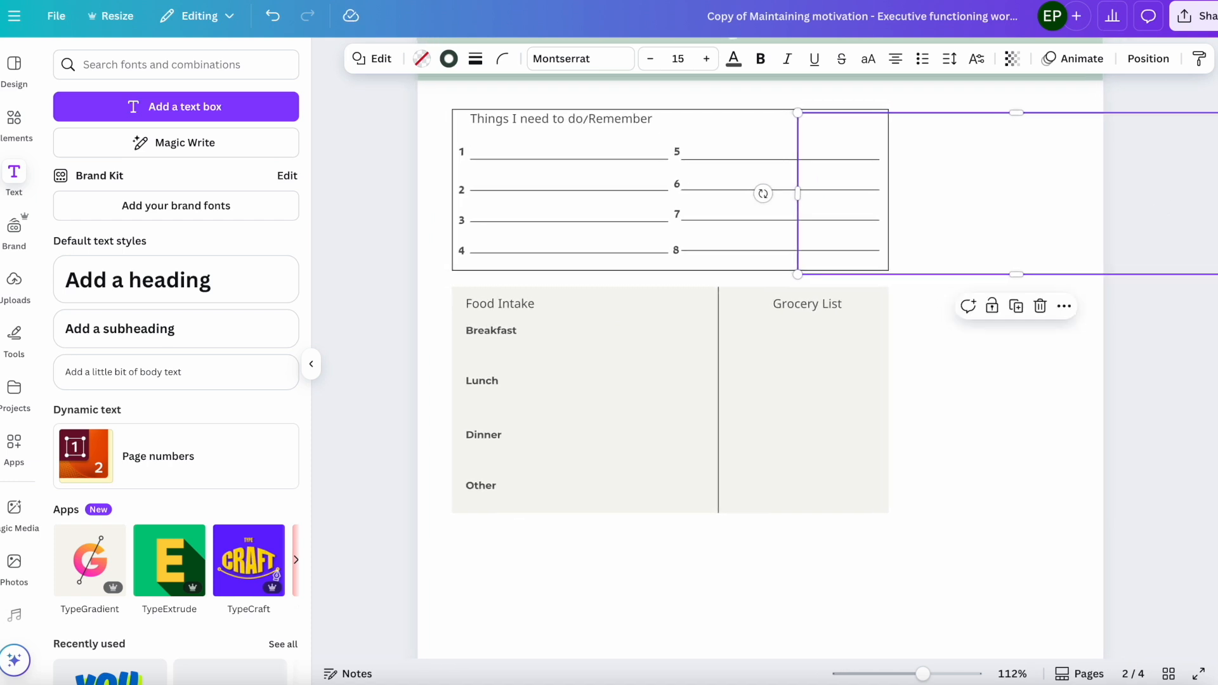
pyautogui.moveTo(1217, 195); pyautogui.dragTo(1066, 201)
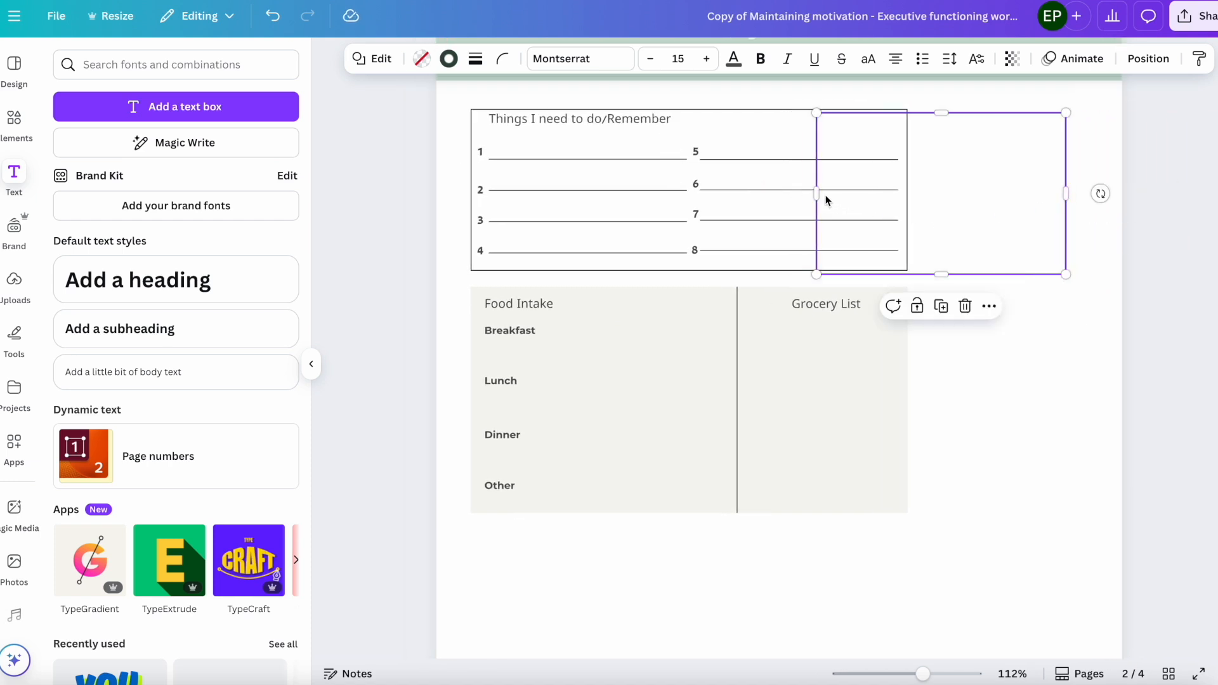
pyautogui.moveTo(818, 194); pyautogui.dragTo(928, 194)
pyautogui.moveTo(1066, 194); pyautogui.dragTo(1112, 190)
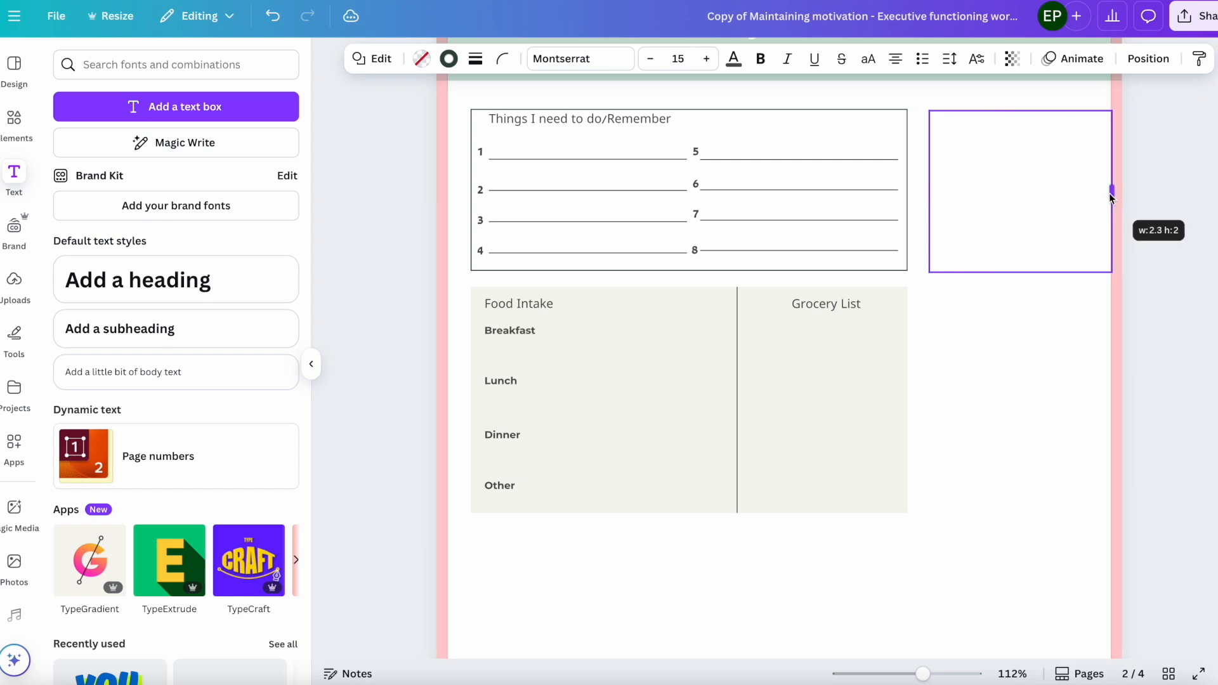
# Duplicate the "Things I need to do/Remember" heading, retitle the copy "Water" and place it inside the new box's top-left corner.
pyautogui.click(656, 120)
pyautogui.click(647, 158)
pyautogui.click(965, 362)
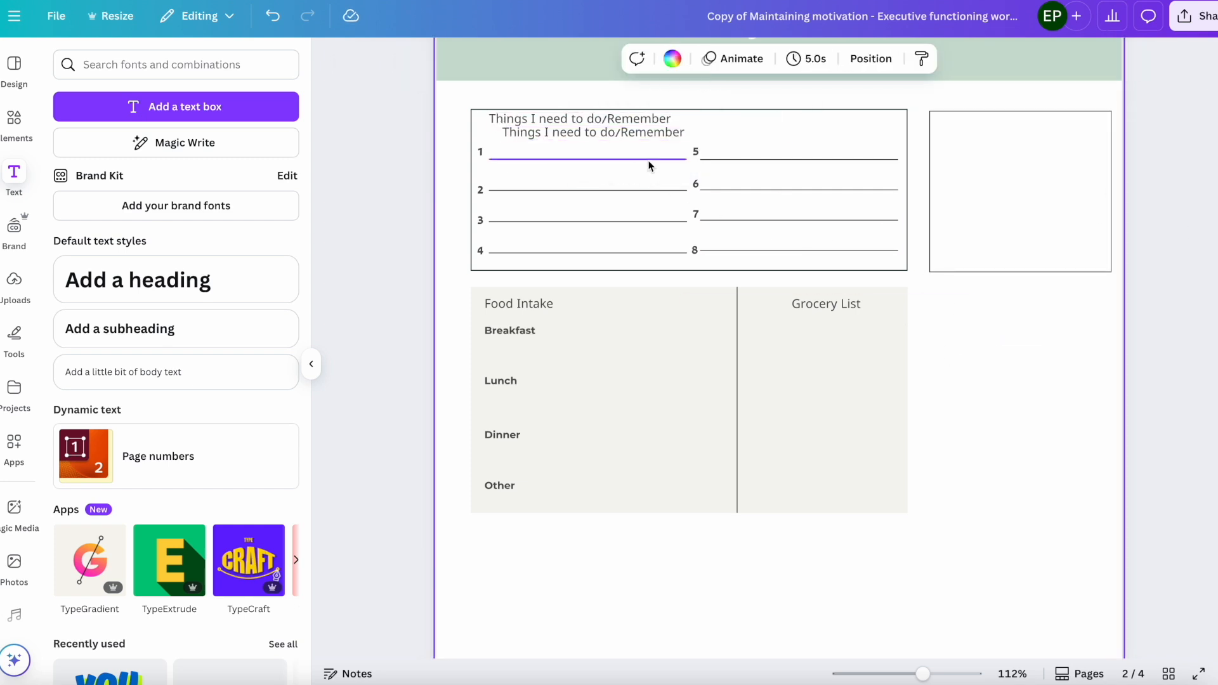
pyautogui.moveTo(632, 136); pyautogui.dragTo(1048, 127)
pyautogui.doubleClick(1048, 127)
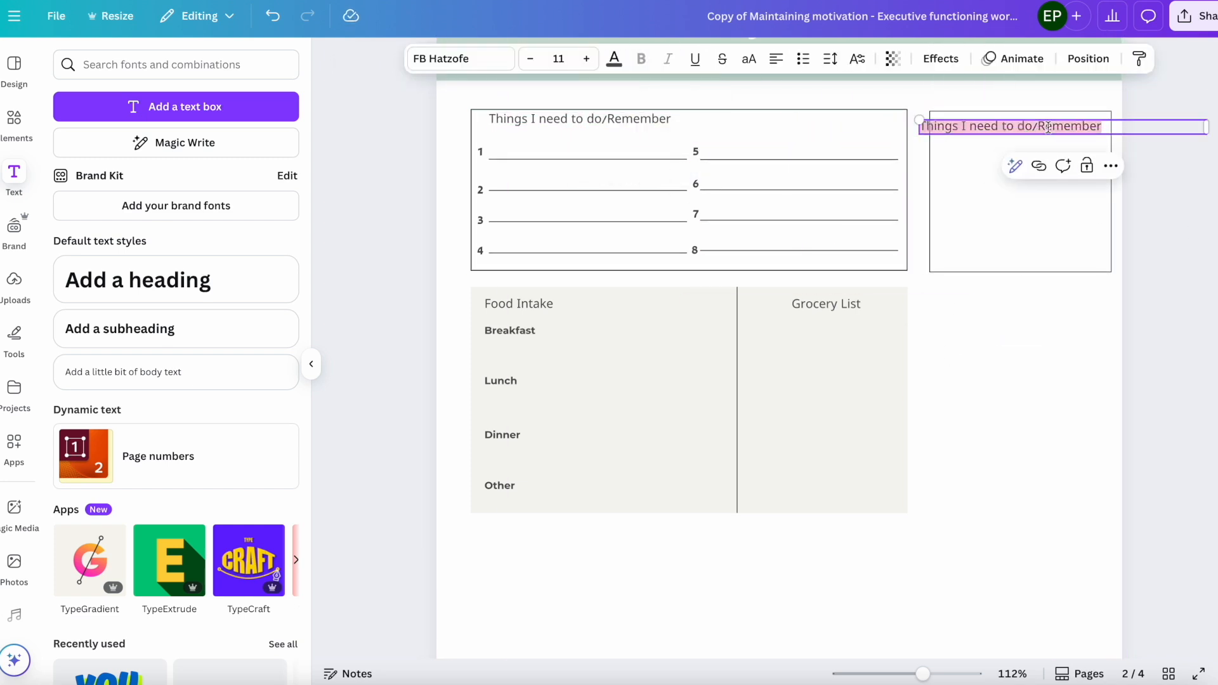
pyautogui.write('Water')
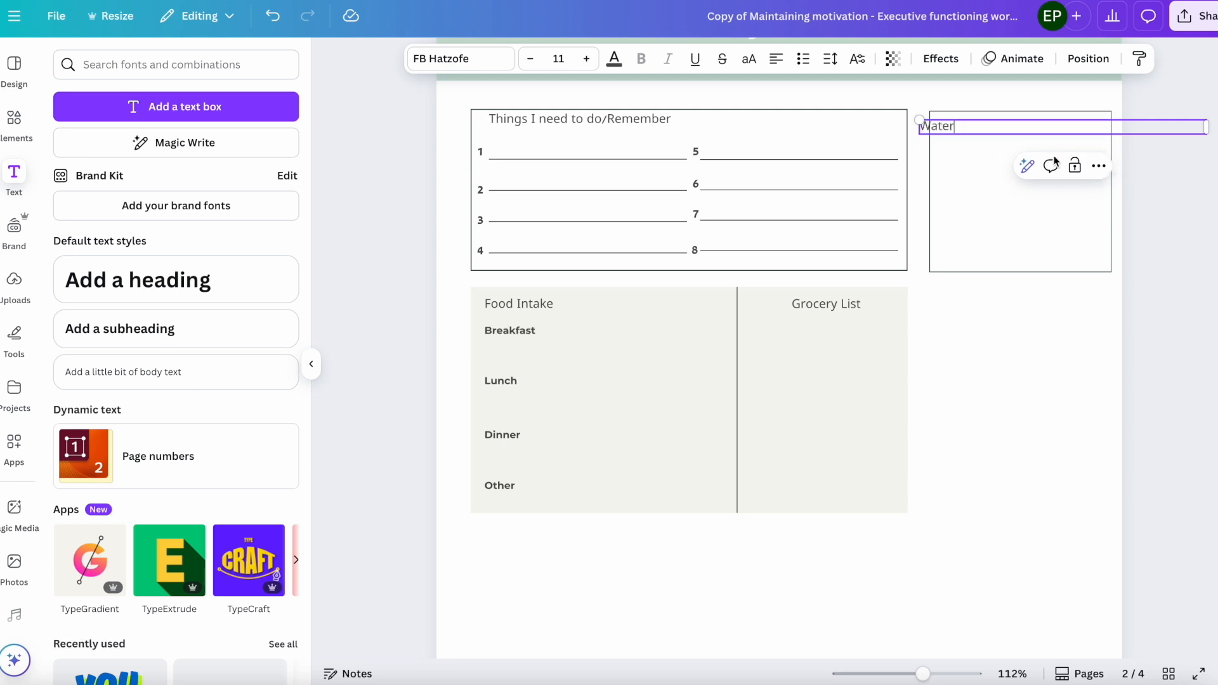
pyautogui.click(1052, 223)
pyautogui.click(1169, 211)
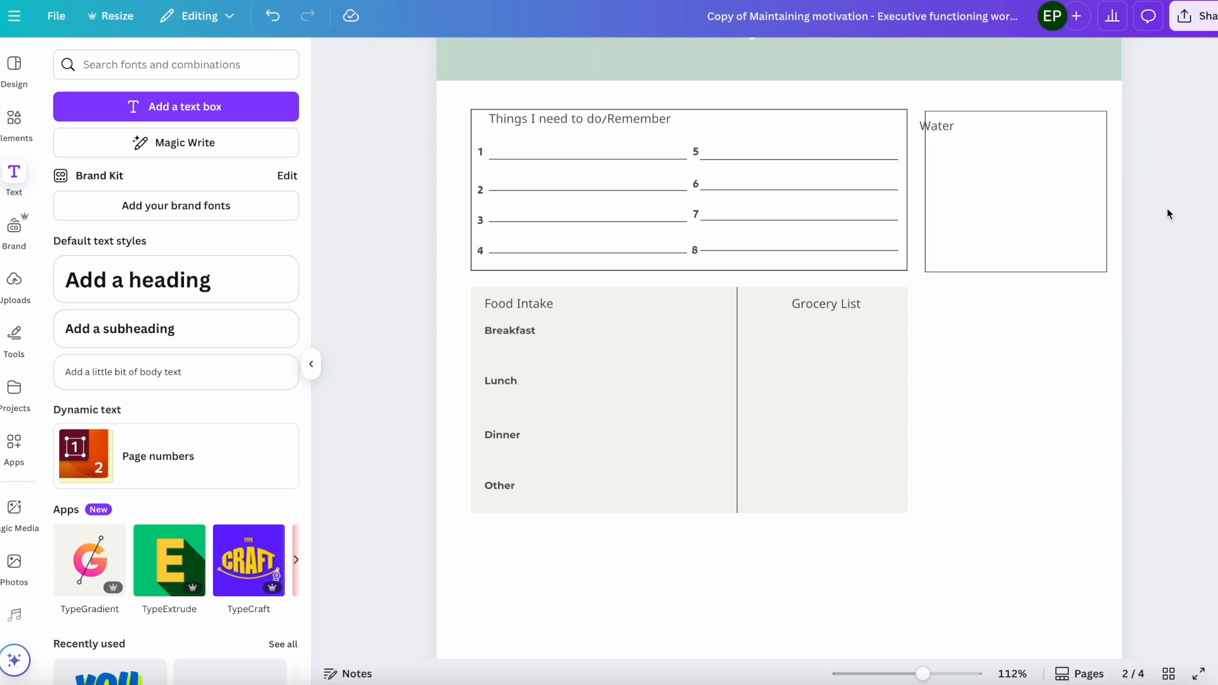
pyautogui.click(941, 125)
pyautogui.moveTo(944, 127); pyautogui.dragTo(955, 132)
# Search the elements for "drip", limit the results to graphics, and search again for "splash".
pyautogui.click(14, 120)
pyautogui.click(106, 69)
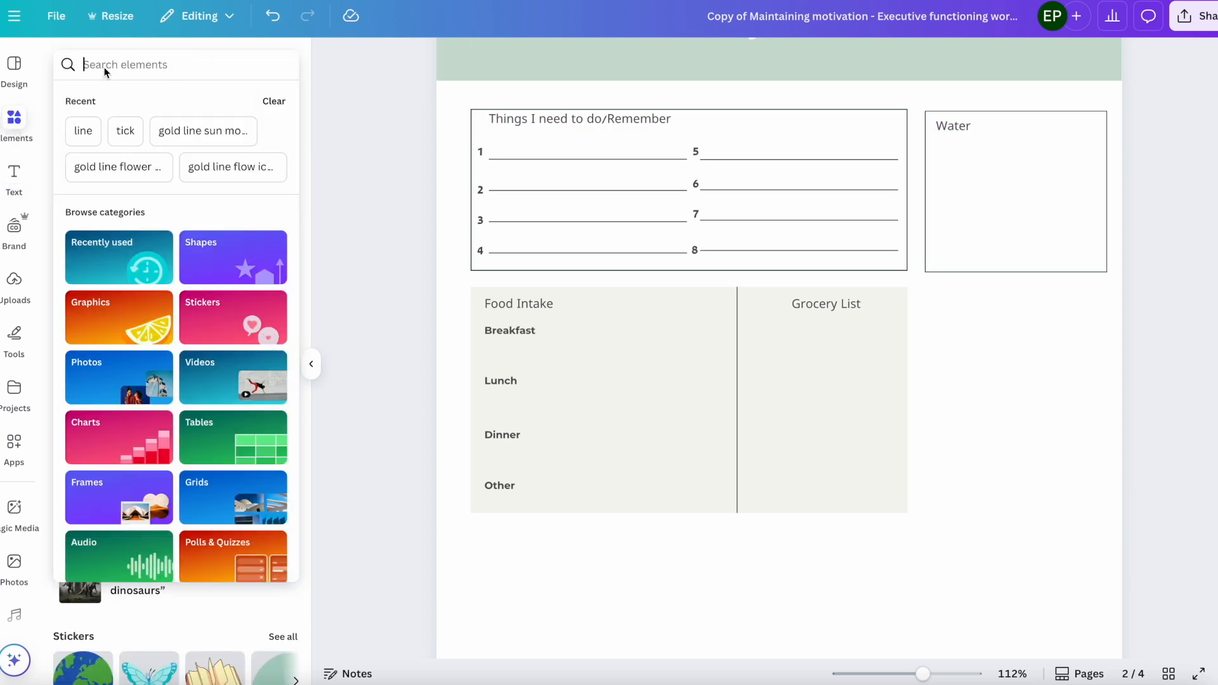
pyautogui.write('drip')
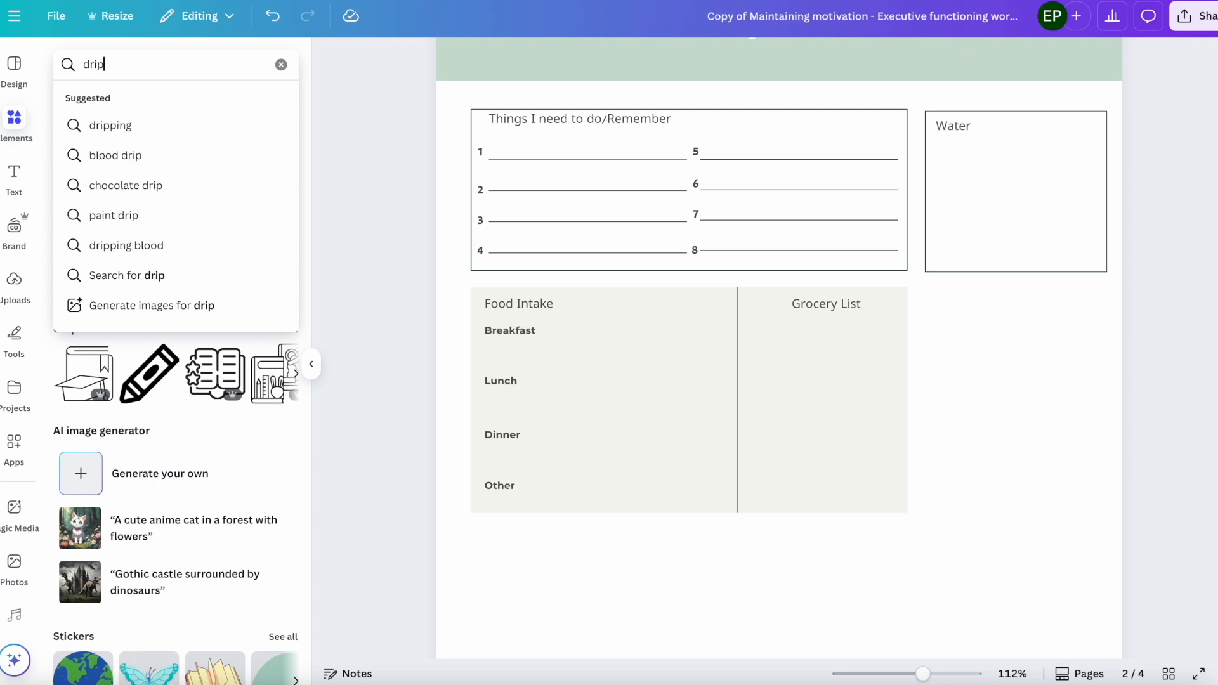
pyautogui.press('Return')
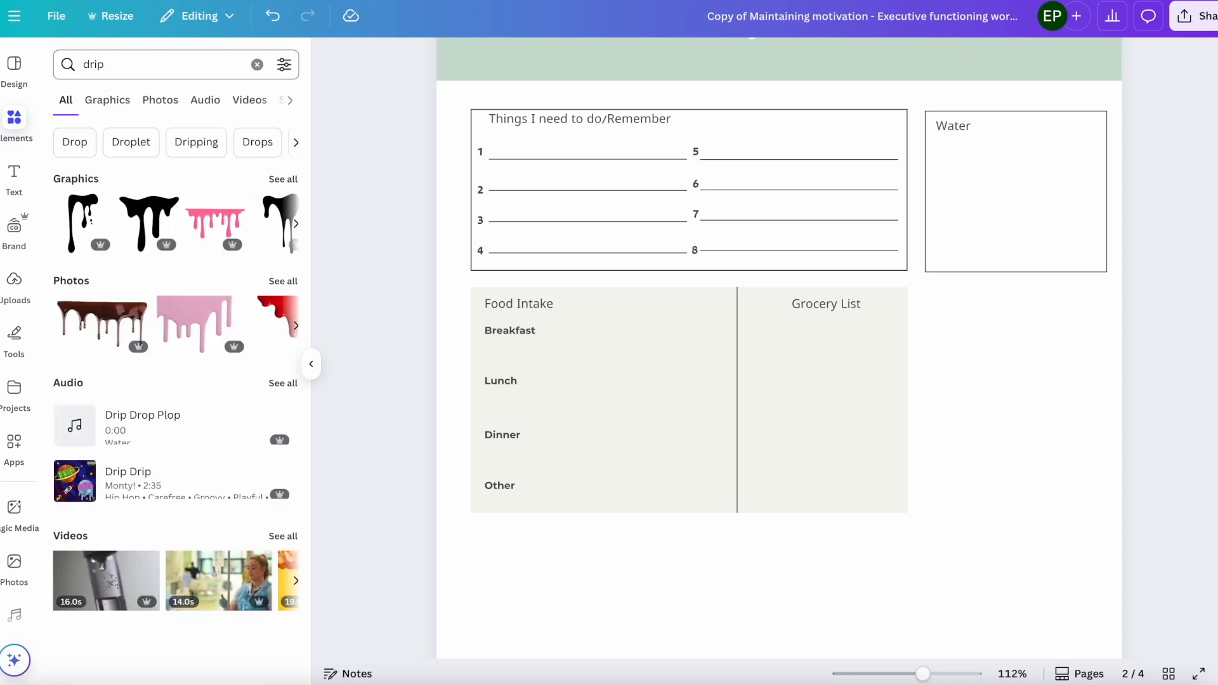
pyautogui.click(283, 180)
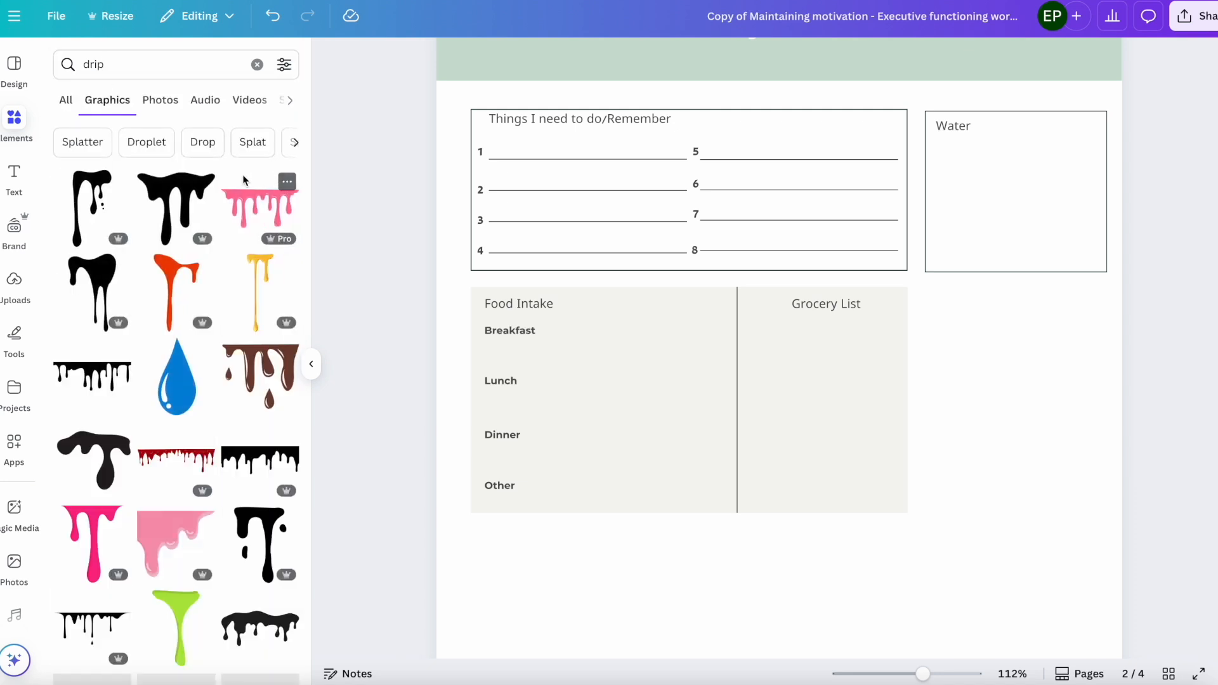
pyautogui.click(127, 67)
pyautogui.write('splash')
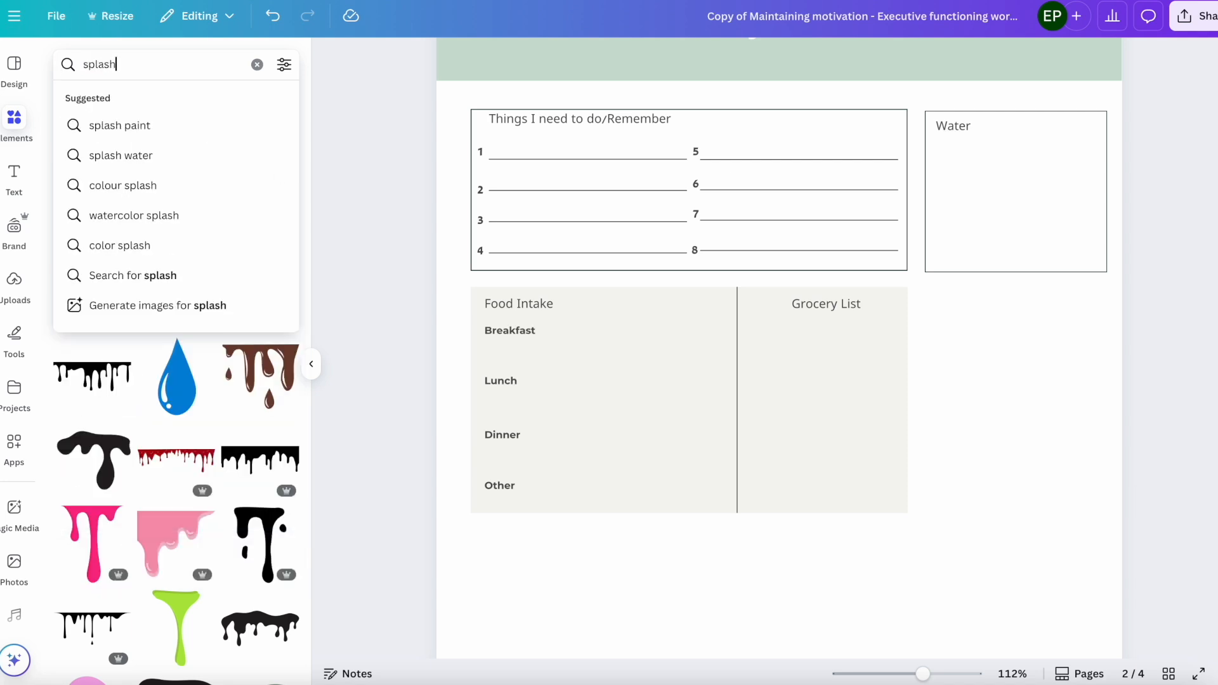
pyautogui.press('Return')
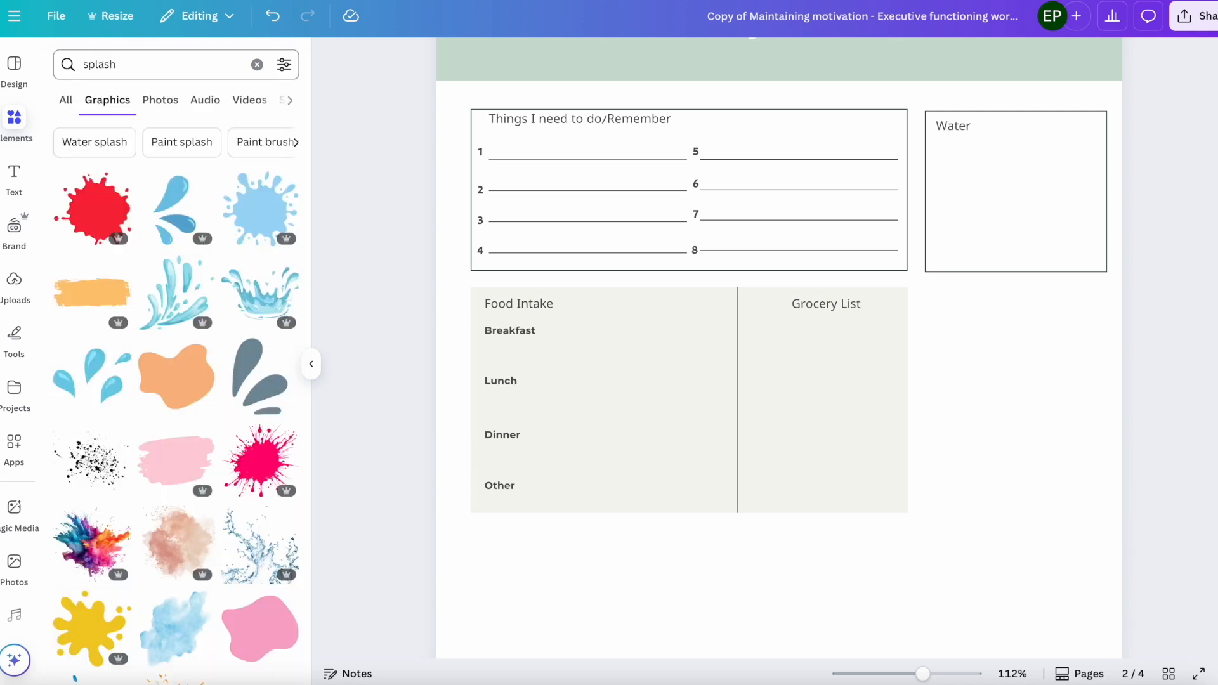
# Search the graphics for "water drop icon" and try the plain outlined drop on the page, removing it again.
pyautogui.moveTo(120, 67); pyautogui.dragTo(84, 68)
pyautogui.write('water drop icon')
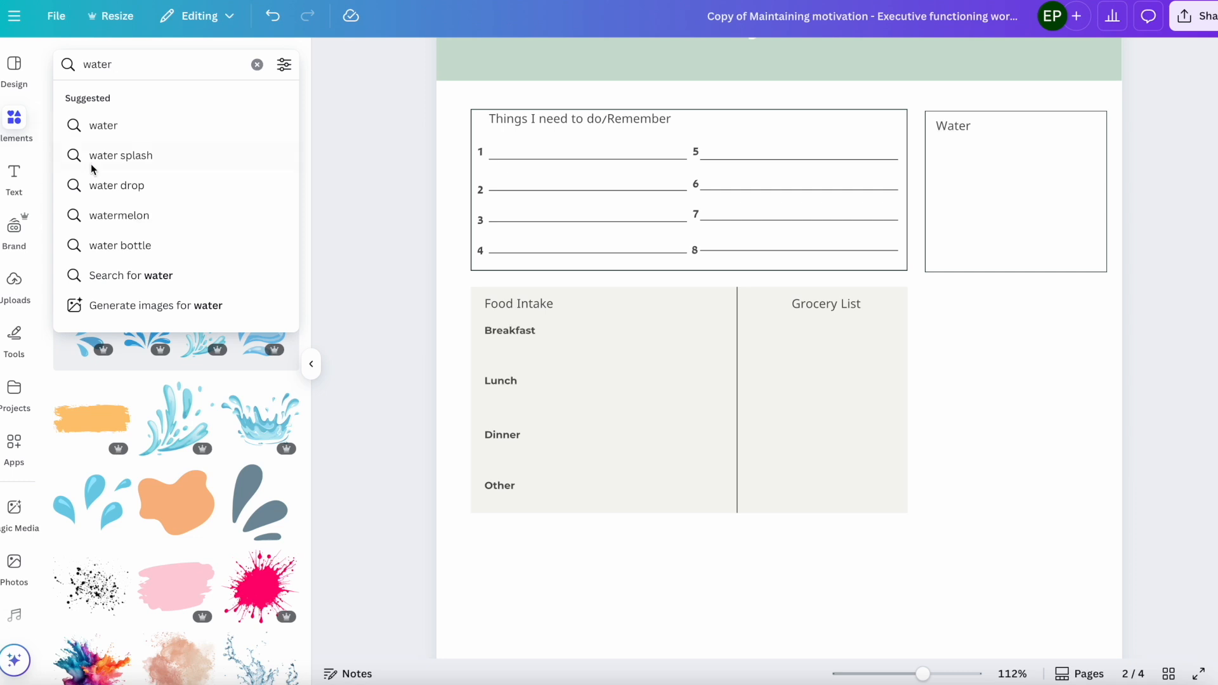
pyautogui.click(125, 189)
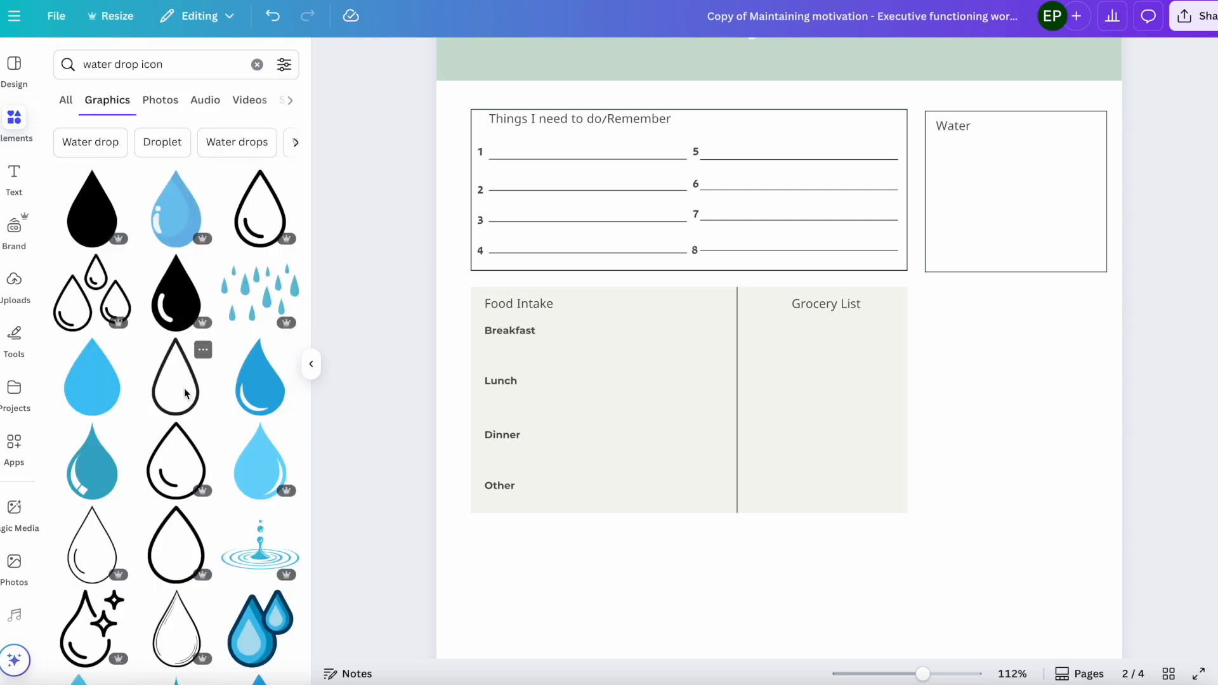
pyautogui.click(185, 394)
pyautogui.press('Delete')
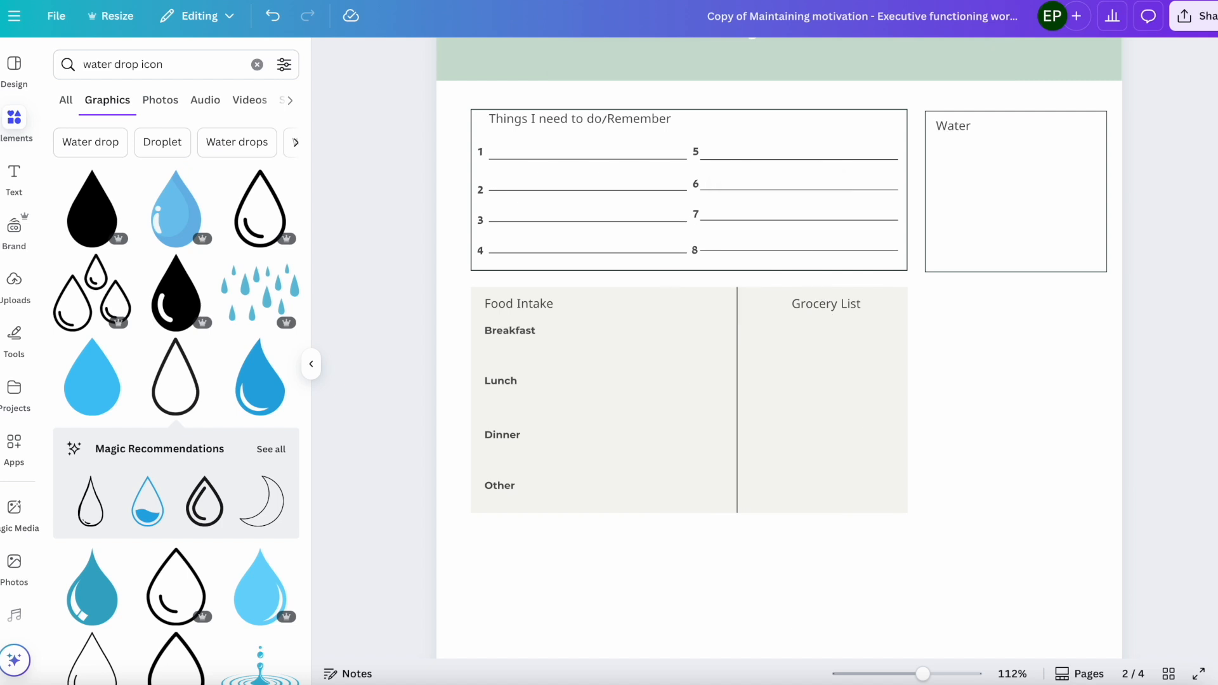
# Add the thin-outlined water drop graphic and place it small under the Water heading.
pyautogui.scroll(-3, 227, 540)
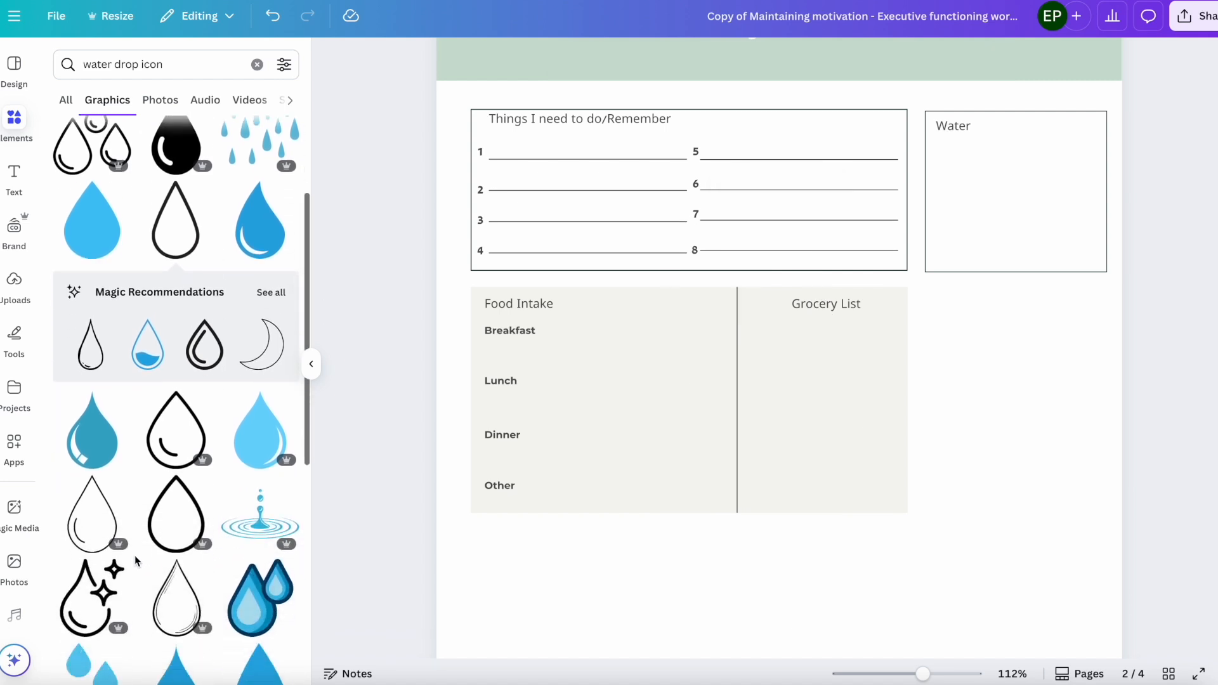
pyautogui.click(99, 526)
pyautogui.moveTo(892, 217); pyautogui.dragTo(1018, 170)
pyautogui.click(725, 582)
# Duplicate the water drop repeatedly to form an evenly spaced row of five drops across the Water box.
pyautogui.click(956, 117)
pyautogui.click(992, 174)
pyautogui.click(984, 117)
pyautogui.click(1017, 118)
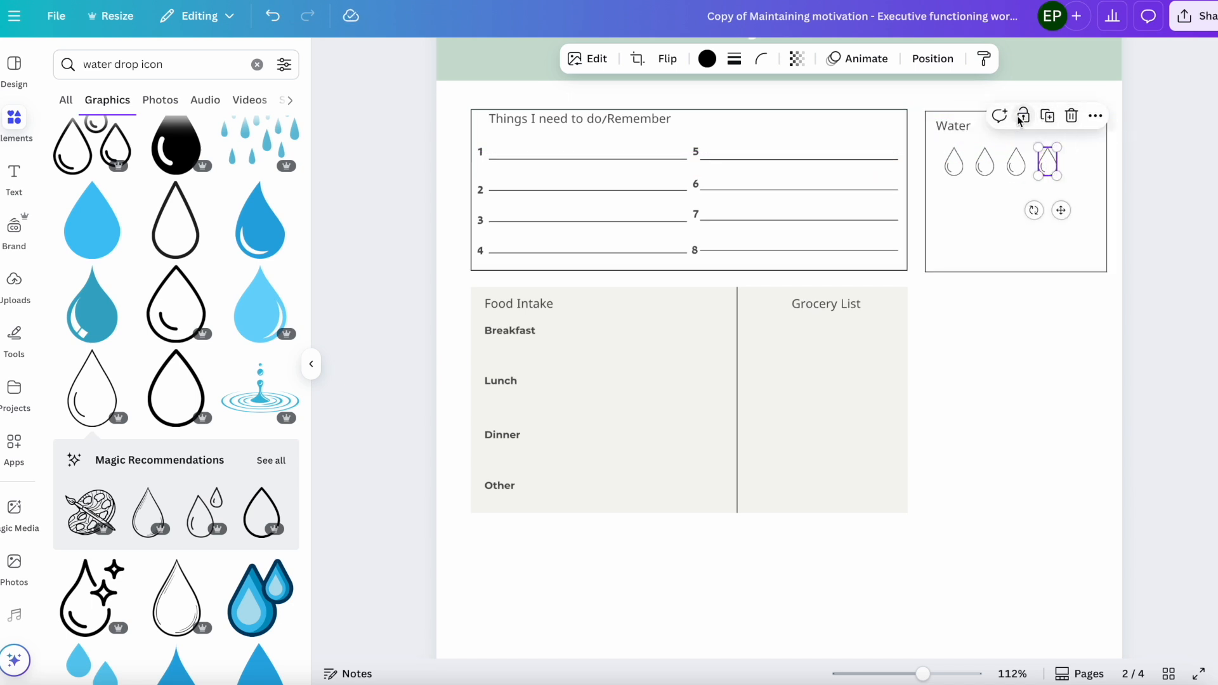
pyautogui.click(1047, 116)
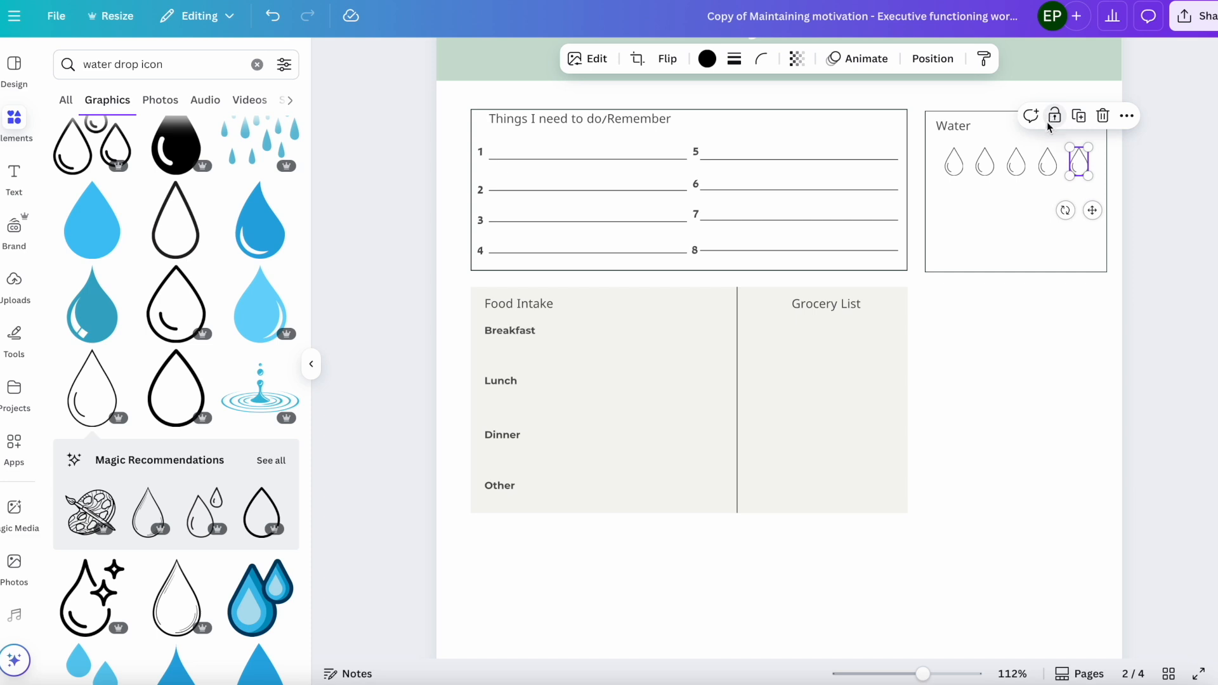
# Duplicate the row of five water drops as a second row and fit the Water box closely around both rows.
pyautogui.moveTo(937, 173); pyautogui.dragTo(953, 319)
pyautogui.hotkey('ctrl', 'z')
pyautogui.moveTo(934, 164); pyautogui.dragTo(1091, 167)
pyautogui.click(1029, 117)
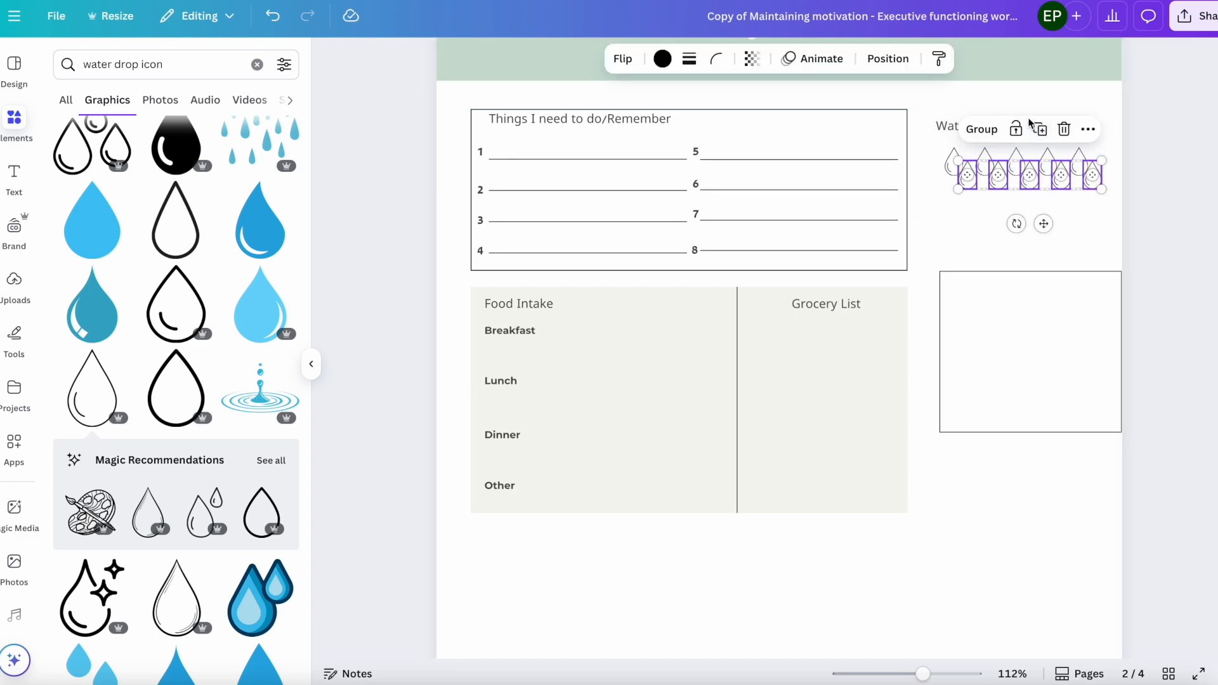
pyautogui.moveTo(1031, 184); pyautogui.dragTo(1013, 214)
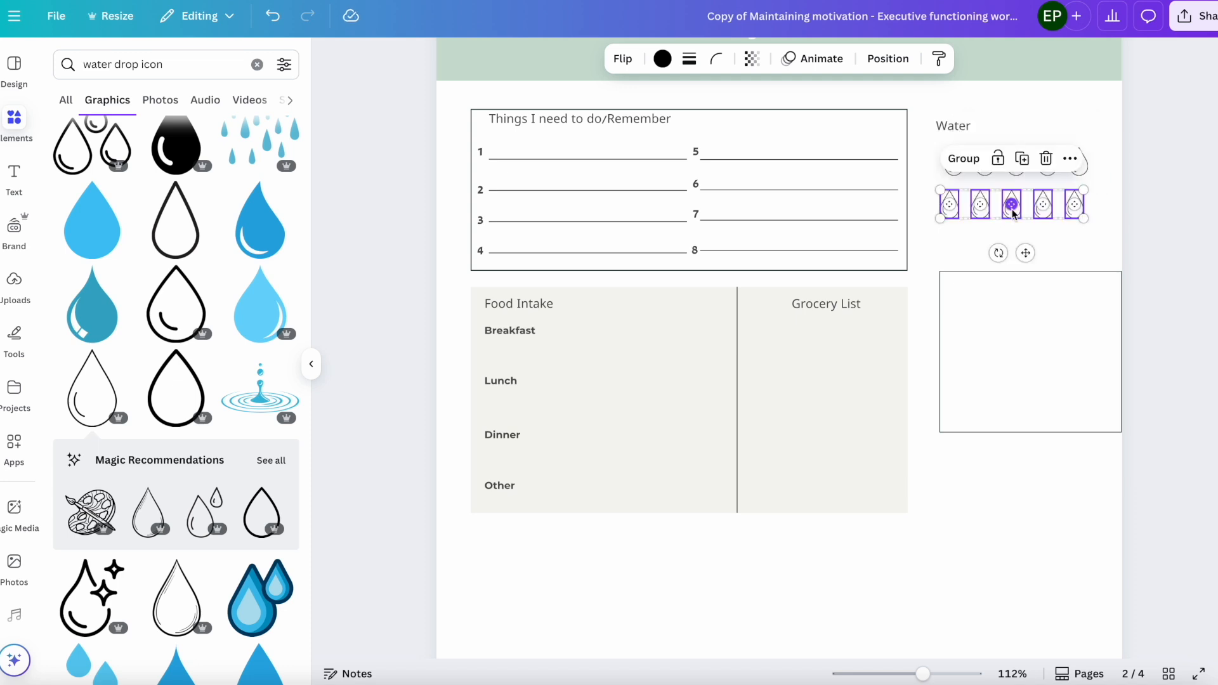
pyautogui.moveTo(1041, 342); pyautogui.dragTo(1022, 174)
pyautogui.moveTo(1014, 264); pyautogui.dragTo(1014, 241)
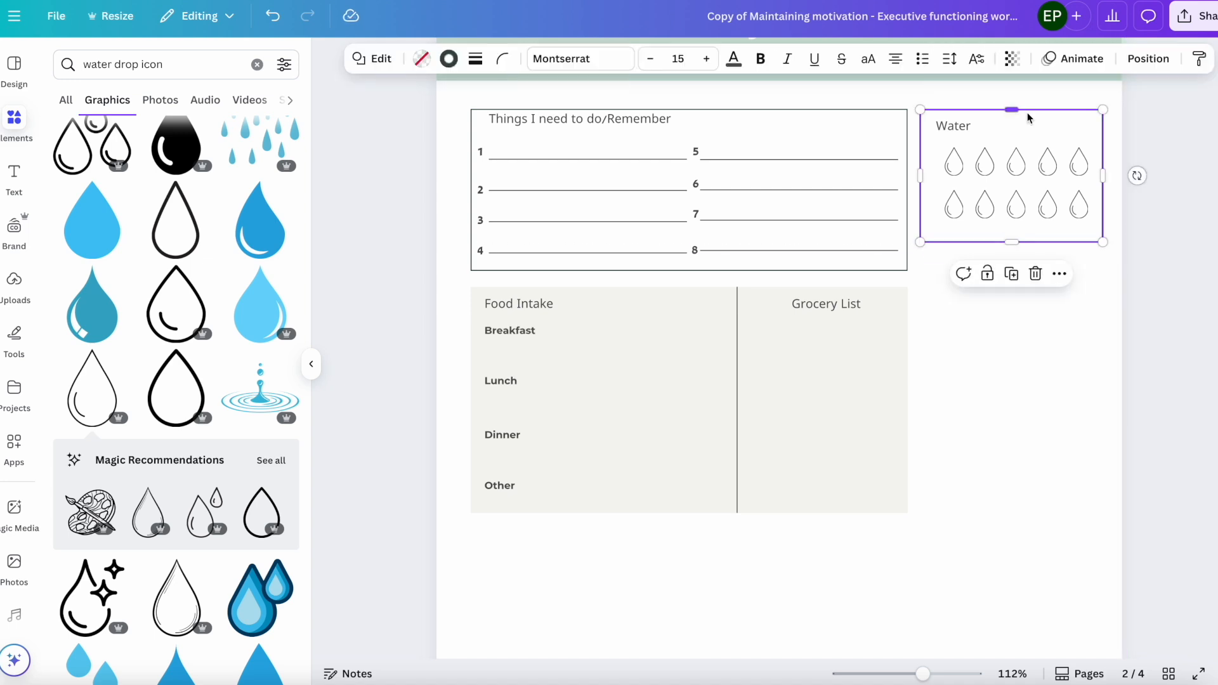
# Duplicate the Water box directly below it and extend the copy down to the bottom edge of the Food Intake section.
pyautogui.click(1012, 273)
pyautogui.moveTo(1040, 145); pyautogui.dragTo(1025, 267)
pyautogui.moveTo(1014, 386); pyautogui.dragTo(1014, 512)
# Copy the Water heading into the top of the lower box and retitle it "Exercise".
pyautogui.click(953, 126)
pyautogui.click(1090, 165)
pyautogui.click(1144, 303)
pyautogui.moveTo(981, 138); pyautogui.dragTo(966, 272)
pyautogui.doubleClick(965, 271)
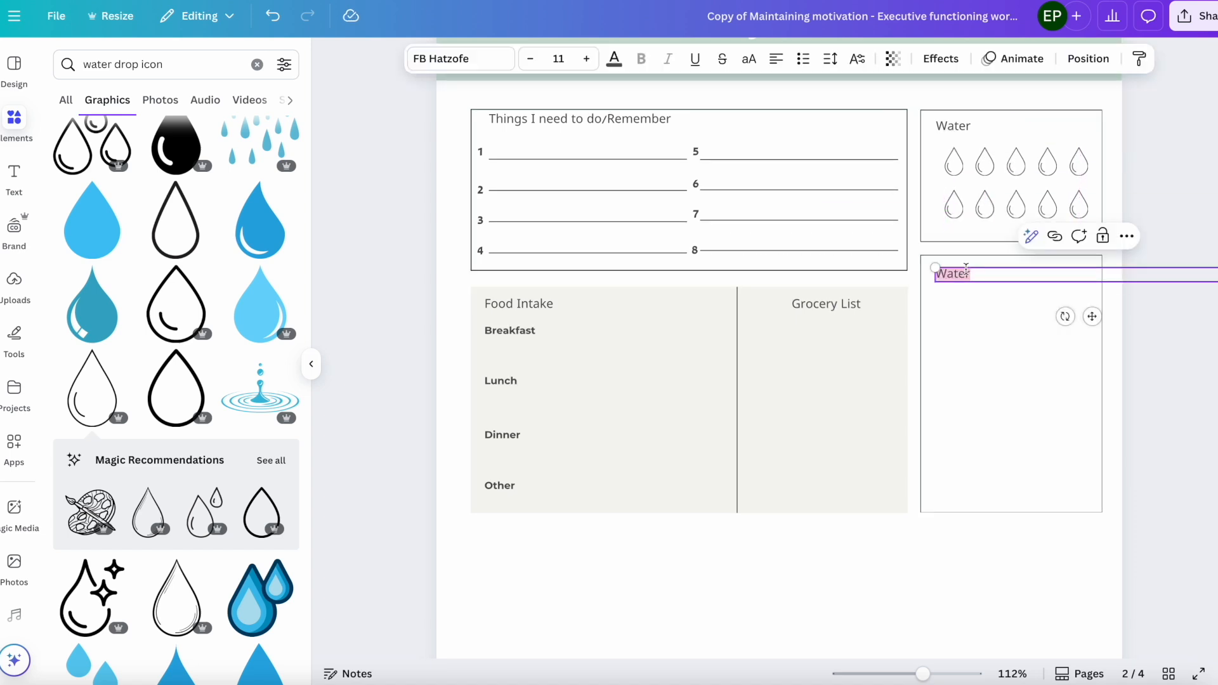
pyautogui.write('Exercise')
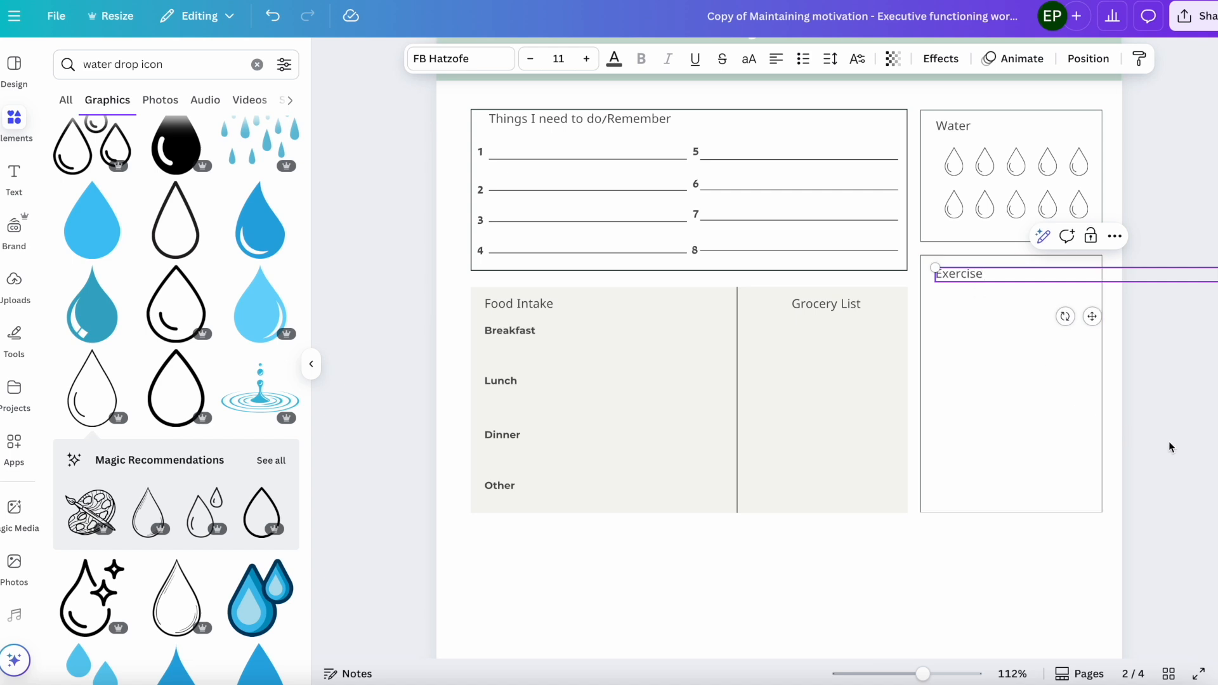
pyautogui.click(1169, 442)
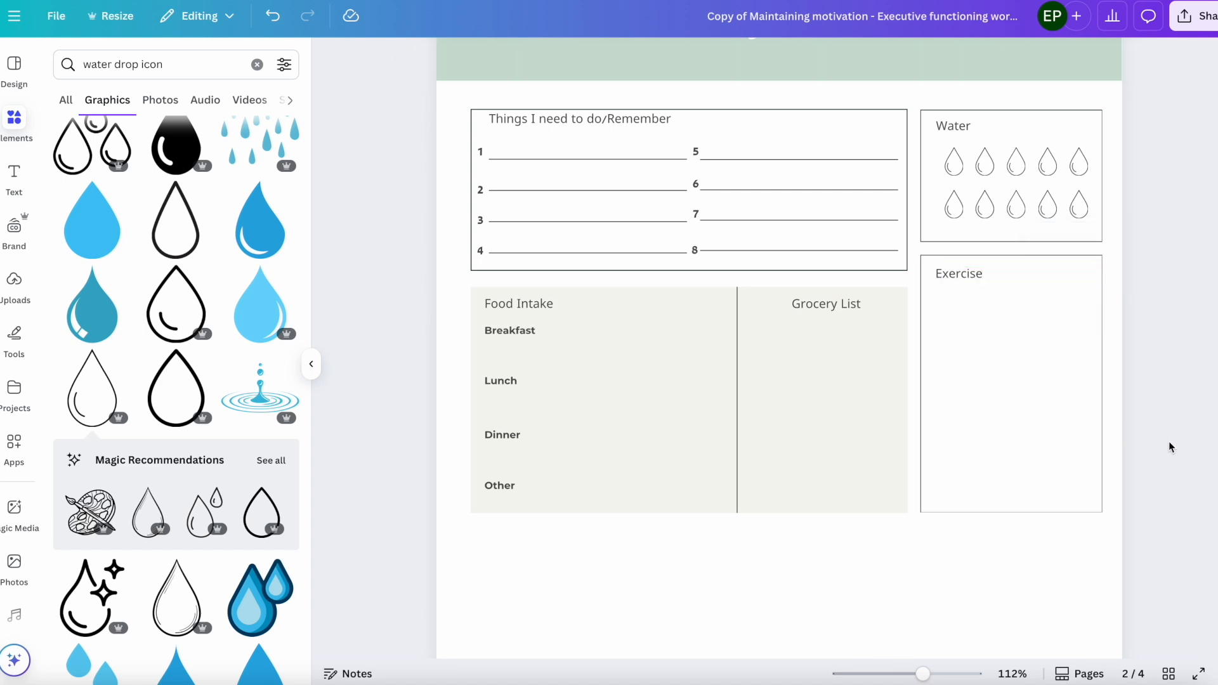
# Check the notes document for the sections still missing from the page and review the space left on the printable.
pyautogui.click(1157, 683)
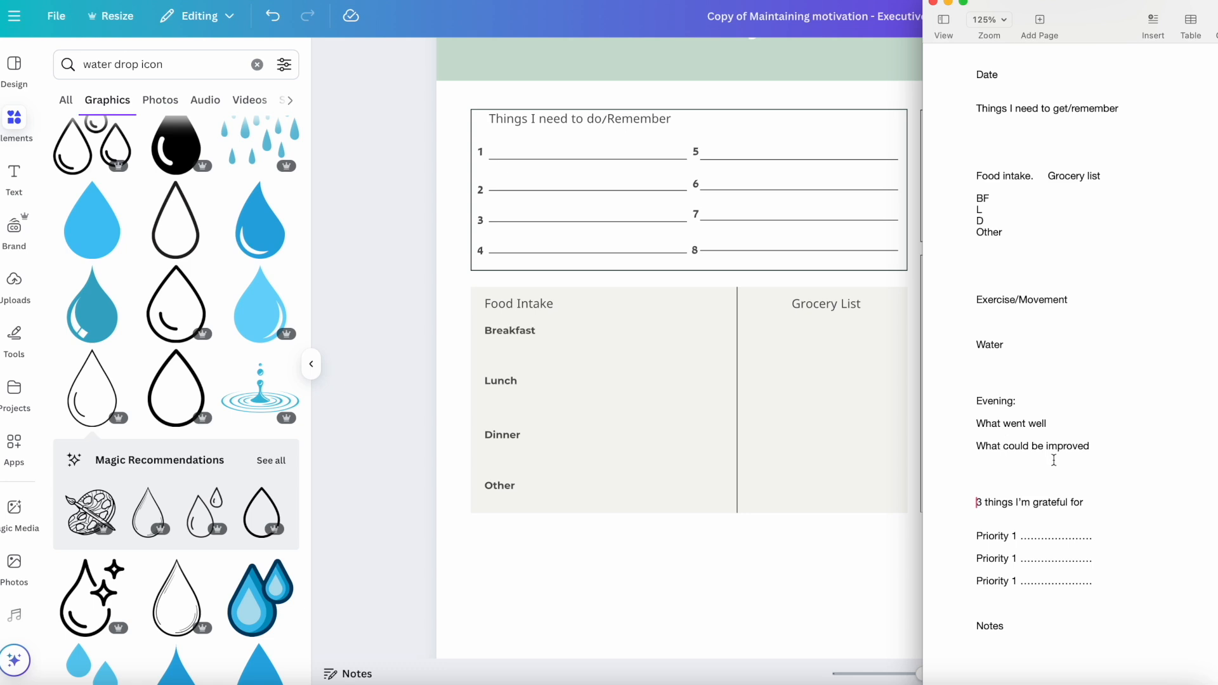
pyautogui.click(949, 3)
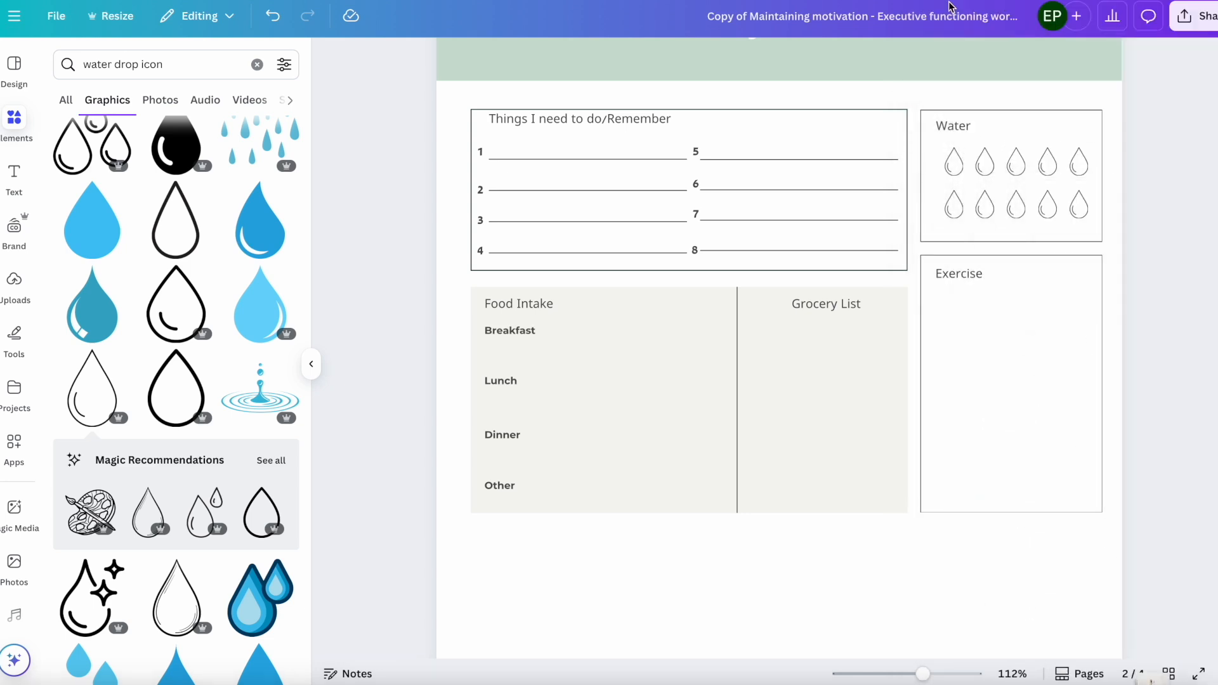
pyautogui.scroll(-4, 963, 446)
pyautogui.scroll(4, 962, 446)
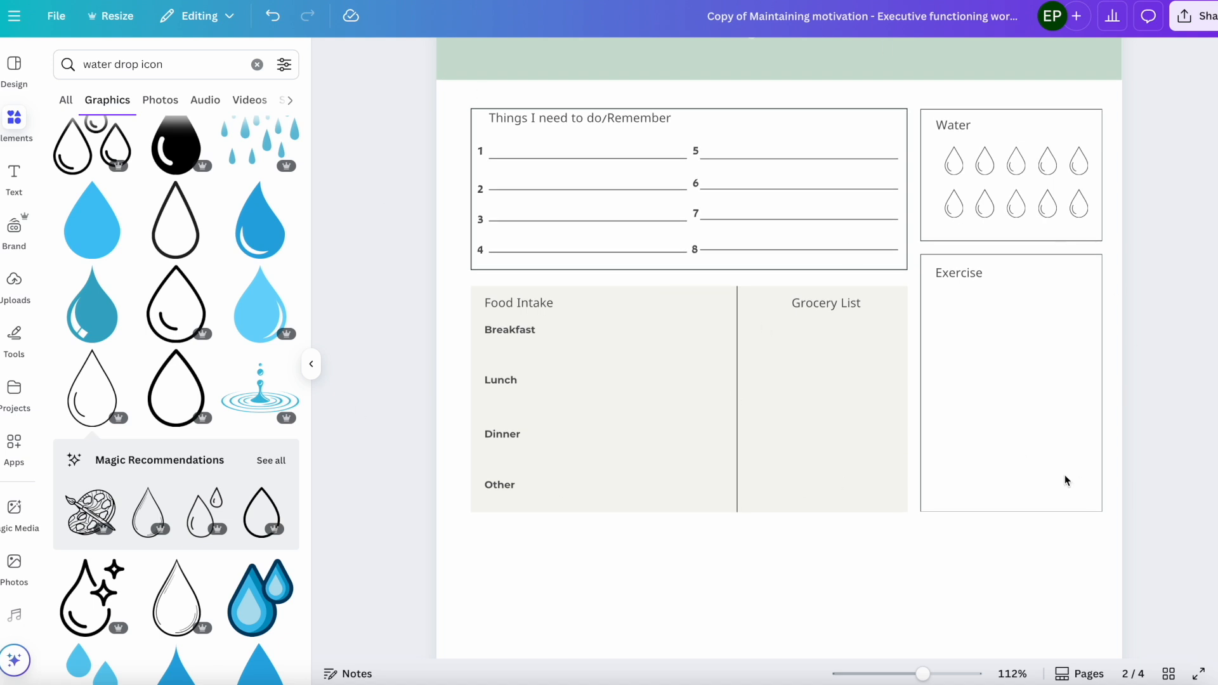
# Copy page 3's two-column table onto page 2 below the Food Intake section and resize it to match that section's width.
pyautogui.scroll(-4, 1065, 480)
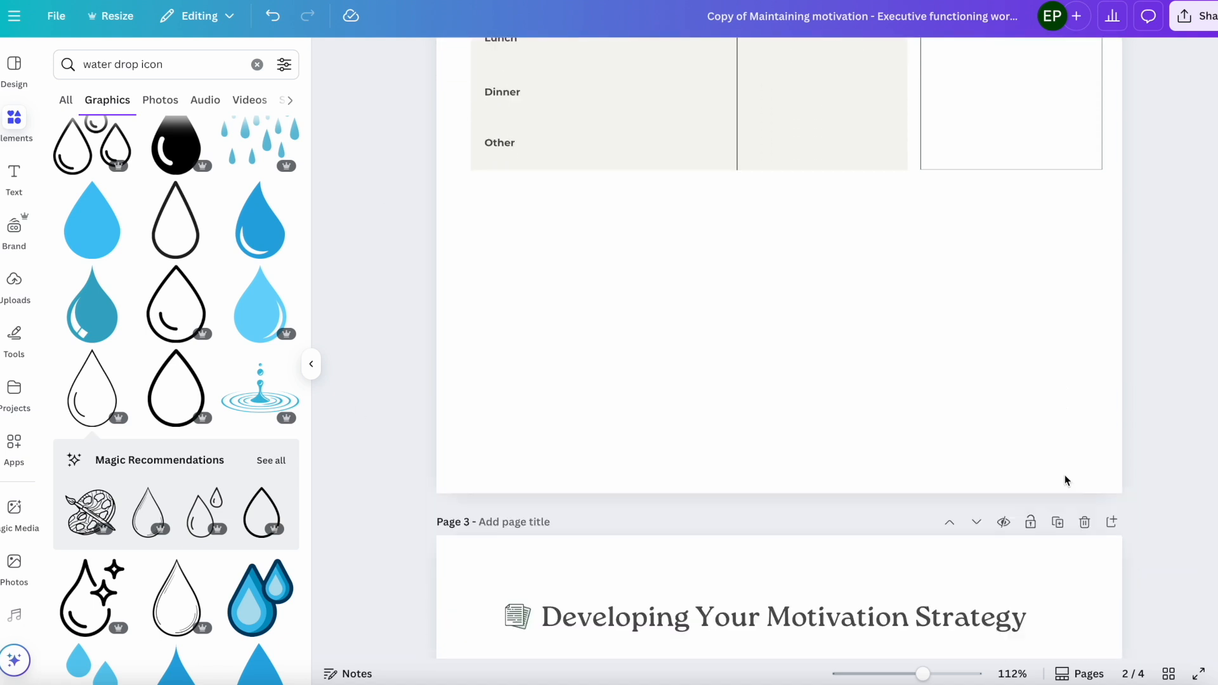
pyautogui.scroll(-7, 1064, 480)
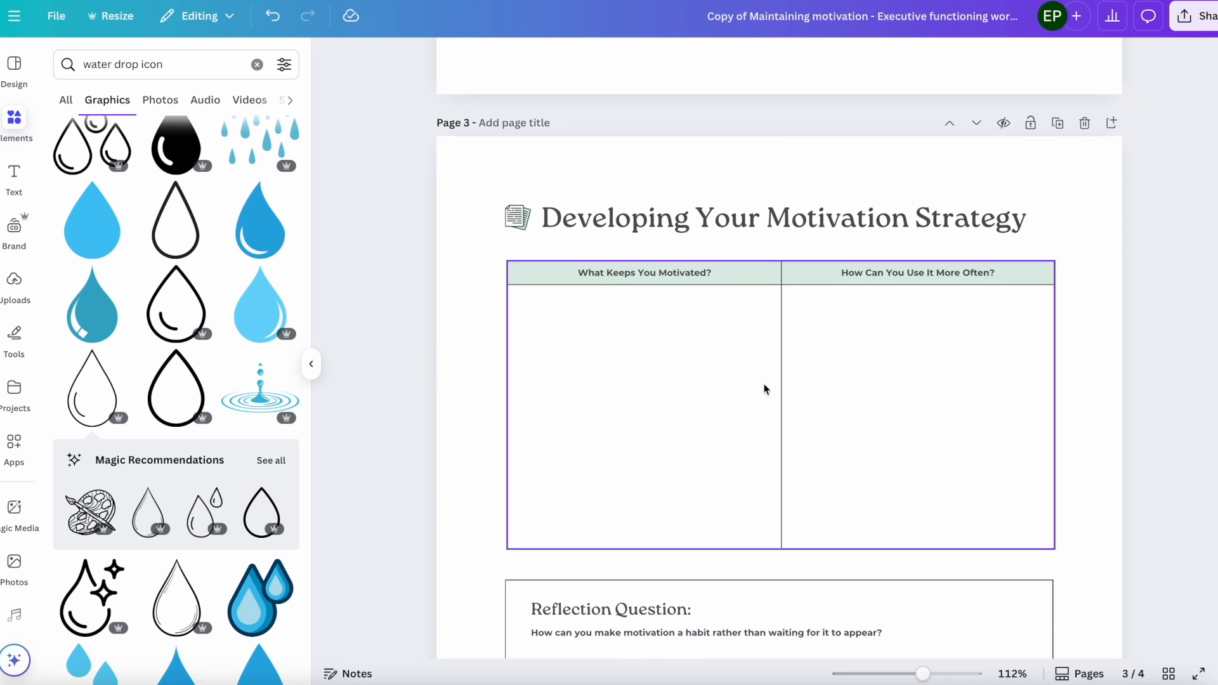
pyautogui.scroll(6, 765, 389)
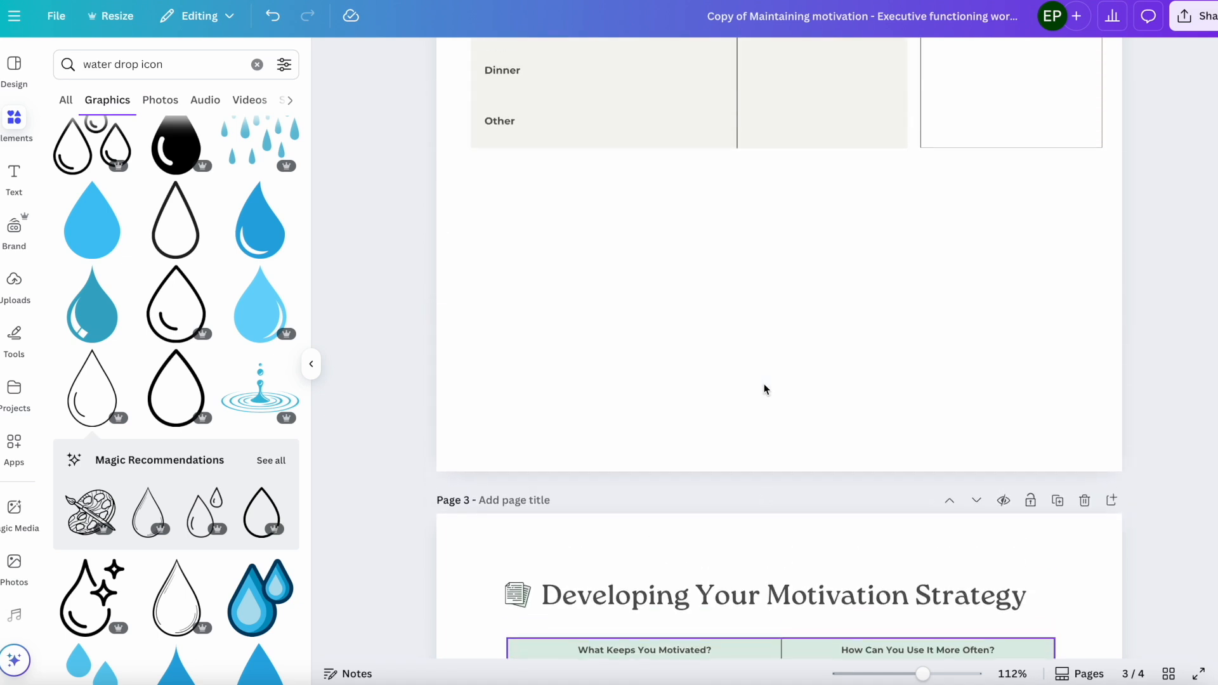
pyautogui.click(679, 305)
pyautogui.hotkey('ctrl', 'v')
pyautogui.moveTo(745, 276); pyautogui.dragTo(711, 341)
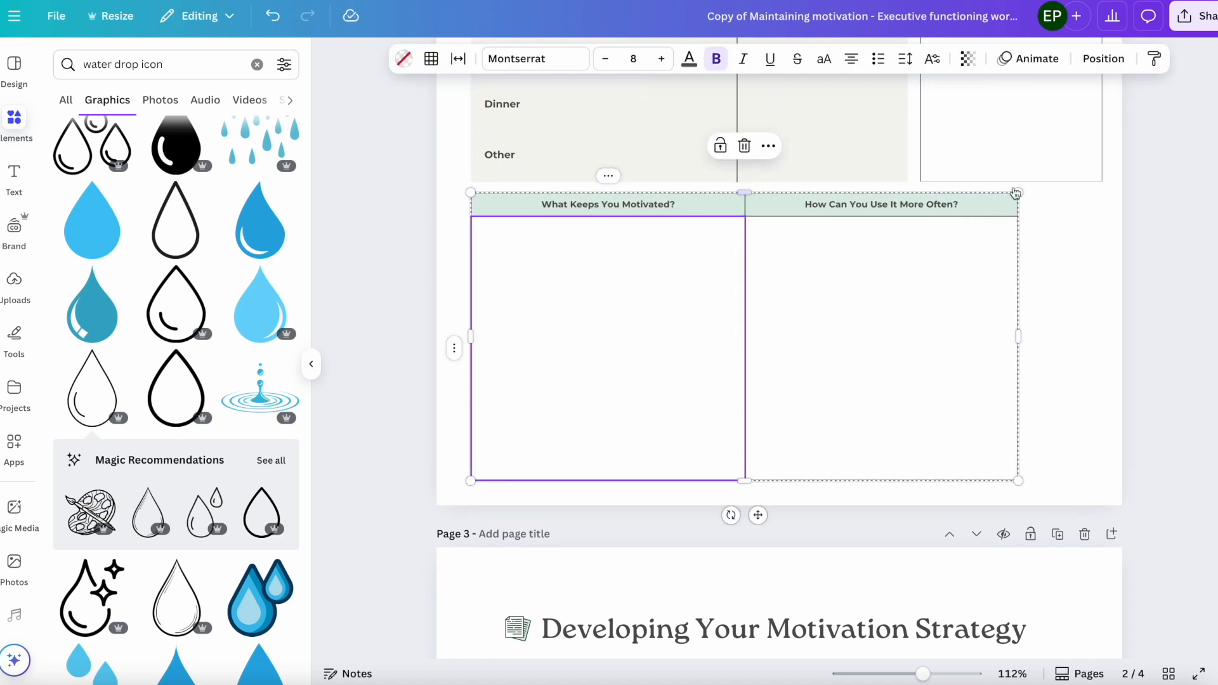
pyautogui.moveTo(1019, 193); pyautogui.dragTo(848, 286)
pyautogui.moveTo(782, 409); pyautogui.dragTo(780, 314)
pyautogui.moveTo(848, 389); pyautogui.dragTo(908, 396)
# Retitle the table's column headers "What Went Well?" and "What Didn't Go Well?" in the FB Hatzofe font.
pyautogui.click(566, 213)
pyautogui.doubleClick(524, 211)
pyautogui.write('What Wen')
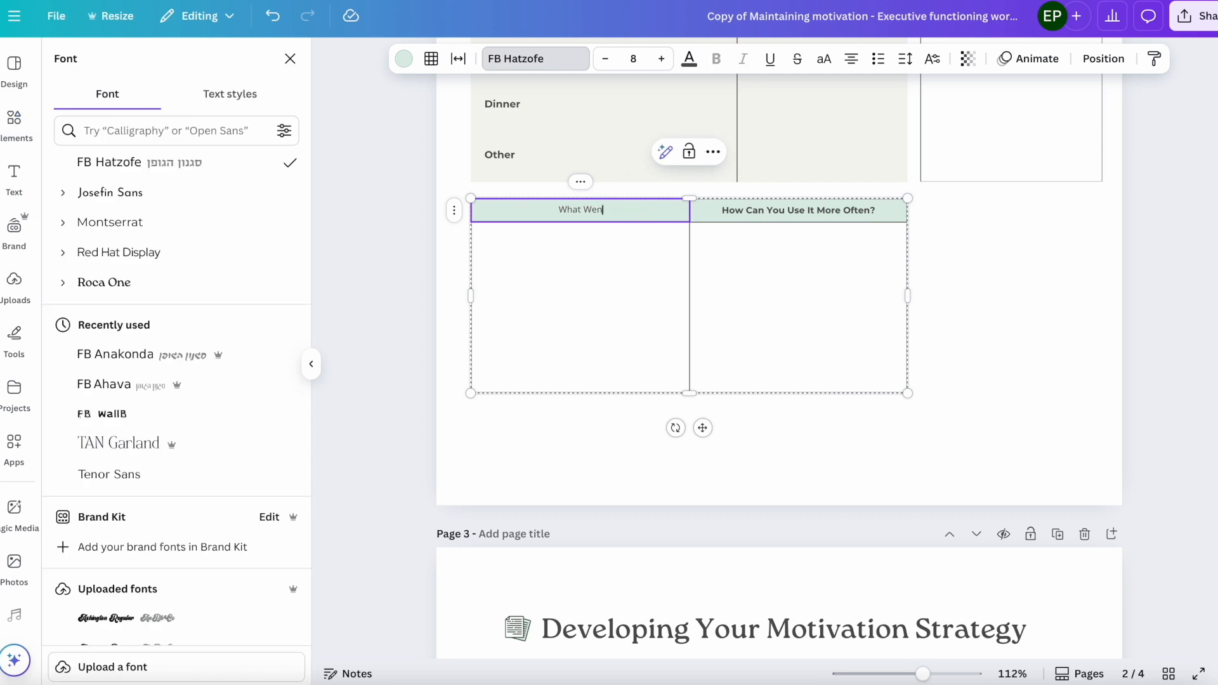
pyautogui.write('t Well?')
pyautogui.click(751, 213)
pyautogui.doubleClick(751, 209)
pyautogui.write('What')
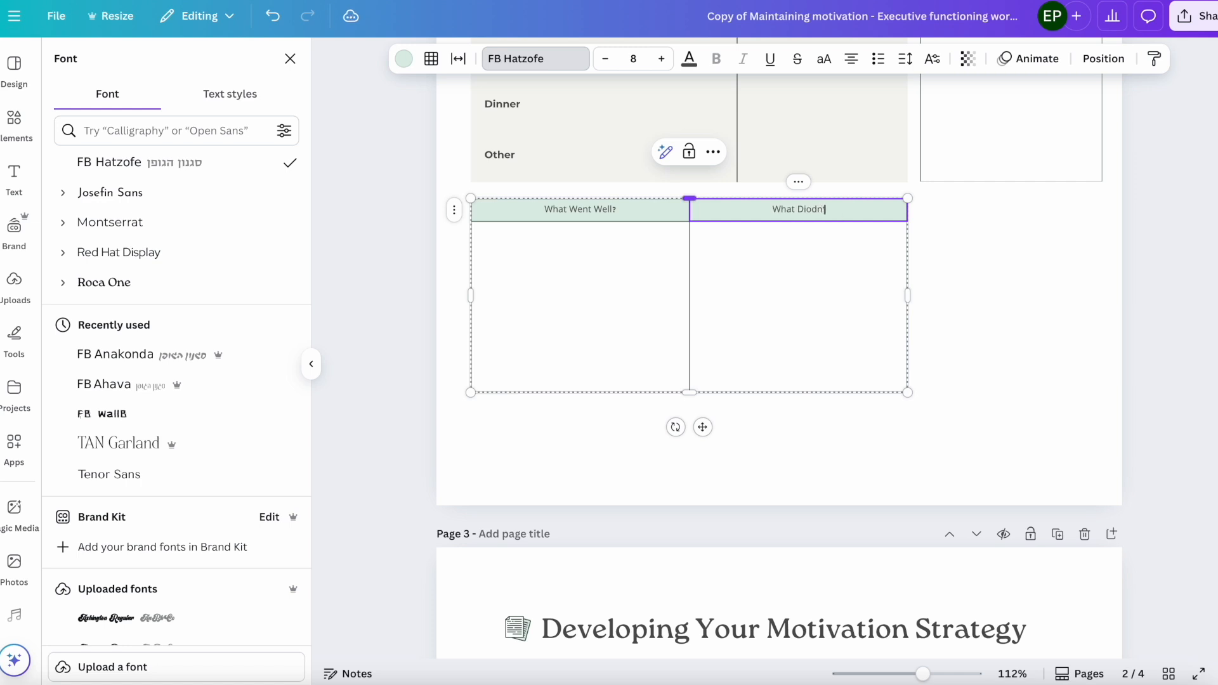
pyautogui.write(" Didn't Go Well?")
pyautogui.click(995, 260)
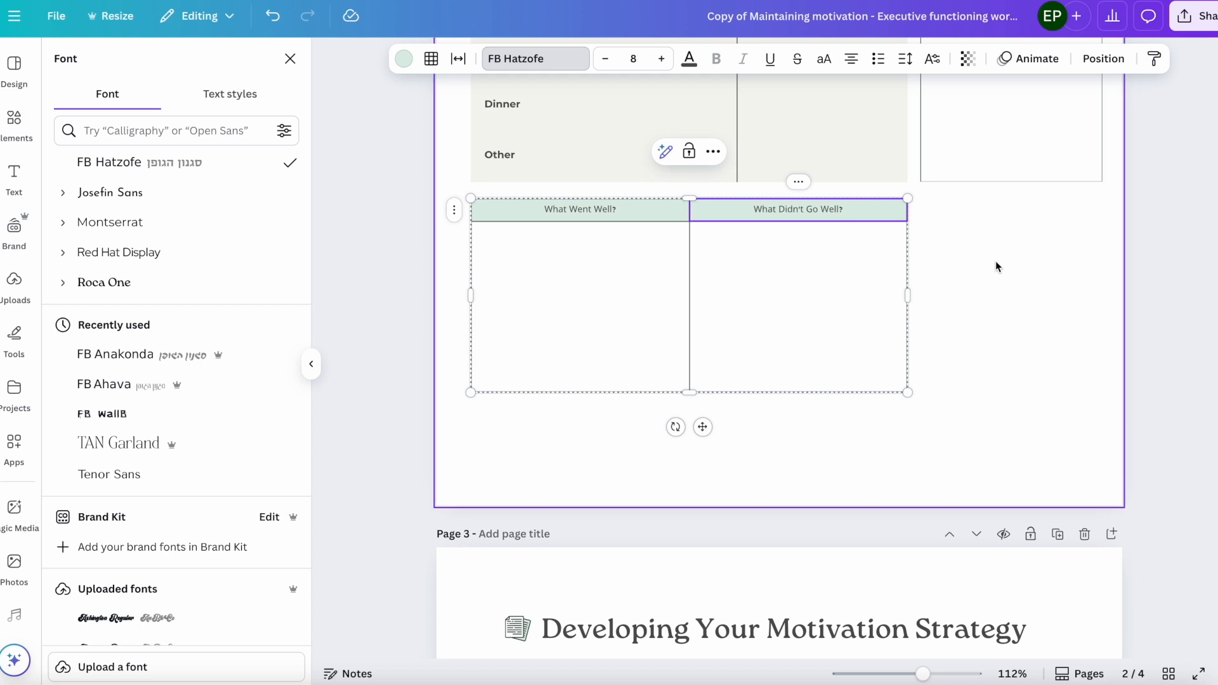
# Copy a writing line from the to-do box and place three spaced copies beneath the Exercise box.
pyautogui.scroll(5, 995, 261)
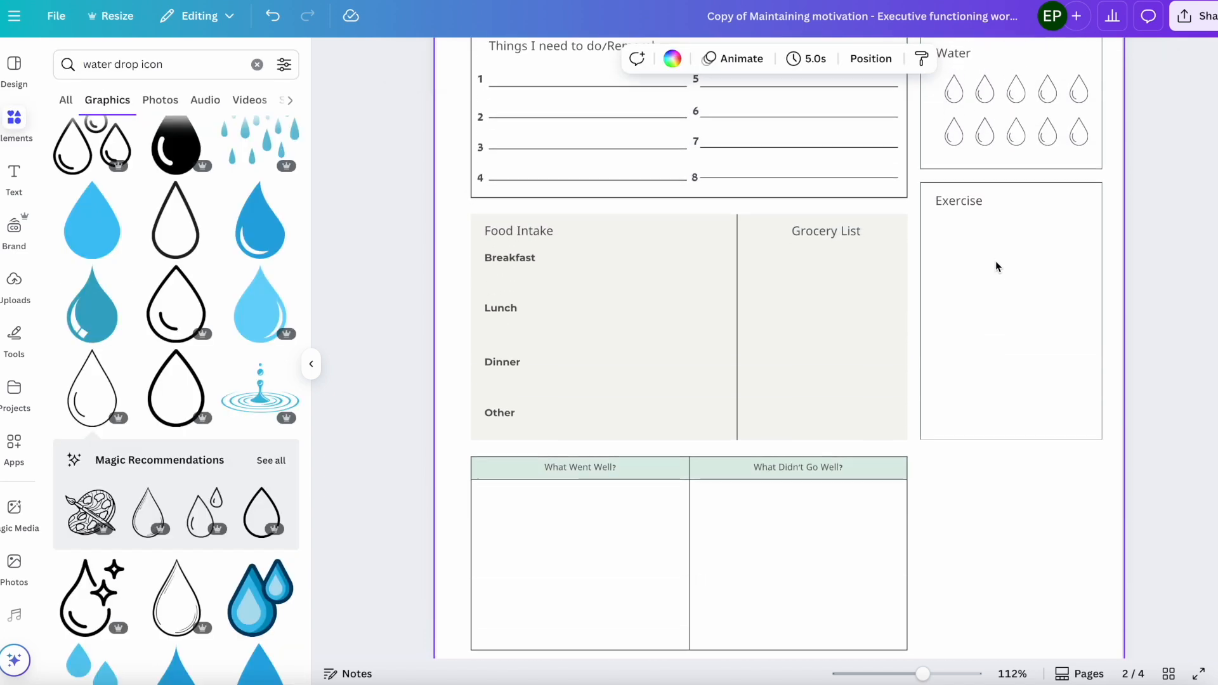
pyautogui.click(598, 100)
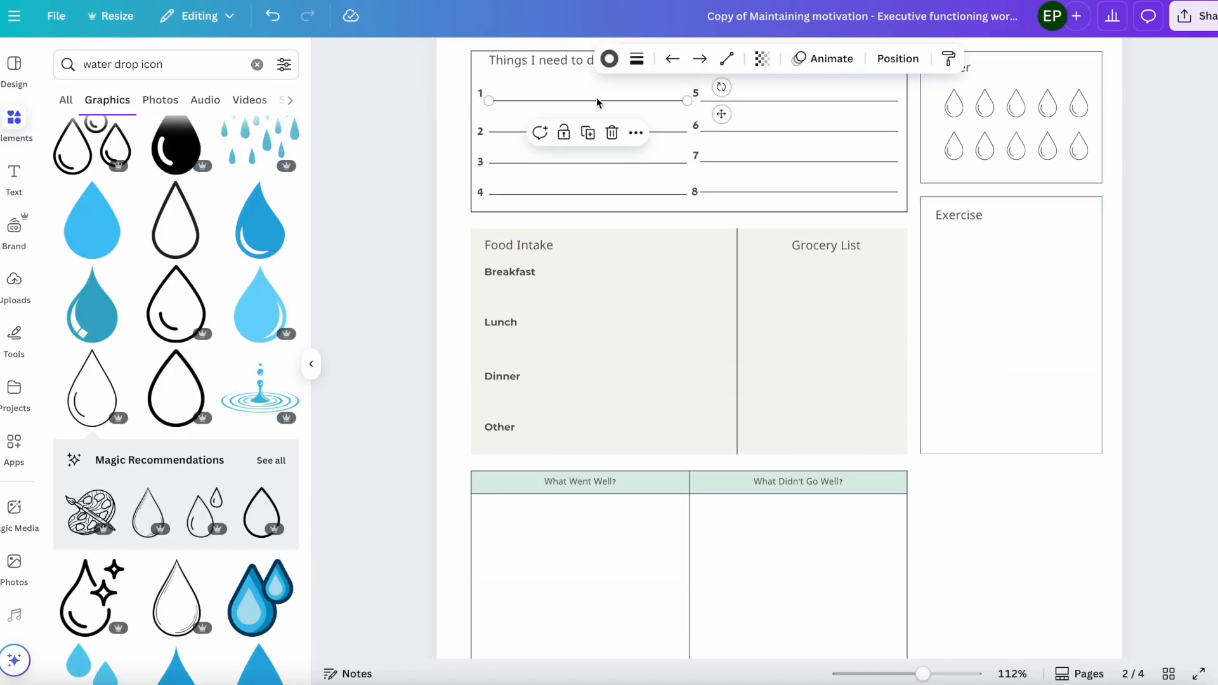
pyautogui.scroll(-3, 790, 332)
pyautogui.press('super+v')
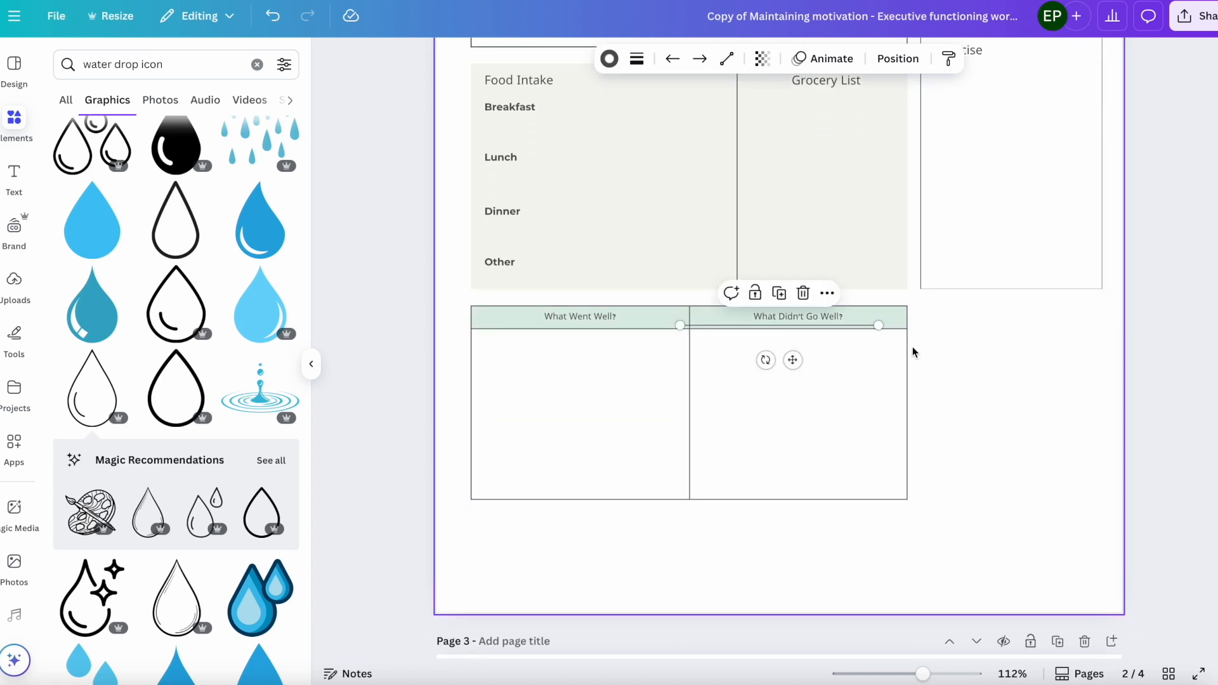
pyautogui.moveTo(803, 326); pyautogui.dragTo(1043, 374)
pyautogui.press('super+d')
pyautogui.click(1014, 378)
# Copy the "Things I need to do/Remember" heading above the three lines and retitle it "3 Things I'm Grateful For".
pyautogui.scroll(4, 728, 245)
pyautogui.click(647, 163)
pyautogui.scroll(-4, 990, 326)
pyautogui.click(990, 326)
pyautogui.write('Things I need to do/Remember')
pyautogui.moveTo(723, 319); pyautogui.dragTo(1008, 308)
pyautogui.doubleClick(1009, 310)
pyautogui.write("3 Things I'm Grate")
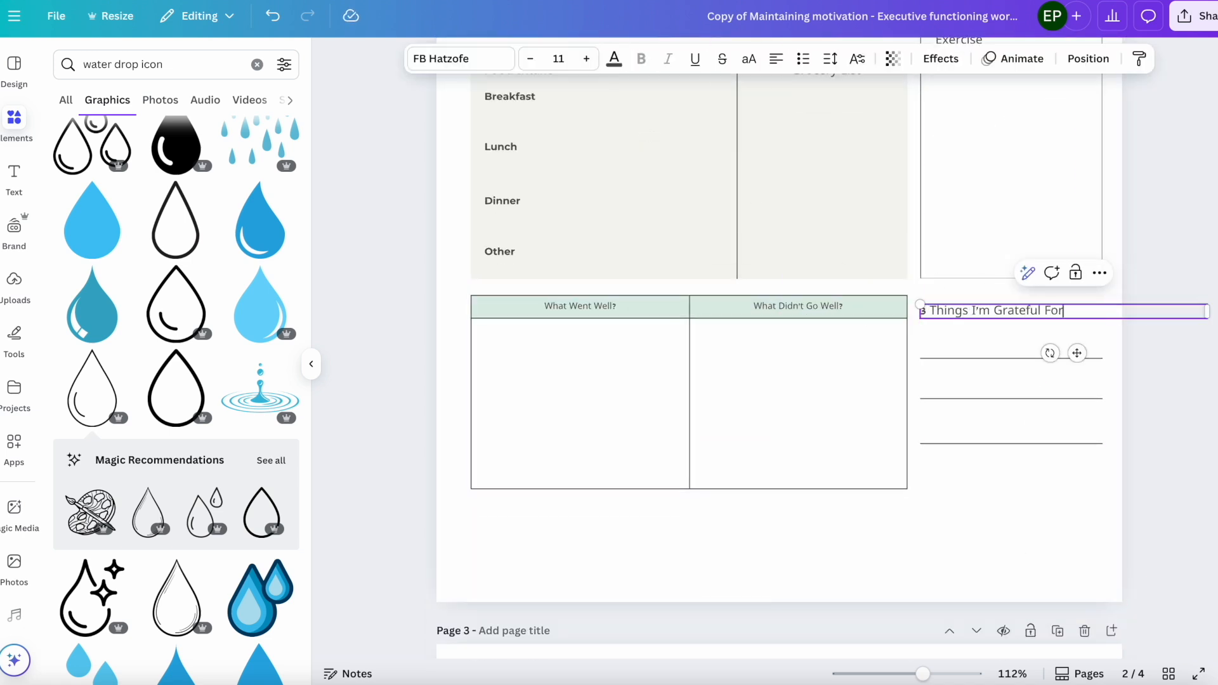
pyautogui.click(1013, 332)
pyautogui.moveTo(1014, 310); pyautogui.dragTo(1020, 304)
pyautogui.click(1043, 505)
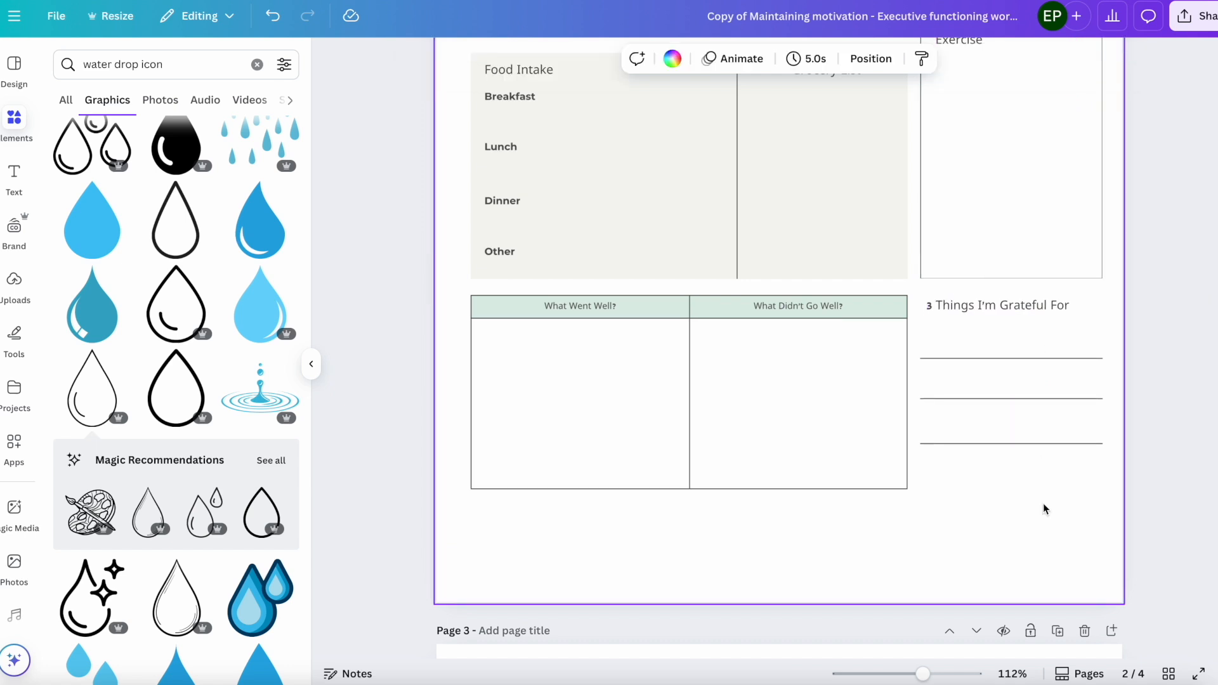
# Align the left ends of the three gratitude lines with their heading and add "Today" to the end of the heading.
pyautogui.click(976, 358)
pyautogui.moveTo(920, 359); pyautogui.dragTo(927, 399)
pyautogui.click(948, 399)
pyautogui.click(947, 443)
pyautogui.moveTo(921, 443); pyautogui.dragTo(926, 443)
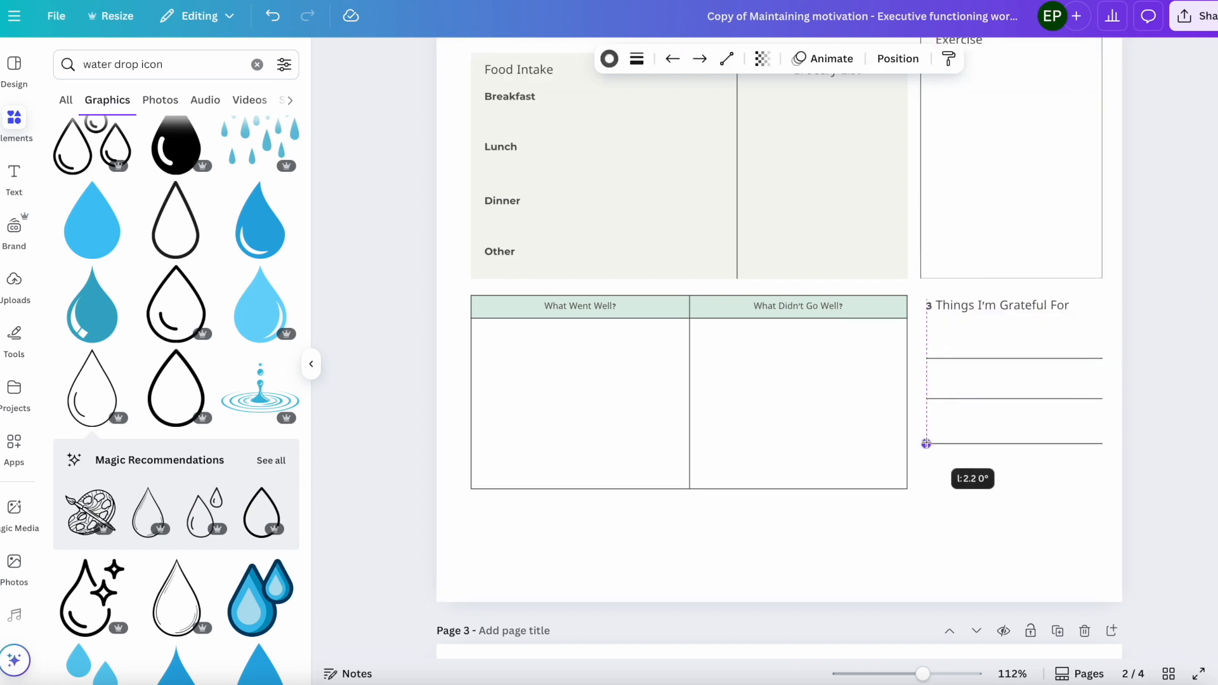
pyautogui.click(995, 517)
# Place a copy of the Food Intake section's plain beige box below the What Went Well table.
pyautogui.scroll(5, 1028, 558)
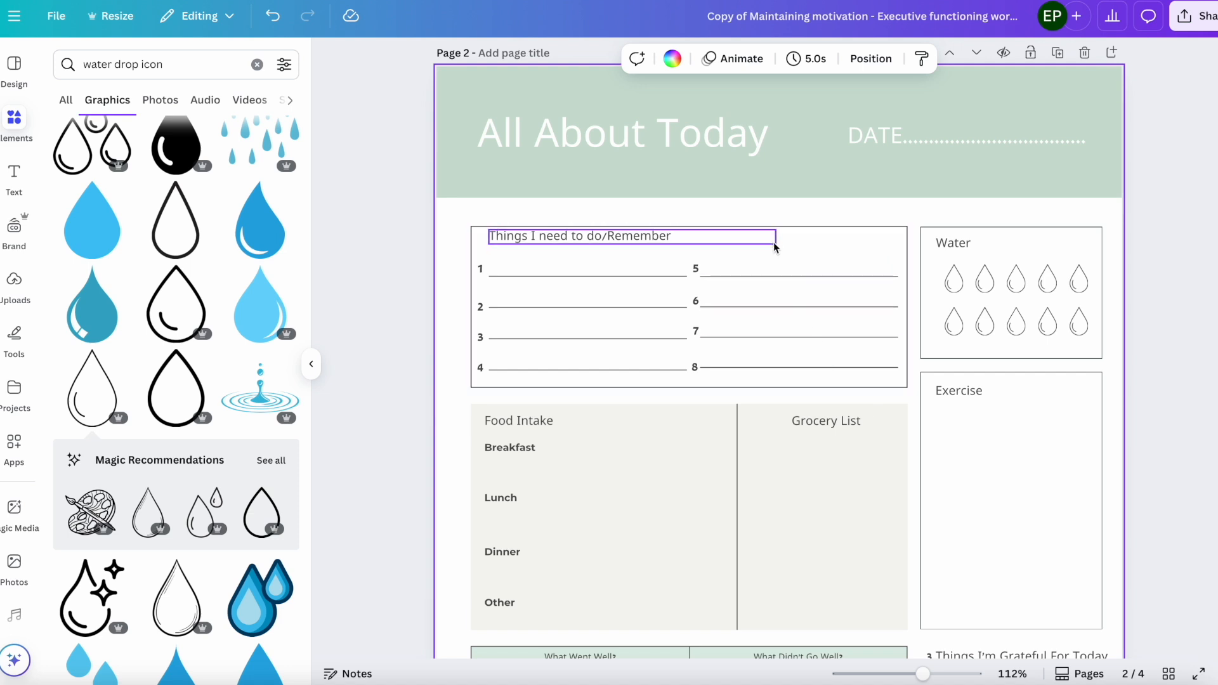
pyautogui.click(796, 230)
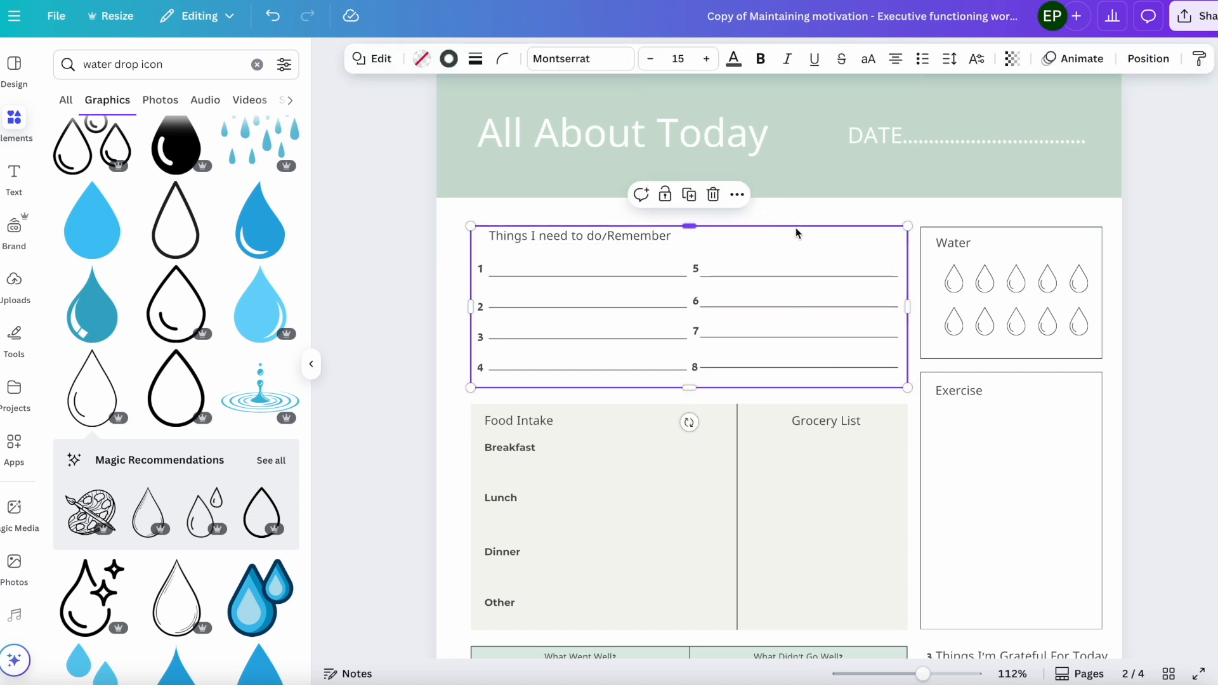
pyautogui.scroll(-6, 795, 227)
pyautogui.scroll(2, 796, 233)
pyautogui.scroll(3, 761, 235)
pyautogui.click(625, 279)
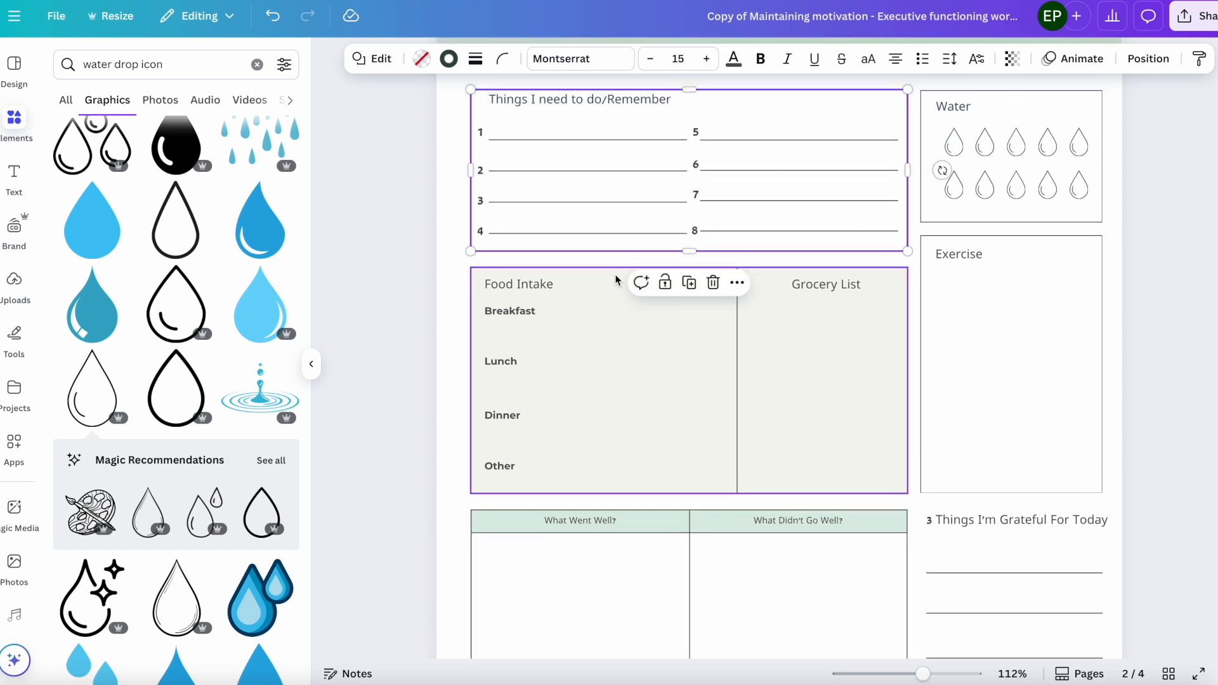
pyautogui.scroll(-5, 596, 305)
pyautogui.click(562, 371)
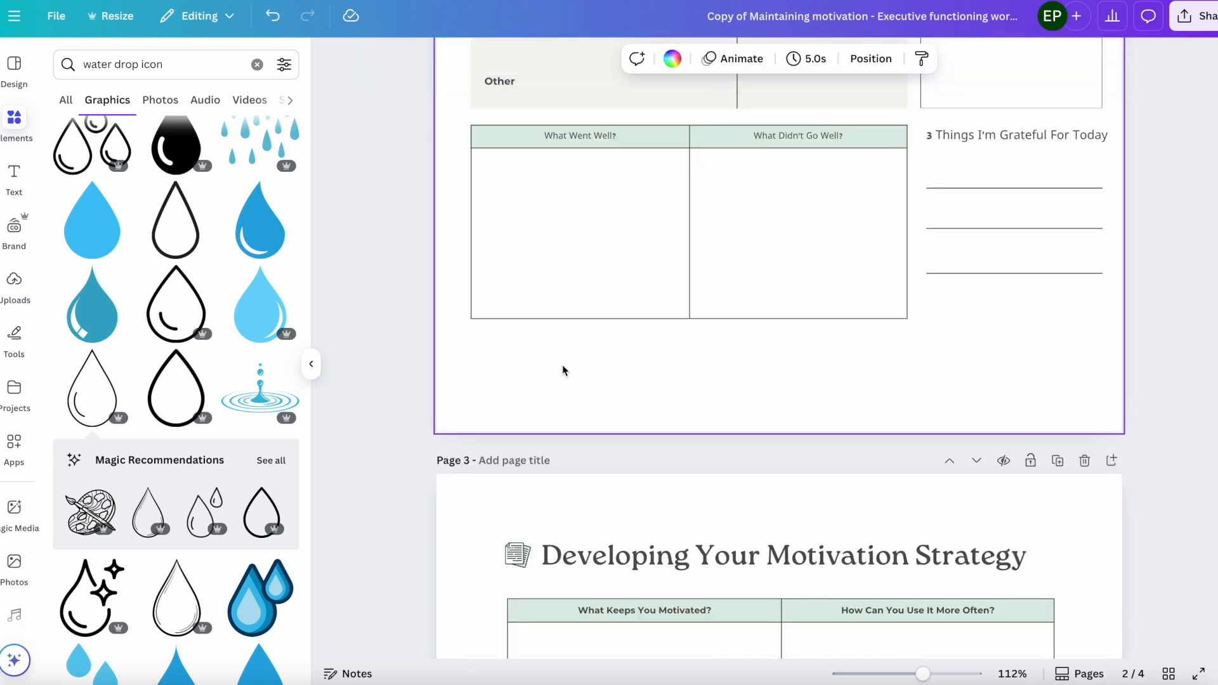
pyautogui.press('Tab')
pyautogui.moveTo(645, 101); pyautogui.dragTo(648, 531)
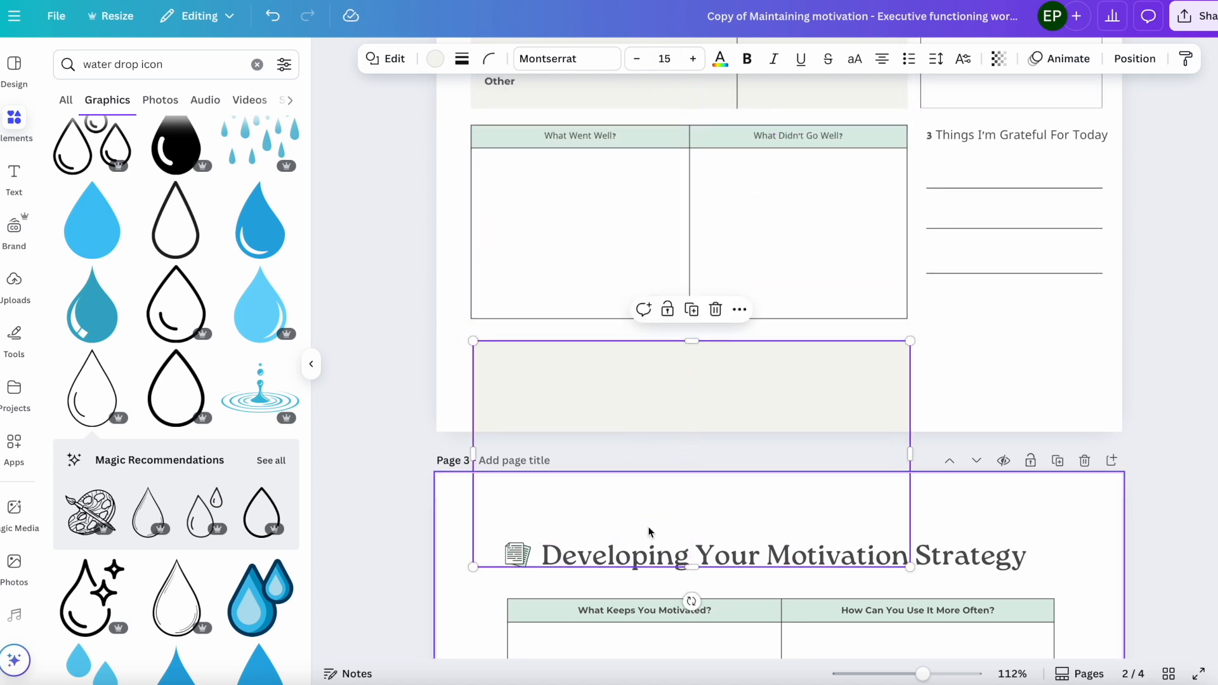
# Resize the copied beige box into a shallow strip spanning both columns and align it with the table's left edge.
pyautogui.moveTo(691, 567); pyautogui.dragTo(681, 419)
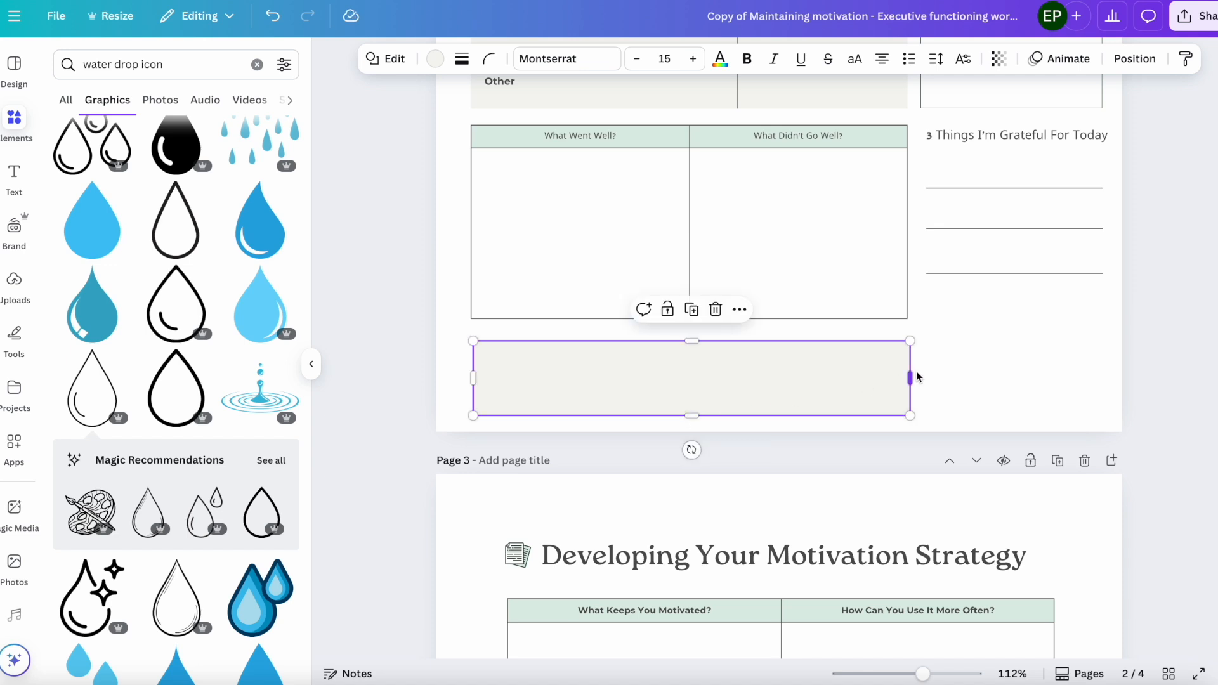
pyautogui.moveTo(913, 379); pyautogui.dragTo(1110, 379)
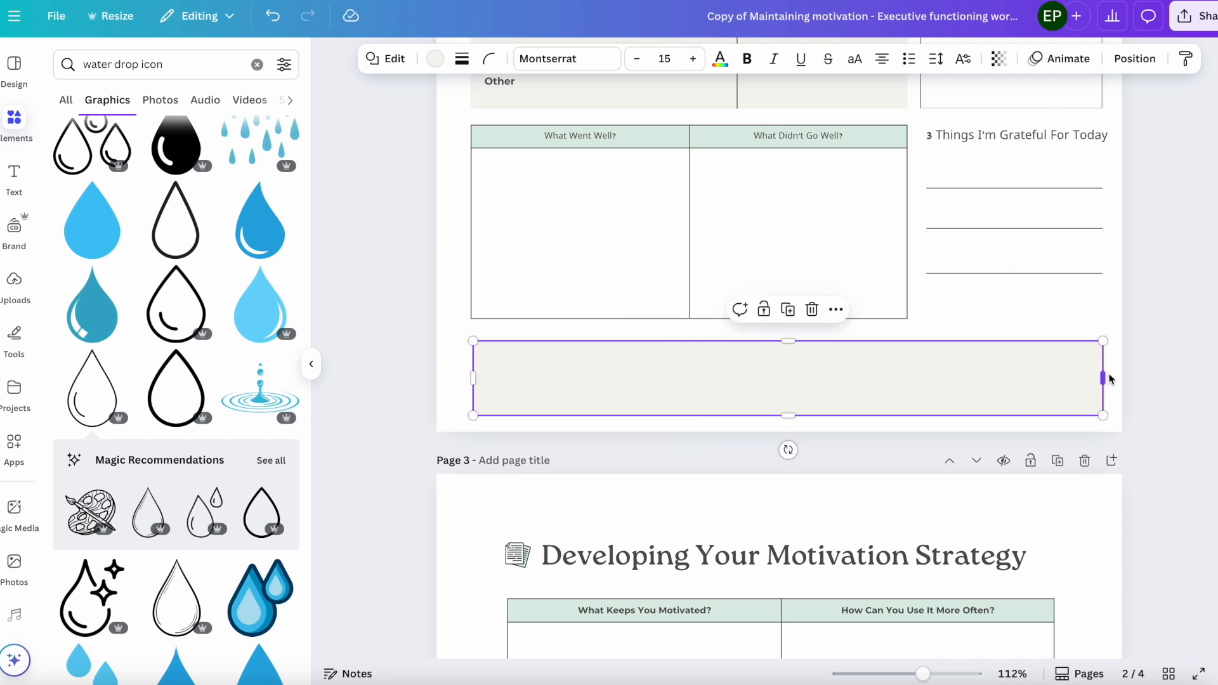
pyautogui.click(1177, 420)
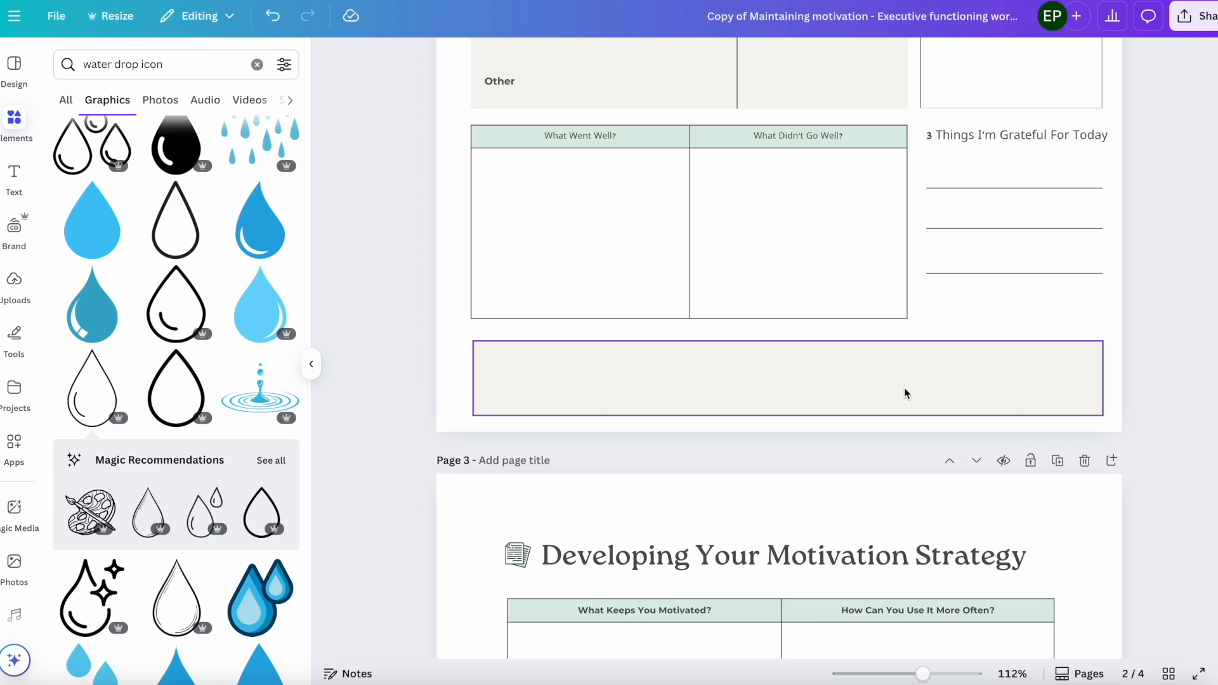
pyautogui.moveTo(767, 378); pyautogui.dragTo(764, 368)
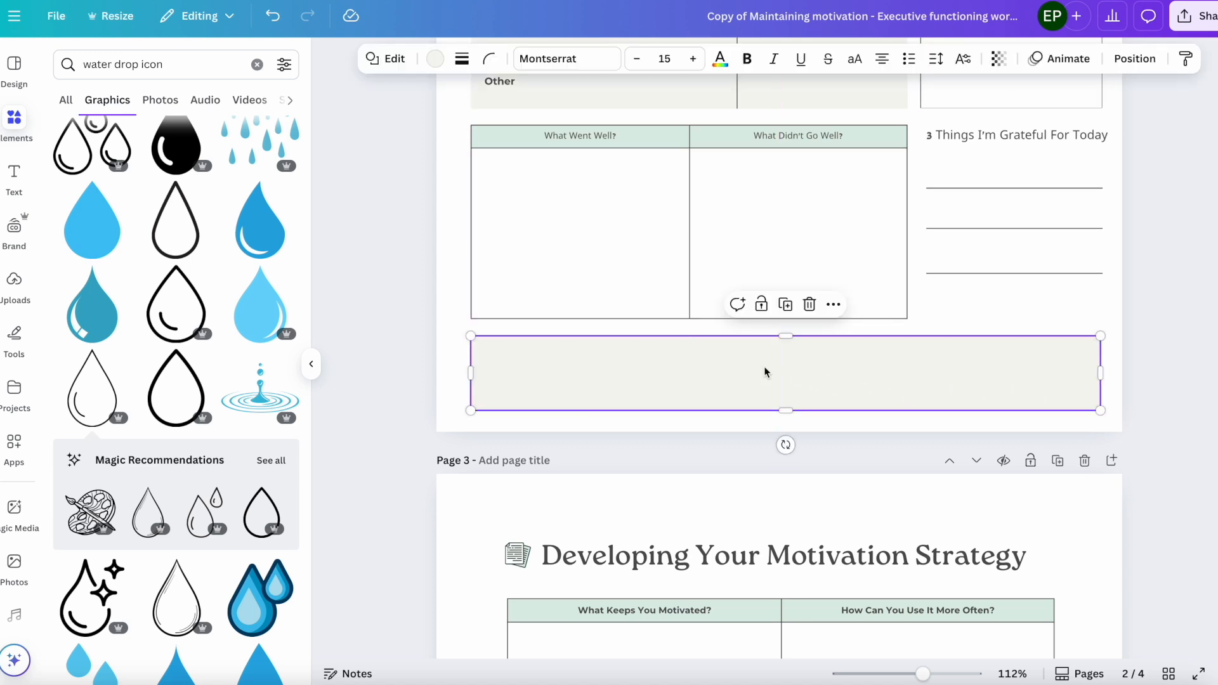
# Duplicate the gratitude heading into the upper left of the beige strip and retitle it for notes.
pyautogui.click(970, 135)
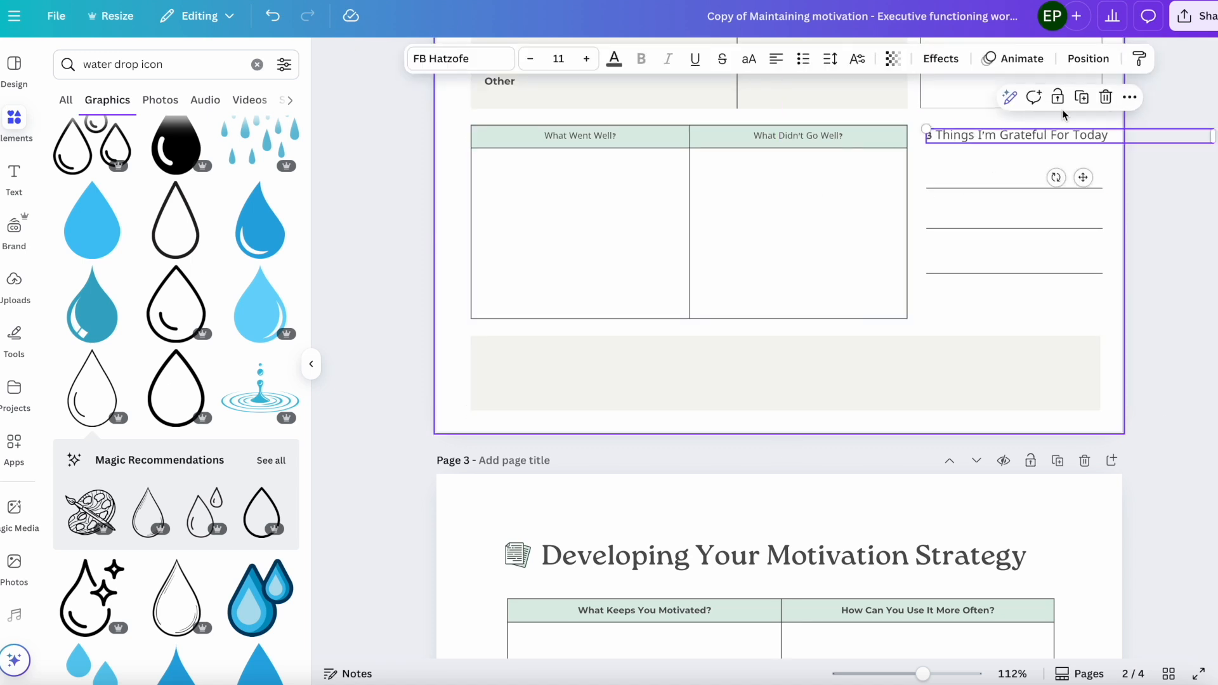
pyautogui.click(1082, 98)
pyautogui.click(1171, 245)
pyautogui.moveTo(1071, 149); pyautogui.dragTo(612, 353)
pyautogui.doubleClick(612, 352)
pyautogui.write('NO')
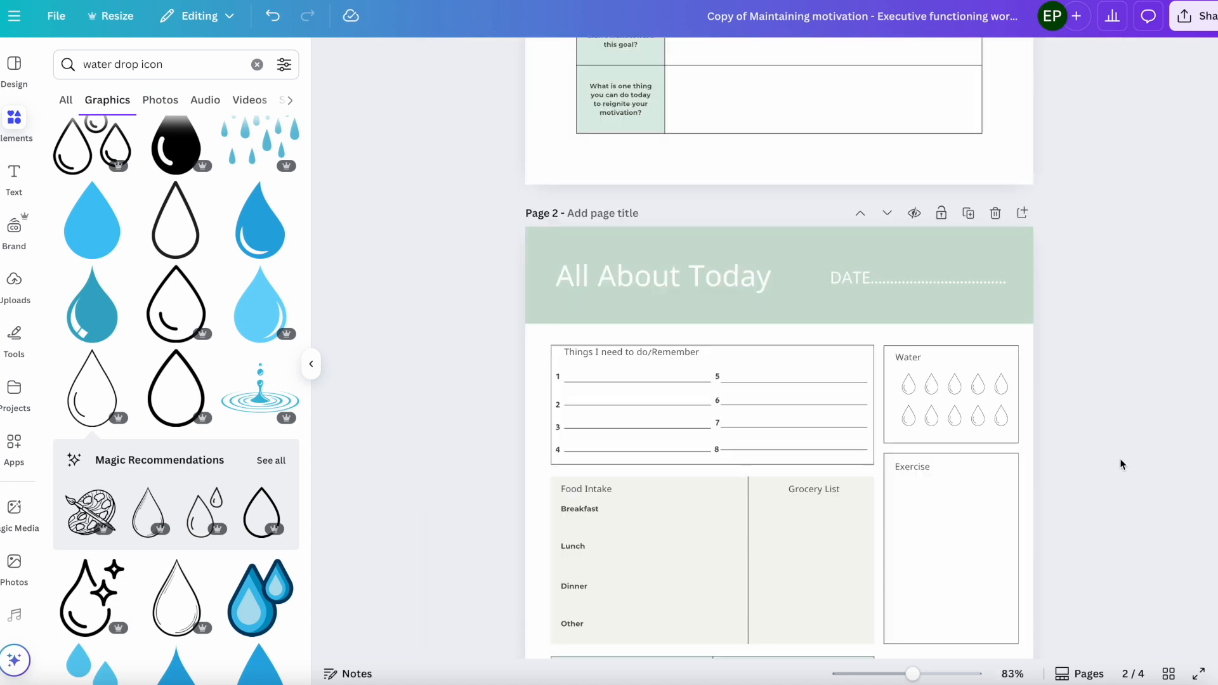
# Move the "All About Today" title higher in the green header band and reduce its font size by several points.
pyautogui.scroll(-2, 1123, 464)
pyautogui.scroll(-2, 1121, 465)
pyautogui.scroll(3, 1121, 465)
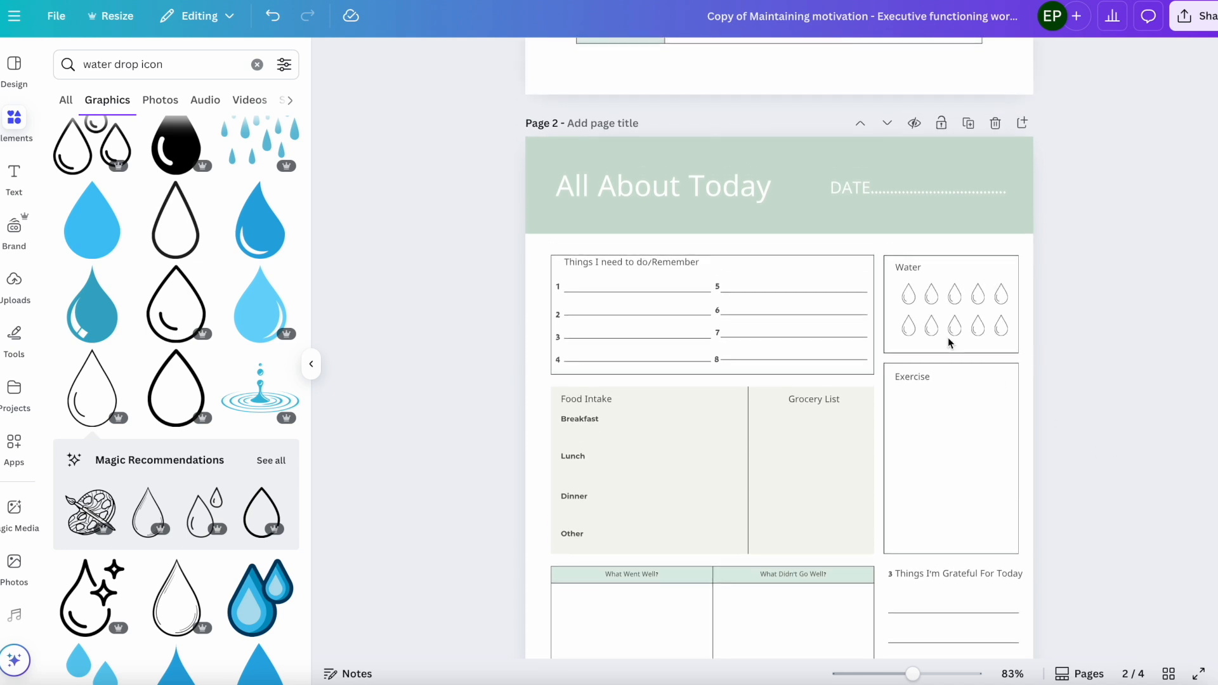
pyautogui.moveTo(679, 181); pyautogui.dragTo(668, 165)
pyautogui.click(531, 59)
pyautogui.click(531, 59)
pyautogui.click(531, 59)
pyautogui.click(532, 59)
pyautogui.click(531, 59)
pyautogui.click(531, 59)
# Line up the DATE line with the title and shorten the green header band to a height of about 1.
pyautogui.moveTo(1060, 203); pyautogui.dragTo(849, 166)
pyautogui.moveTo(787, 195); pyautogui.dragTo(769, 165)
pyautogui.click(772, 166)
pyautogui.moveTo(786, 172); pyautogui.dragTo(786, 173)
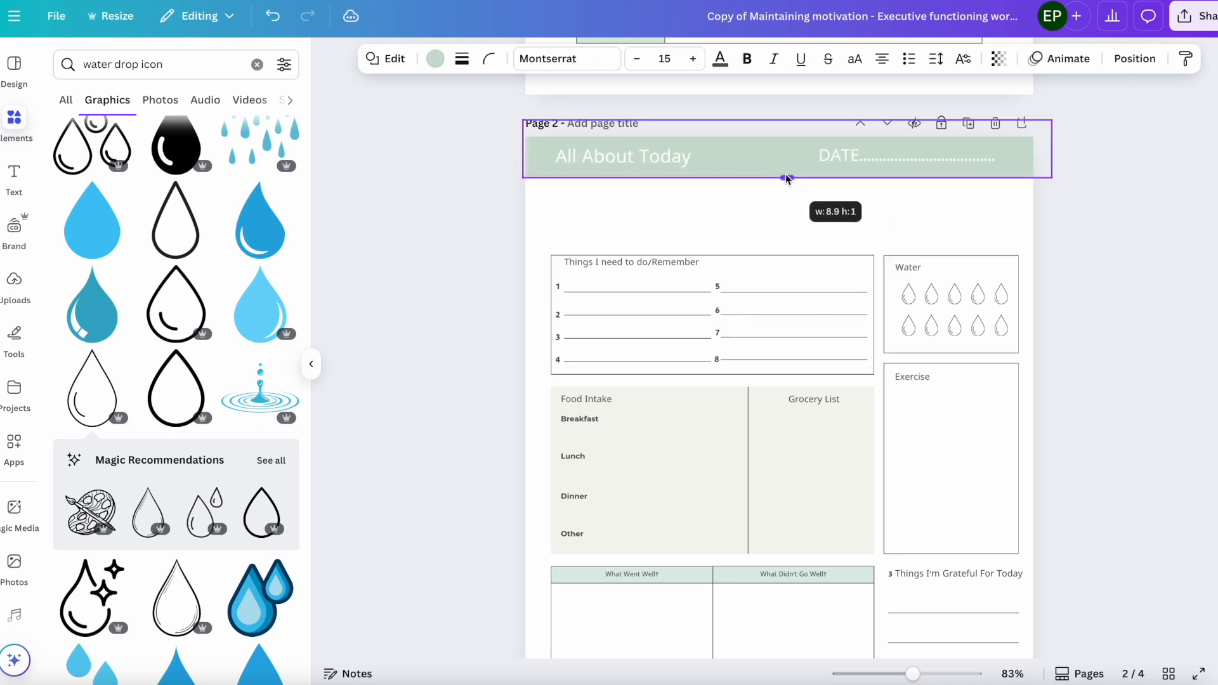
# Select all sections above the reflection table and move them up together to close the gap below the green header band.
pyautogui.click(1184, 258)
pyautogui.scroll(-2, 1185, 257)
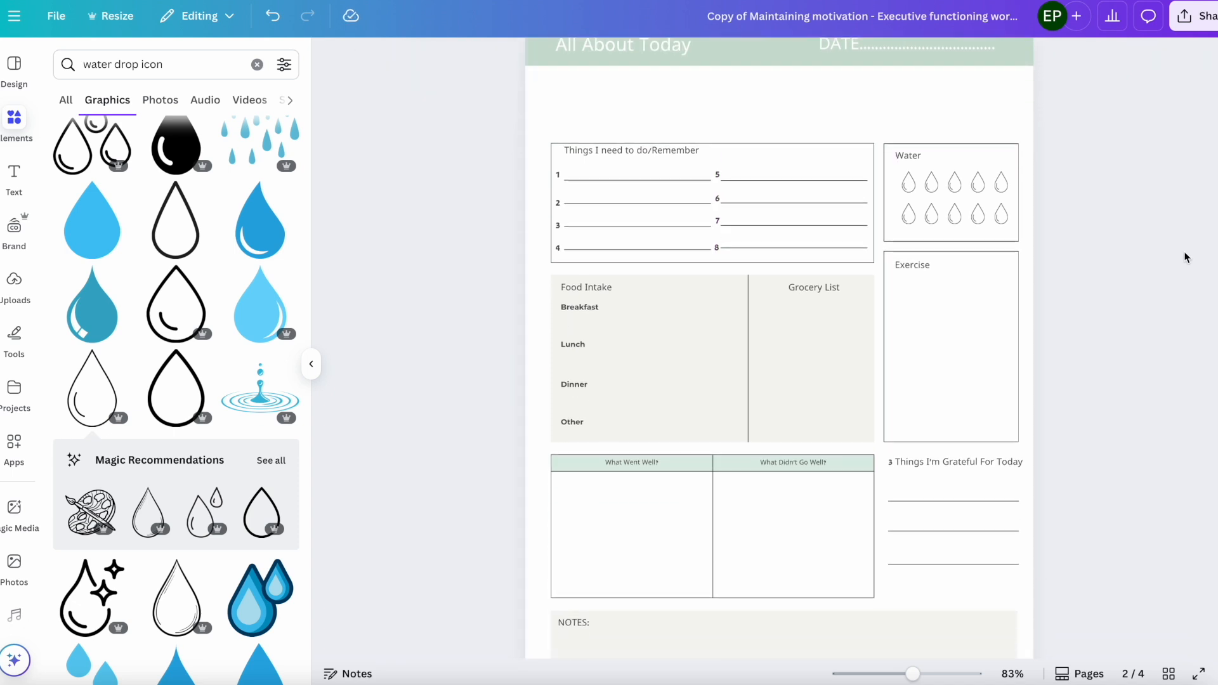
pyautogui.scroll(-1, 1185, 257)
pyautogui.moveTo(1069, 424); pyautogui.dragTo(447, 116)
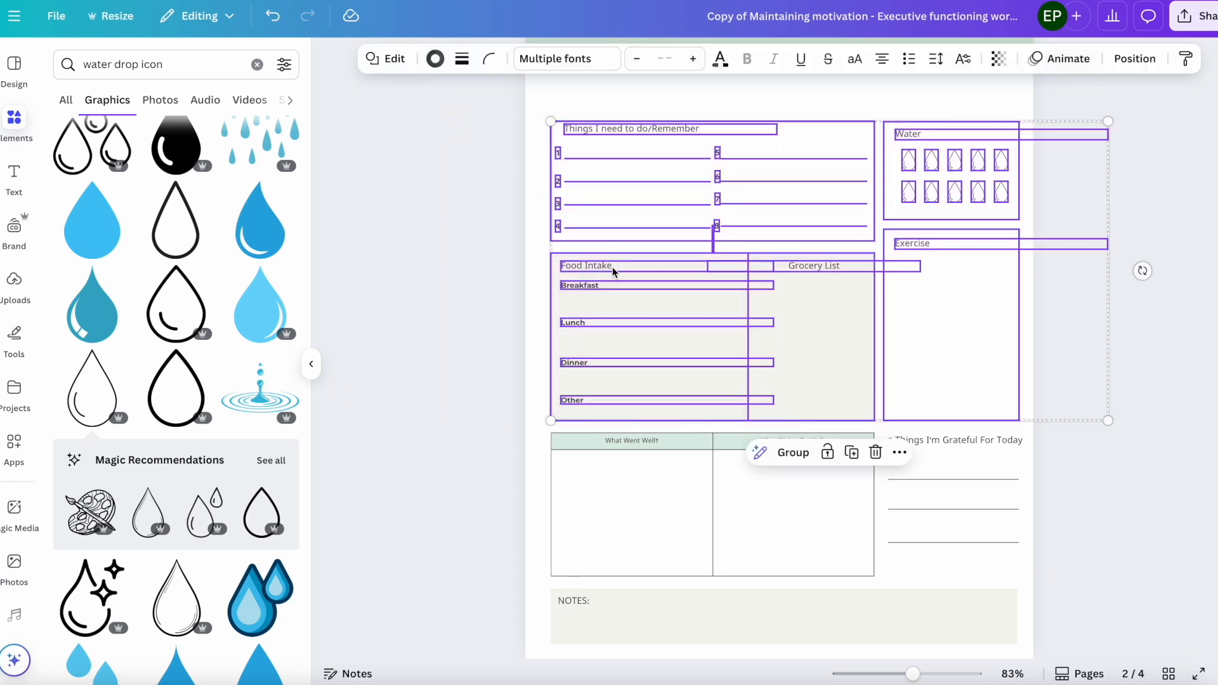
pyautogui.scroll(1, 614, 269)
pyautogui.scroll(3, 611, 306)
pyautogui.moveTo(612, 441); pyautogui.dragTo(603, 387)
# Move the Food Intake, Grocery List and Exercise blocks slightly down, away from the row above them.
pyautogui.click(1113, 534)
pyautogui.scroll(-3, 1113, 534)
pyautogui.scroll(-3, 1113, 534)
pyautogui.scroll(3, 1113, 534)
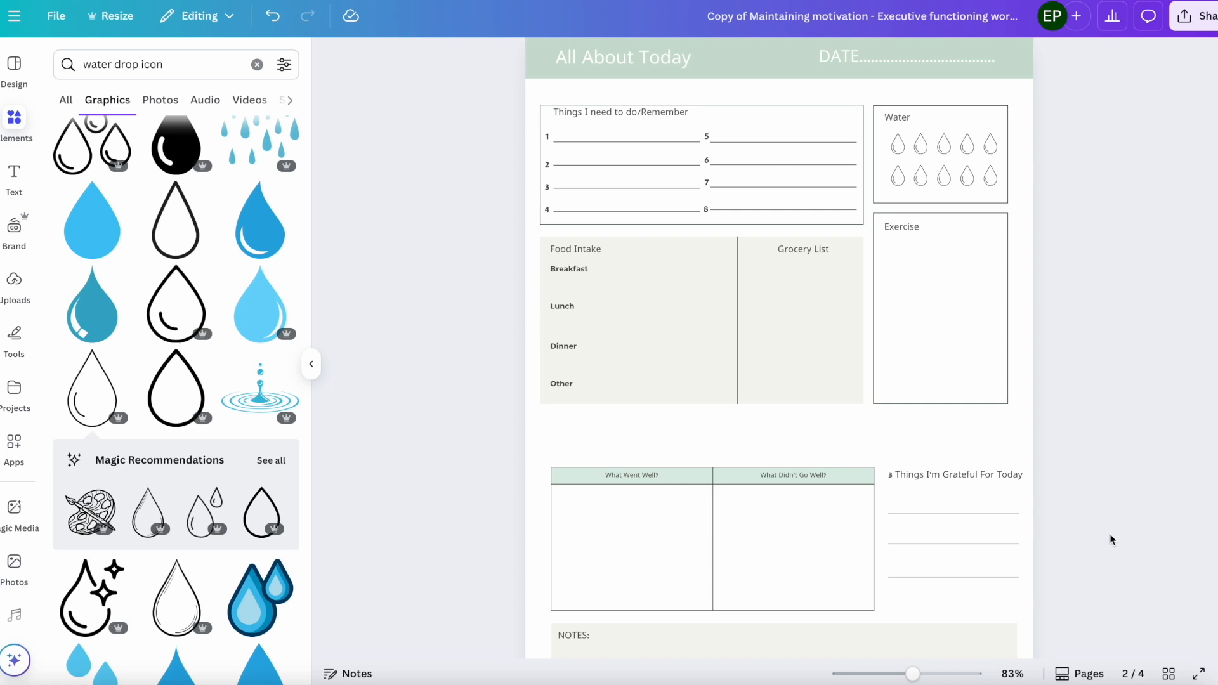
pyautogui.moveTo(483, 238); pyautogui.dragTo(963, 403)
pyautogui.click(1055, 340)
pyautogui.scroll(2, 1055, 340)
pyautogui.moveTo(908, 337); pyautogui.dragTo(902, 360)
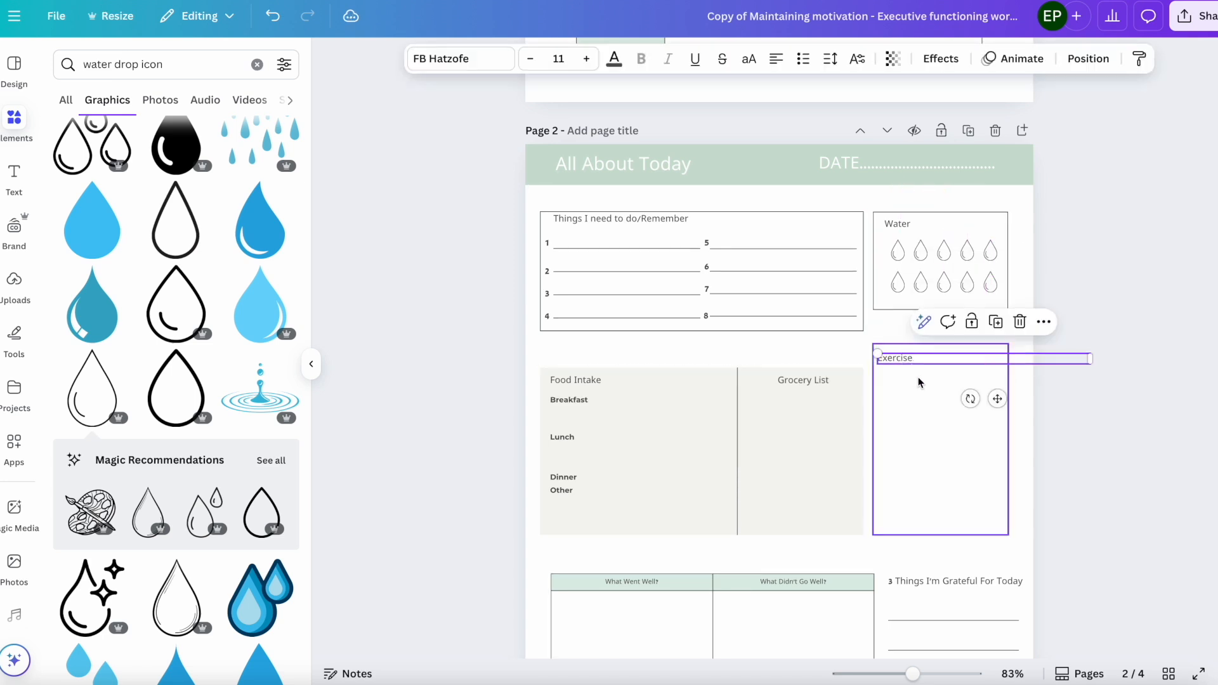
# Shift the to-do, Water and Exercise boxes slightly right to match the table's margins, and raise the Exercise box's top edge.
pyautogui.click(922, 418)
pyautogui.moveTo(1067, 326); pyautogui.dragTo(448, 201)
pyautogui.moveTo(597, 238); pyautogui.dragTo(606, 241)
pyautogui.click(1102, 387)
pyautogui.moveTo(1007, 444); pyautogui.dragTo(1017, 444)
pyautogui.click(1079, 381)
pyautogui.moveTo(895, 358); pyautogui.dragTo(951, 336)
pyautogui.click(958, 412)
# Shift the Food Intake and Grocery List contents right to the table's margin and extend the beige box upward.
pyautogui.moveTo(486, 375); pyautogui.dragTo(748, 492)
pyautogui.moveTo(716, 481); pyautogui.dragTo(726, 481)
pyautogui.click(391, 482)
pyautogui.click(672, 419)
pyautogui.moveTo(712, 368); pyautogui.dragTo(712, 348)
# Move the Food Intake and Grocery List headings to the top of the beige box and make their text larger.
pyautogui.moveTo(594, 383); pyautogui.dragTo(593, 364)
pyautogui.click(587, 58)
pyautogui.click(590, 198)
pyautogui.click(586, 58)
pyautogui.moveTo(810, 382); pyautogui.dragTo(813, 353)
pyautogui.click(594, 363)
pyautogui.click(530, 58)
pyautogui.click(800, 359)
pyautogui.click(802, 364)
pyautogui.click(530, 58)
pyautogui.click(530, 59)
pyautogui.click(1140, 403)
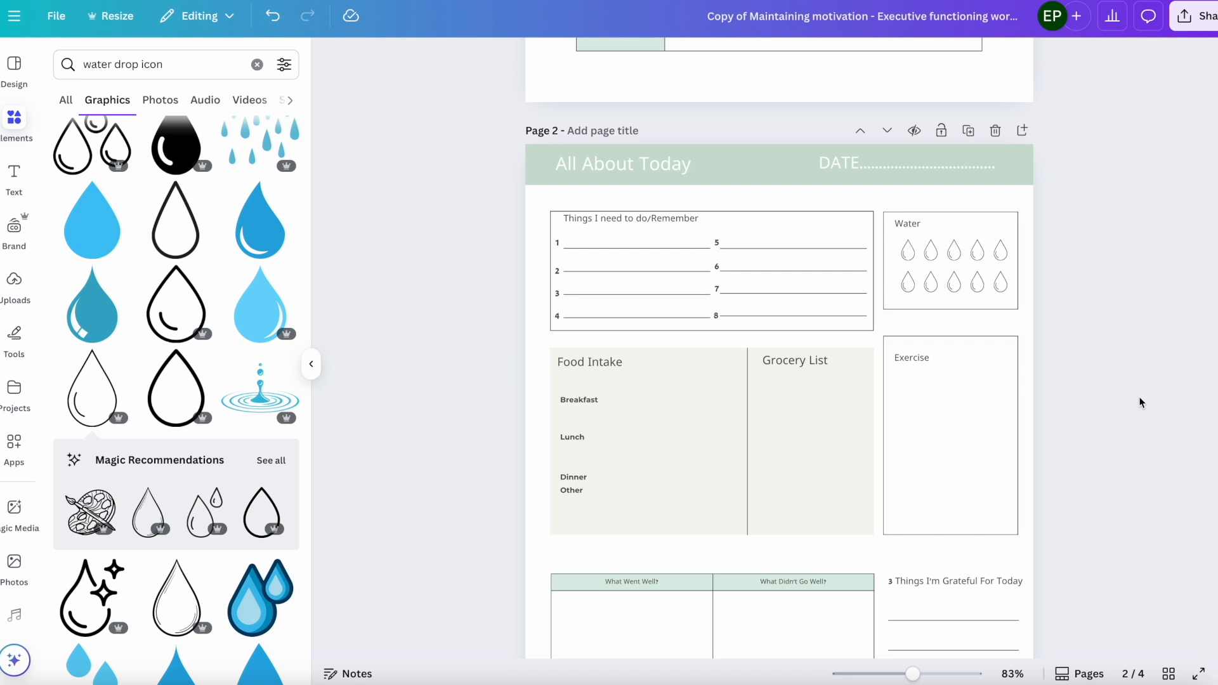
# Add a blank page after the printable and place the uploaded stemmed flower bouquet on its upper half, scaled down.
pyautogui.scroll(-3, 1140, 403)
pyautogui.keyDown('ctrl'); pyautogui.scroll(-2, 1089, 466); pyautogui.keyUp('ctrl')
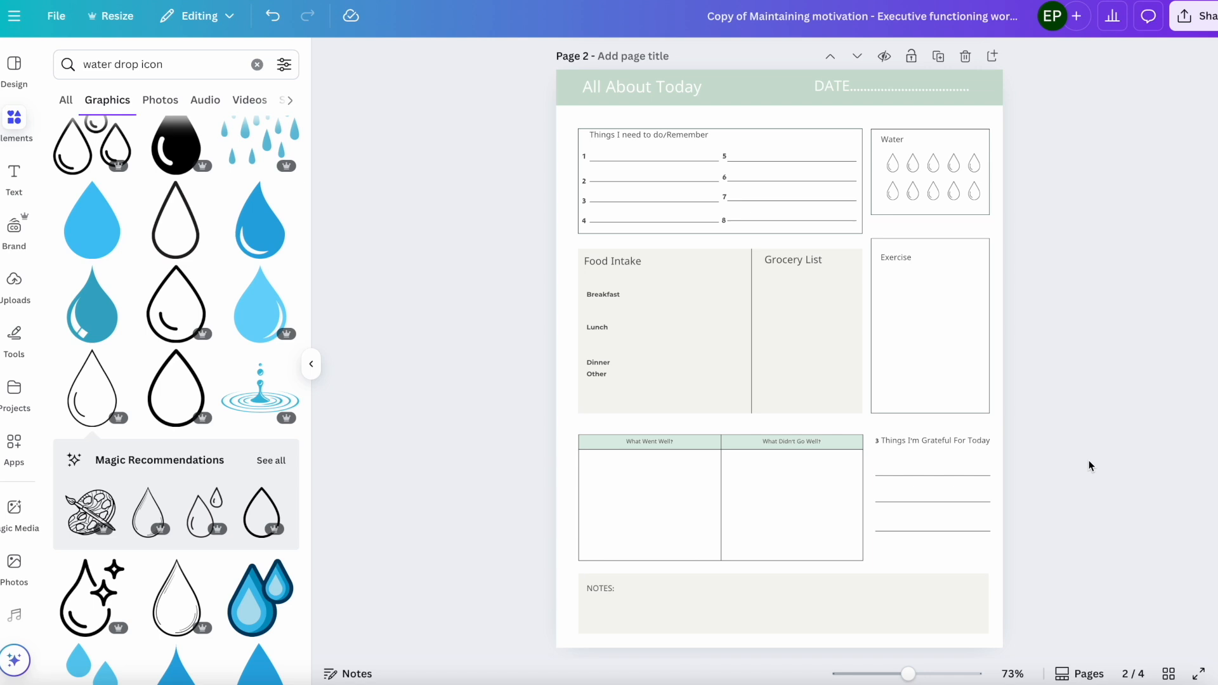
pyautogui.click(14, 282)
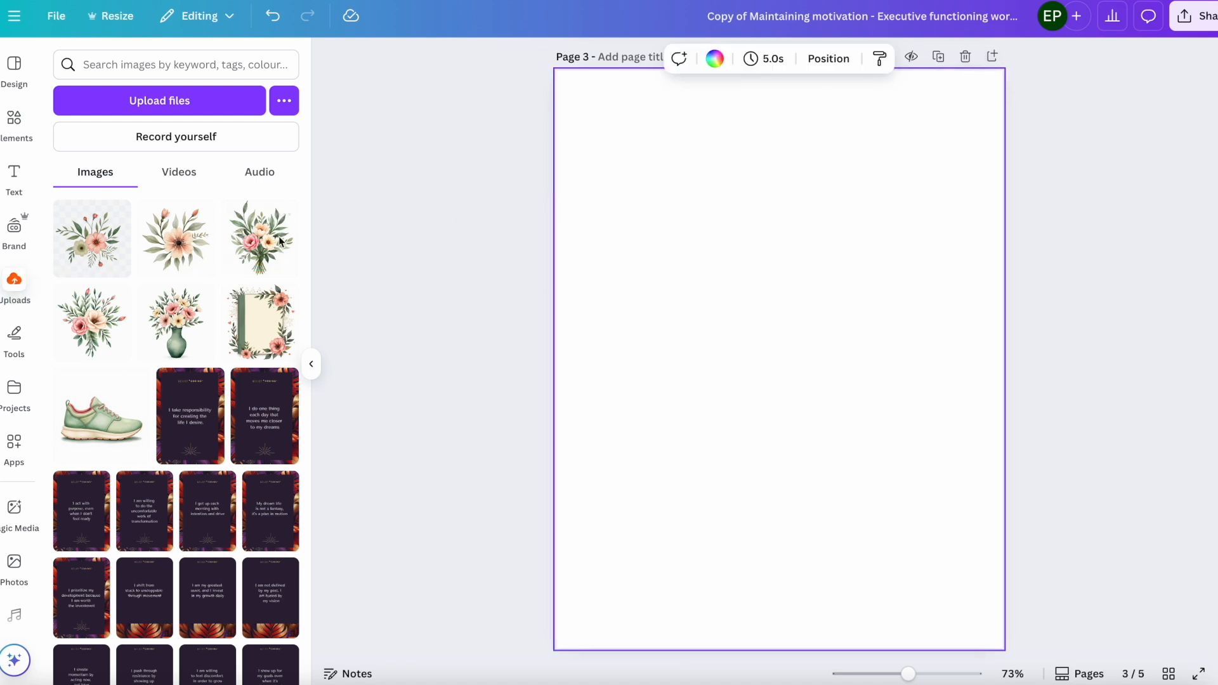
pyautogui.click(268, 243)
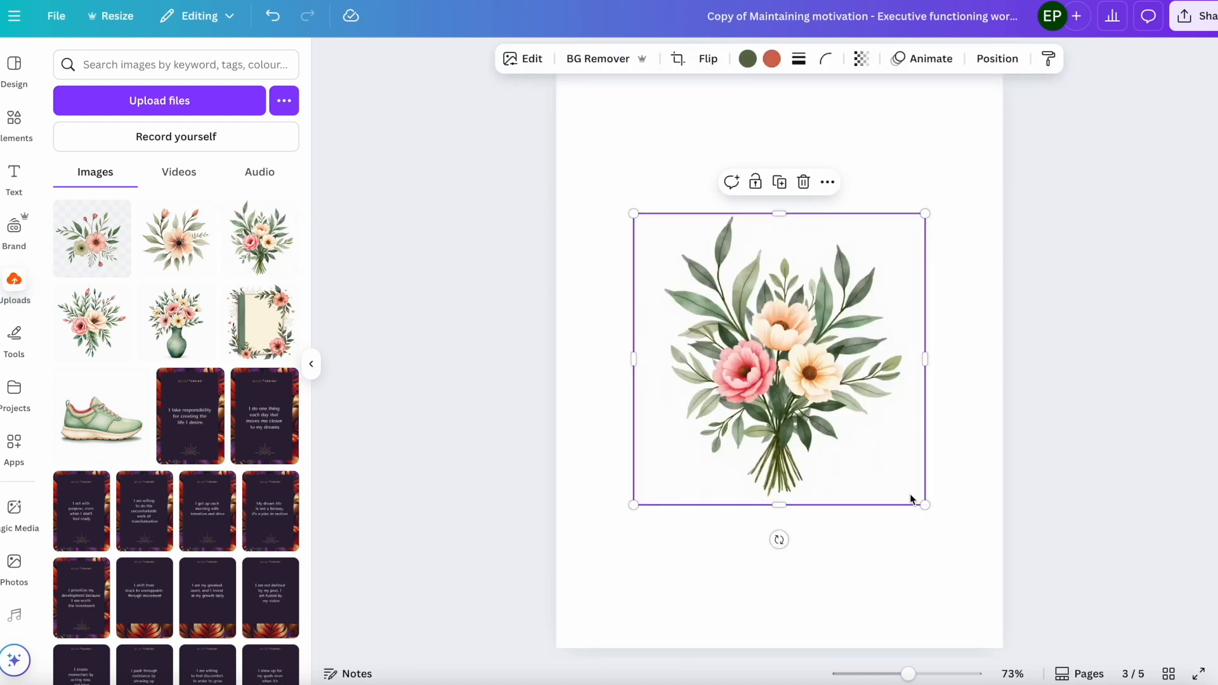
pyautogui.moveTo(912, 495); pyautogui.dragTo(835, 425)
pyautogui.moveTo(746, 365); pyautogui.dragTo(738, 269)
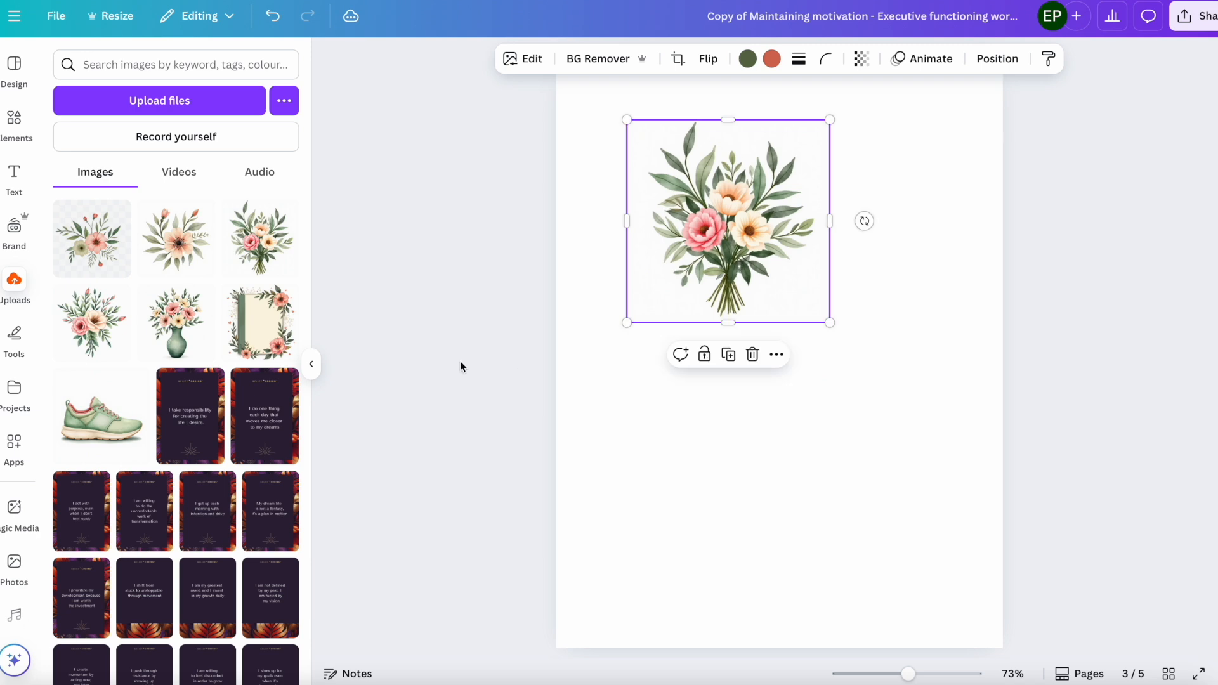
# Place the uploaded floral notebook and green sneaker images side by side below the bouquet, both scaled down.
pyautogui.click(263, 337)
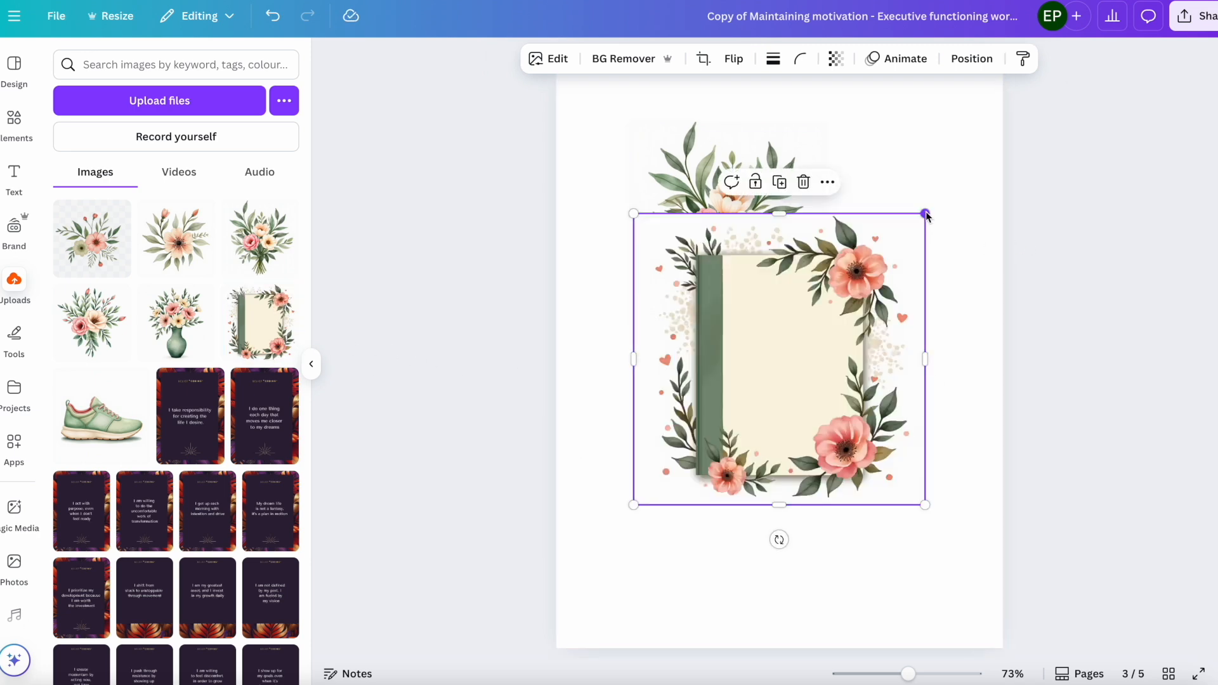
pyautogui.moveTo(924, 214); pyautogui.dragTo(848, 290)
pyautogui.moveTo(650, 424); pyautogui.dragTo(766, 493)
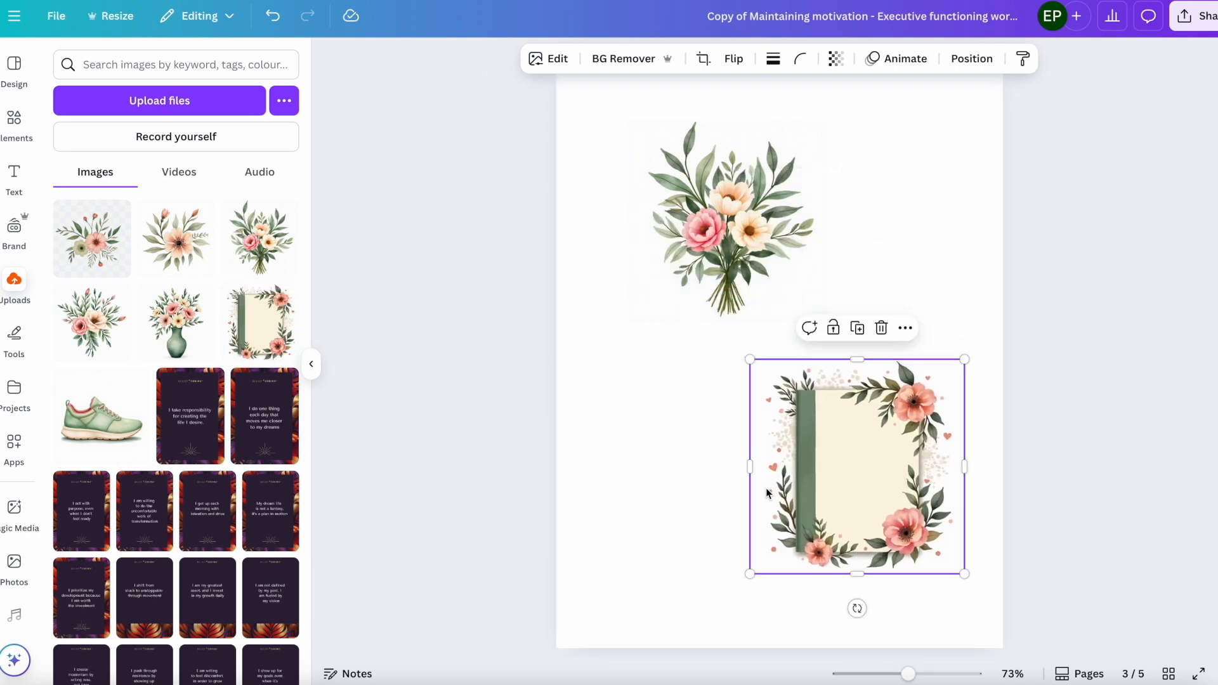
pyautogui.click(77, 425)
pyautogui.moveTo(921, 215); pyautogui.dragTo(783, 319)
pyautogui.moveTo(749, 380); pyautogui.dragTo(697, 372)
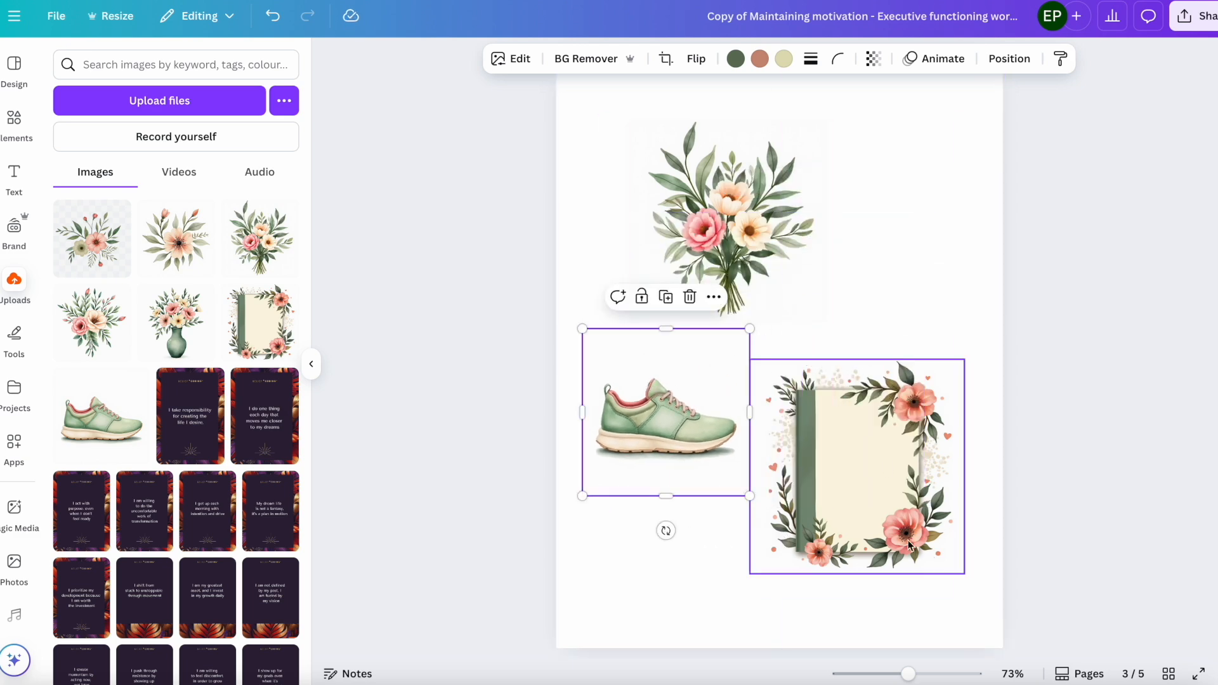
# Open the blank page's colour choices and compare the photo colours of the placed images with the printable.
pyautogui.click(726, 632)
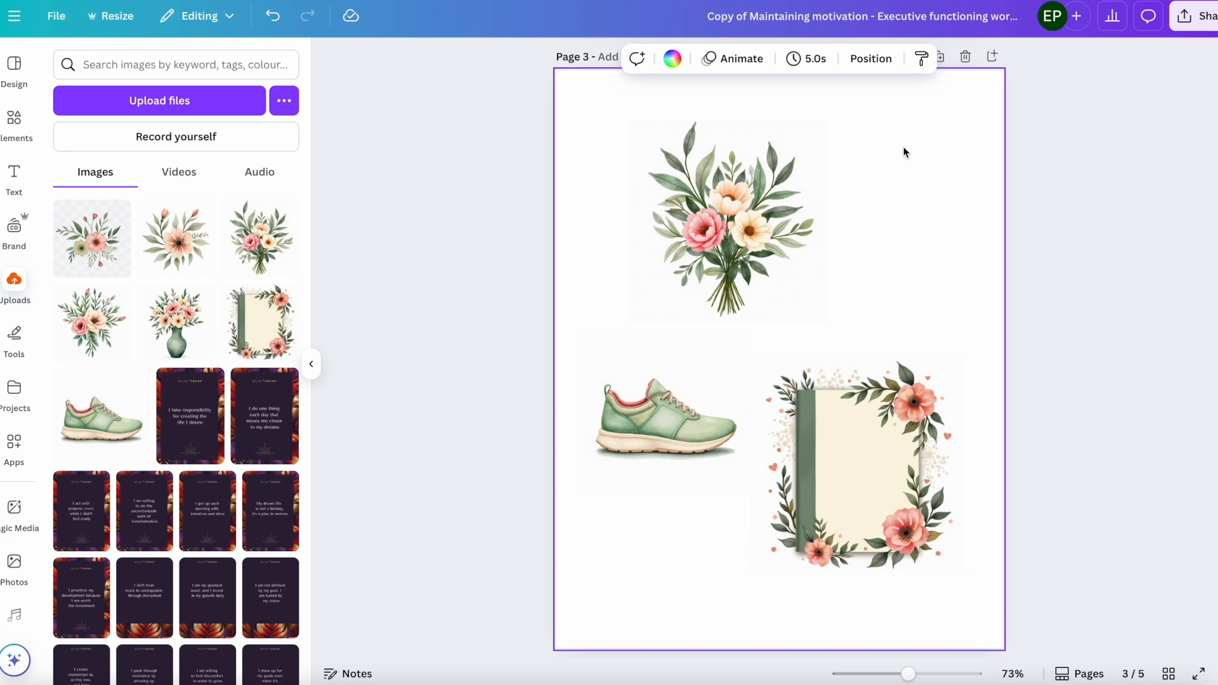
pyautogui.click(672, 58)
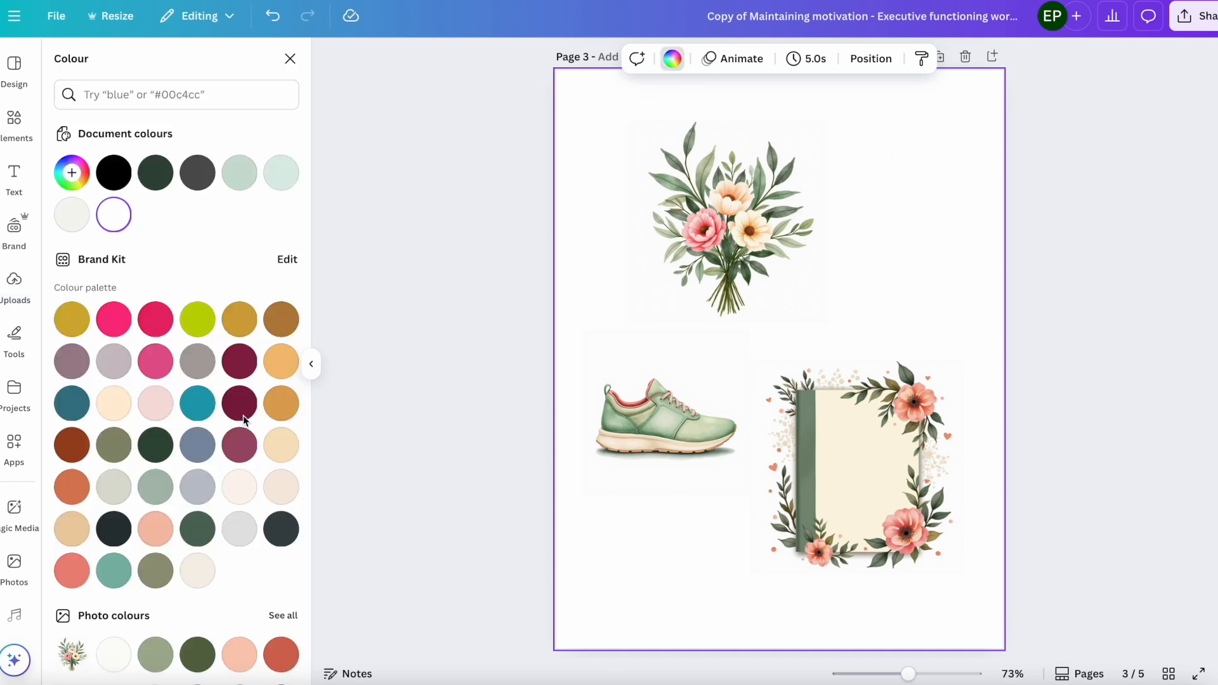
pyautogui.scroll(-3, 197, 485)
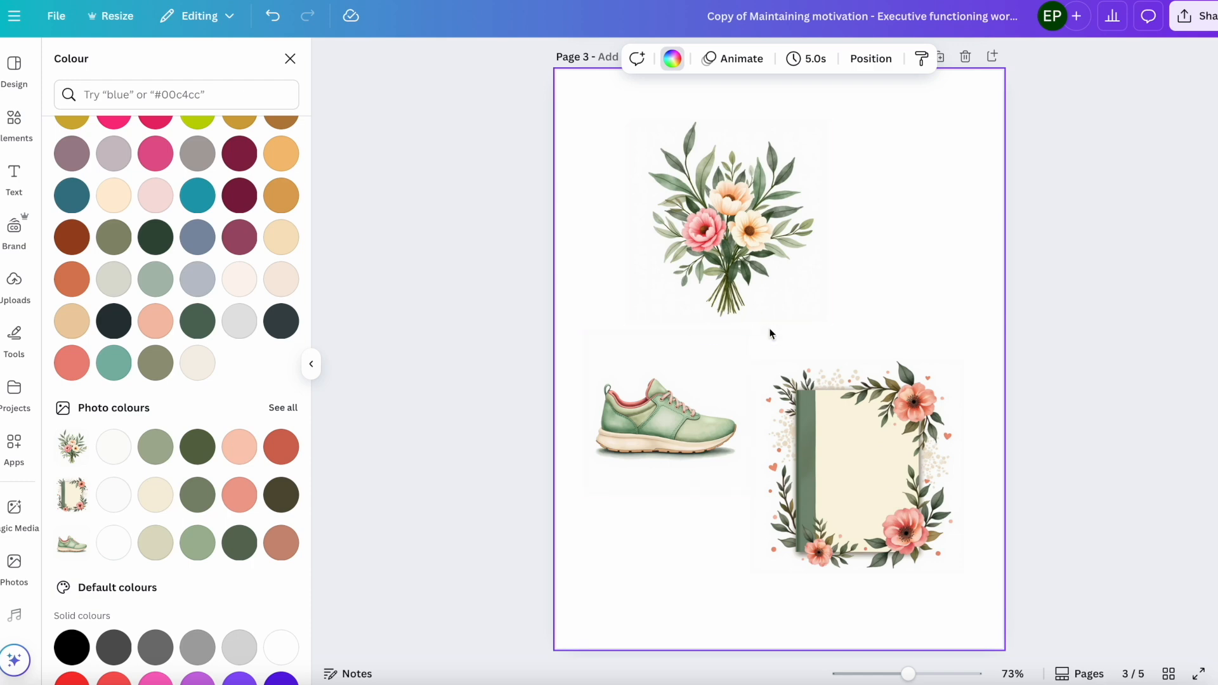
pyautogui.scroll(10, 770, 334)
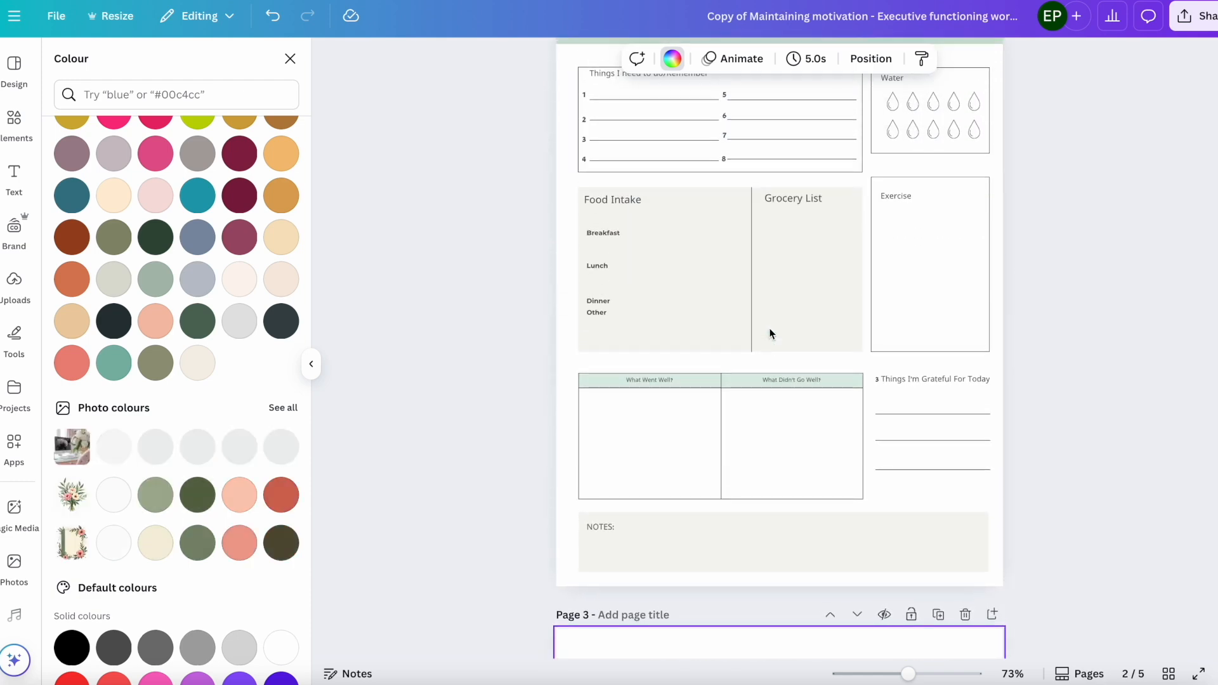
pyautogui.scroll(3, 770, 333)
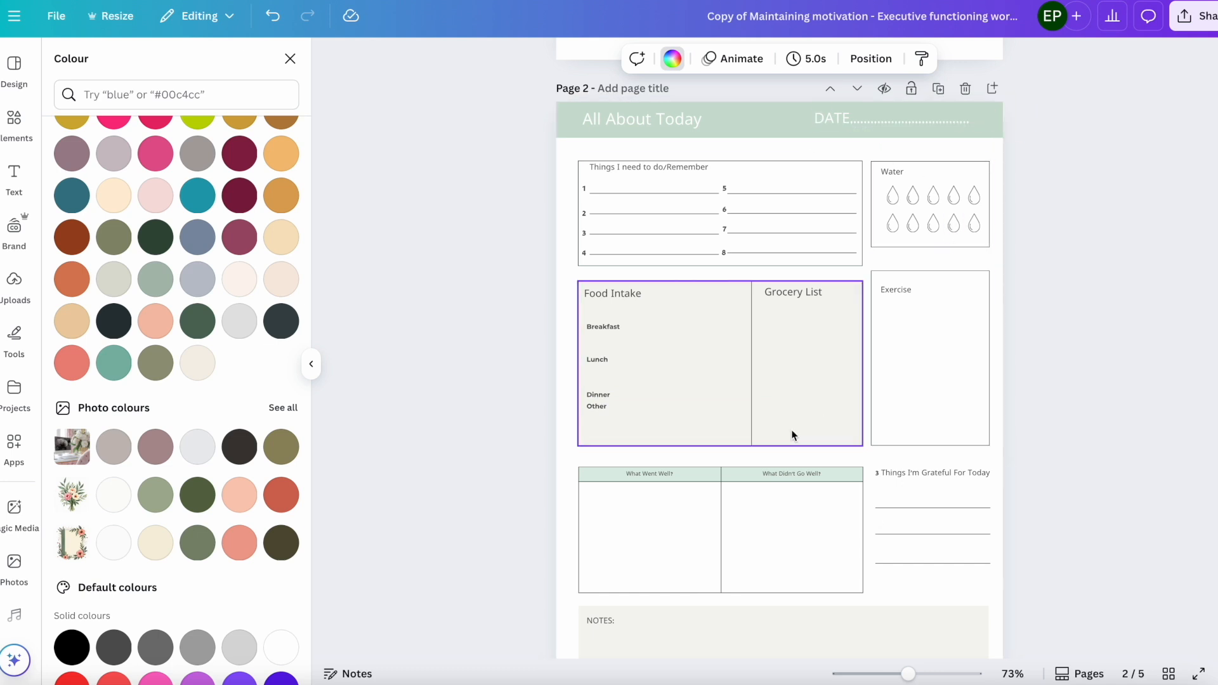
# Recolour the header band on page 2 to the pale grey-green #DFE8E3.
pyautogui.click(748, 127)
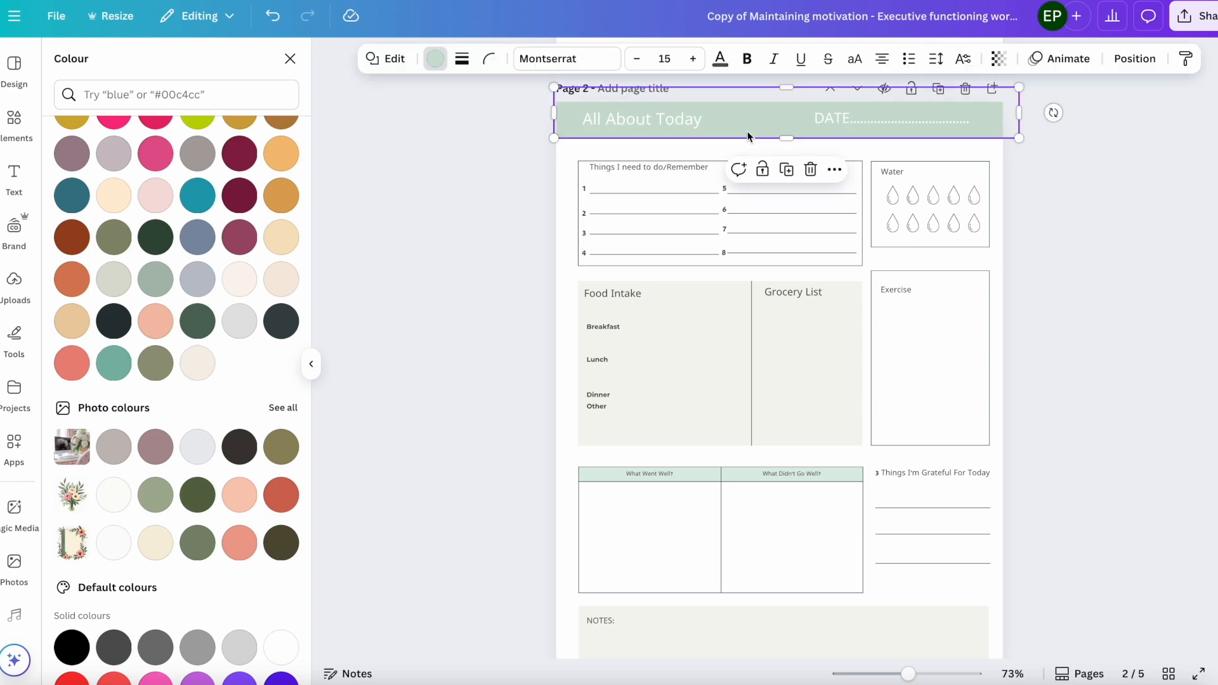
pyautogui.click(435, 59)
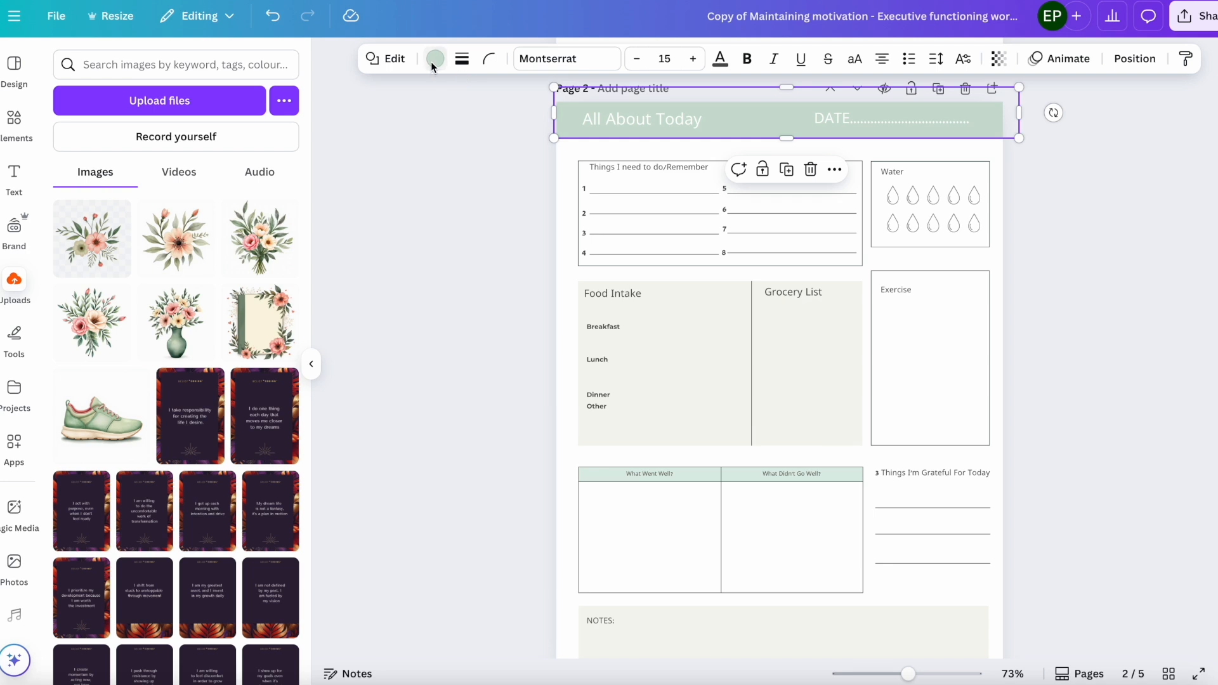
pyautogui.click(433, 61)
pyautogui.click(71, 215)
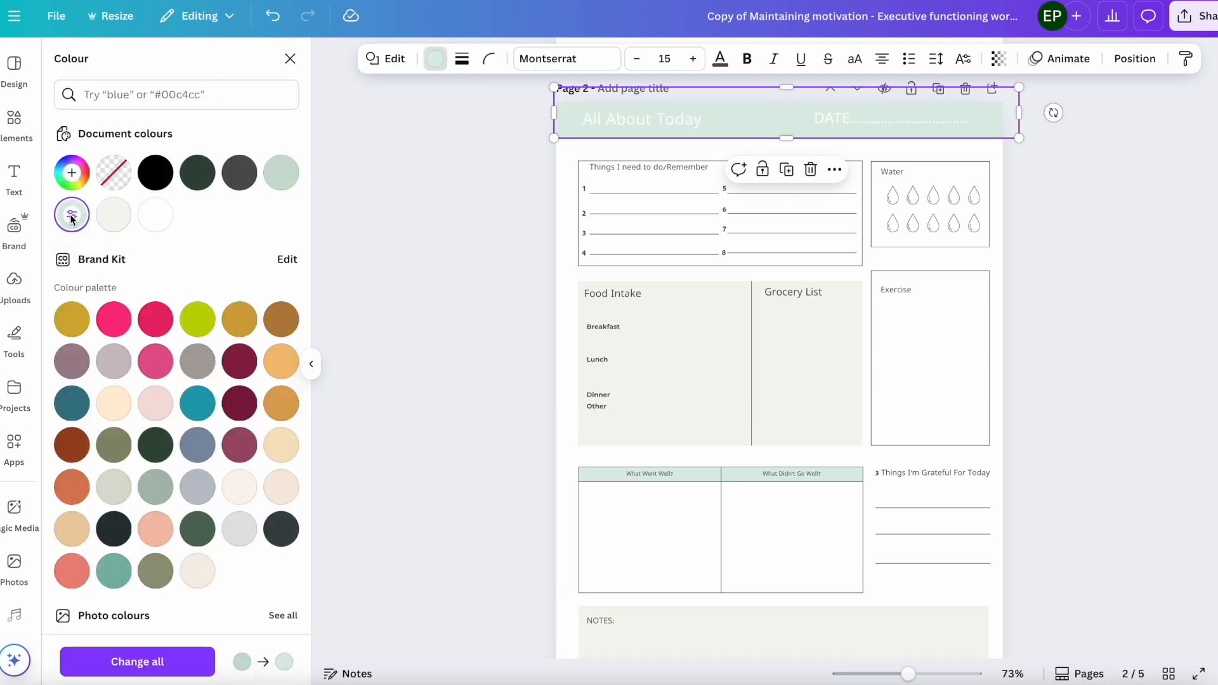
pyautogui.click(75, 179)
pyautogui.moveTo(81, 255); pyautogui.dragTo(74, 253)
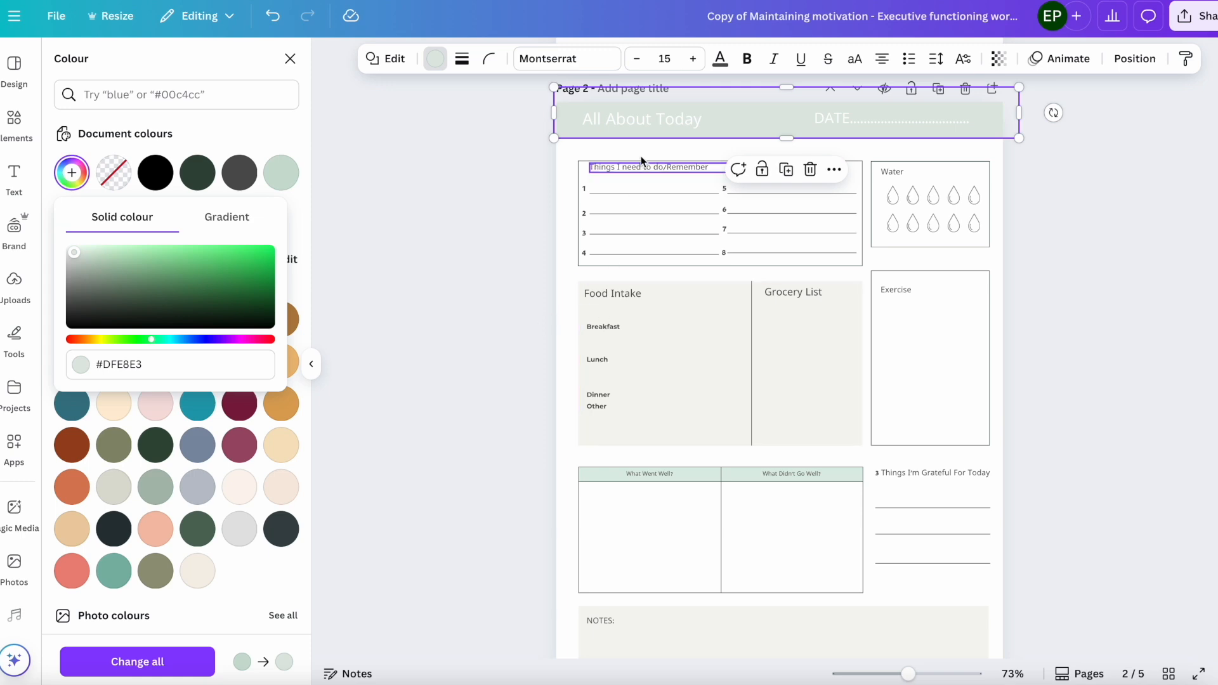
# Change the "All About Today" title and the DATE line from white to the document's dark grey.
pyautogui.click(634, 123)
pyautogui.click(614, 59)
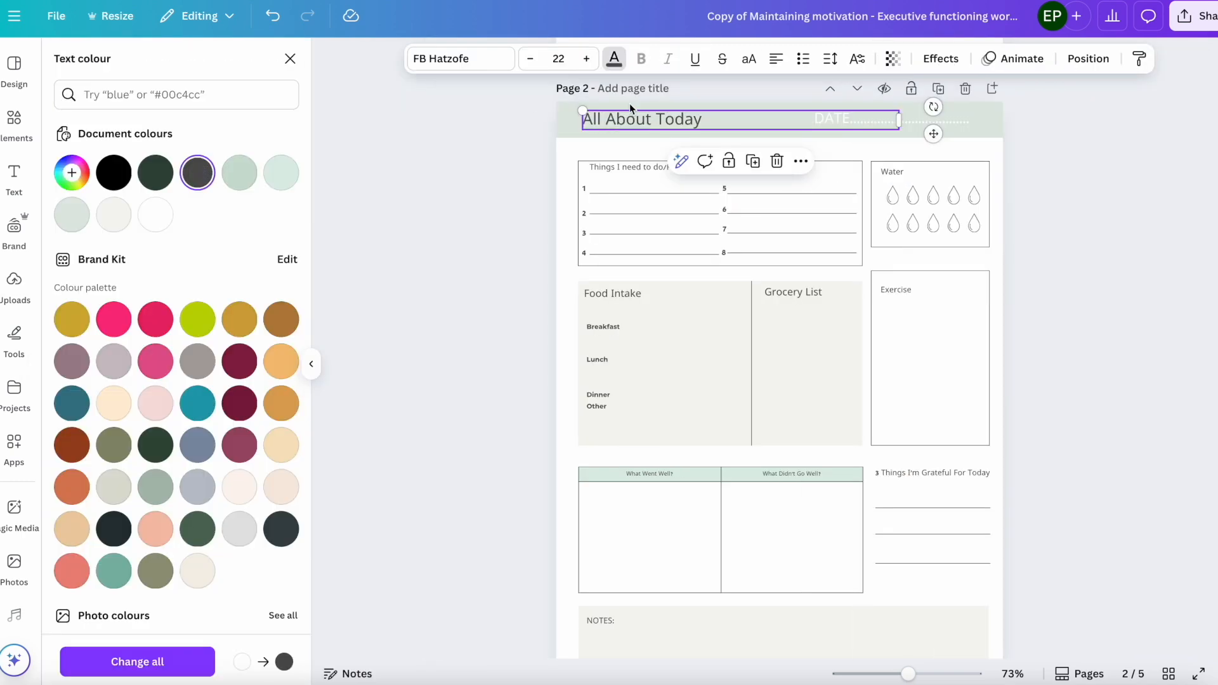
pyautogui.click(862, 118)
pyautogui.click(202, 179)
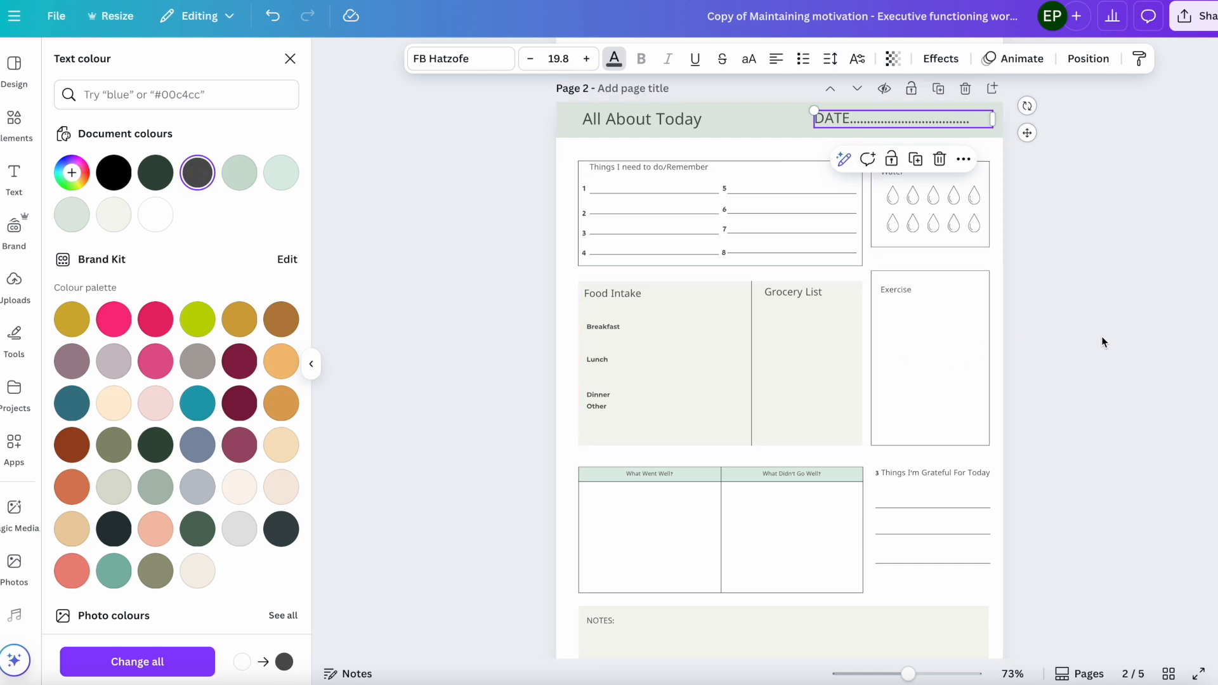
# Recolour the header row of the "What Went Well?" table to the header band's pale grey-green.
pyautogui.click(791, 474)
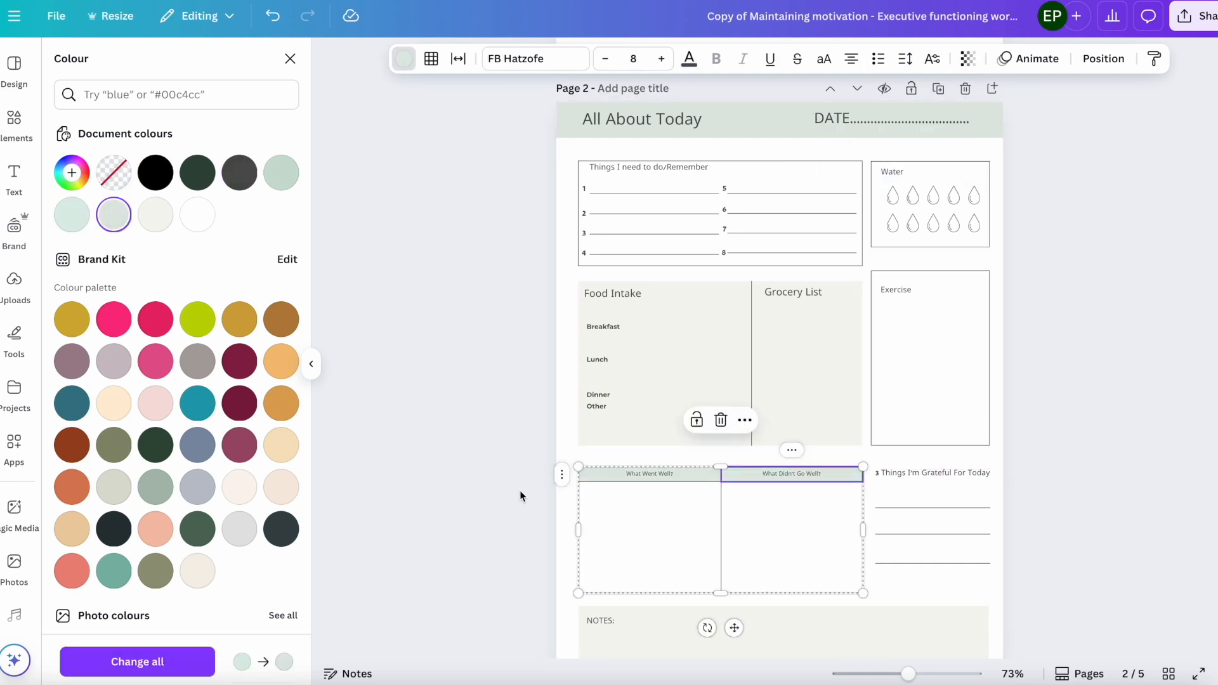
pyautogui.press('Escape')
pyautogui.press('Escape')
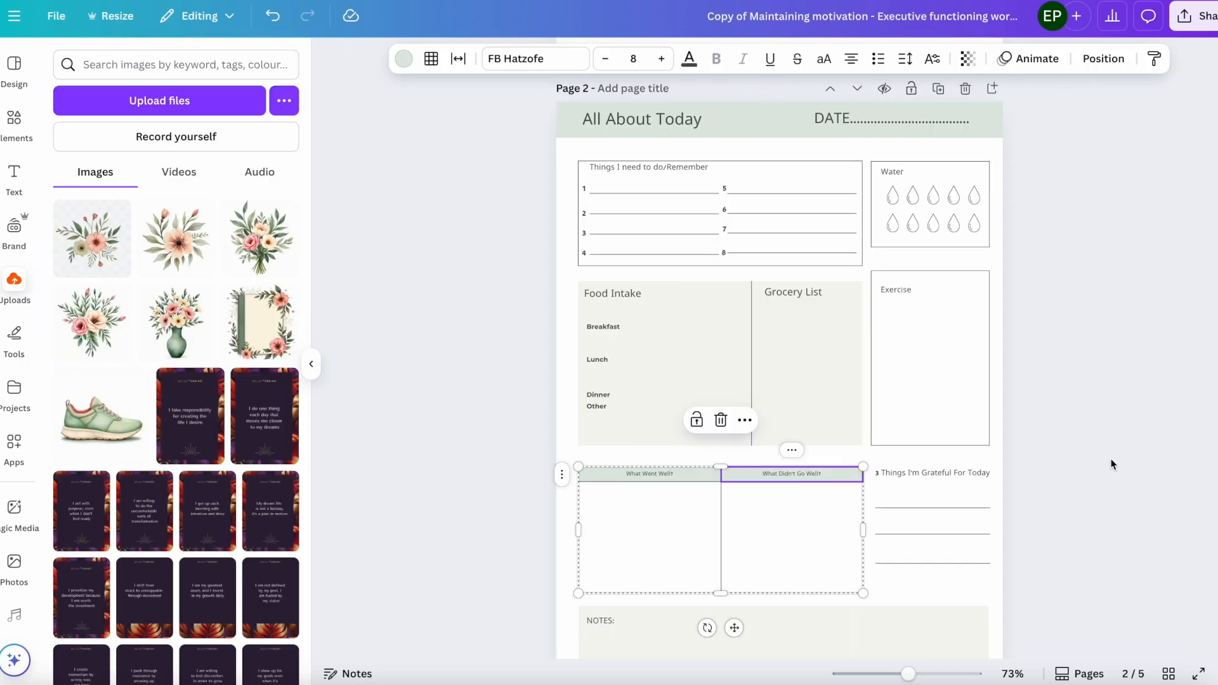
# Change the beige fill of the Food Intake and NOTES boxes to a very light grey.
pyautogui.click(723, 343)
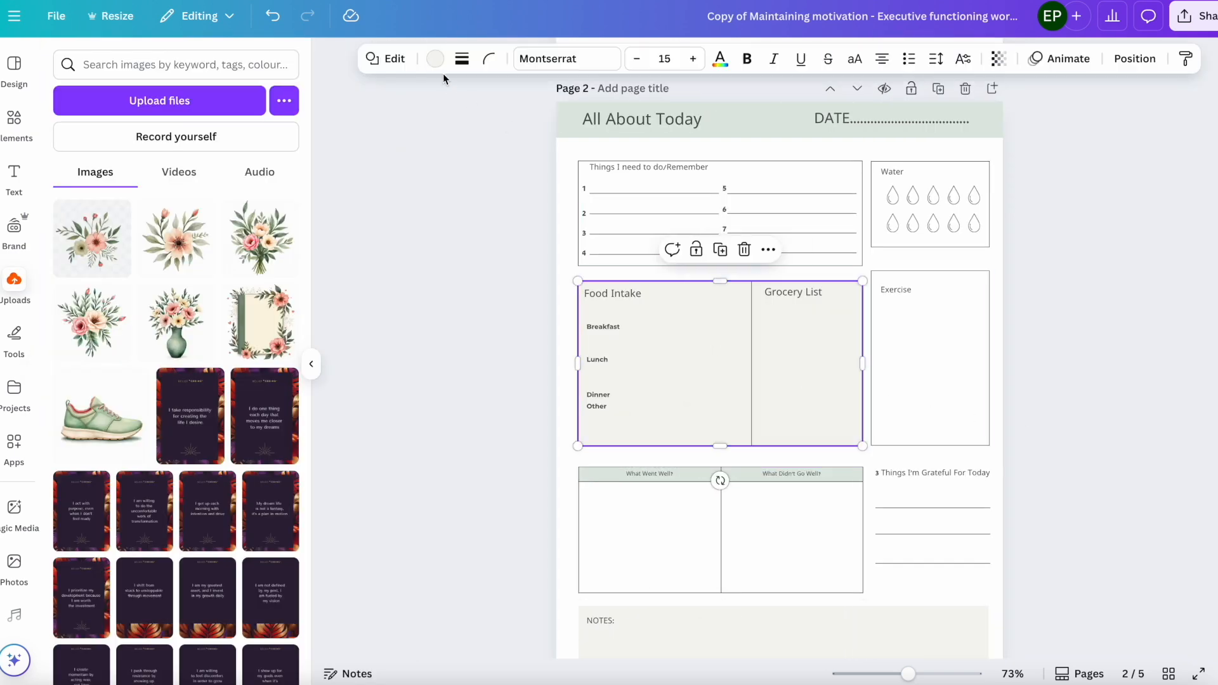
pyautogui.click(434, 59)
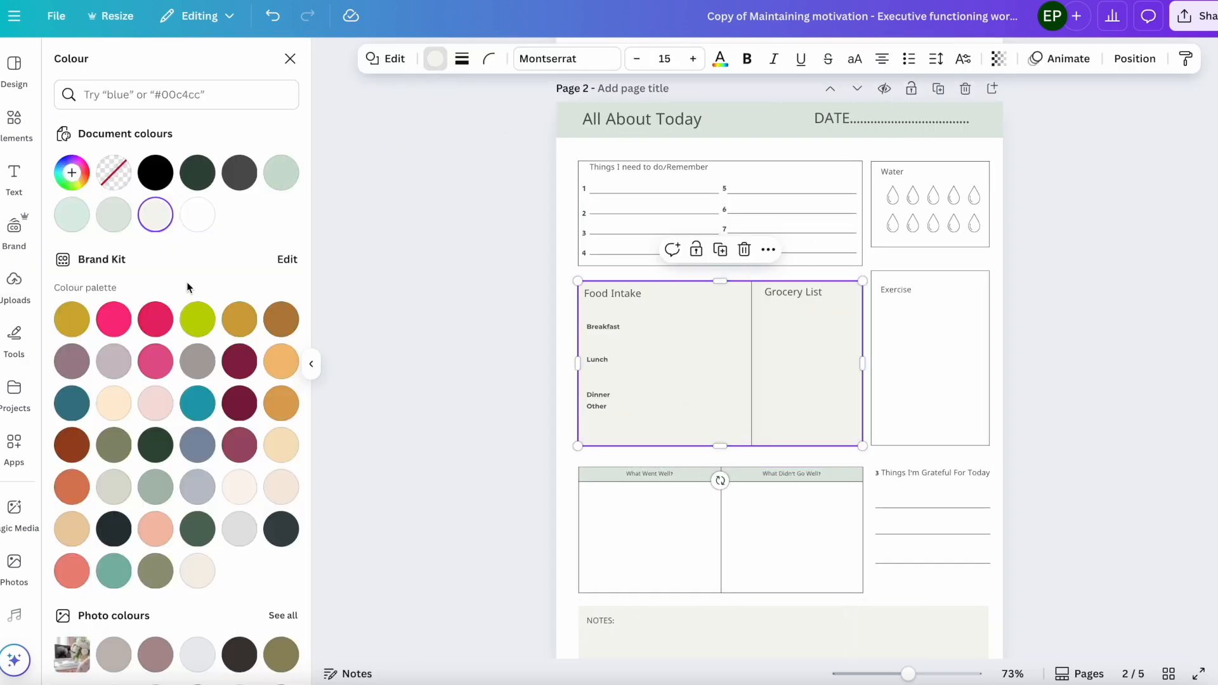
pyautogui.click(75, 176)
pyautogui.click(70, 249)
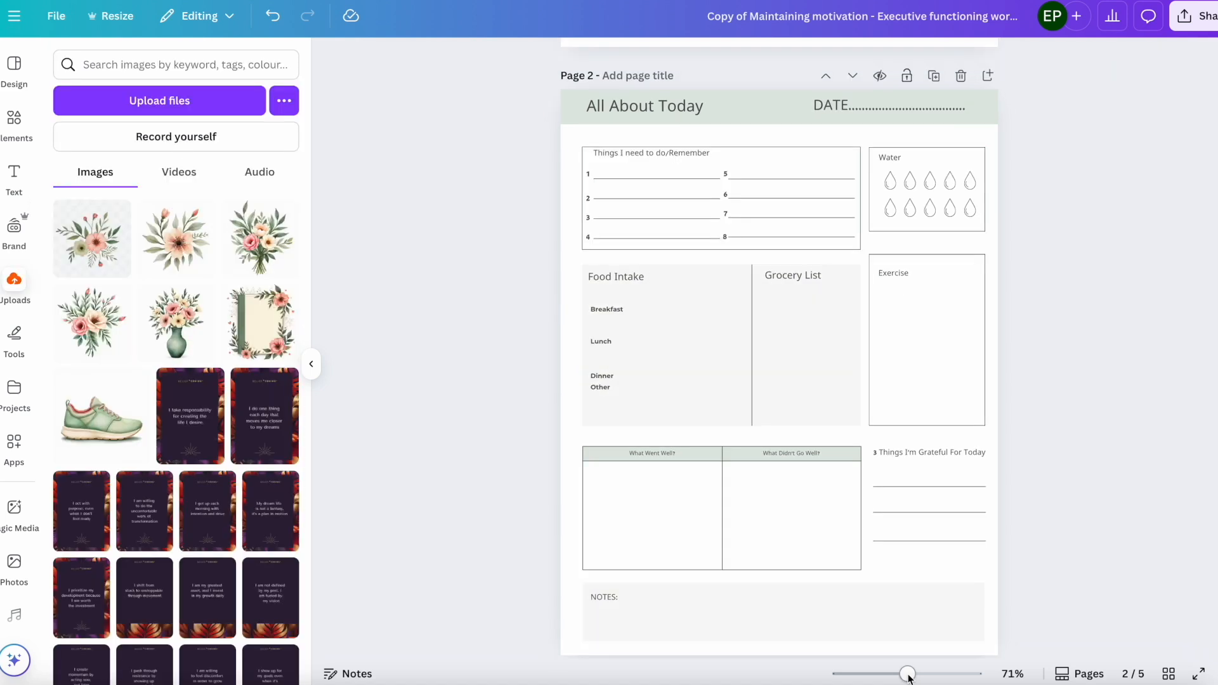
# Add the uploaded stemmed flower bouquet to page 2 and remove its background.
pyautogui.moveTo(909, 676); pyautogui.dragTo(908, 676)
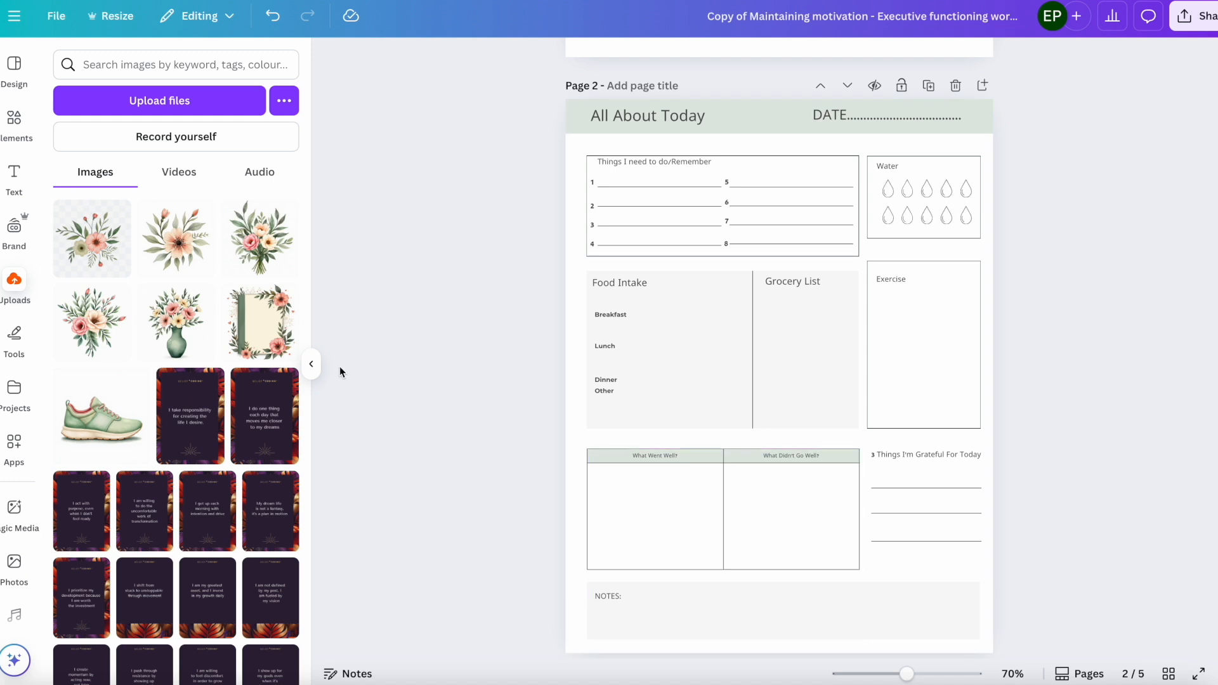
pyautogui.click(259, 248)
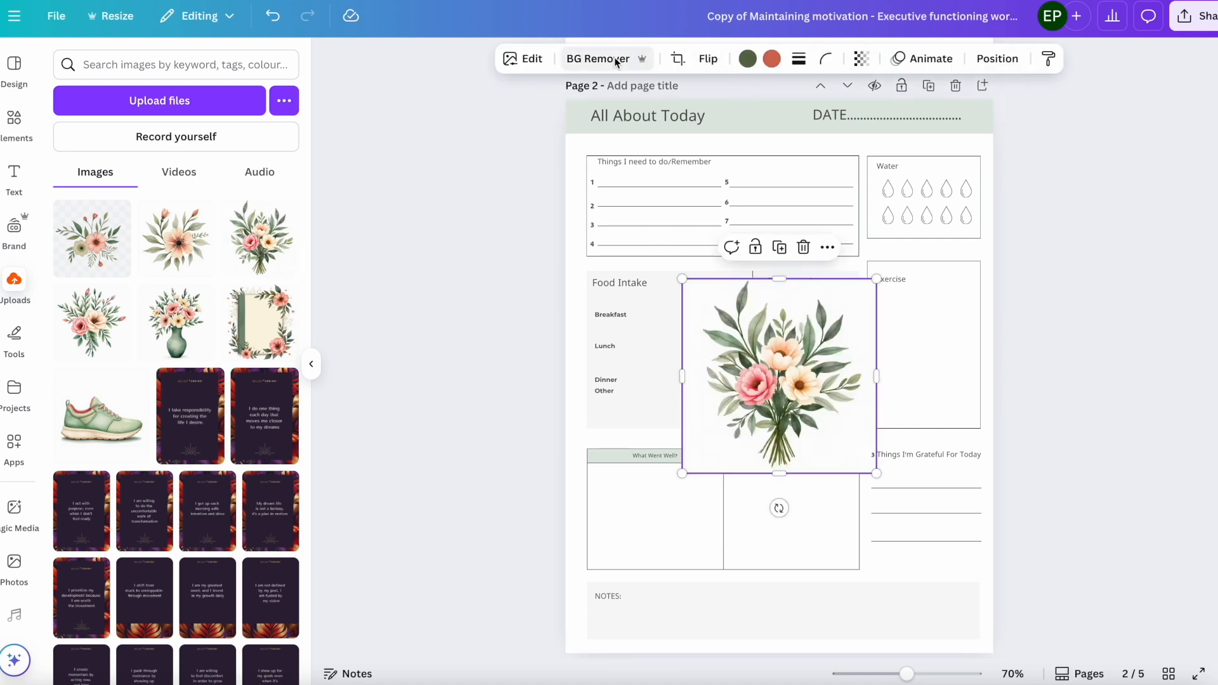
pyautogui.click(613, 58)
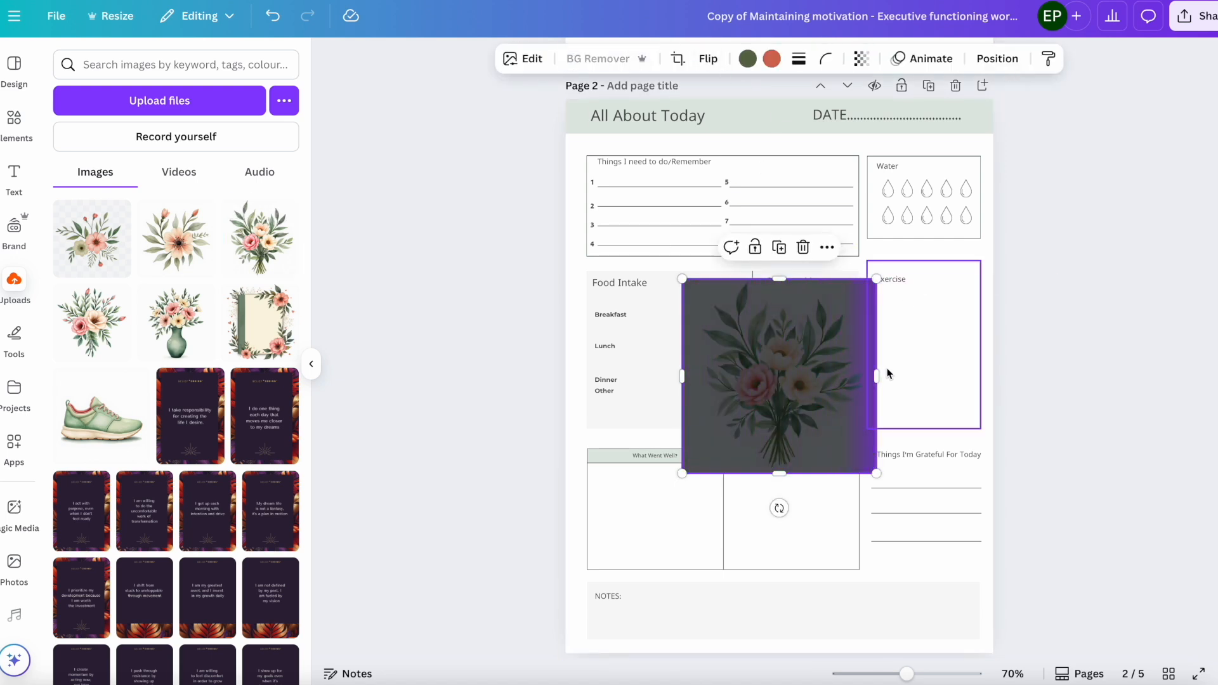
# Scale the bouquet down, tilt it about 45 degrees and place it over the Exercise box at the page's edge.
pyautogui.moveTo(801, 411); pyautogui.dragTo(953, 407)
pyautogui.moveTo(1038, 270); pyautogui.dragTo(984, 326)
pyautogui.moveTo(918, 393); pyautogui.dragTo(937, 359)
pyautogui.moveTo(930, 462); pyautogui.dragTo(1038, 462)
pyautogui.moveTo(950, 372); pyautogui.dragTo(975, 371)
# Fade the bouquet by lowering its transparency value to 16.
pyautogui.click(858, 59)
pyautogui.moveTo(878, 123); pyautogui.dragTo(834, 122)
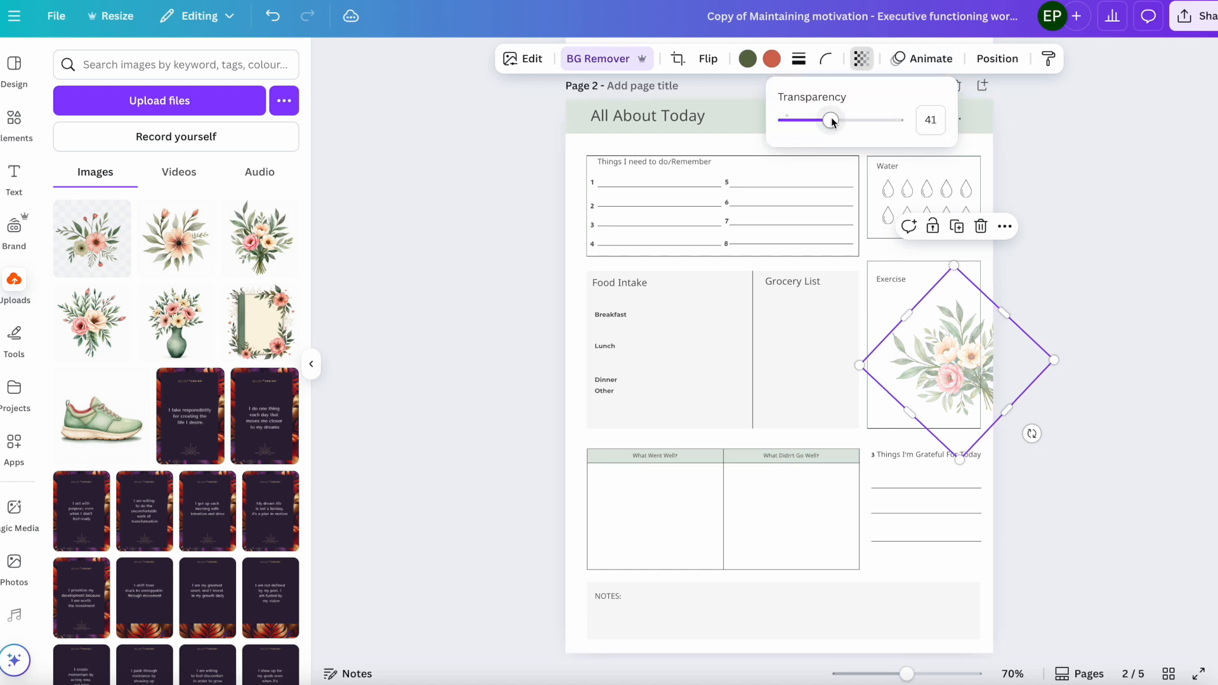
pyautogui.click(859, 59)
pyautogui.click(859, 59)
pyautogui.moveTo(824, 122); pyautogui.dragTo(809, 124)
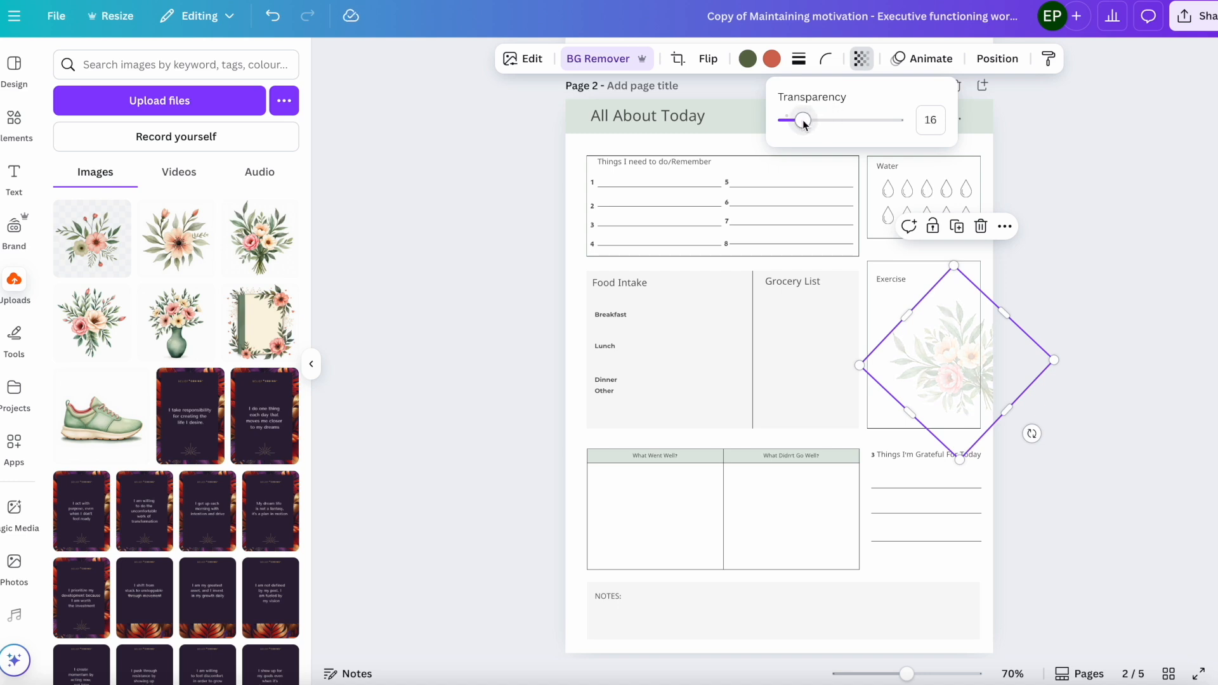
# Move the faded bouquet to the page's lower left edge beside the NOTES box and rotate it to lean inward.
pyautogui.click(1045, 279)
pyautogui.moveTo(957, 363); pyautogui.dragTo(698, 451)
pyautogui.moveTo(772, 523); pyautogui.dragTo(628, 525)
pyautogui.moveTo(704, 444); pyautogui.dragTo(614, 549)
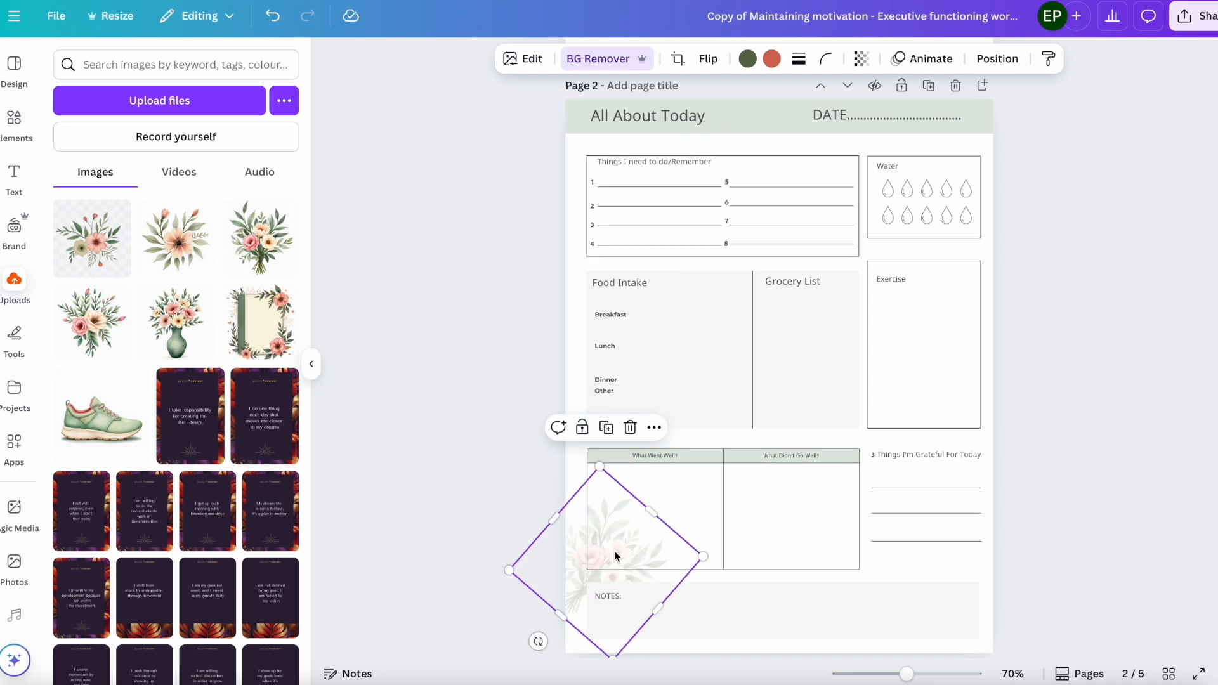
pyautogui.click(459, 457)
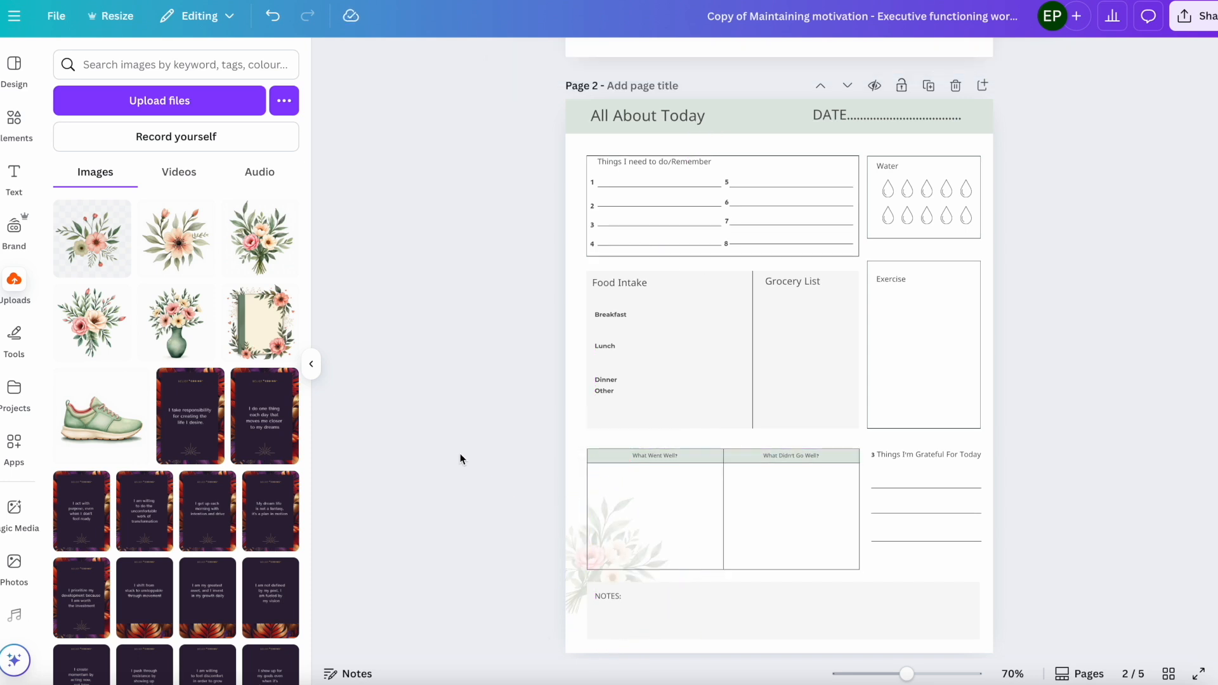
# Add the uploaded sneaker image to page 2, flip it horizontally, and scale it down inside the lower part of the Exercise box.
pyautogui.click(89, 428)
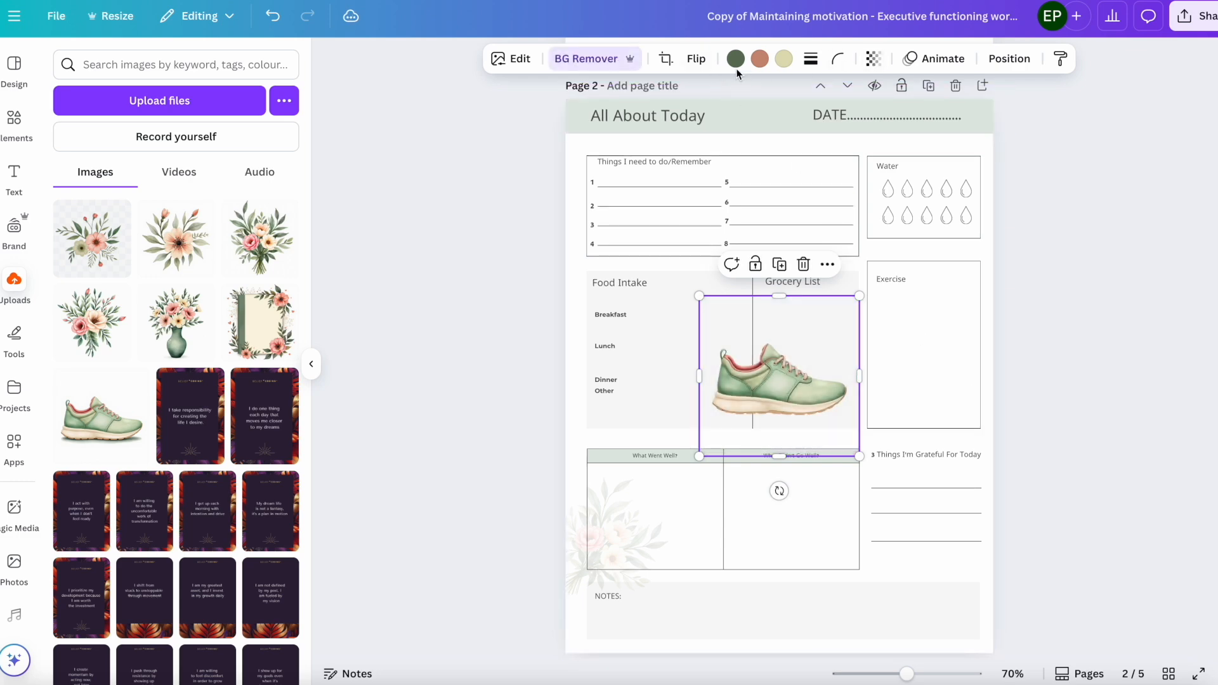
pyautogui.click(700, 62)
pyautogui.click(702, 98)
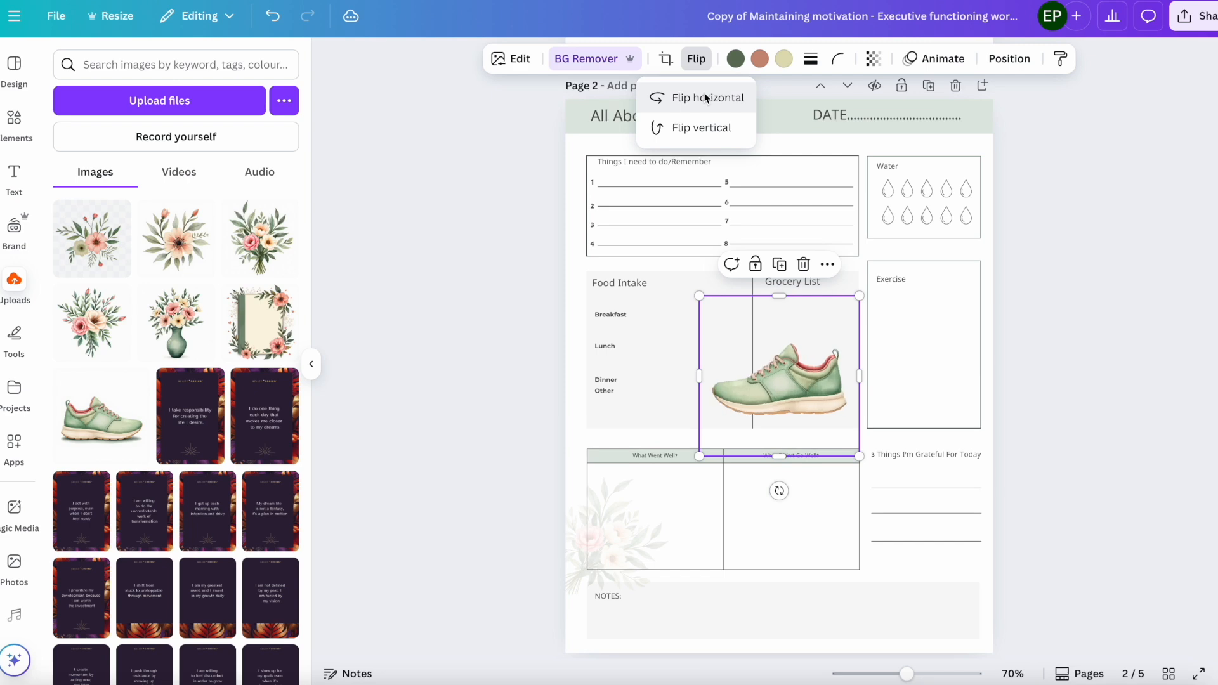
pyautogui.moveTo(859, 297); pyautogui.dragTo(790, 365)
pyautogui.moveTo(749, 406); pyautogui.dragTo(924, 388)
# Fade the sneaker in the Exercise box by lowering its transparency value.
pyautogui.click(874, 58)
pyautogui.moveTo(907, 121); pyautogui.dragTo(833, 125)
pyautogui.click(834, 271)
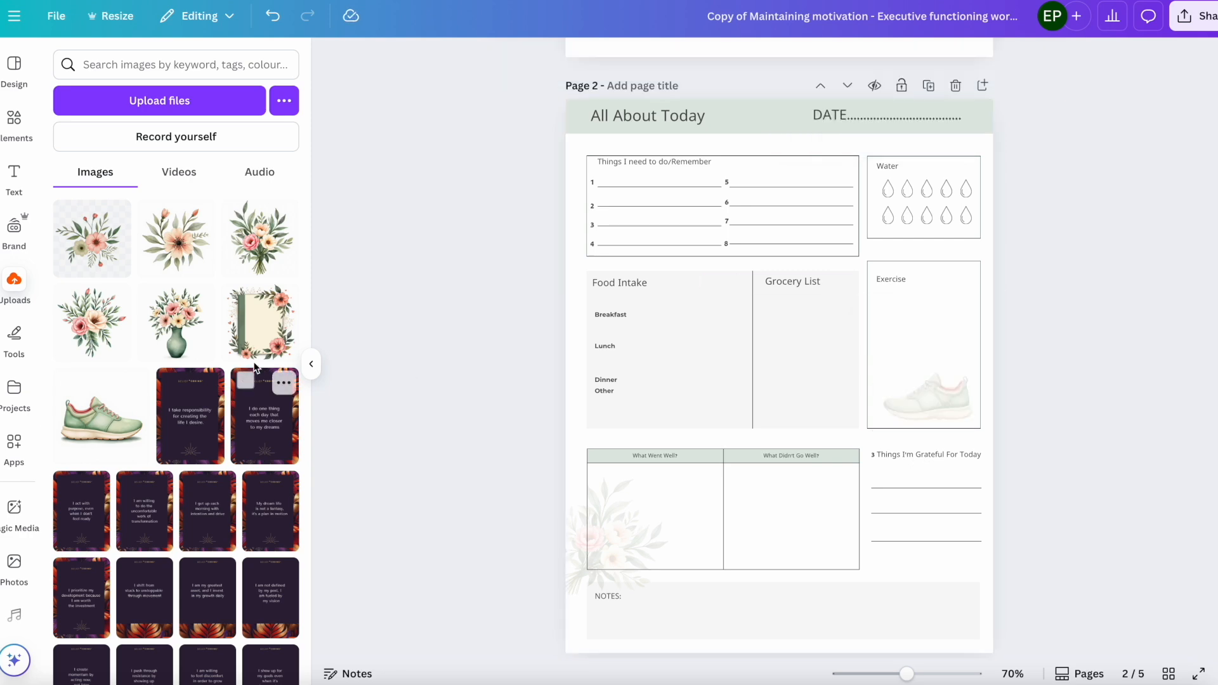
# Add the uploaded floral journal image without its background and place it, scaled down, at the page's lower right corner.
pyautogui.click(260, 323)
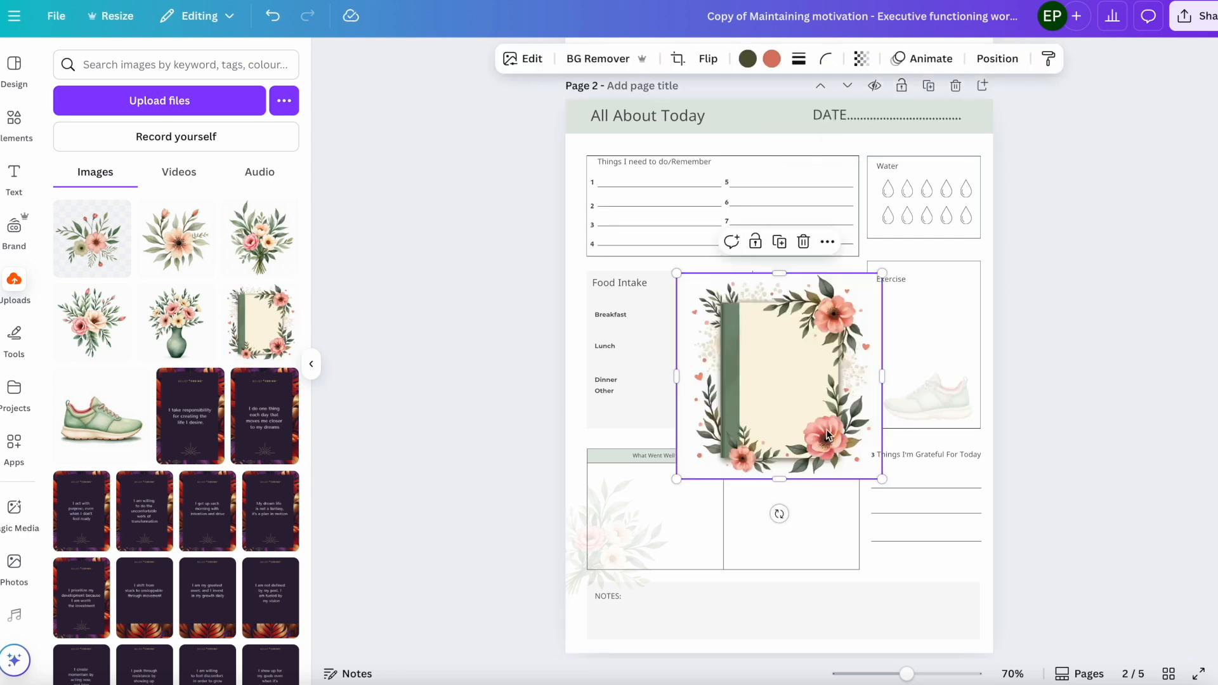
pyautogui.click(598, 58)
pyautogui.moveTo(882, 272); pyautogui.dragTo(793, 411)
pyautogui.moveTo(731, 440); pyautogui.dragTo(932, 581)
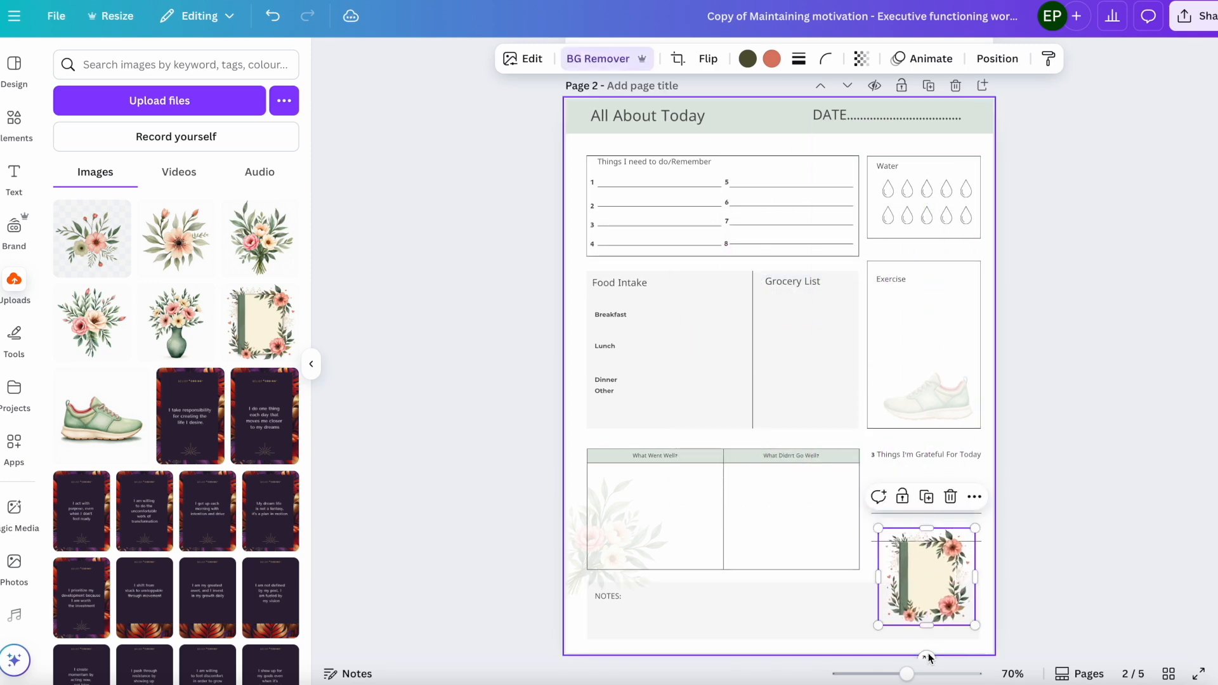
# Tilt the journal image slightly clockwise, shrink it further and lower its transparency value to 29.
pyautogui.moveTo(927, 656); pyautogui.dragTo(908, 656)
pyautogui.moveTo(890, 518); pyautogui.dragTo(906, 551)
pyautogui.moveTo(939, 600); pyautogui.dragTo(935, 601)
pyautogui.click(867, 62)
pyautogui.moveTo(890, 123); pyautogui.dragTo(818, 133)
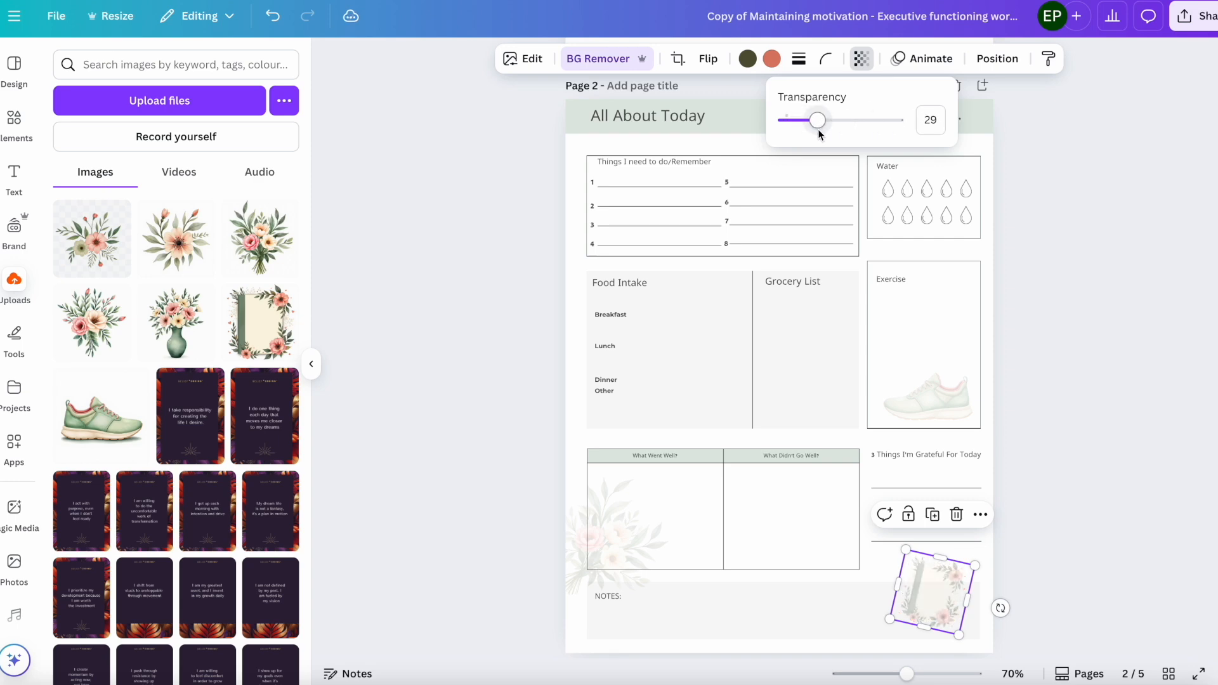
# Add the uploaded grocery bag without its background, faded to 14, and place it scaled down between Food Intake and Grocery List.
pyautogui.click(98, 246)
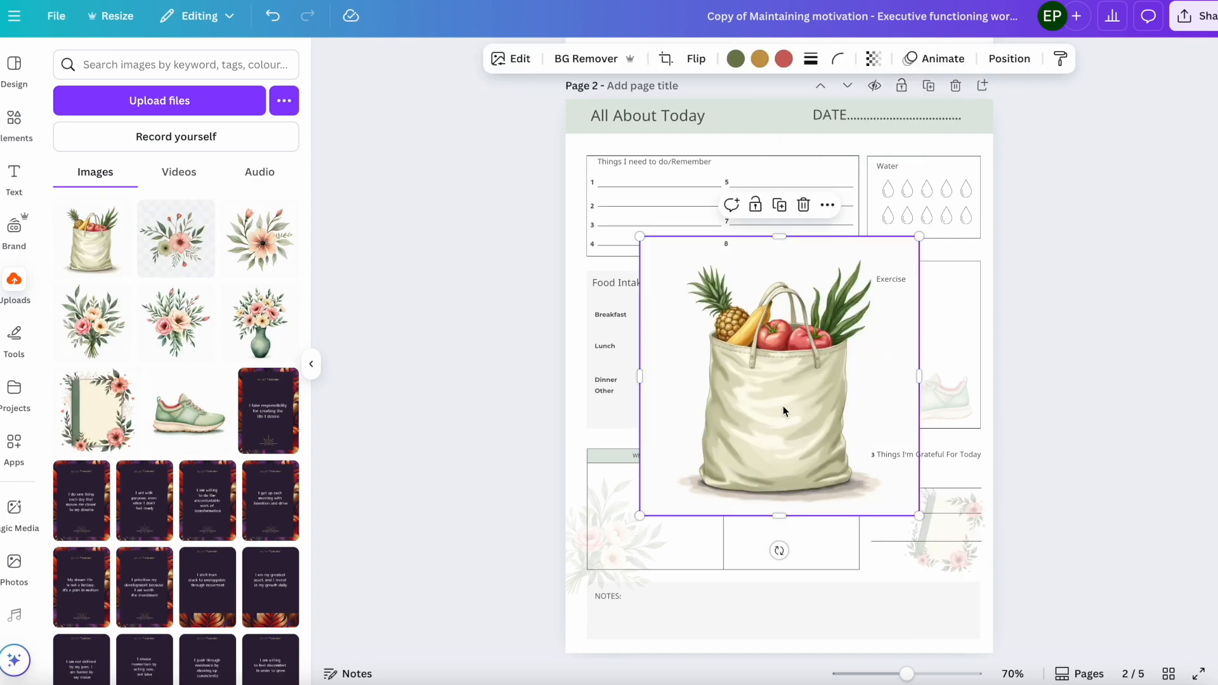
pyautogui.click(875, 61)
pyautogui.moveTo(906, 124); pyautogui.dragTo(814, 124)
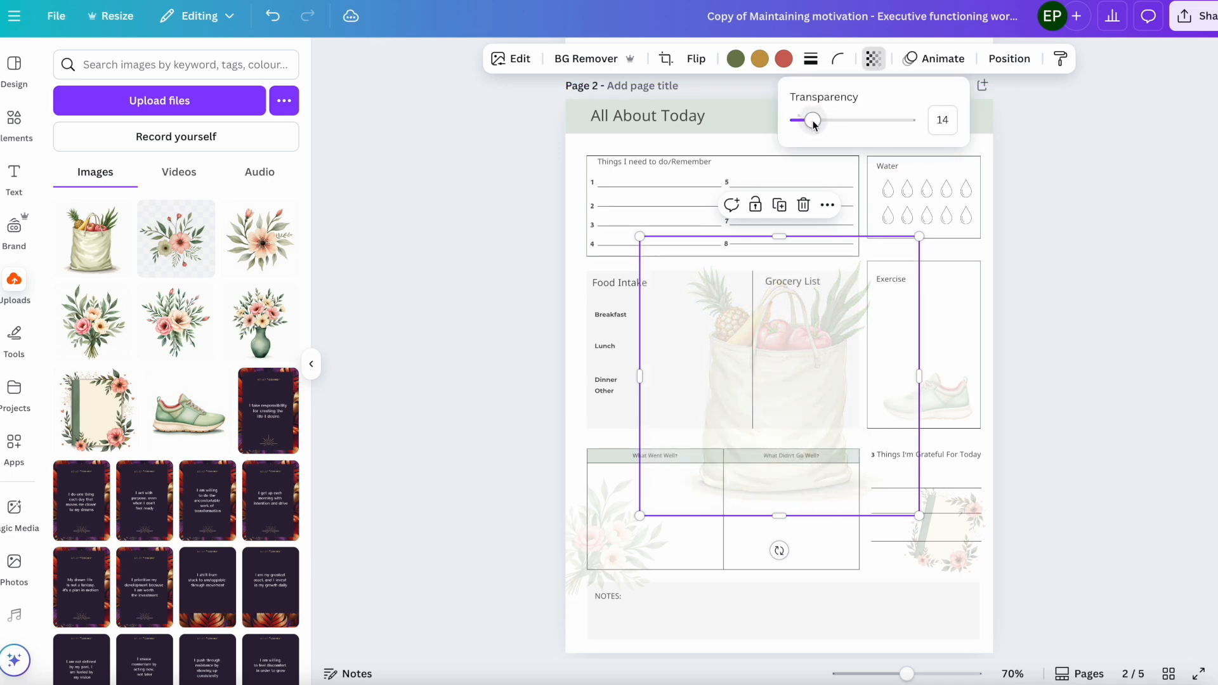
pyautogui.click(605, 58)
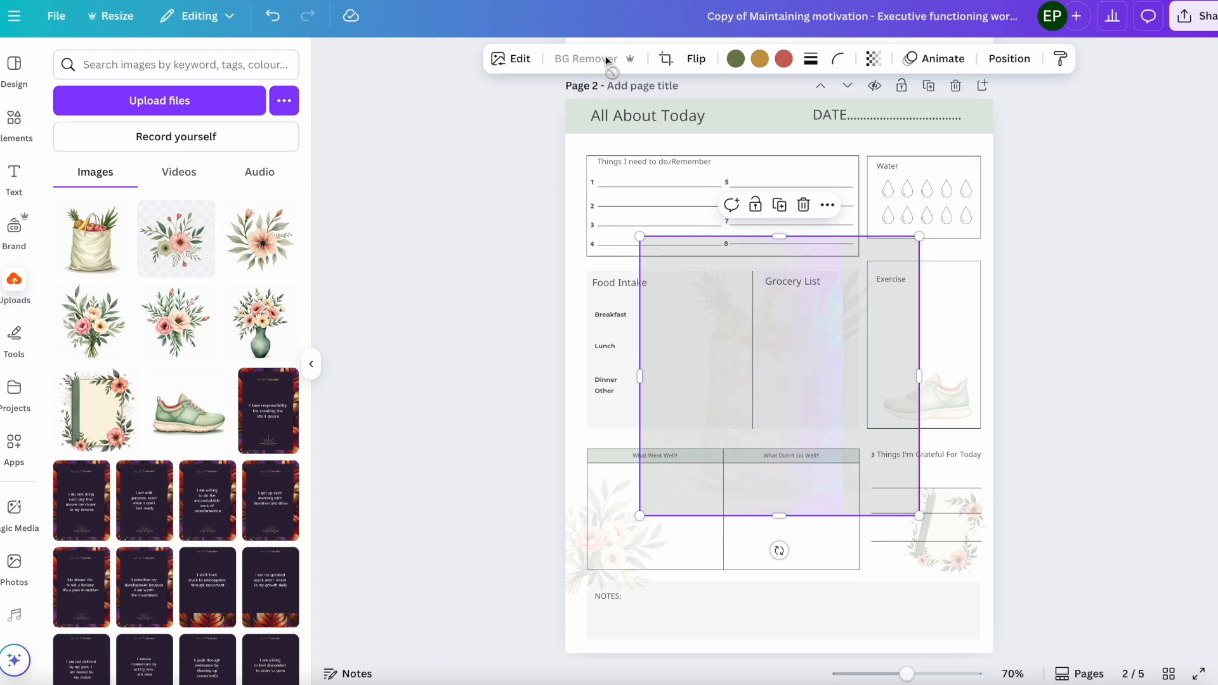
pyautogui.moveTo(920, 236); pyautogui.dragTo(789, 367)
pyautogui.moveTo(725, 416); pyautogui.dragTo(735, 338)
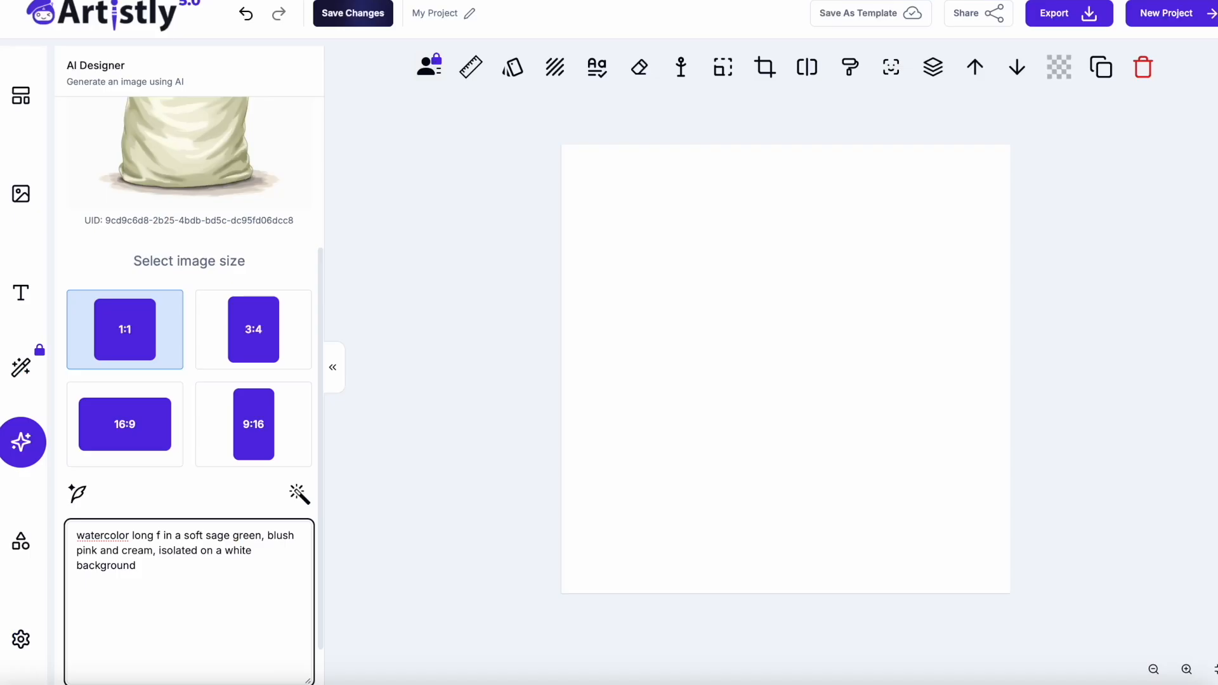
# In Artistly, change the image prompt's subject to "long floral bouquet, landscape" and generate the image.
pyautogui.press('BackSpace')
pyautogui.press('BackSpace')
pyautogui.press('BackSpace')
pyautogui.press('BackSpace')
pyautogui.press('BackSpace')
pyautogui.press('BackSpace')
pyautogui.press('BackSpace')
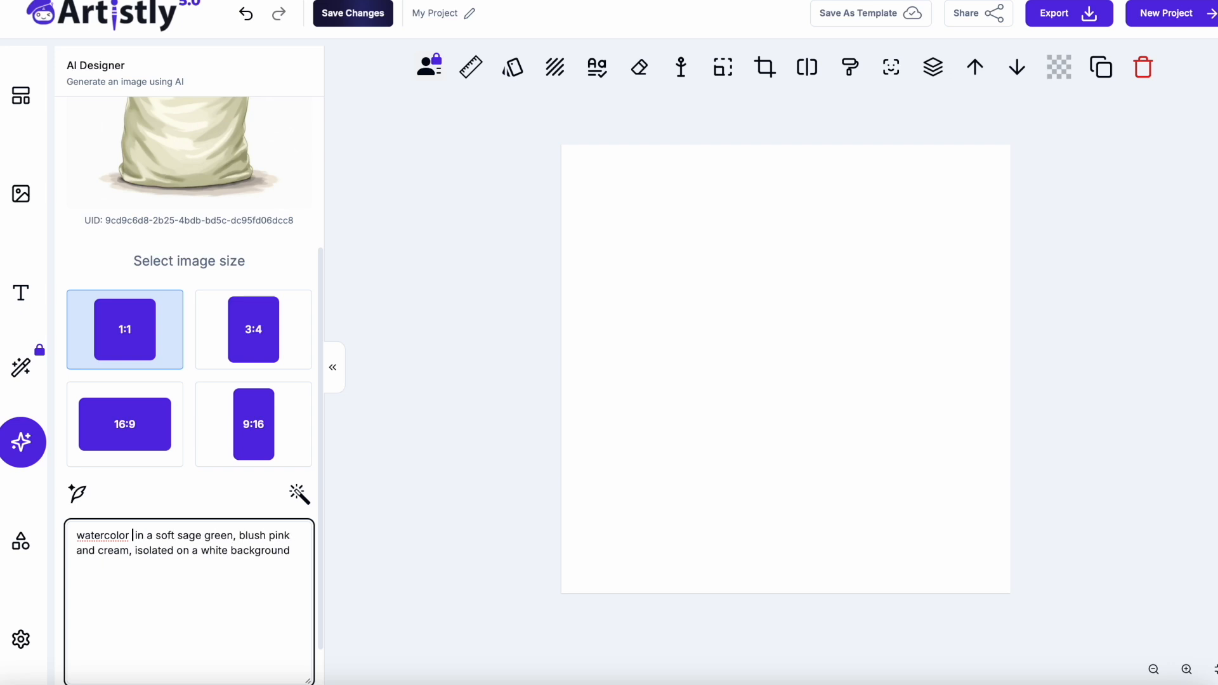
pyautogui.write('long floral bouquet, lan')
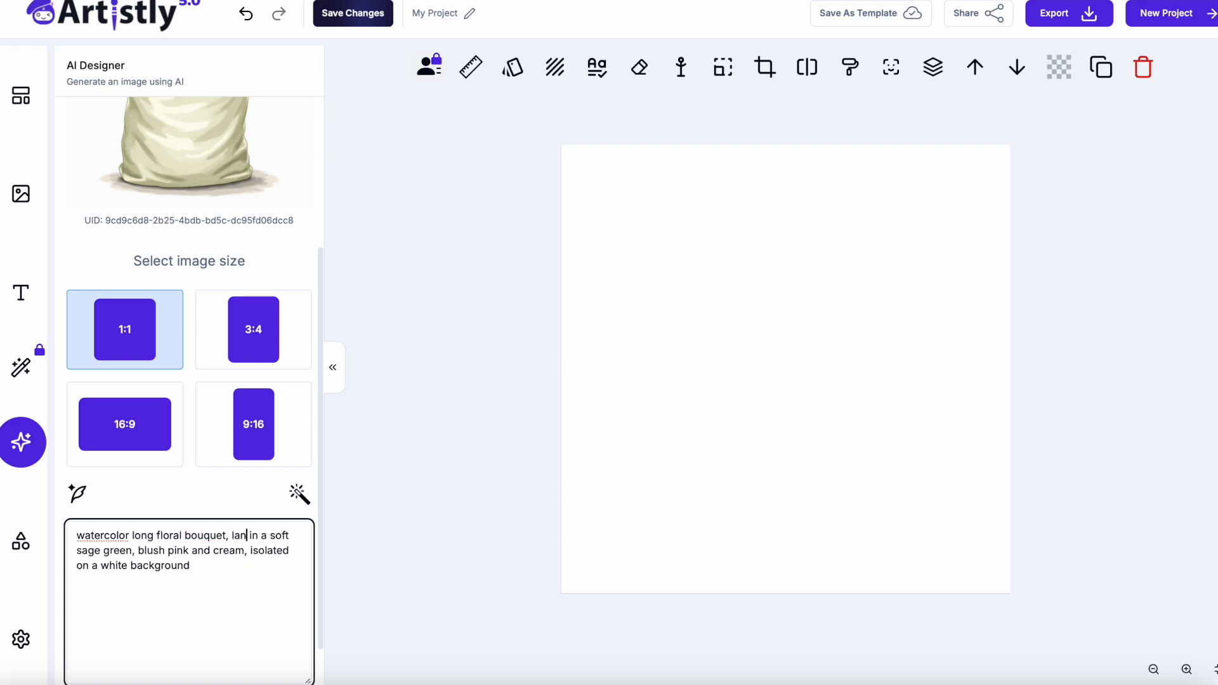
pyautogui.write('dscape')
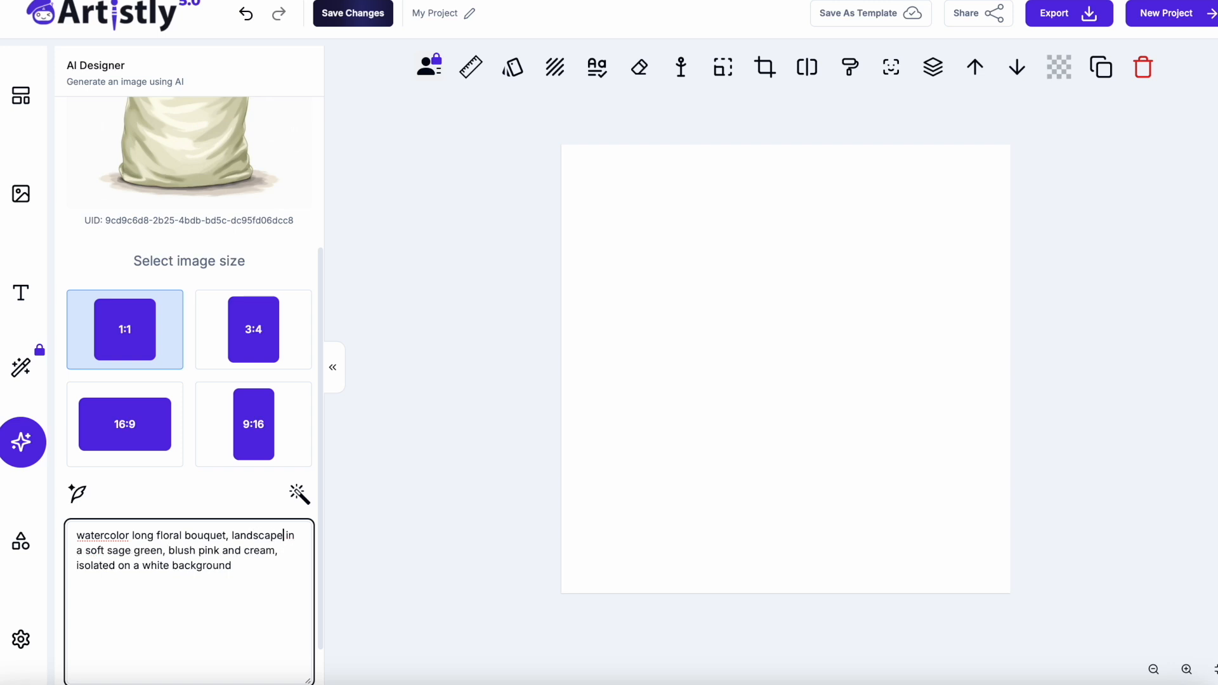
pyautogui.press('Return')
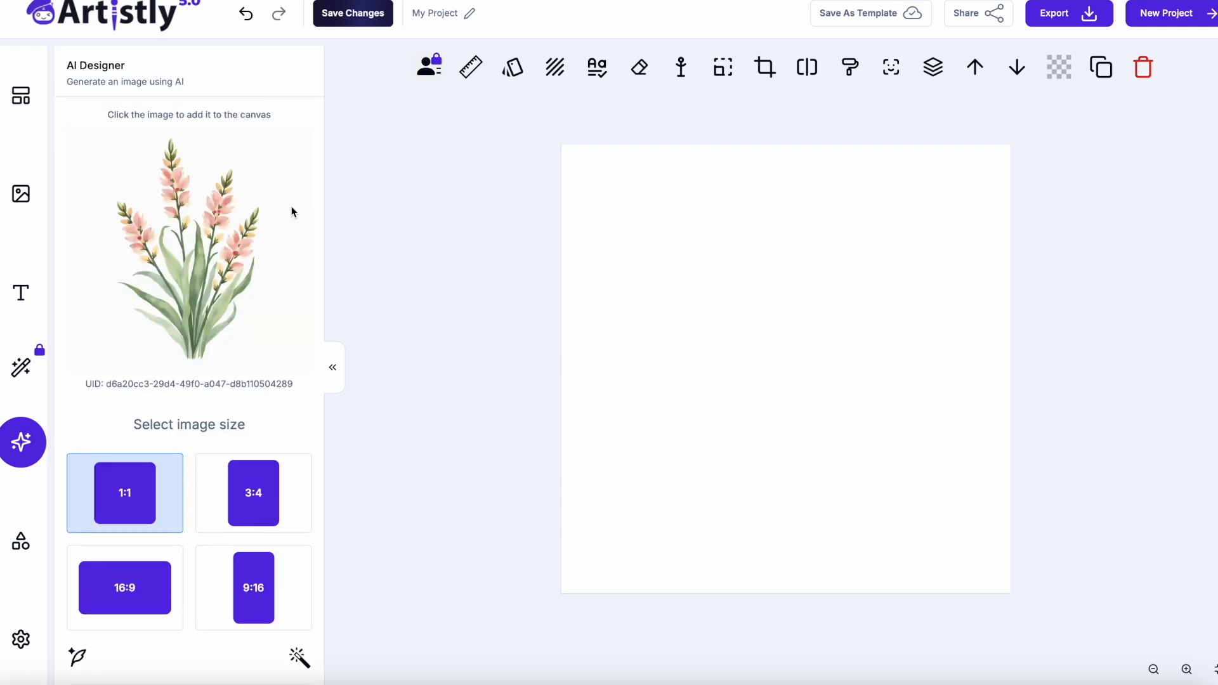
# Regenerate the floral bouquet image in the 16:9 size.
pyautogui.scroll(-3, 222, 406)
pyautogui.click(133, 401)
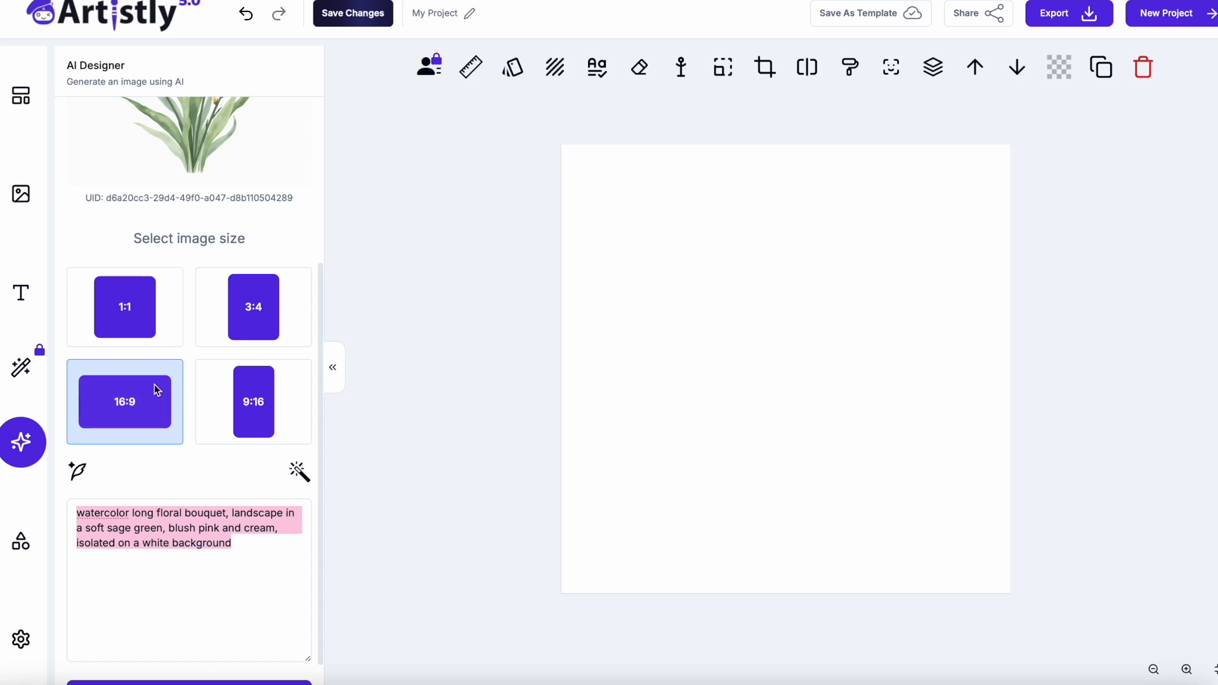
pyautogui.scroll(-2, 159, 406)
pyautogui.click(171, 663)
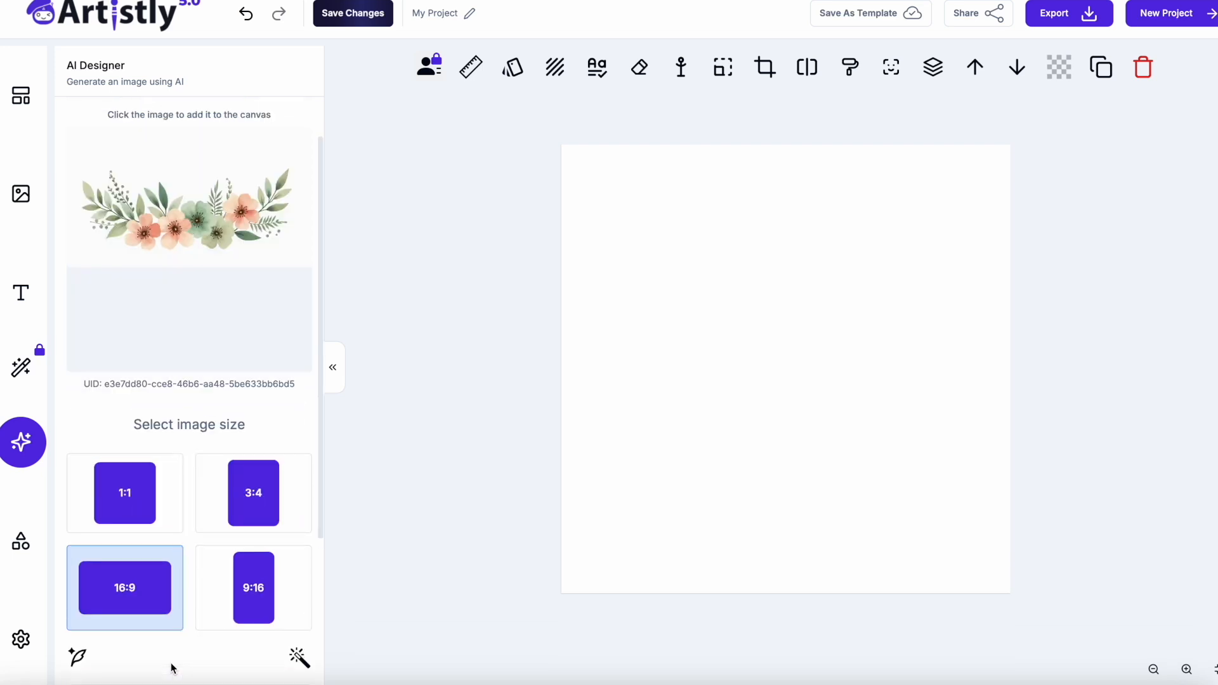
# Place the generated floral garland on the canvas and export it as an image.
pyautogui.click(199, 232)
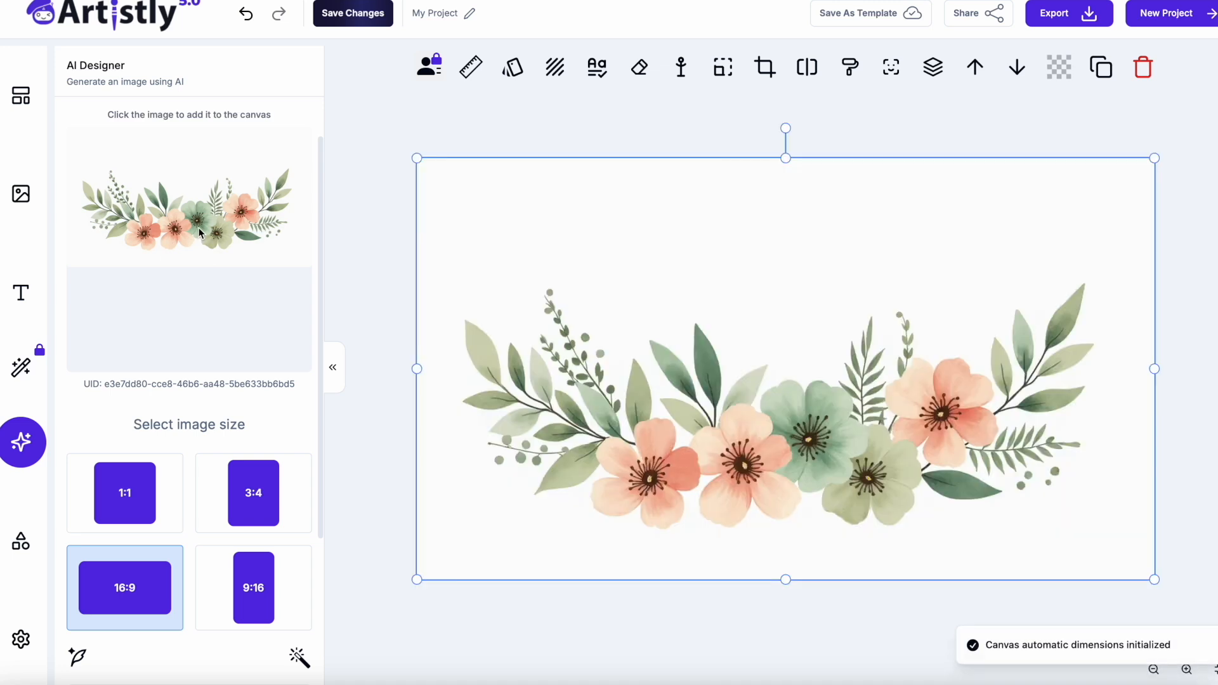
pyautogui.click(1056, 14)
pyautogui.click(1007, 50)
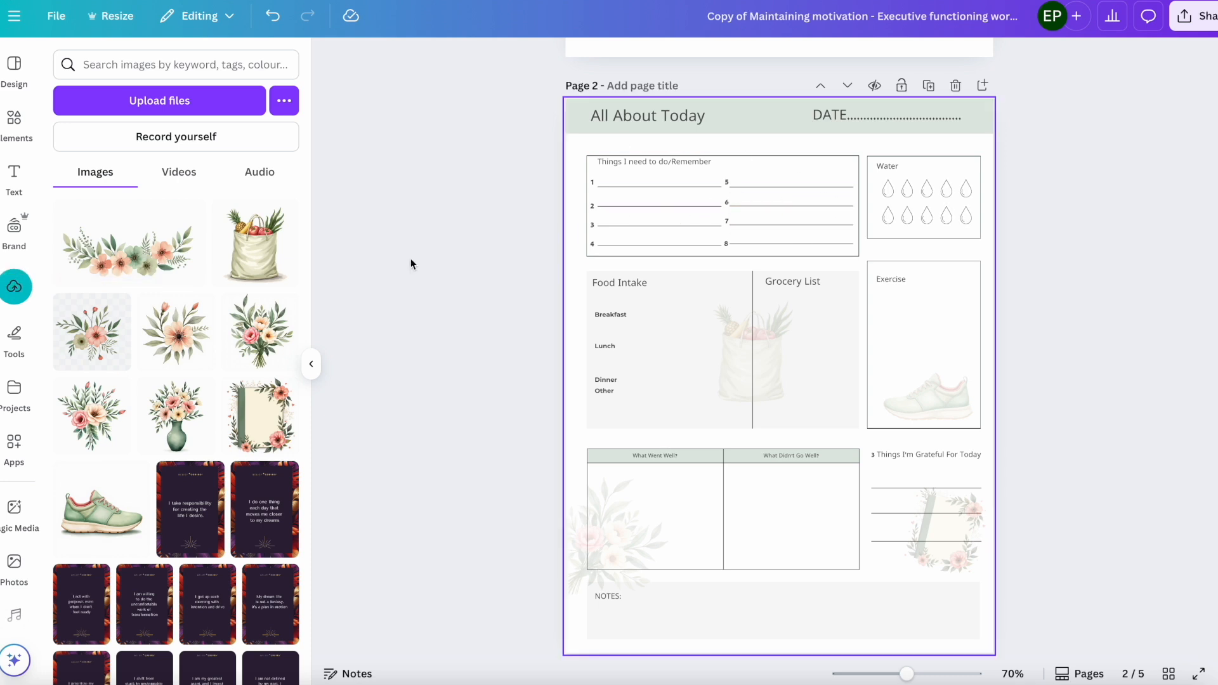
# In Canva, add the uploaded floral garland without its background and place it, scaled down, over the Things I need to do/Remember box.
pyautogui.click(134, 258)
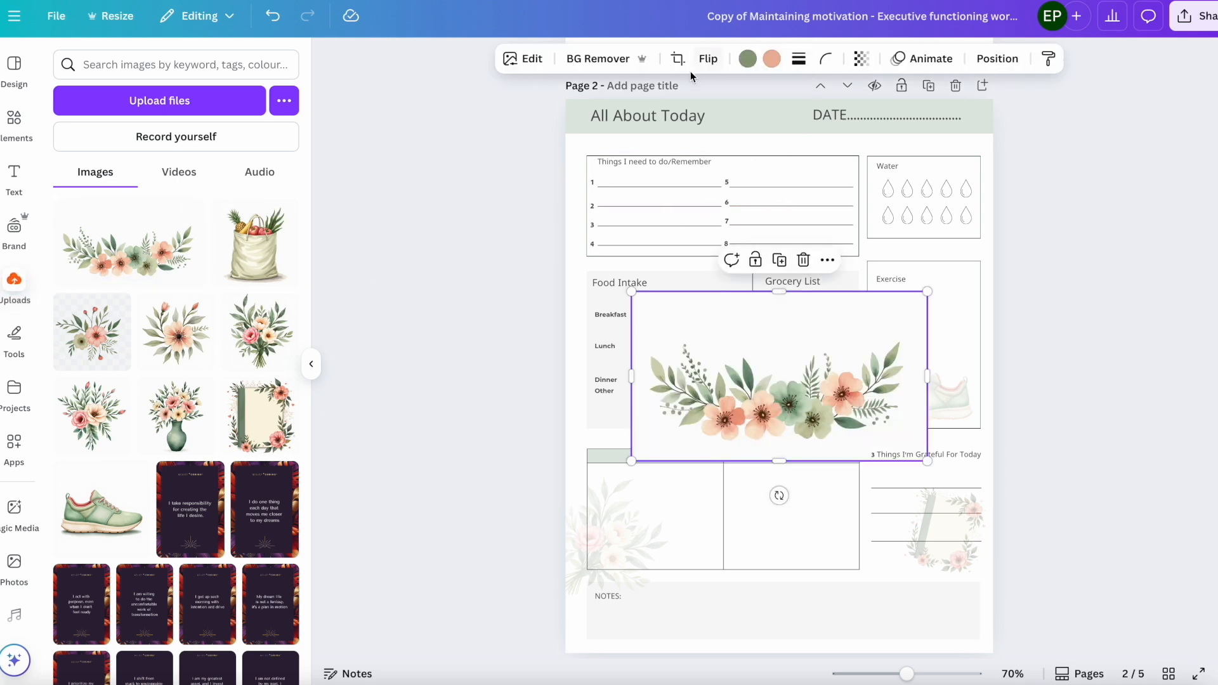
pyautogui.click(600, 58)
pyautogui.moveTo(927, 294); pyautogui.dragTo(793, 368)
pyautogui.moveTo(725, 439); pyautogui.dragTo(735, 222)
# Fade the floral garland by lowering its transparency value to 22.
pyautogui.click(861, 58)
pyautogui.moveTo(896, 123); pyautogui.dragTo(810, 129)
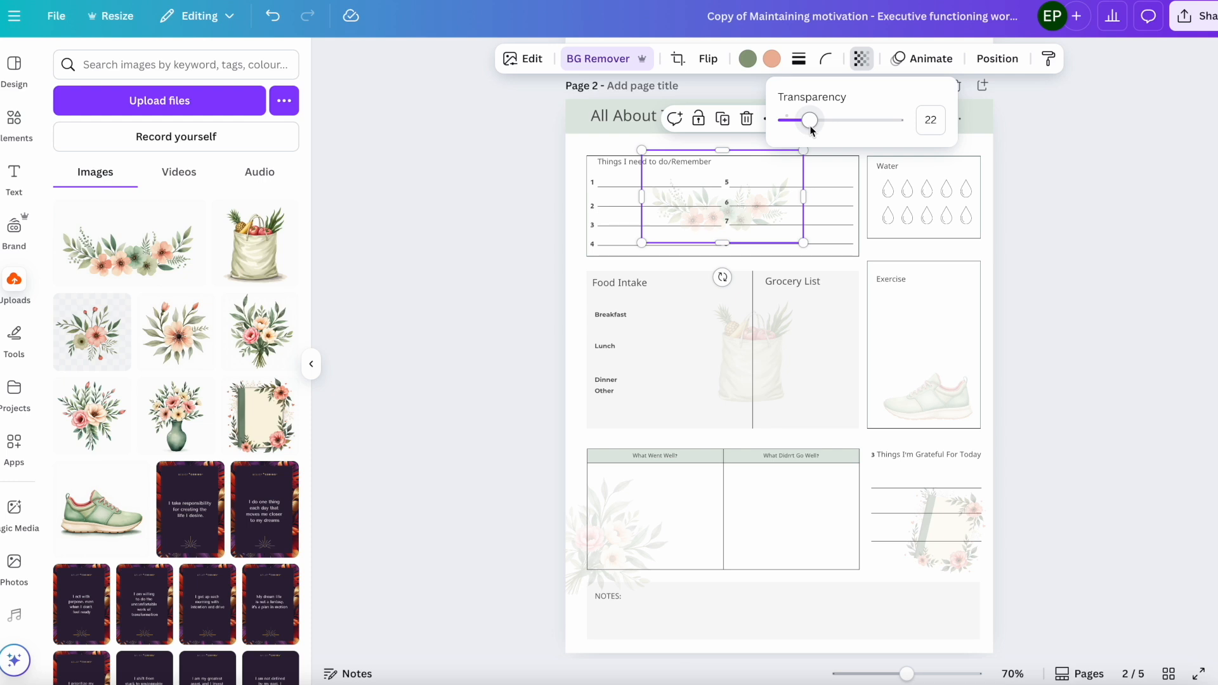
pyautogui.click(1114, 242)
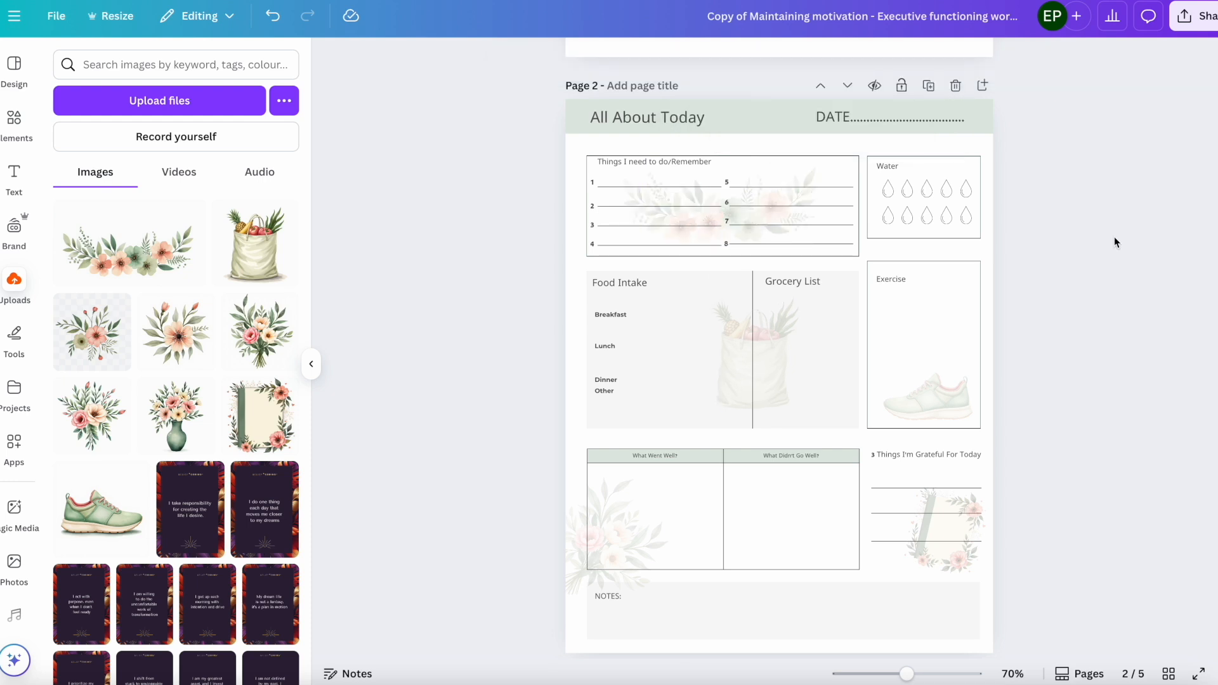
# Recolour the All About Today header band to the paler green #E9EDEA and apply the change to all matching elements.
pyautogui.click(763, 107)
pyautogui.scroll(1, 716, 128)
pyautogui.click(728, 140)
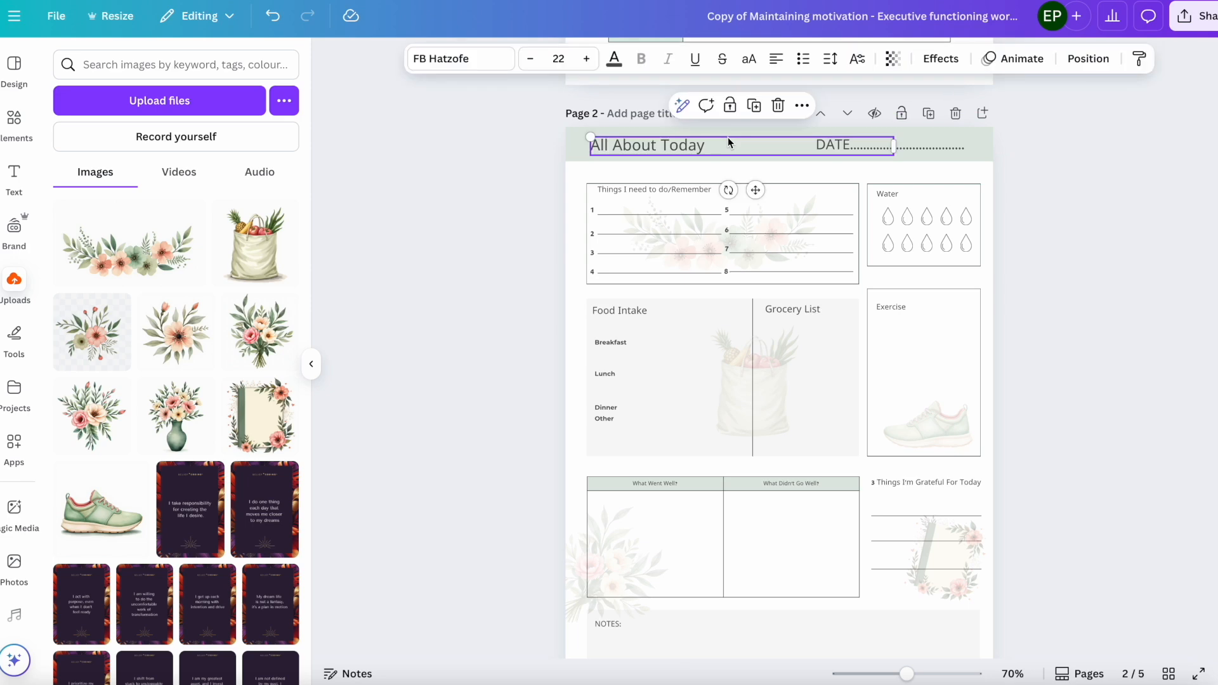
pyautogui.click(573, 150)
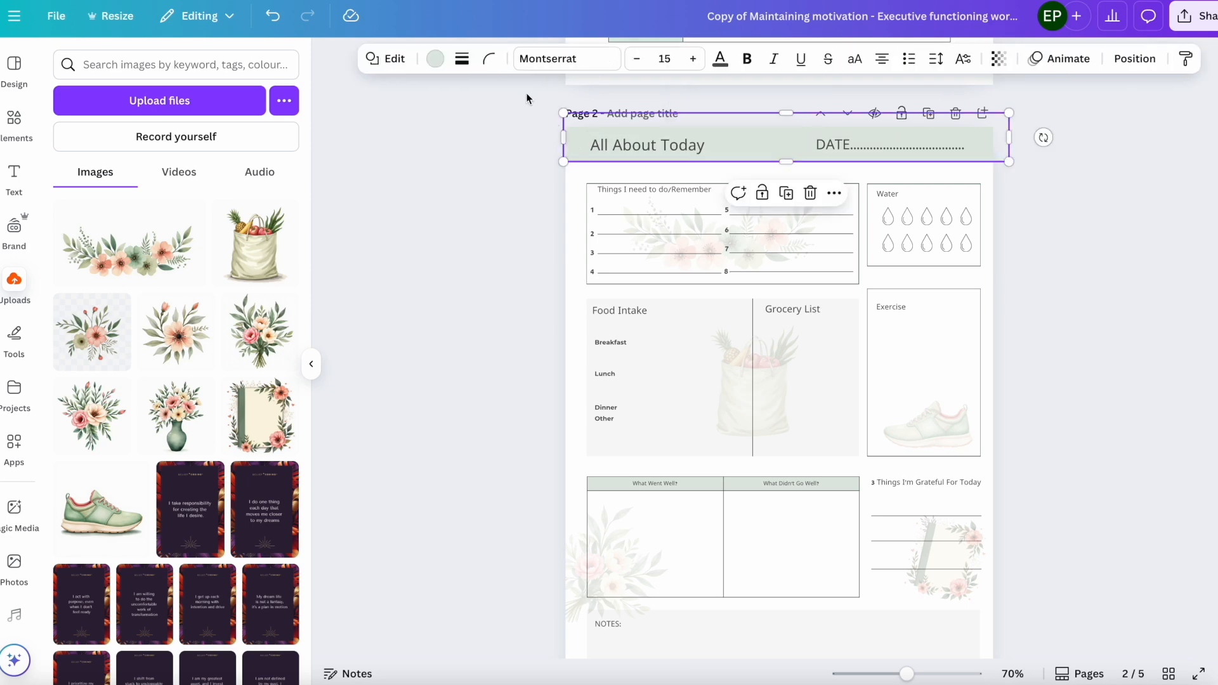
pyautogui.click(436, 59)
pyautogui.click(70, 176)
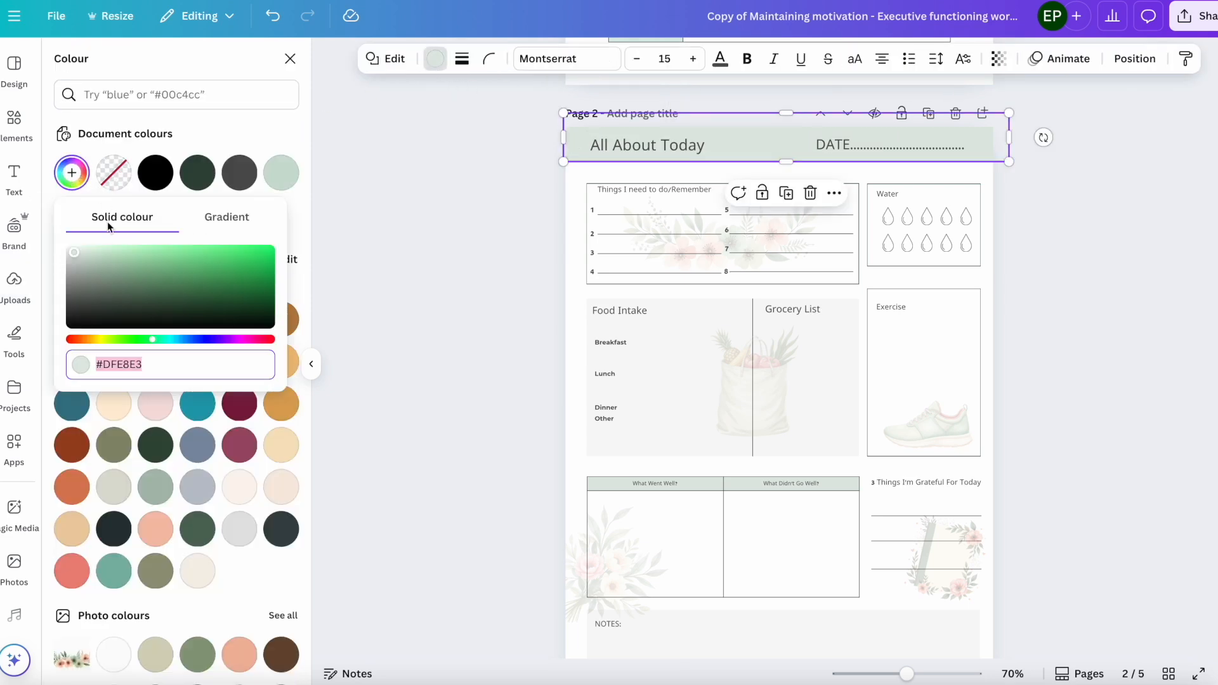
pyautogui.click(75, 255)
pyautogui.moveTo(75, 252); pyautogui.dragTo(70, 249)
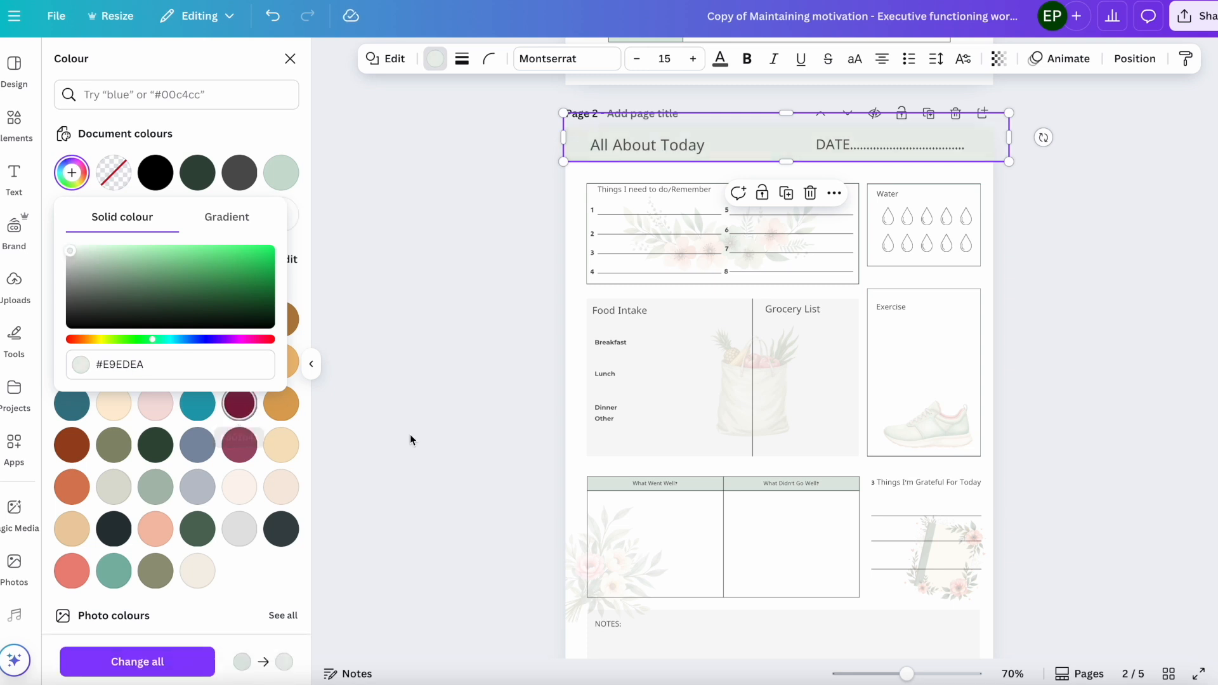
pyautogui.click(173, 649)
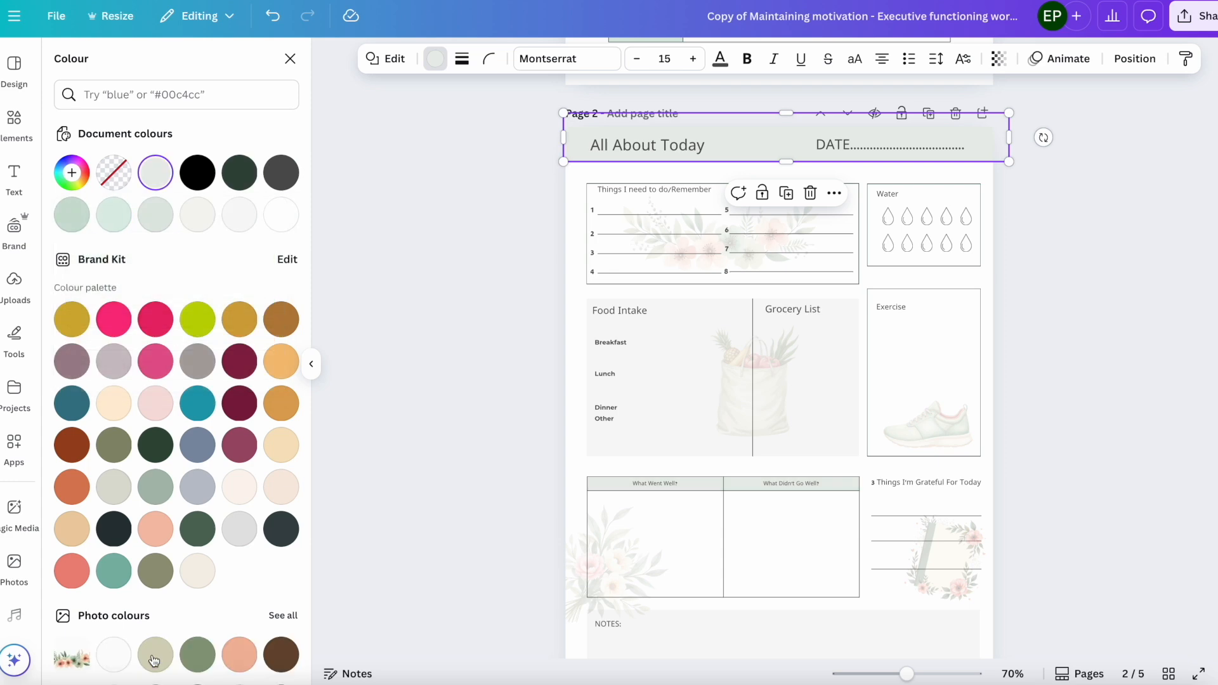
pyautogui.click(1153, 454)
# Open the download settings for the Busy Moms Sage Green Boho design.
pyautogui.scroll(-2, 1153, 454)
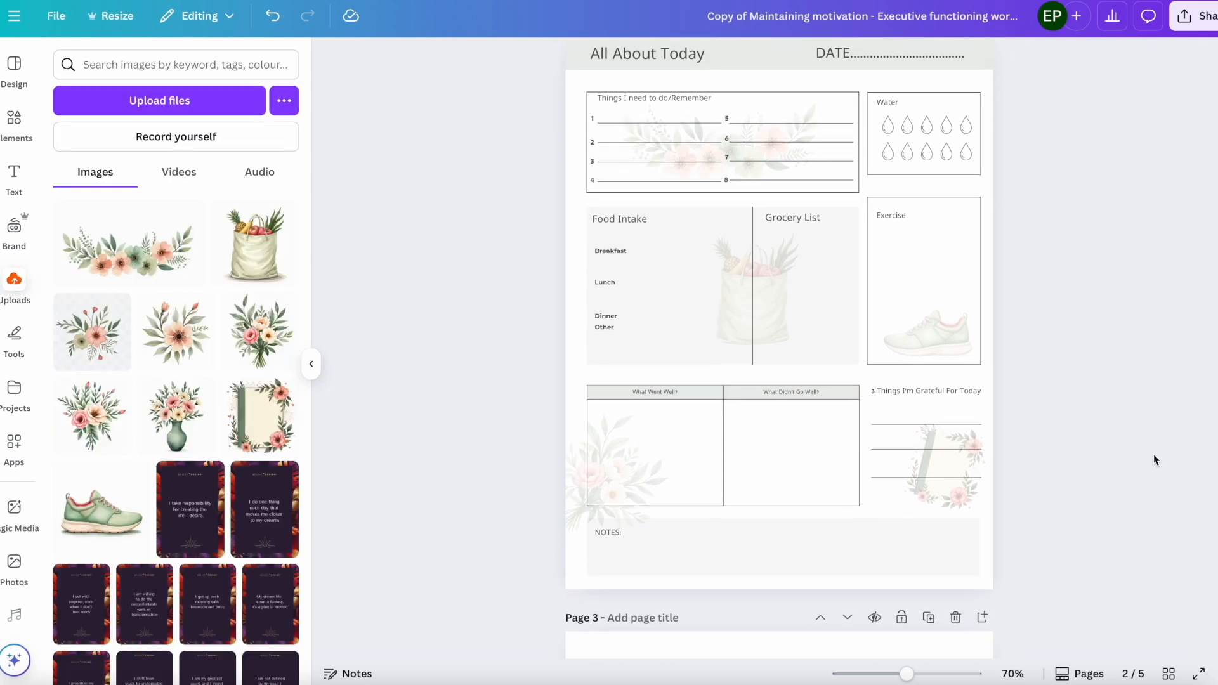
pyautogui.scroll(-1, 1153, 454)
pyautogui.scroll(2, 1055, 451)
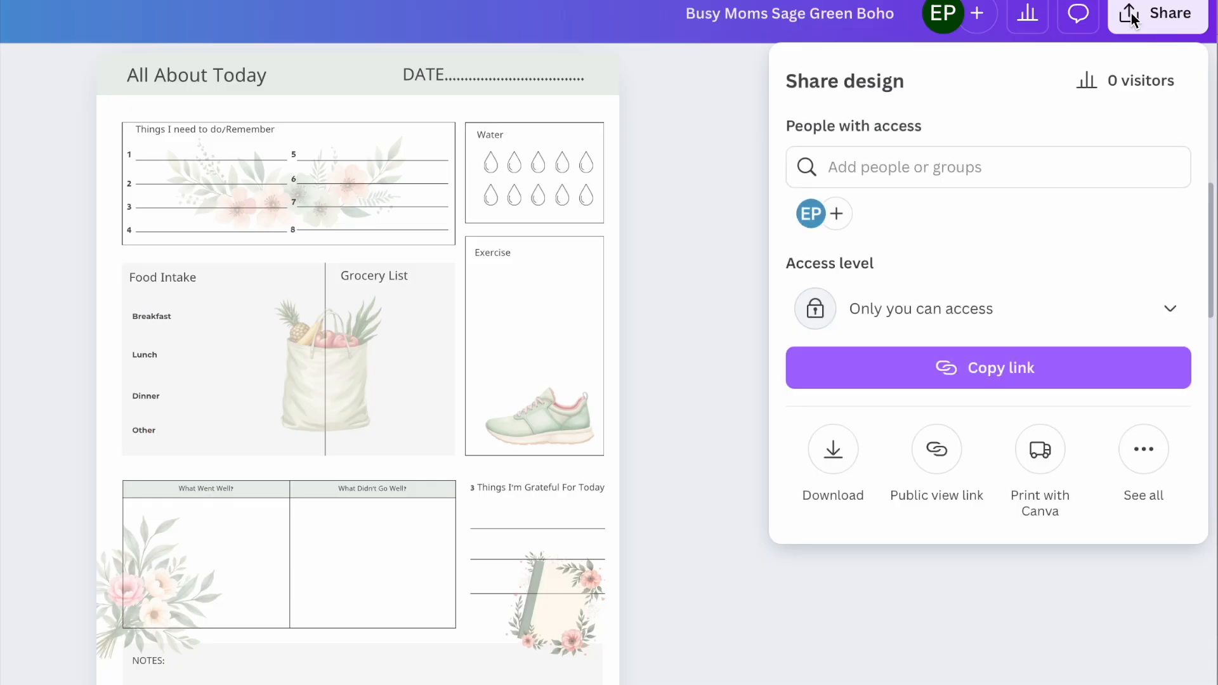
pyautogui.click(825, 465)
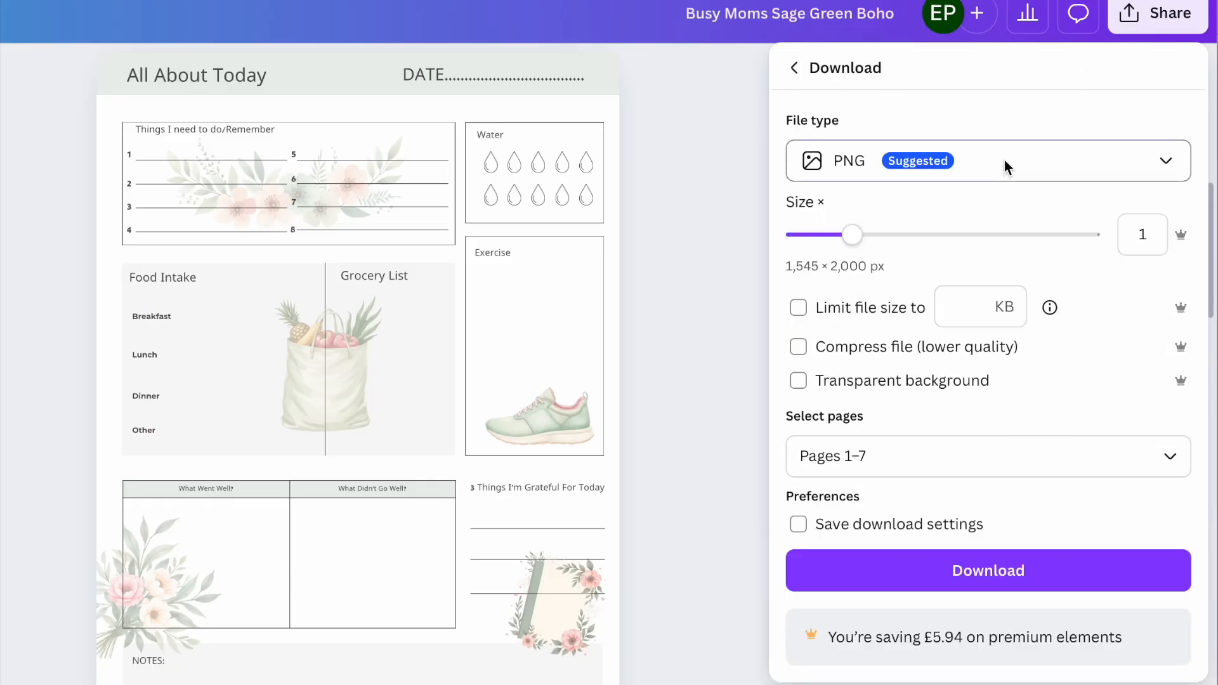